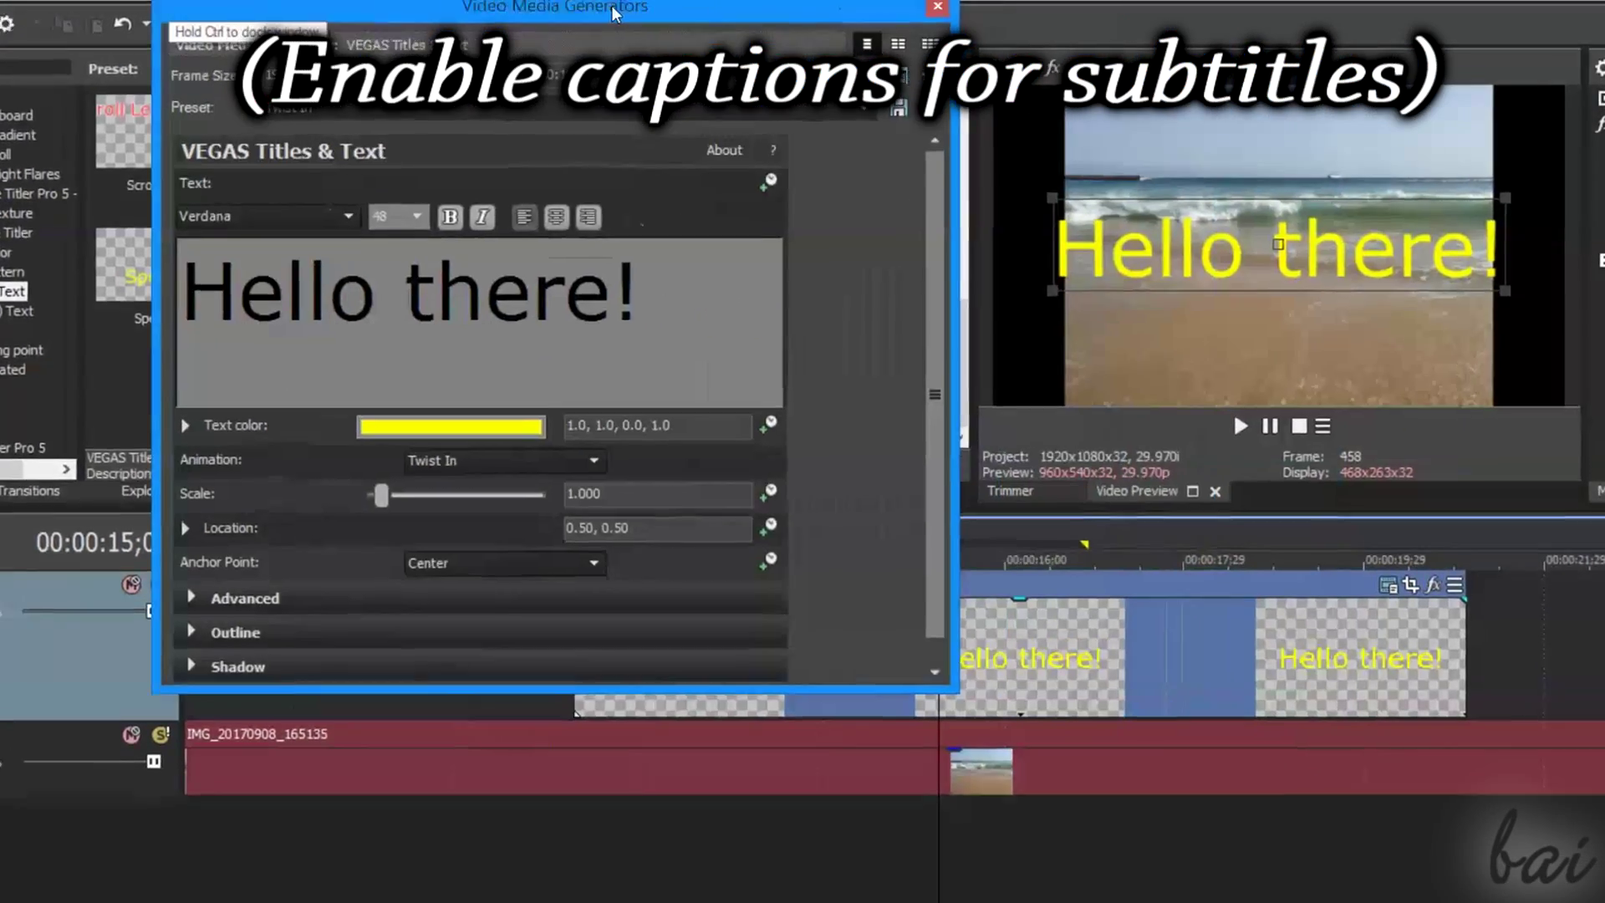
- Scrub the timeline to preview the finished jumping 'Hello' title animation
{"action": "left_click_drag", "start_coordinate": [611, 5], "coordinate": [518, 28]}
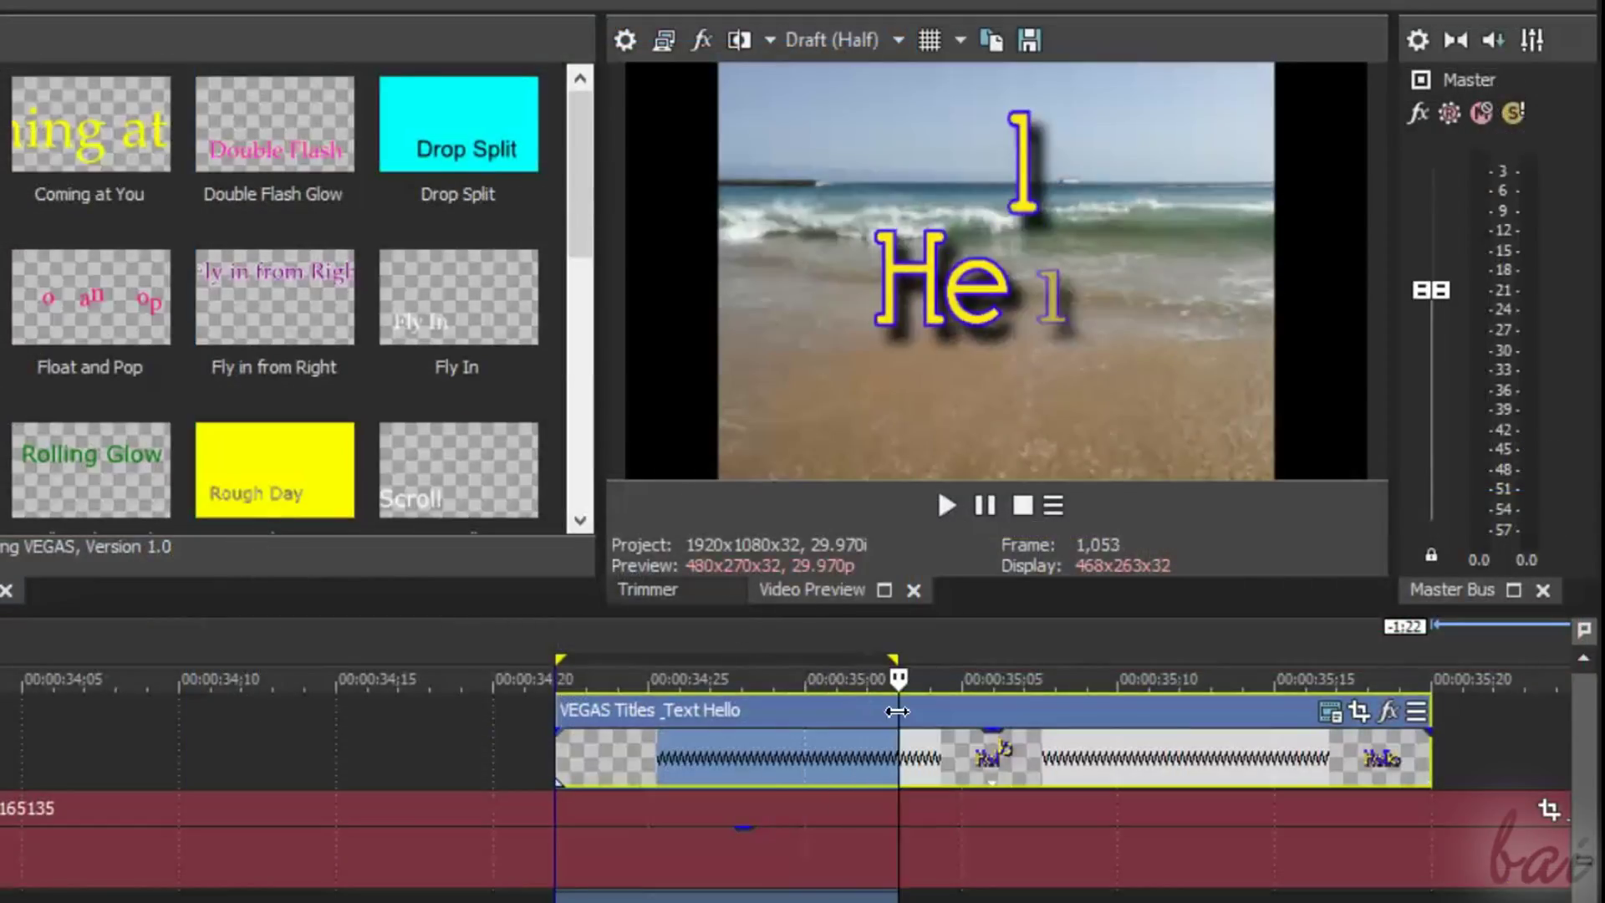
{"action": "mouse_move", "coordinate": [953, 716]}
{"action": "left_mouse_down"}
{"action": "mouse_move", "coordinate": [1230, 704]}
{"action": "mouse_move", "coordinate": [1427, 716]}
{"action": "mouse_move", "coordinate": [1445, 735]}
{"action": "left_mouse_up"}
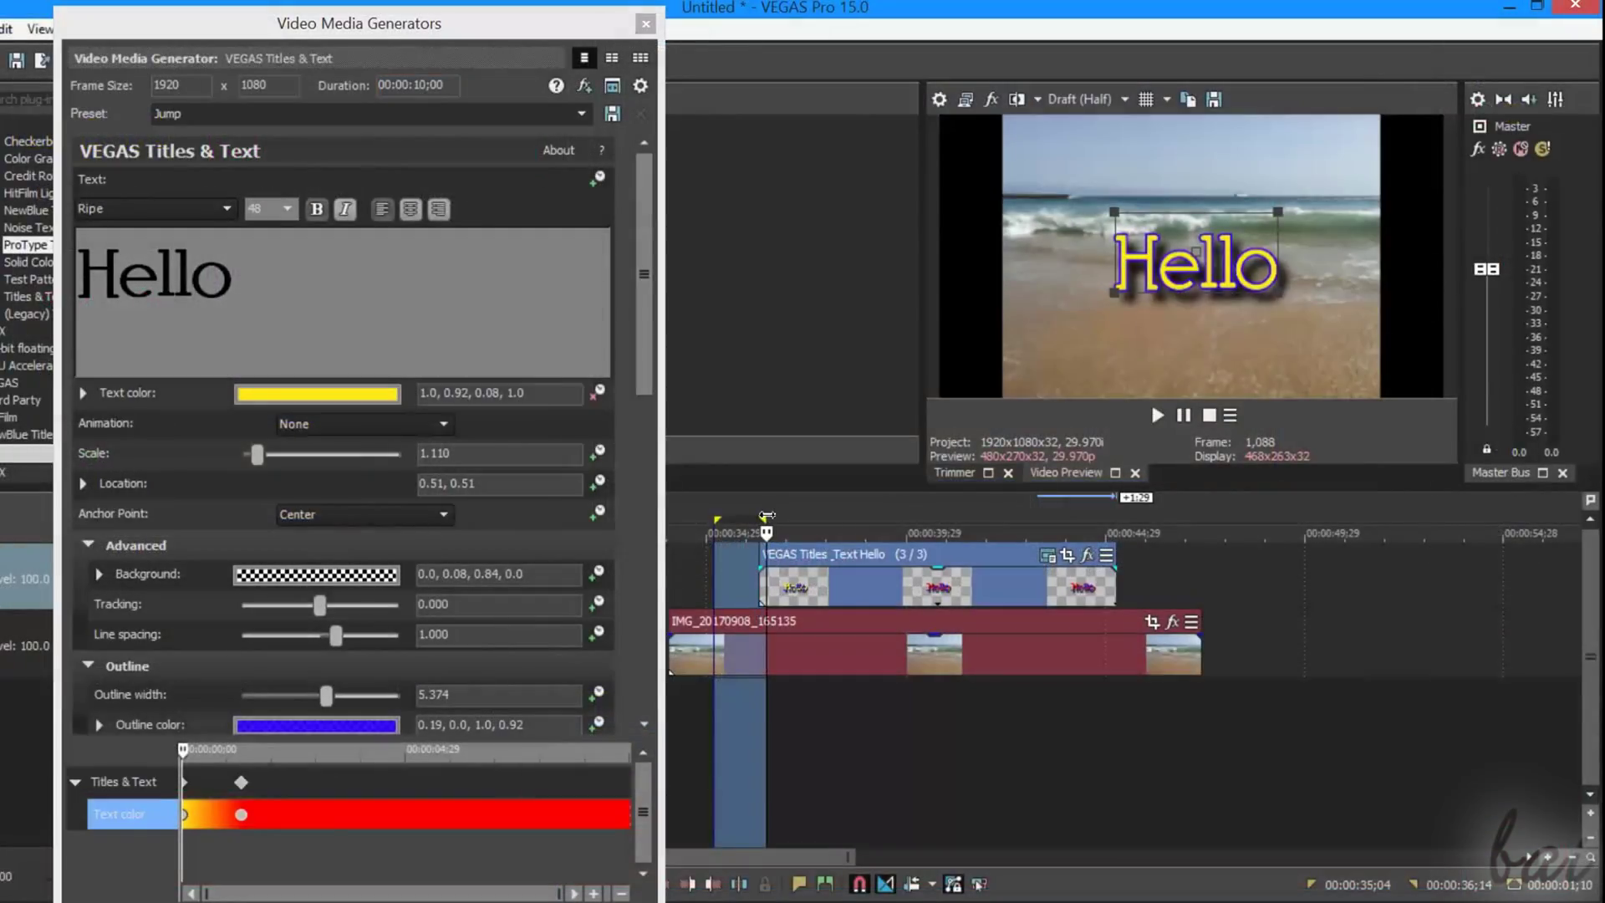
{"action": "left_click_drag", "start_coordinate": [752, 515], "coordinate": [934, 525]}
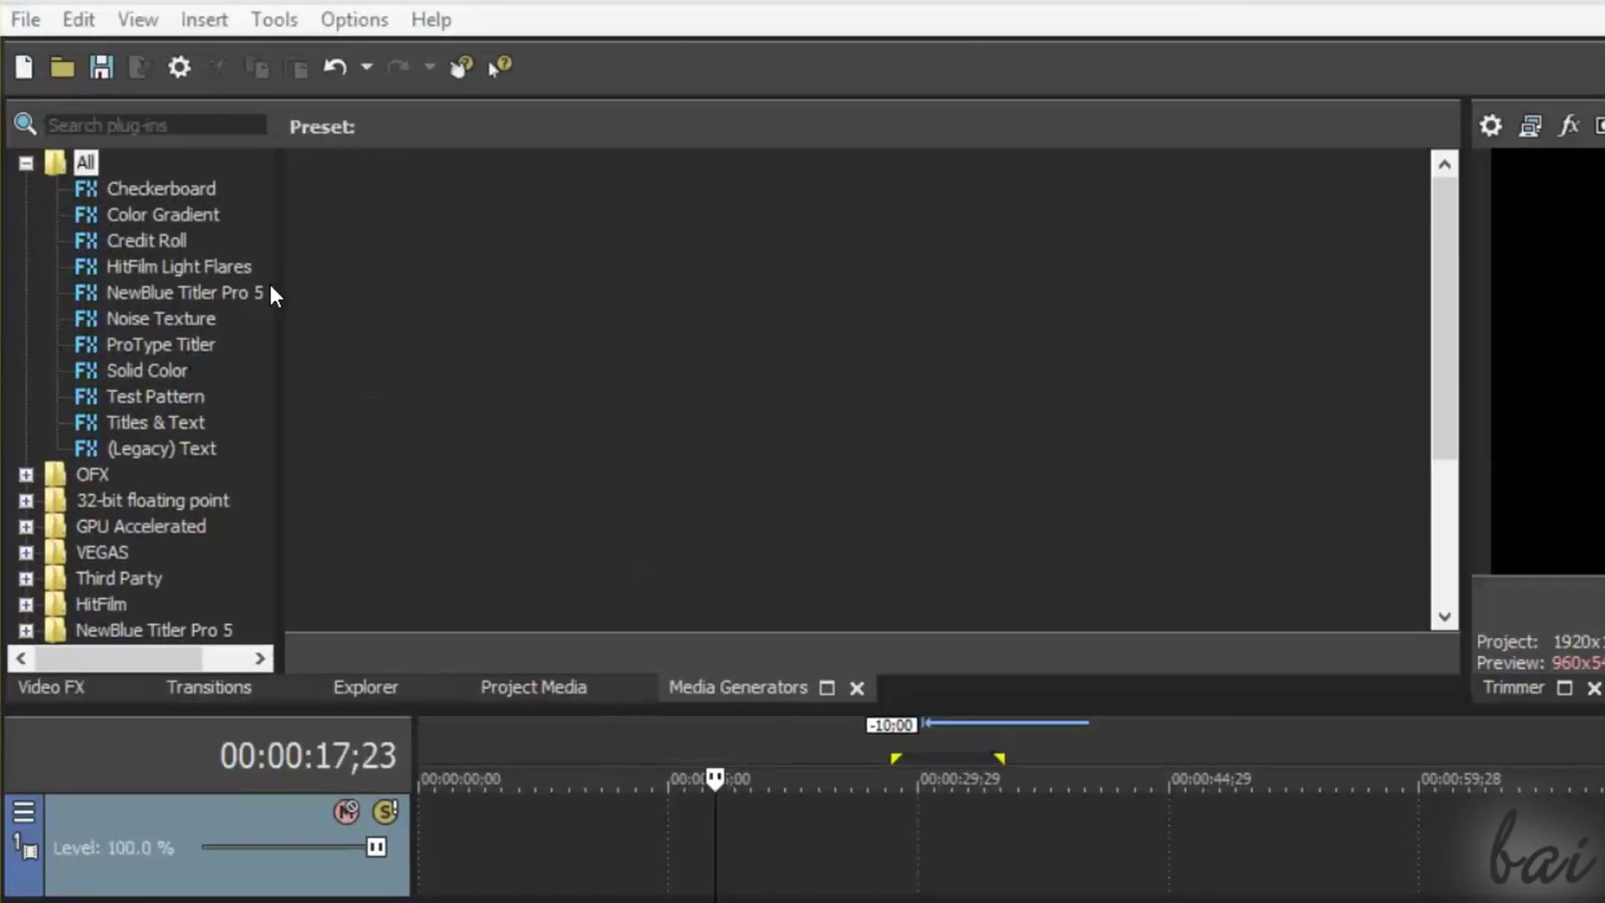
- Browse the Checkerboard, Color Gradient, Test Pattern, Titles & Text and Credit Roll presets
{"action": "left_click", "coordinate": [161, 189]}
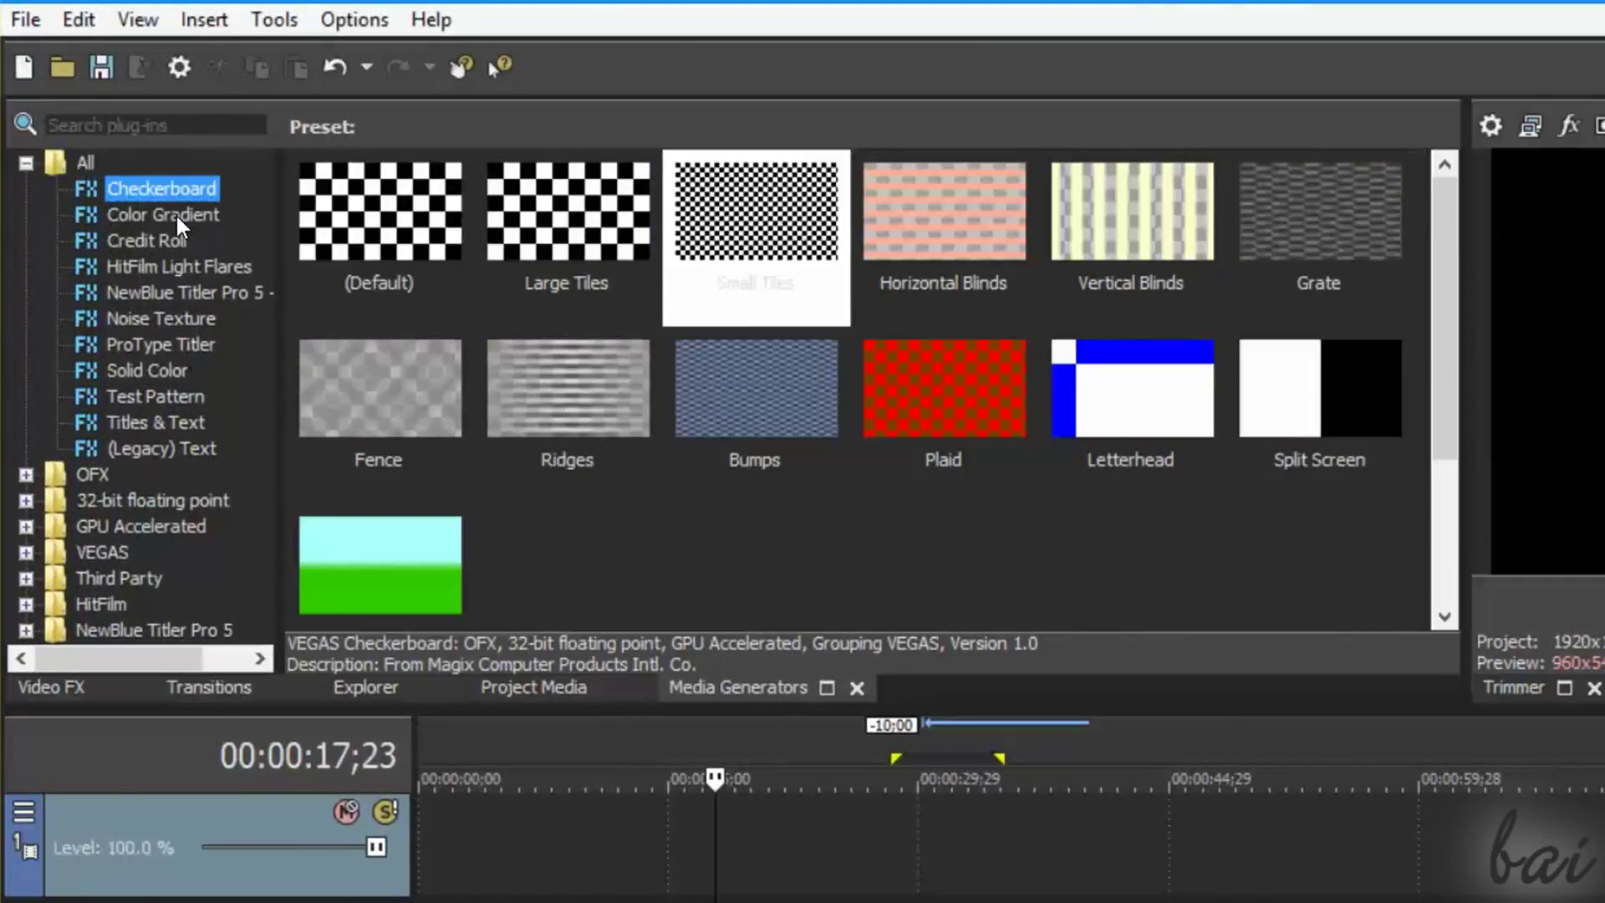
{"action": "left_click", "coordinate": [161, 319]}
{"action": "left_click", "coordinate": [161, 398]}
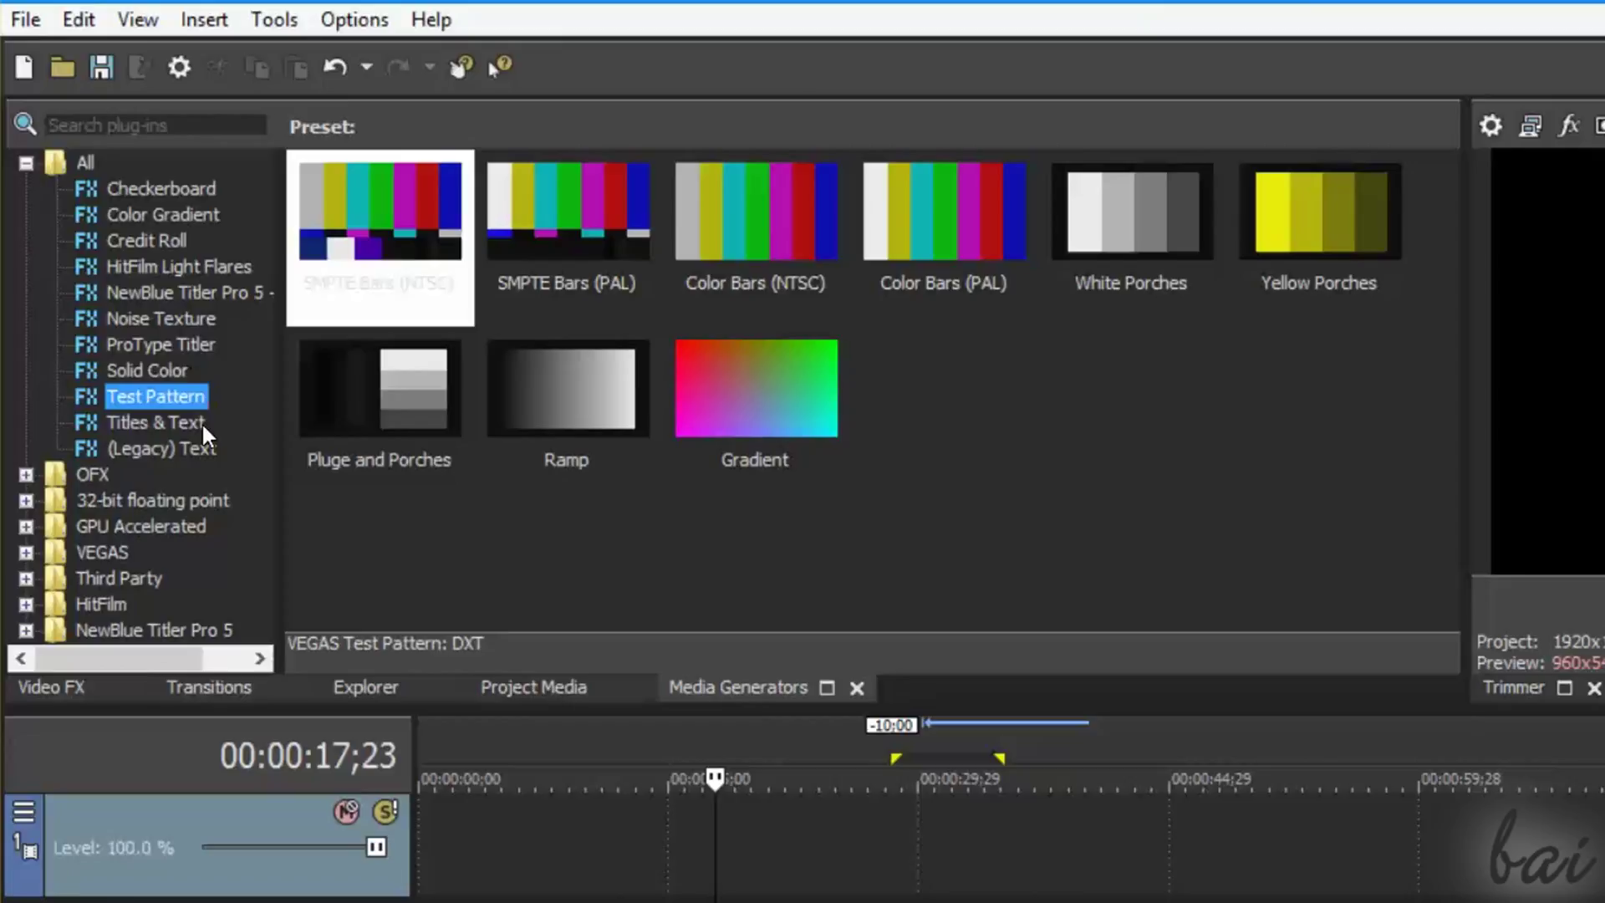
{"action": "left_click", "coordinate": [188, 423]}
{"action": "left_click", "coordinate": [182, 241]}
{"action": "left_click", "coordinate": [167, 427]}
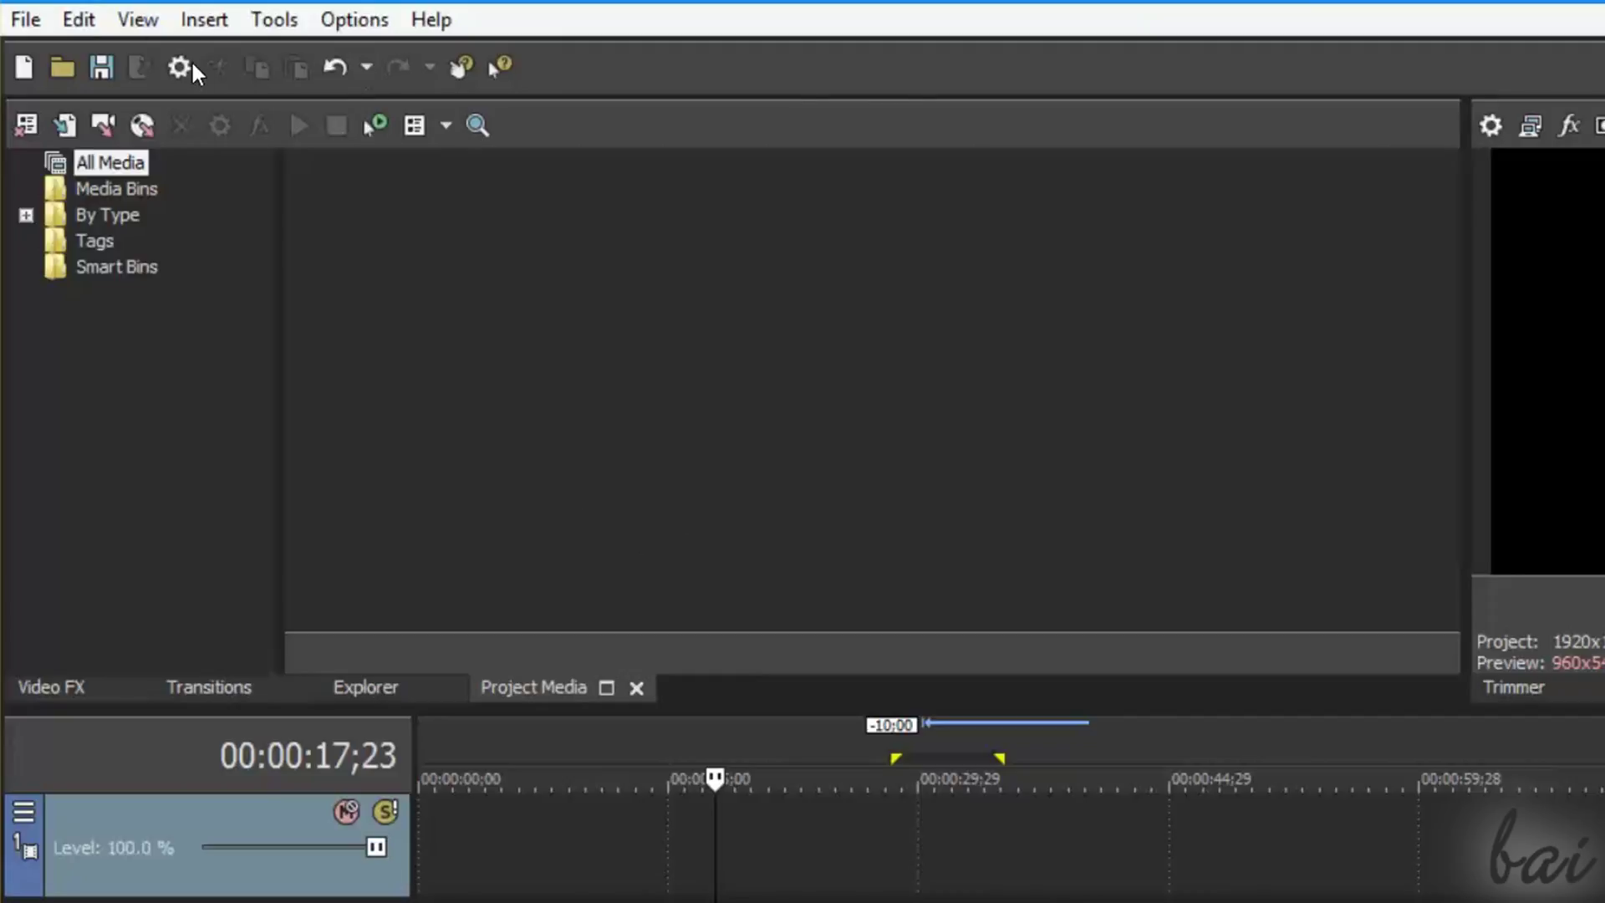
- Restore the Media Generators window from View, then browse Color Gradient through Credit Roll presets
{"action": "left_click", "coordinate": [138, 19]}
{"action": "mouse_move", "coordinate": [250, 231]}
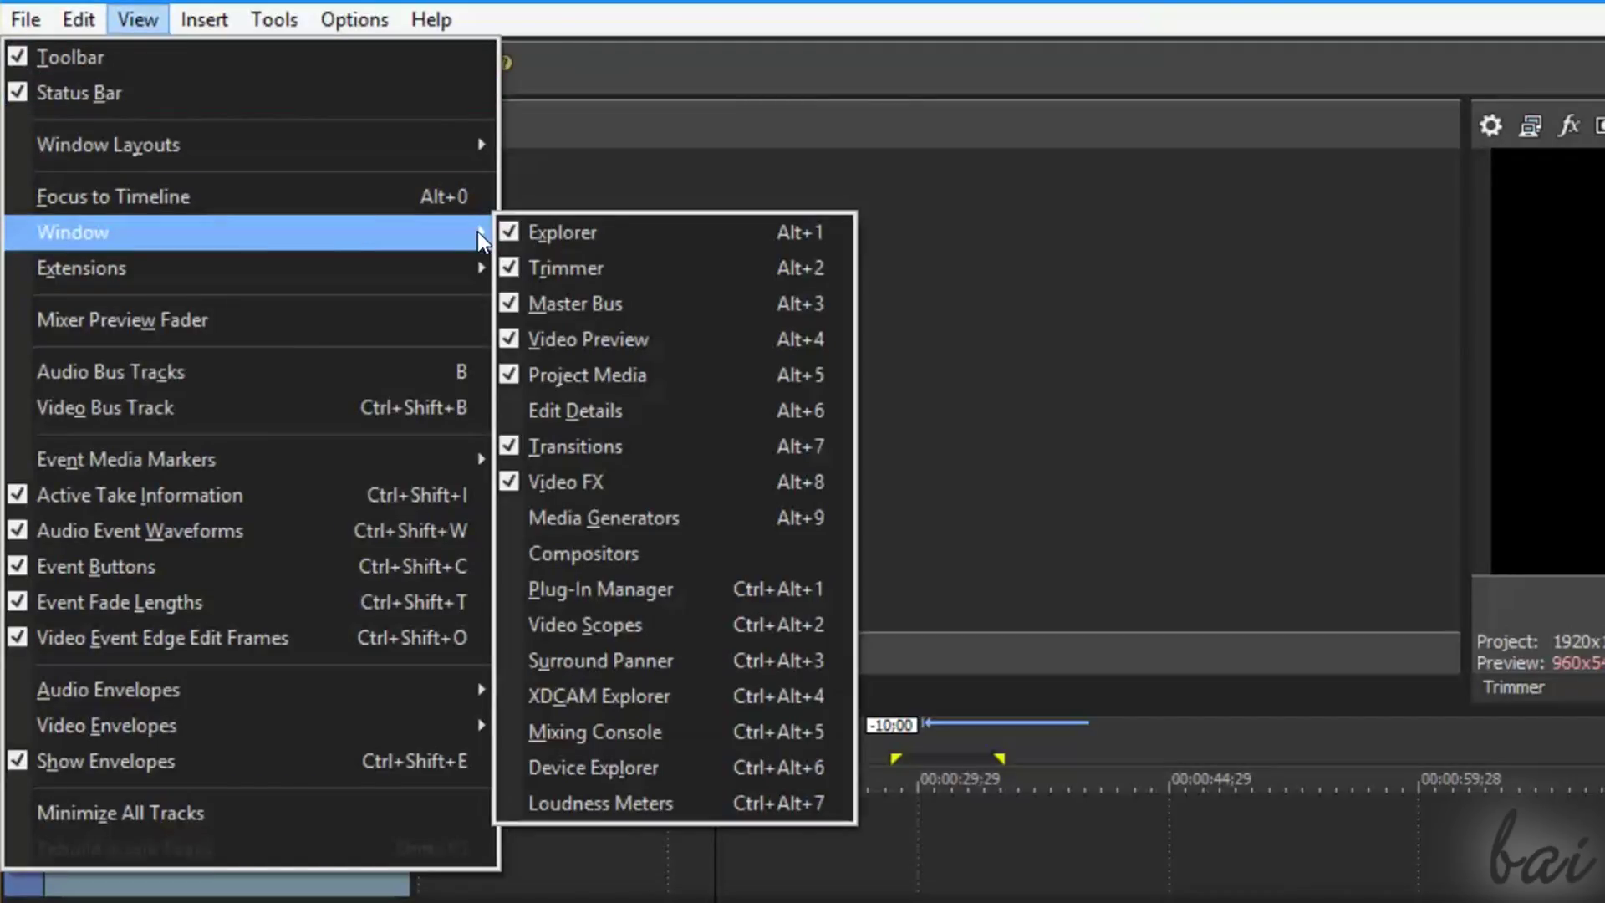
{"action": "left_click", "coordinate": [714, 514]}
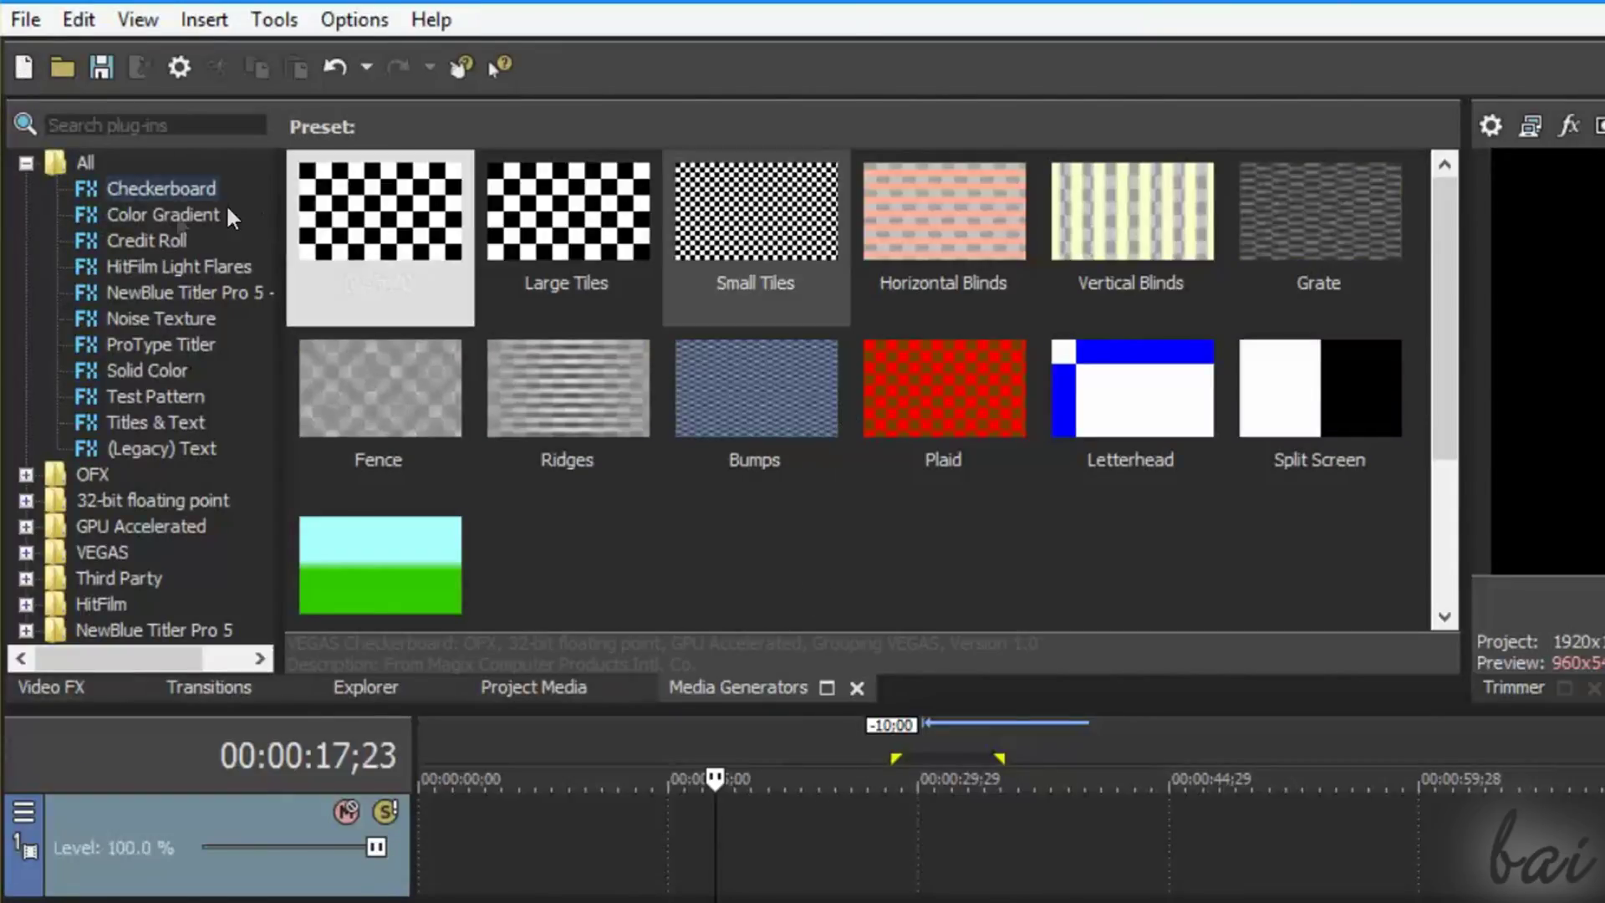
{"action": "left_click", "coordinate": [179, 216]}
{"action": "left_click", "coordinate": [161, 317]}
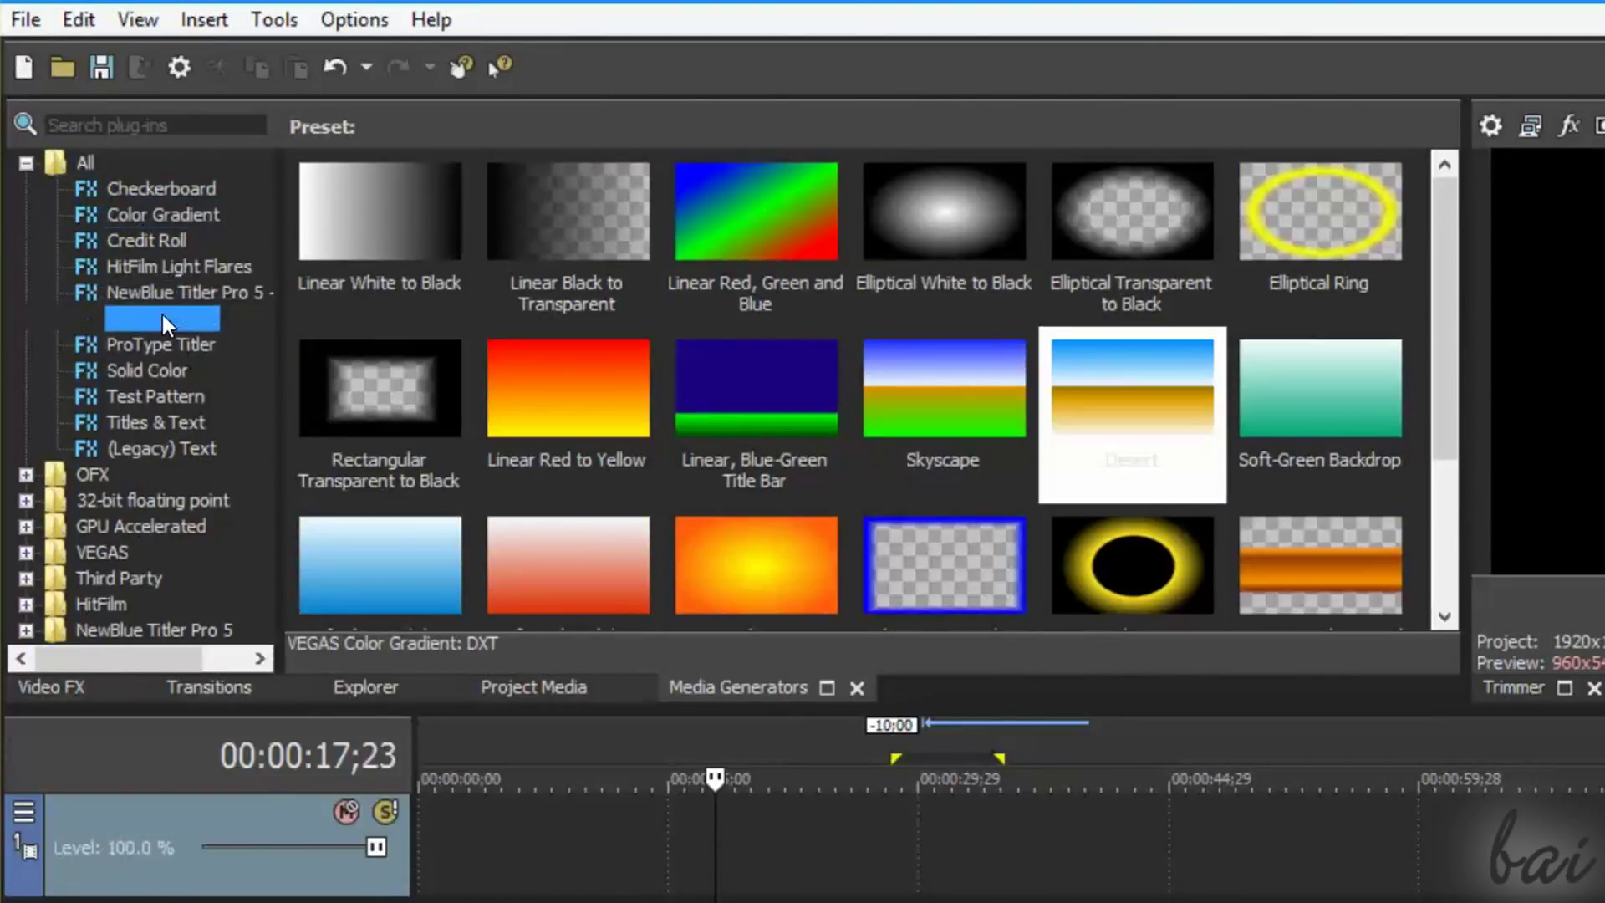
{"action": "left_click", "coordinate": [157, 371]}
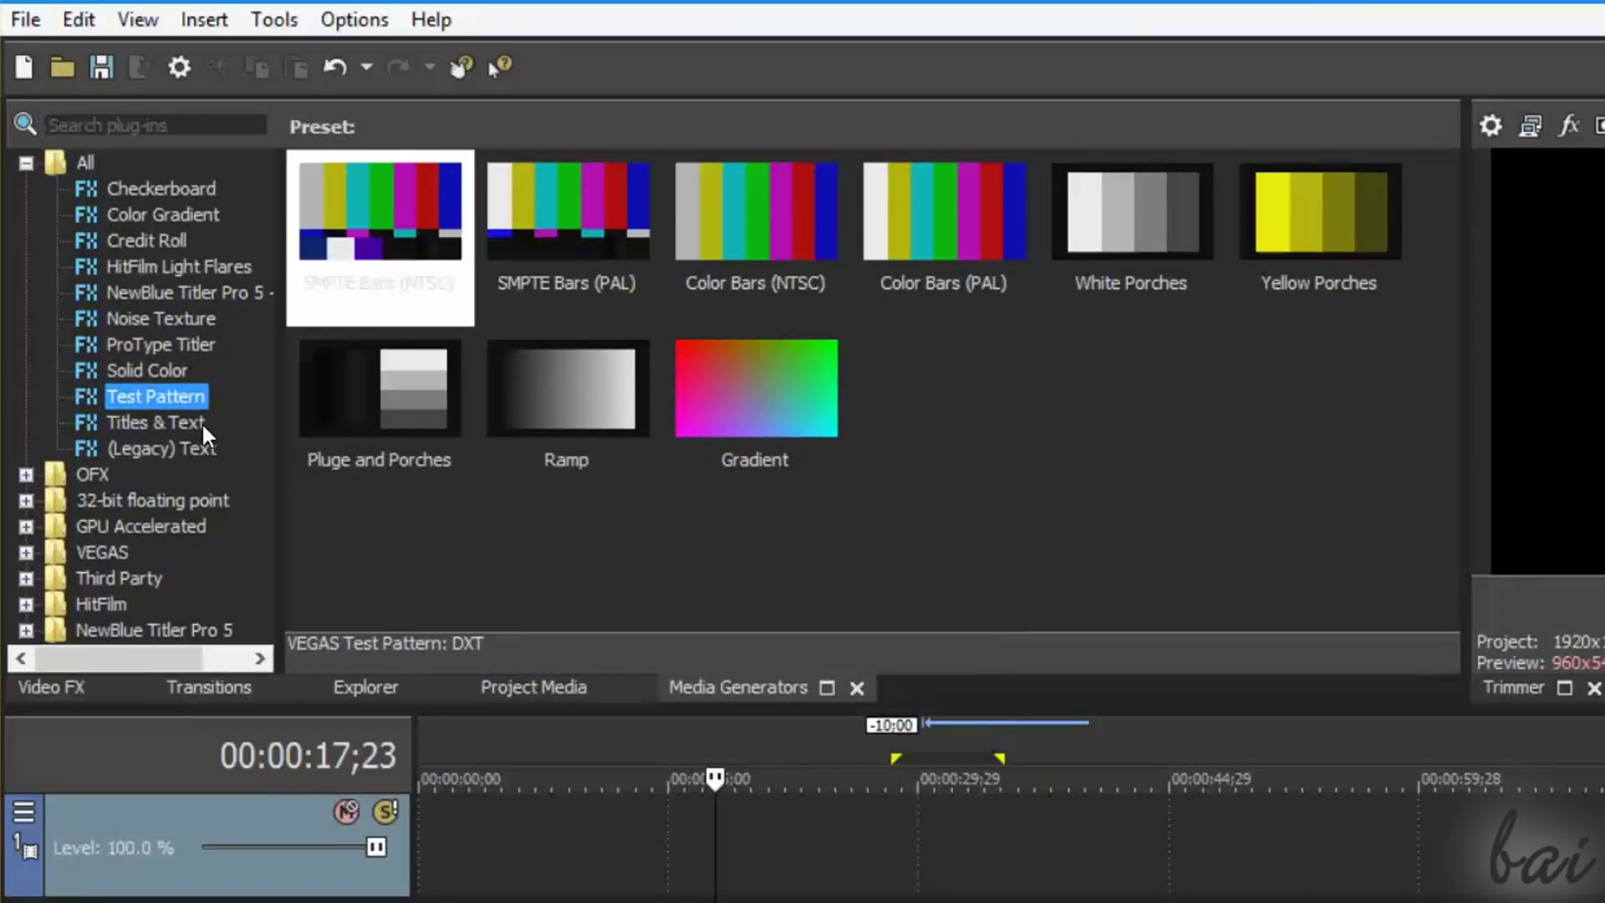
{"action": "left_click", "coordinate": [183, 423]}
{"action": "left_click", "coordinate": [181, 450]}
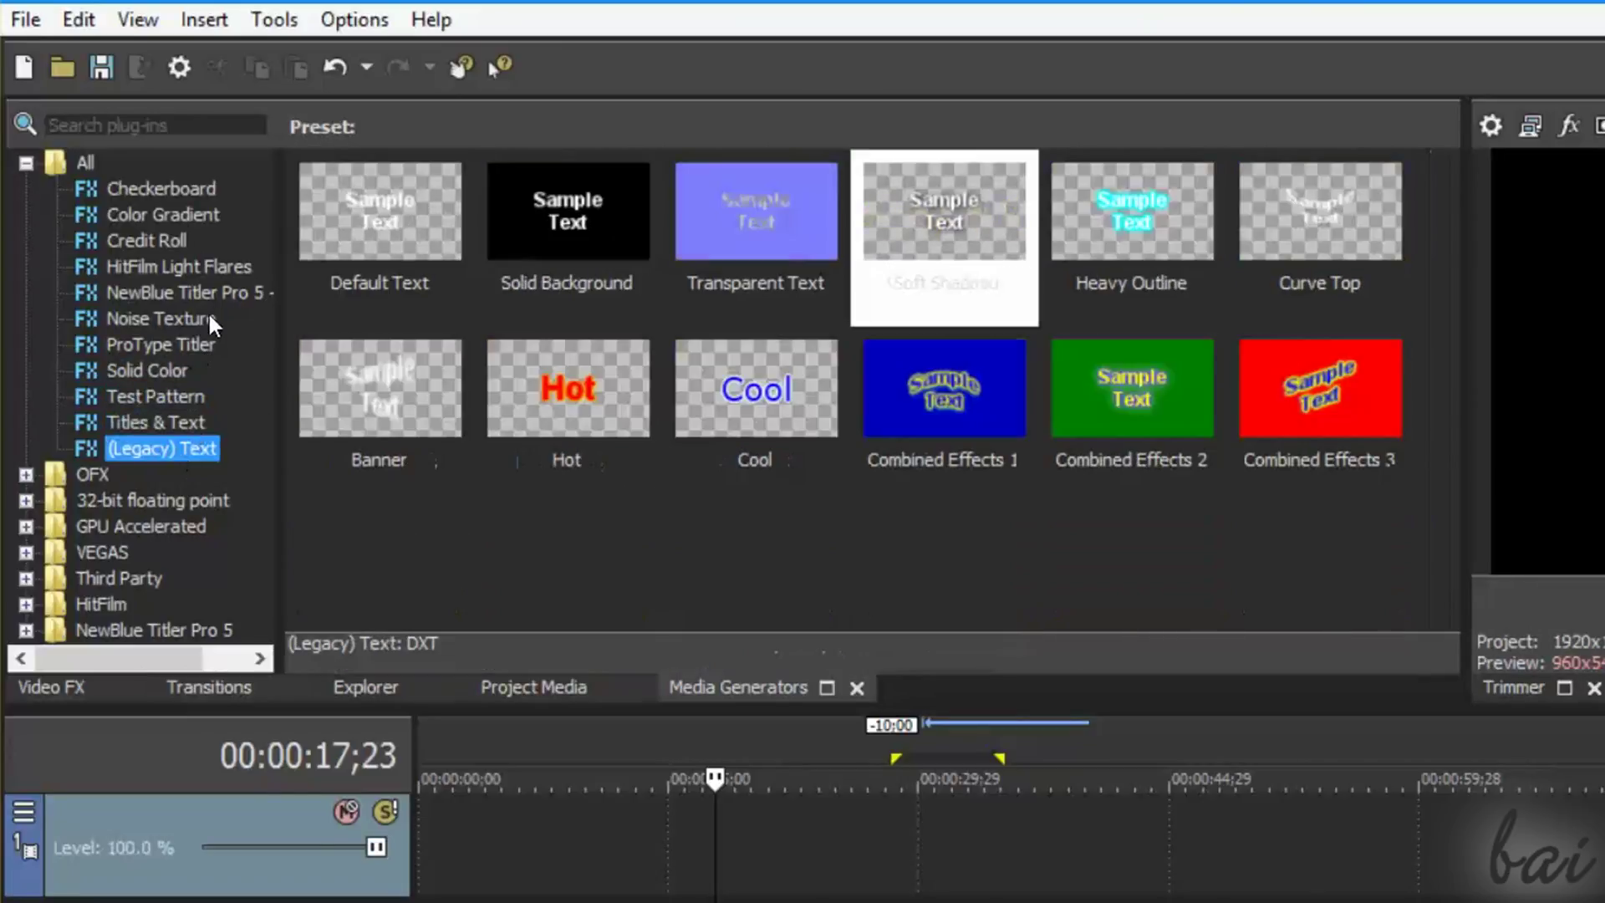
{"action": "left_click", "coordinate": [148, 239]}
{"action": "left_click", "coordinate": [176, 397]}
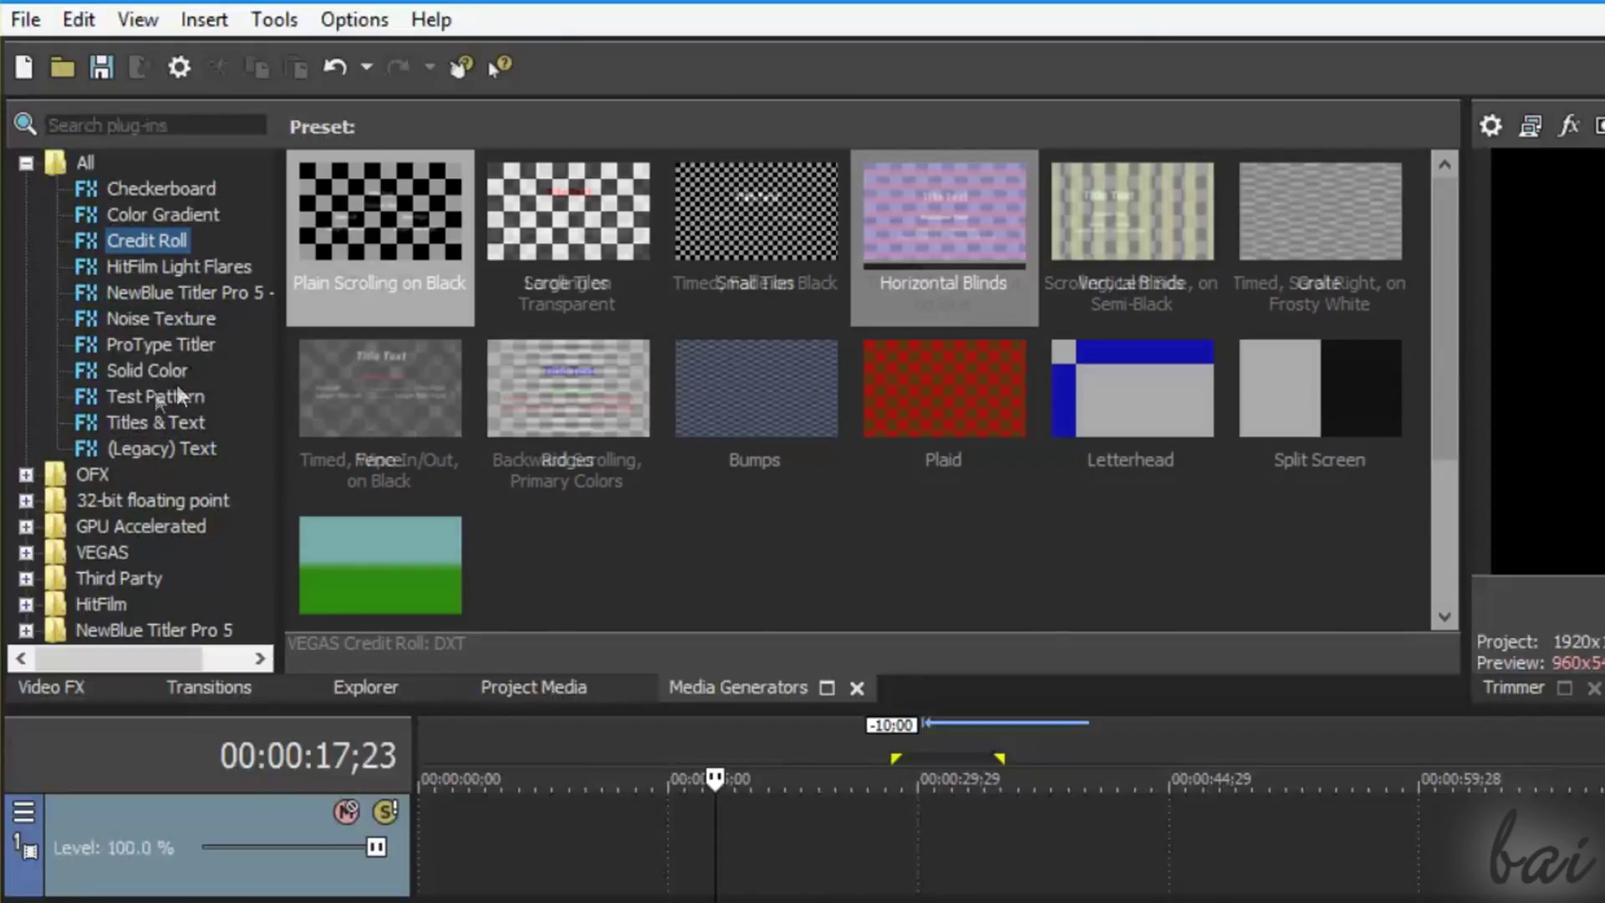
- Show the Titles & Text presets and select the Twist In animated preset
{"action": "left_click", "coordinate": [178, 420]}
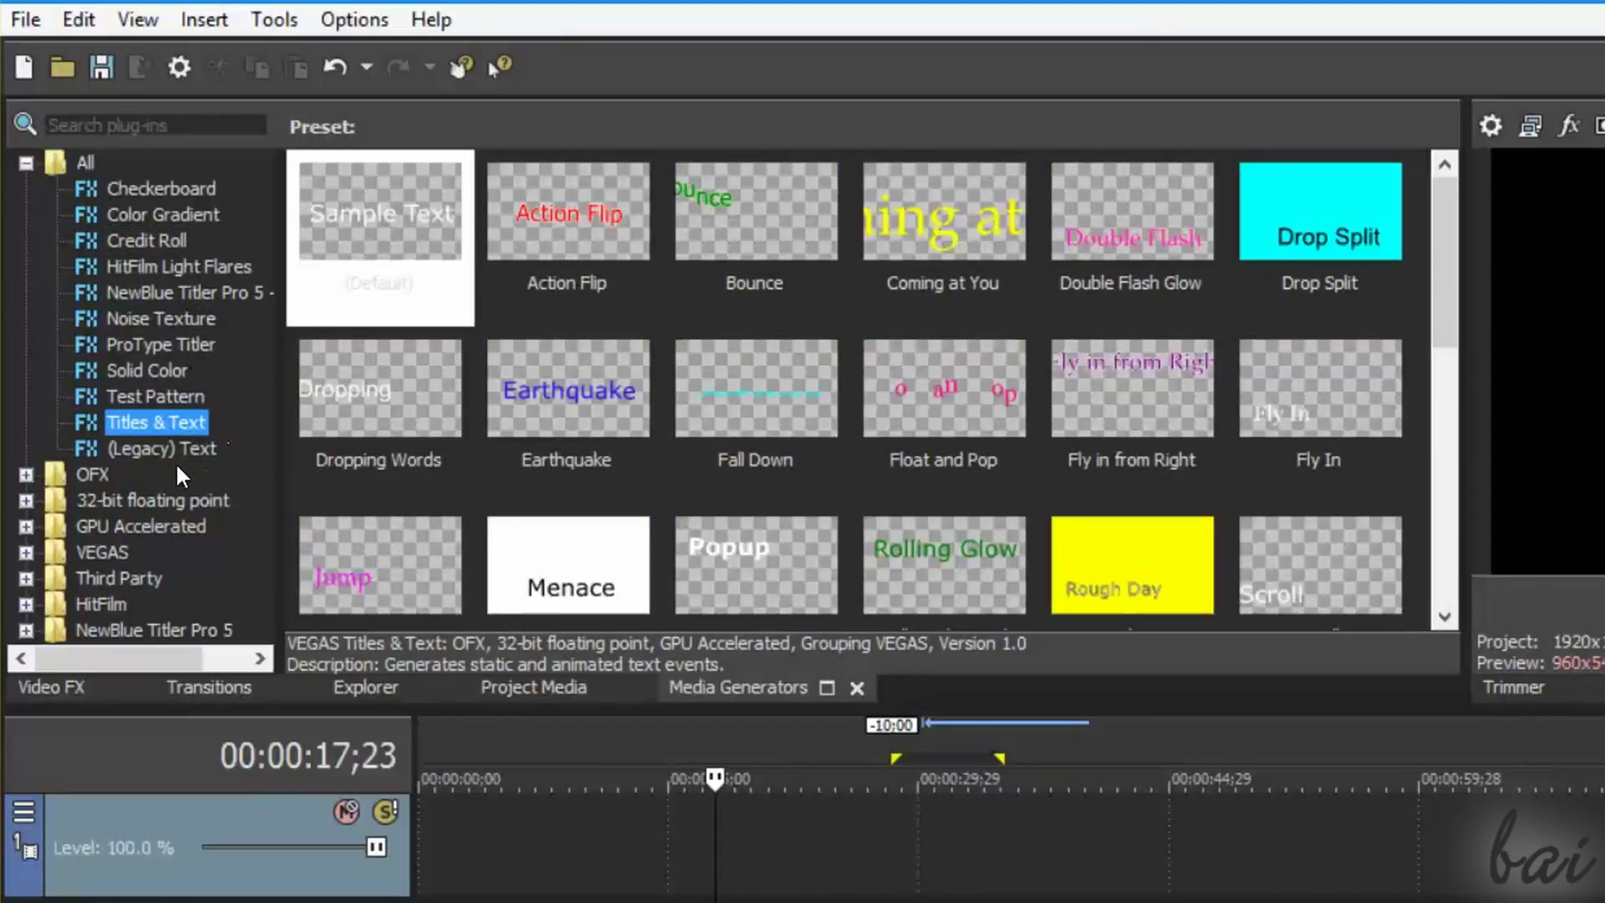
{"action": "left_click", "coordinate": [175, 449]}
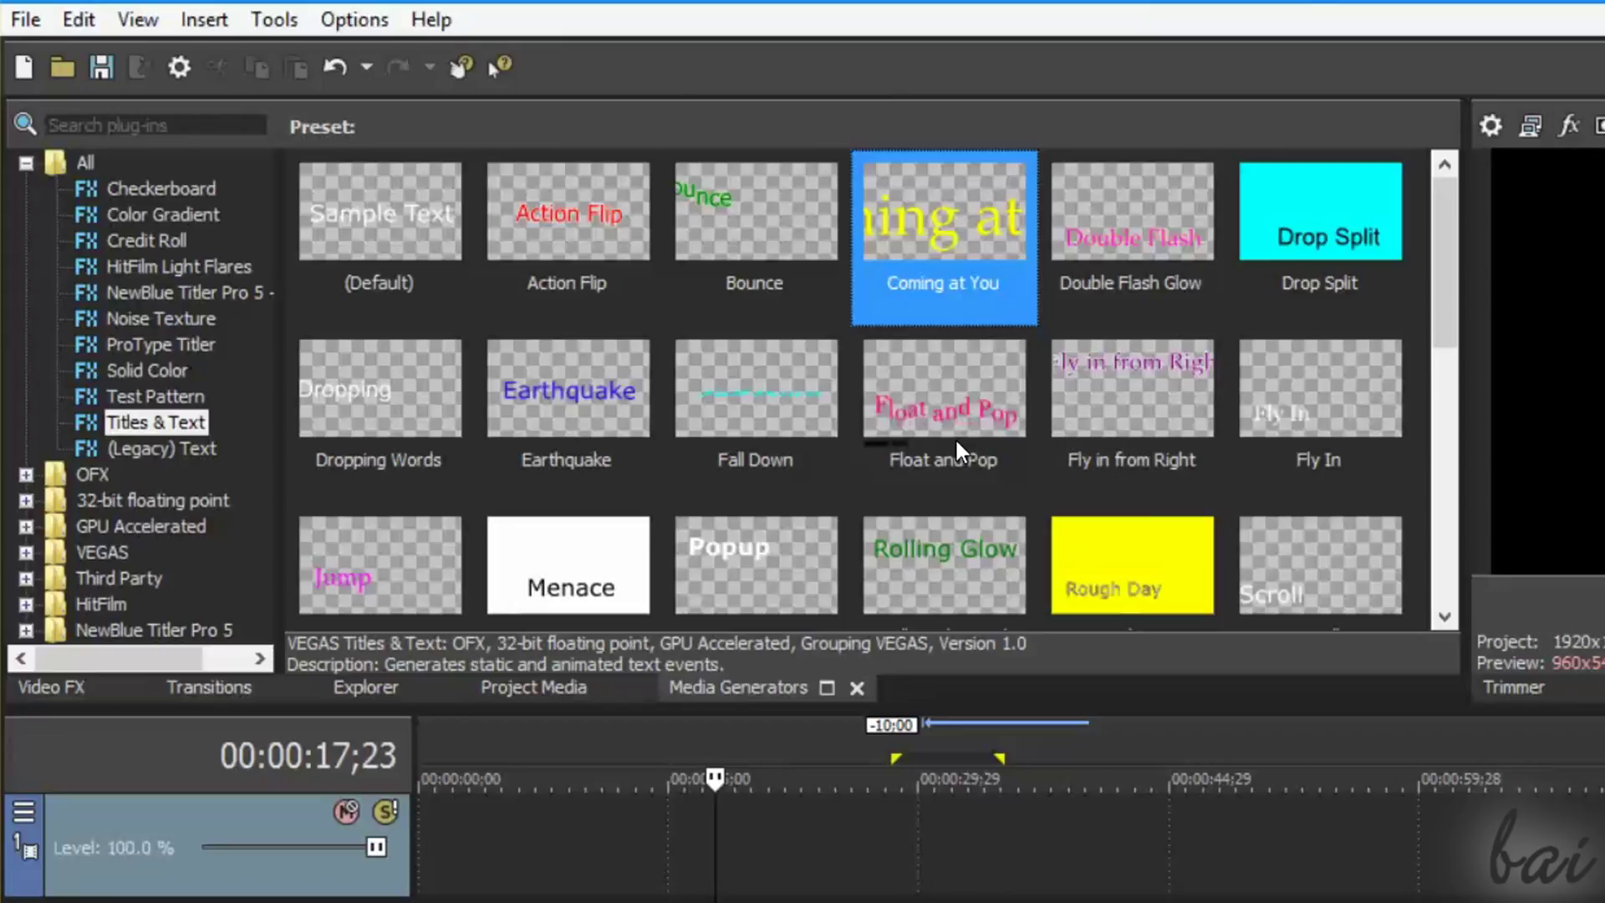
{"action": "scroll", "coordinate": [660, 406], "scroll_direction": "down", "scroll_amount": 5}
{"action": "left_click", "coordinate": [655, 406]}
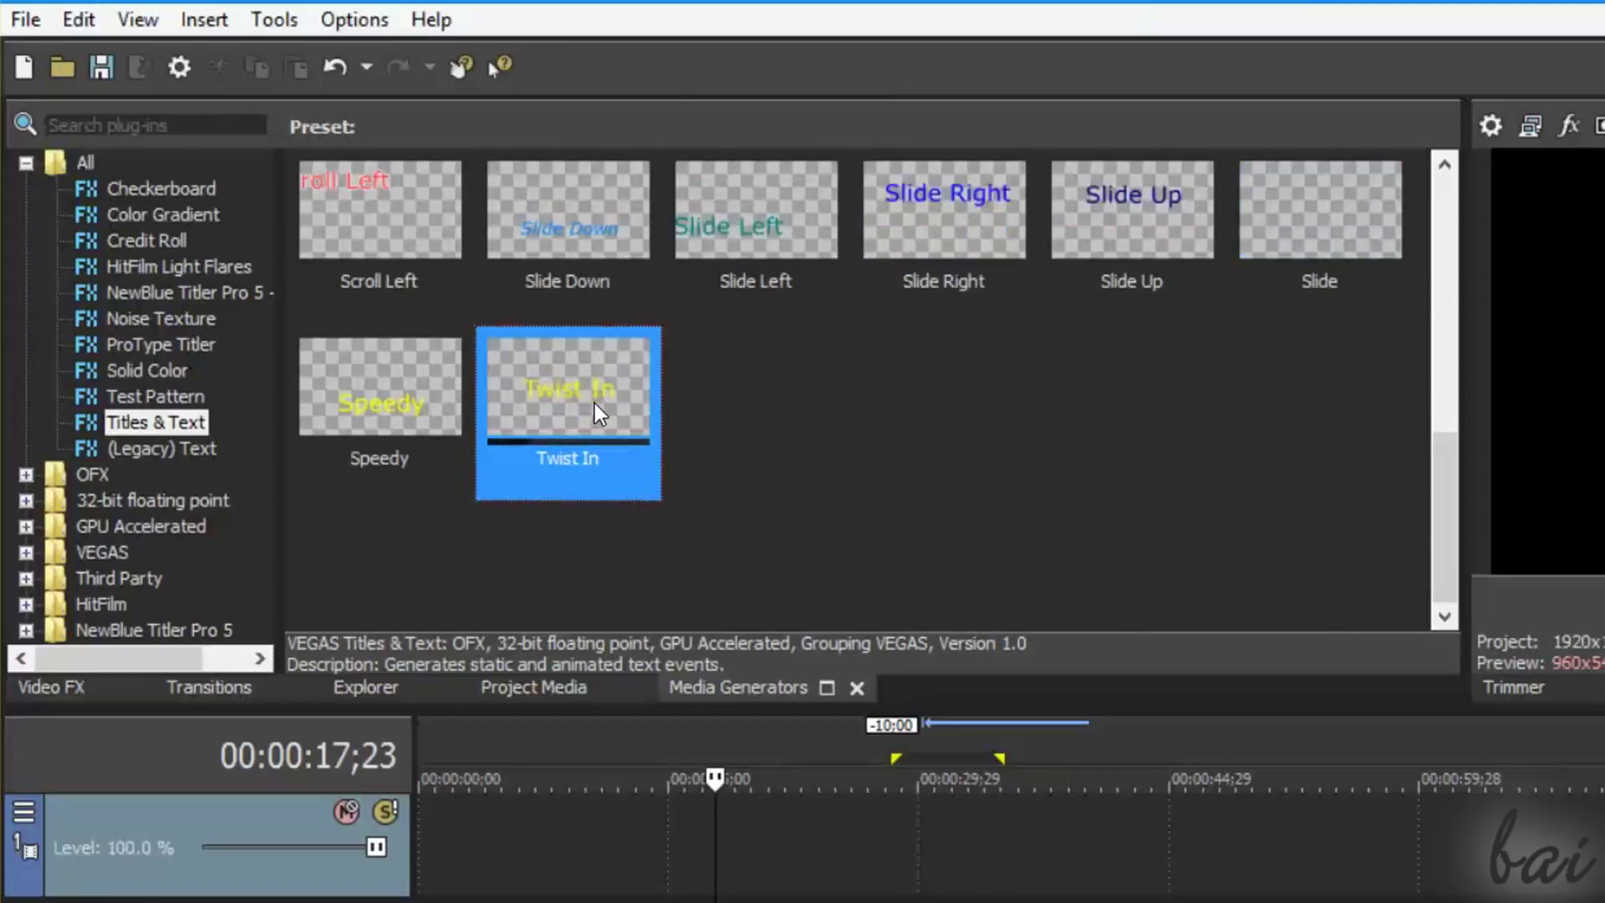
- Place the Twist In title on the timeline and replace its text with 'Hello there!'
{"action": "left_click_drag", "start_coordinate": [750, 564], "coordinate": [967, 866]}
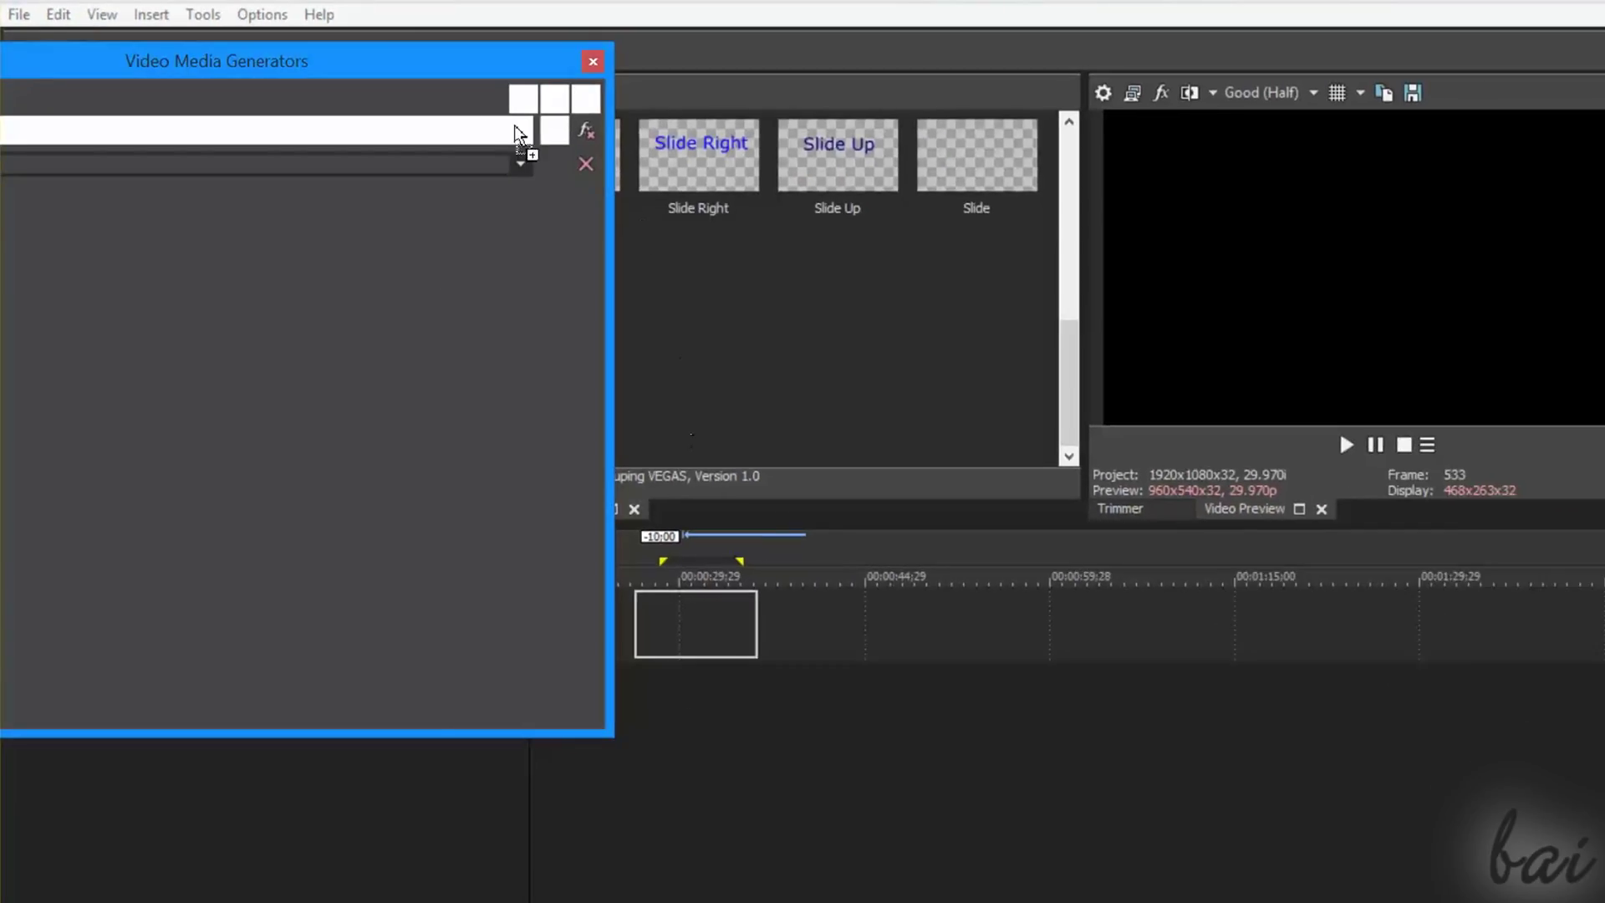
{"action": "left_click_drag", "start_coordinate": [734, 94], "coordinate": [1386, 108]}
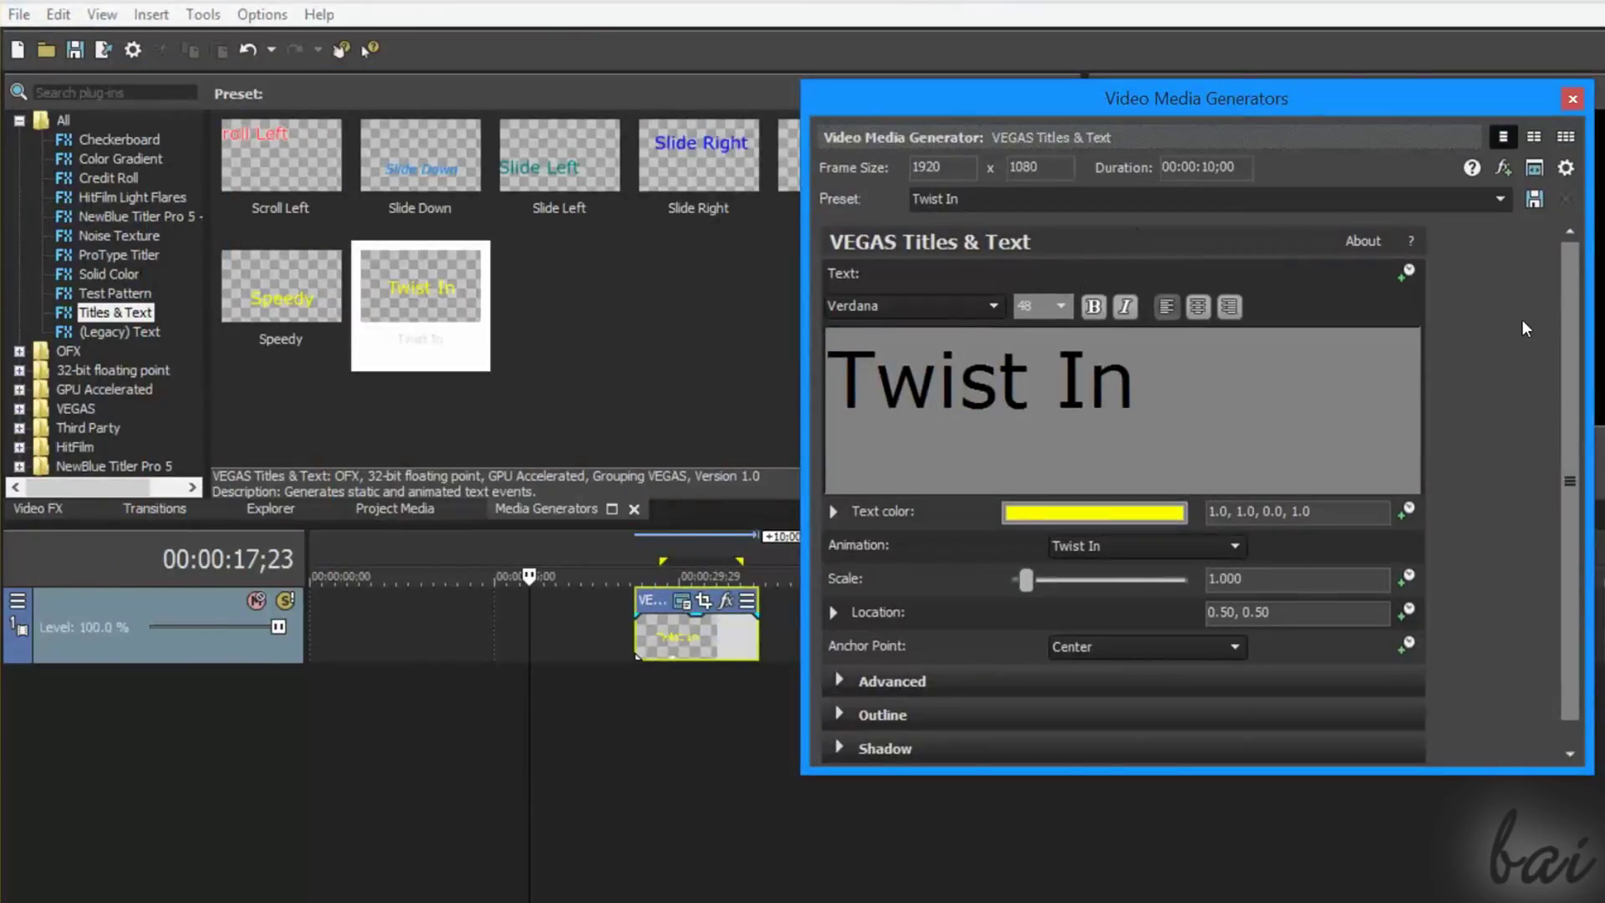
{"action": "scroll", "coordinate": [1525, 330], "scroll_direction": "down", "scroll_amount": 1}
{"action": "key", "text": "ctrl+a"}
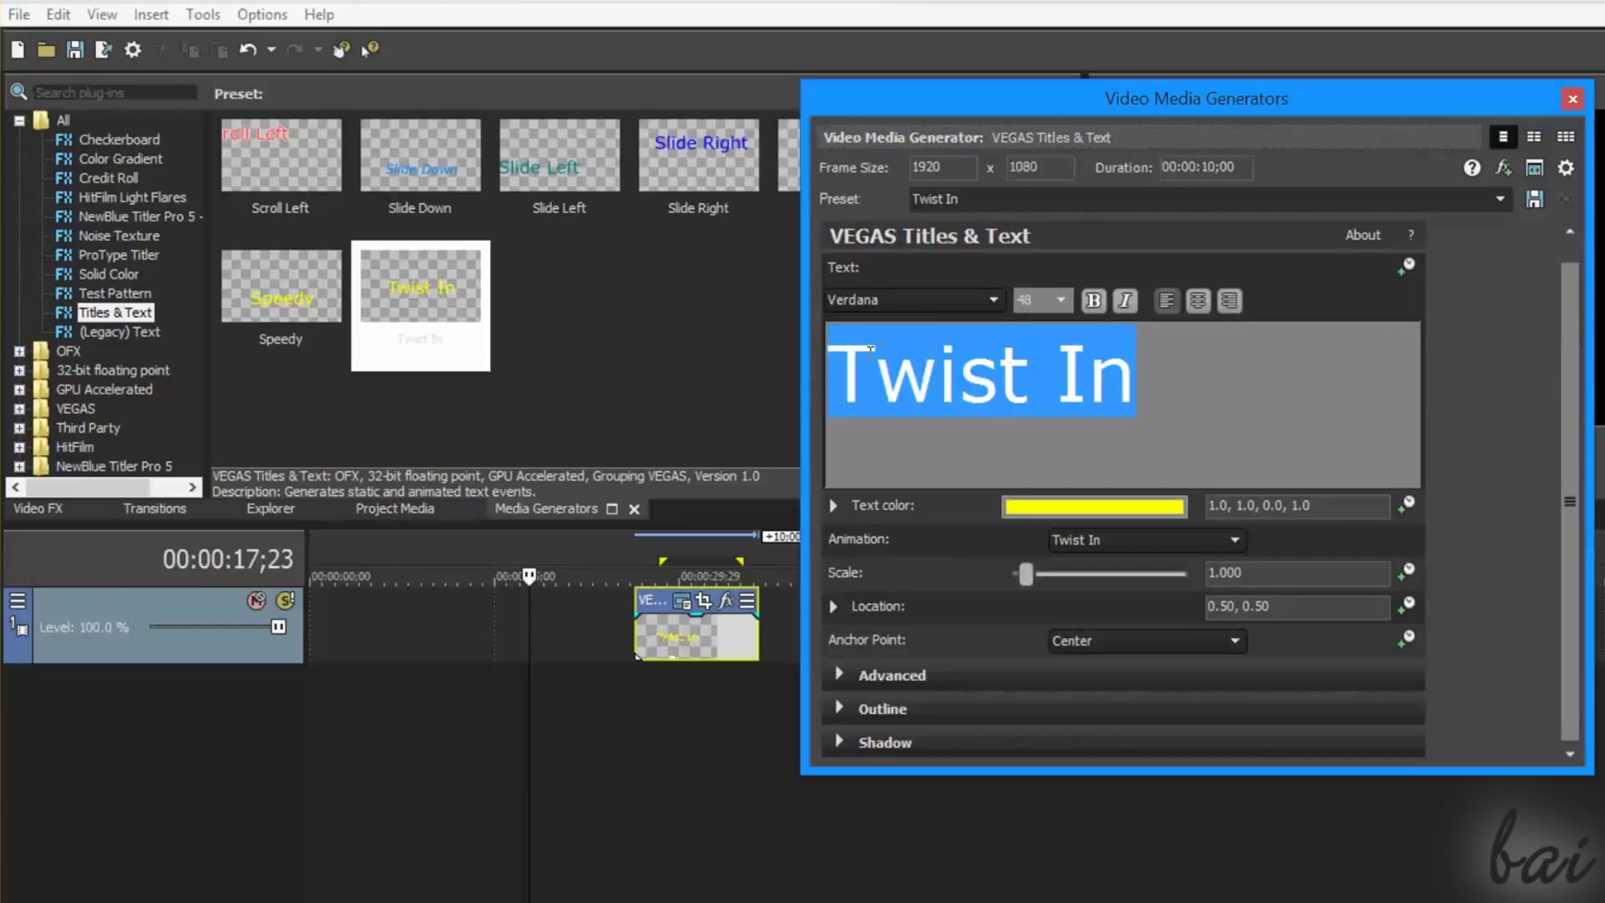
{"action": "type", "text": "Hel"}
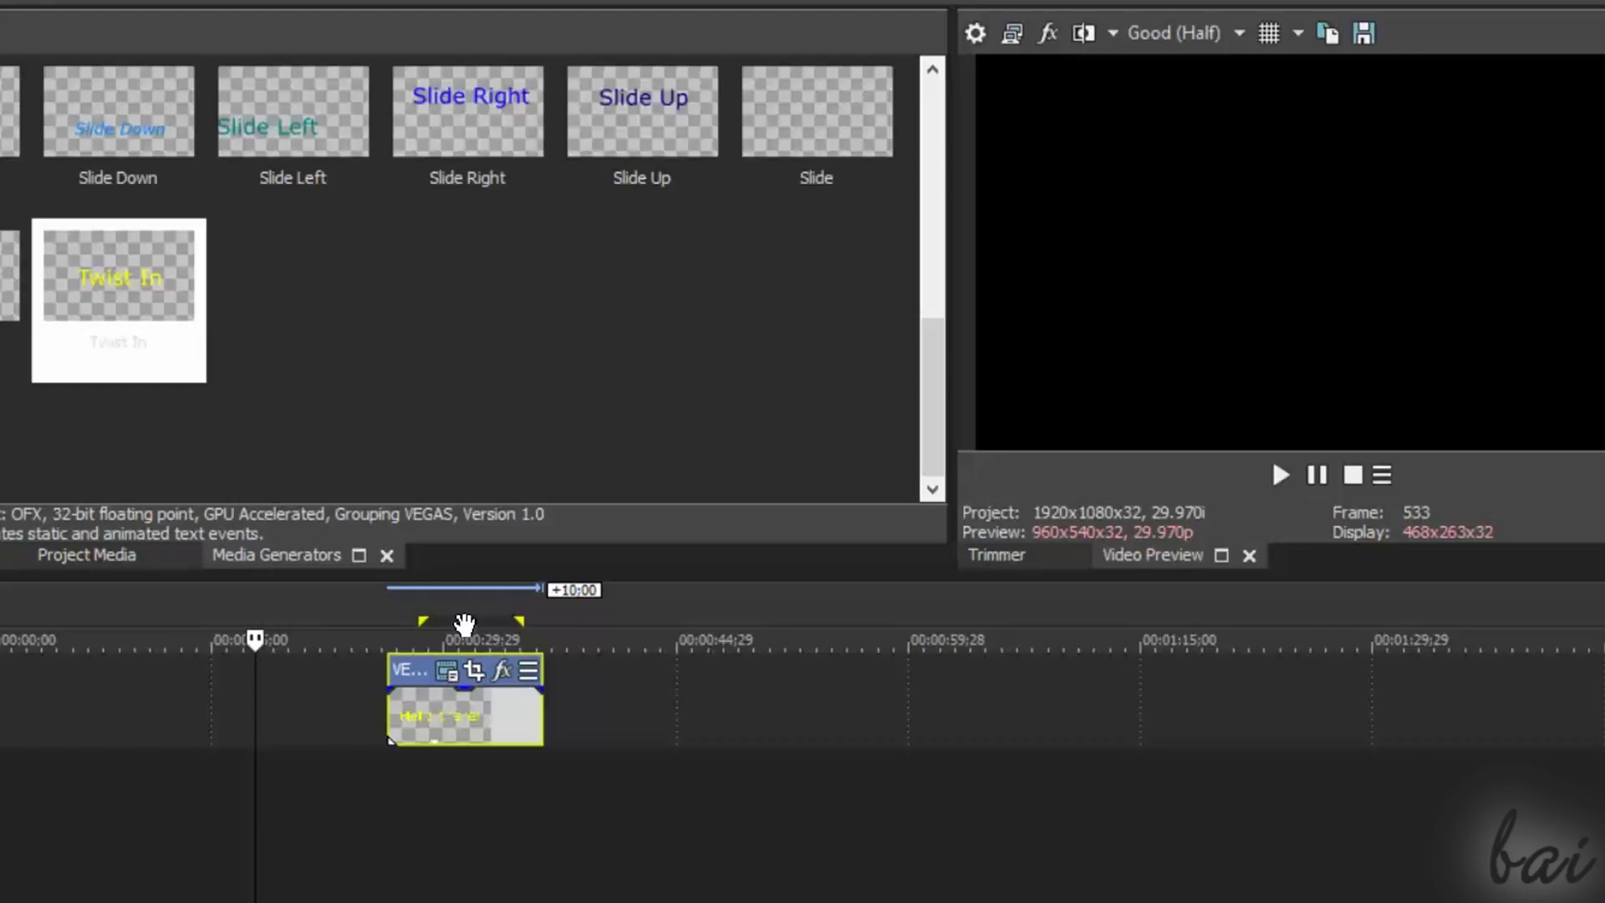
{"action": "left_click", "coordinate": [448, 682]}
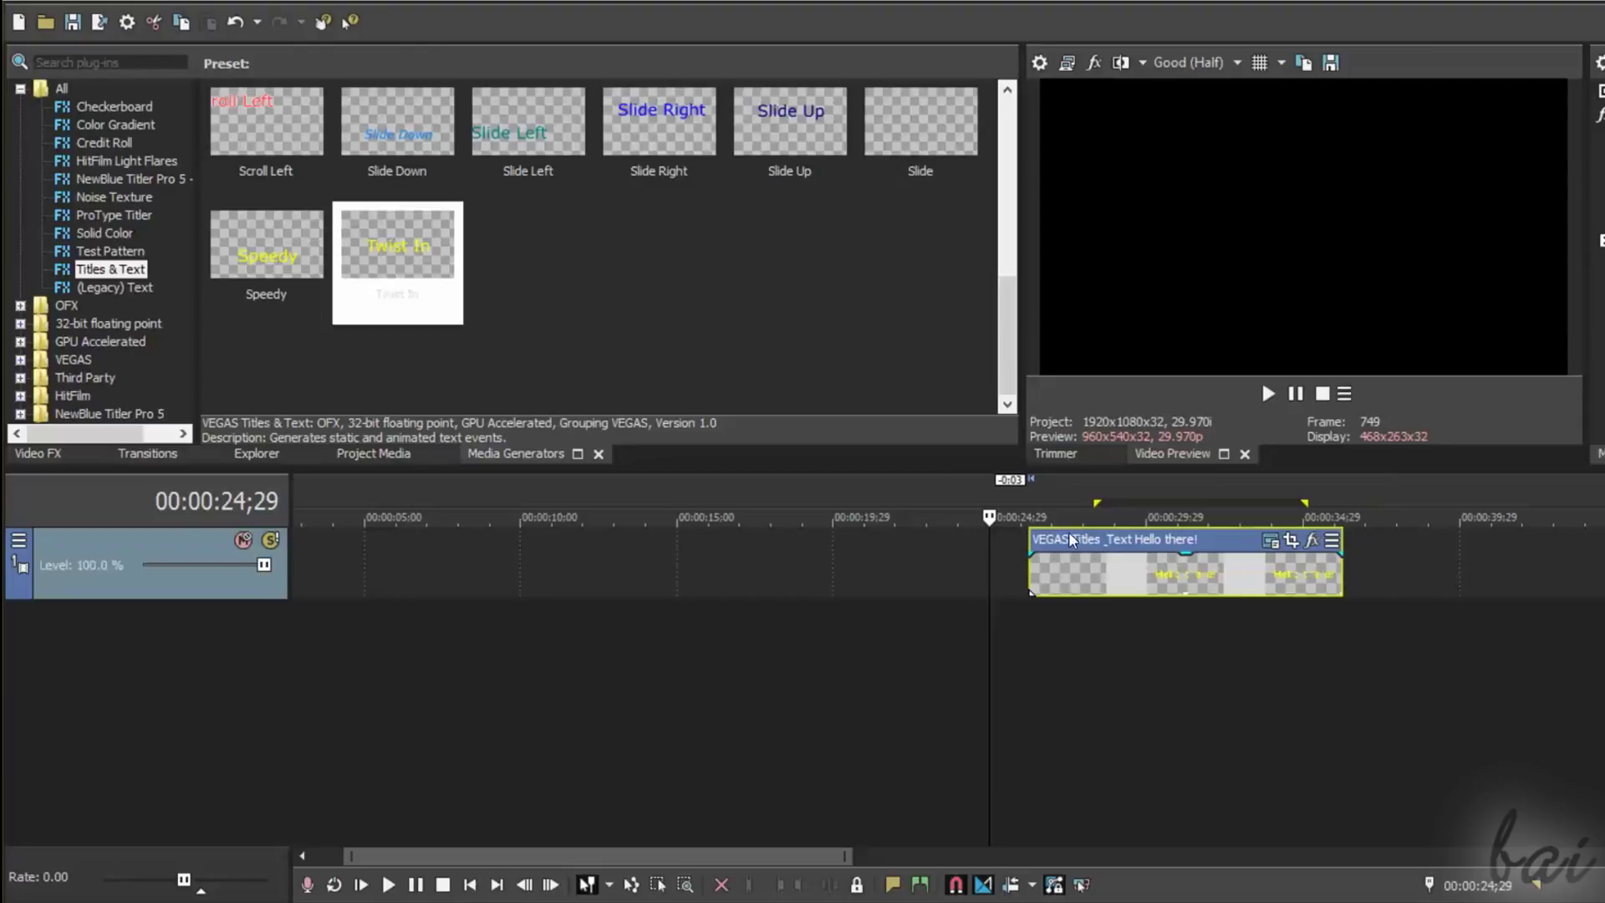
- Move the title event earlier, lengthen it, and mark a loop region over it
{"action": "left_click_drag", "start_coordinate": [1069, 532], "coordinate": [573, 543]}
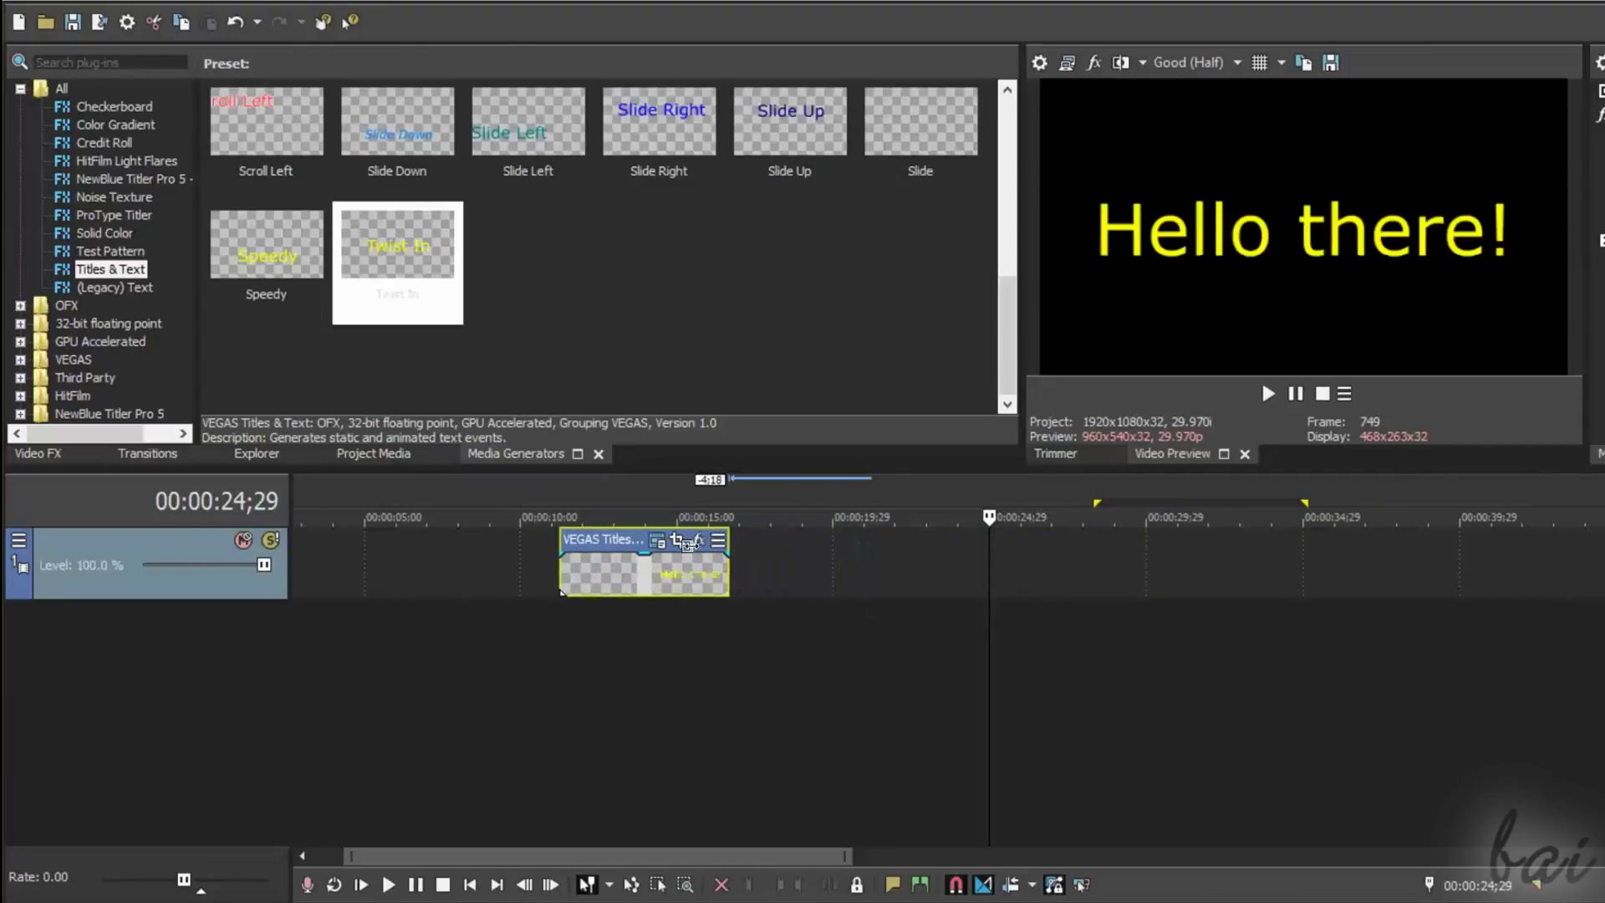
{"action": "mouse_move", "coordinate": [869, 542]}
{"action": "left_mouse_down"}
{"action": "mouse_move", "coordinate": [1116, 555]}
{"action": "mouse_move", "coordinate": [867, 555]}
{"action": "left_mouse_up"}
{"action": "mouse_move", "coordinate": [411, 500]}
{"action": "left_mouse_down"}
{"action": "mouse_move", "coordinate": [526, 479]}
{"action": "mouse_move", "coordinate": [737, 496]}
{"action": "left_mouse_up"}
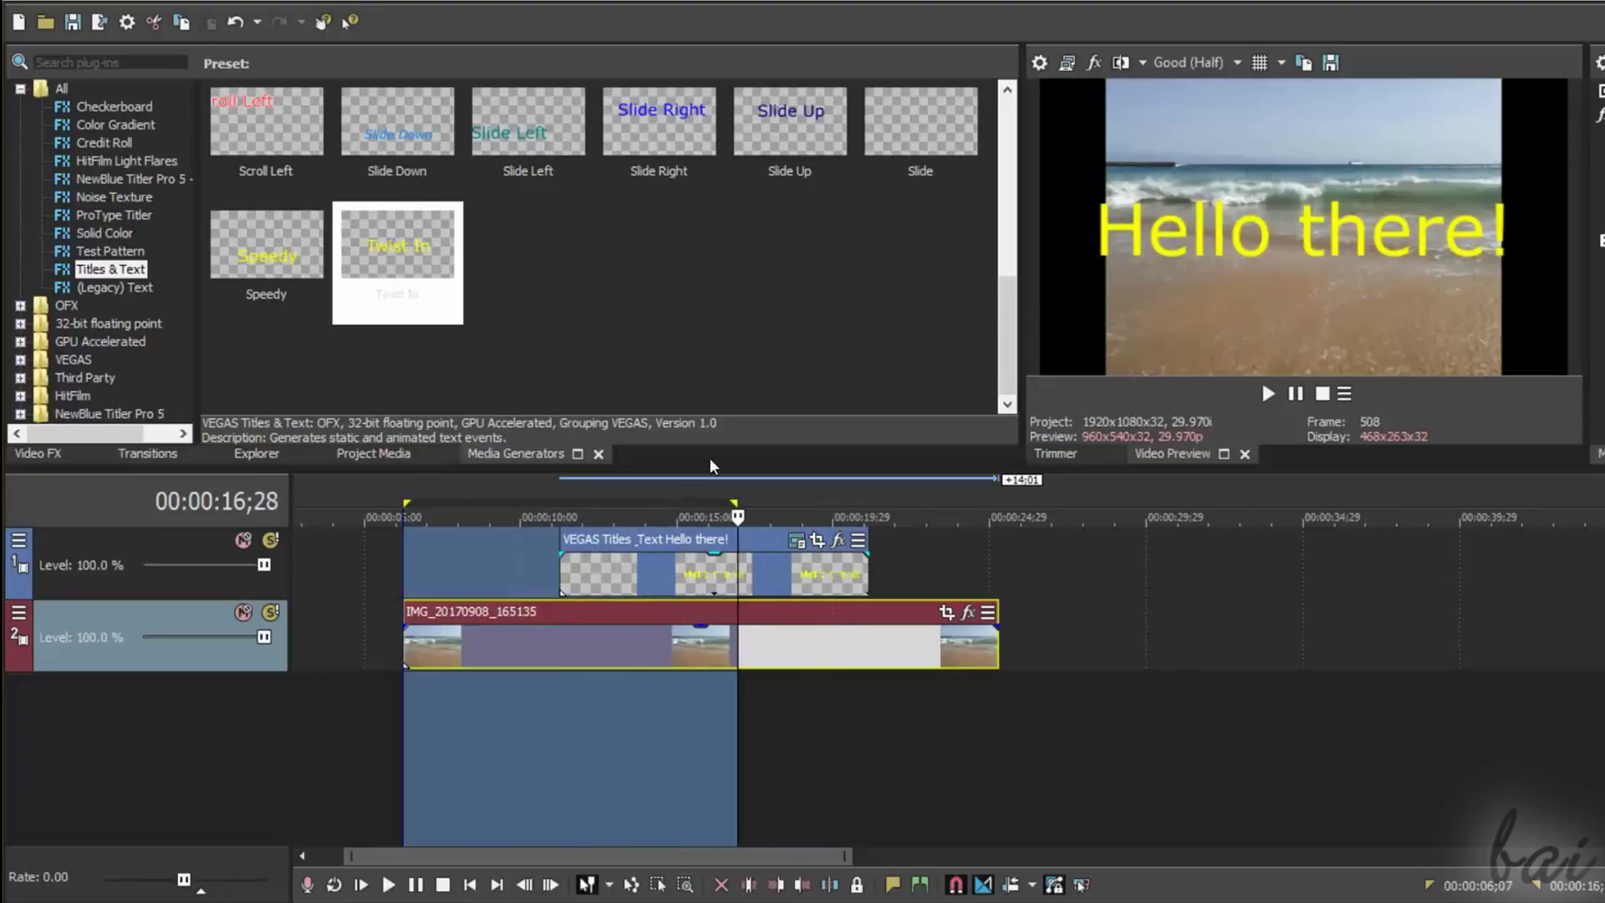
{"action": "left_click", "coordinate": [691, 488]}
- Put the title track above the footage, make it taller, and park the playhead on it
{"action": "left_click", "coordinate": [8, 589]}
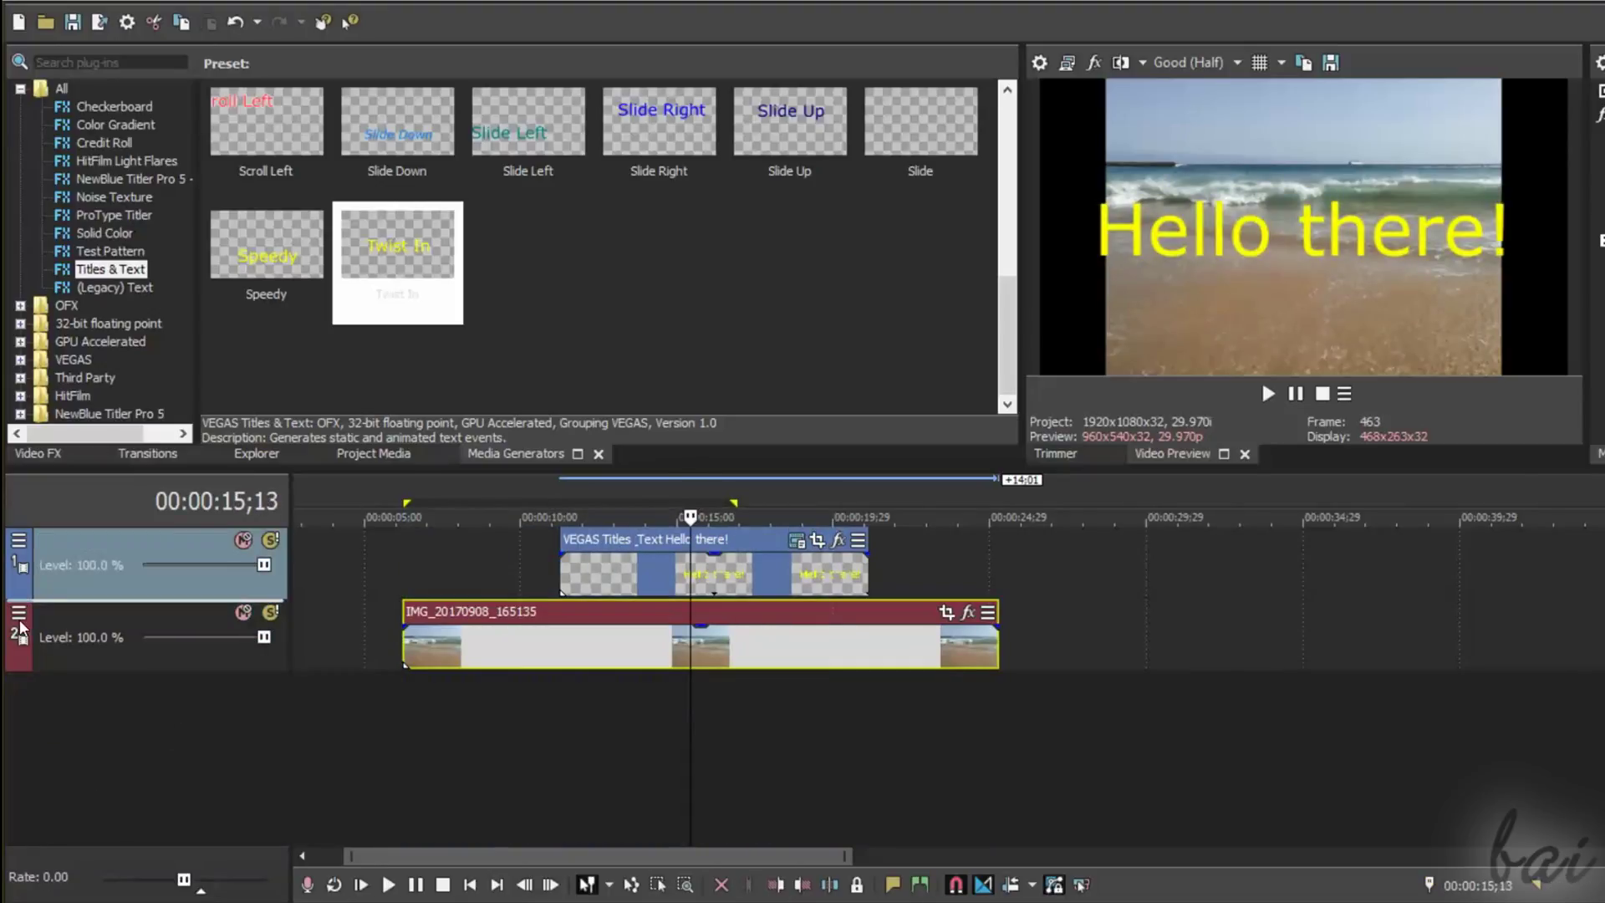
{"action": "mouse_move", "coordinate": [18, 627]}
{"action": "left_mouse_down"}
{"action": "mouse_move", "coordinate": [11, 671]}
{"action": "mouse_move", "coordinate": [24, 527]}
{"action": "left_mouse_up"}
{"action": "left_click_drag", "start_coordinate": [172, 601], "coordinate": [360, 667]}
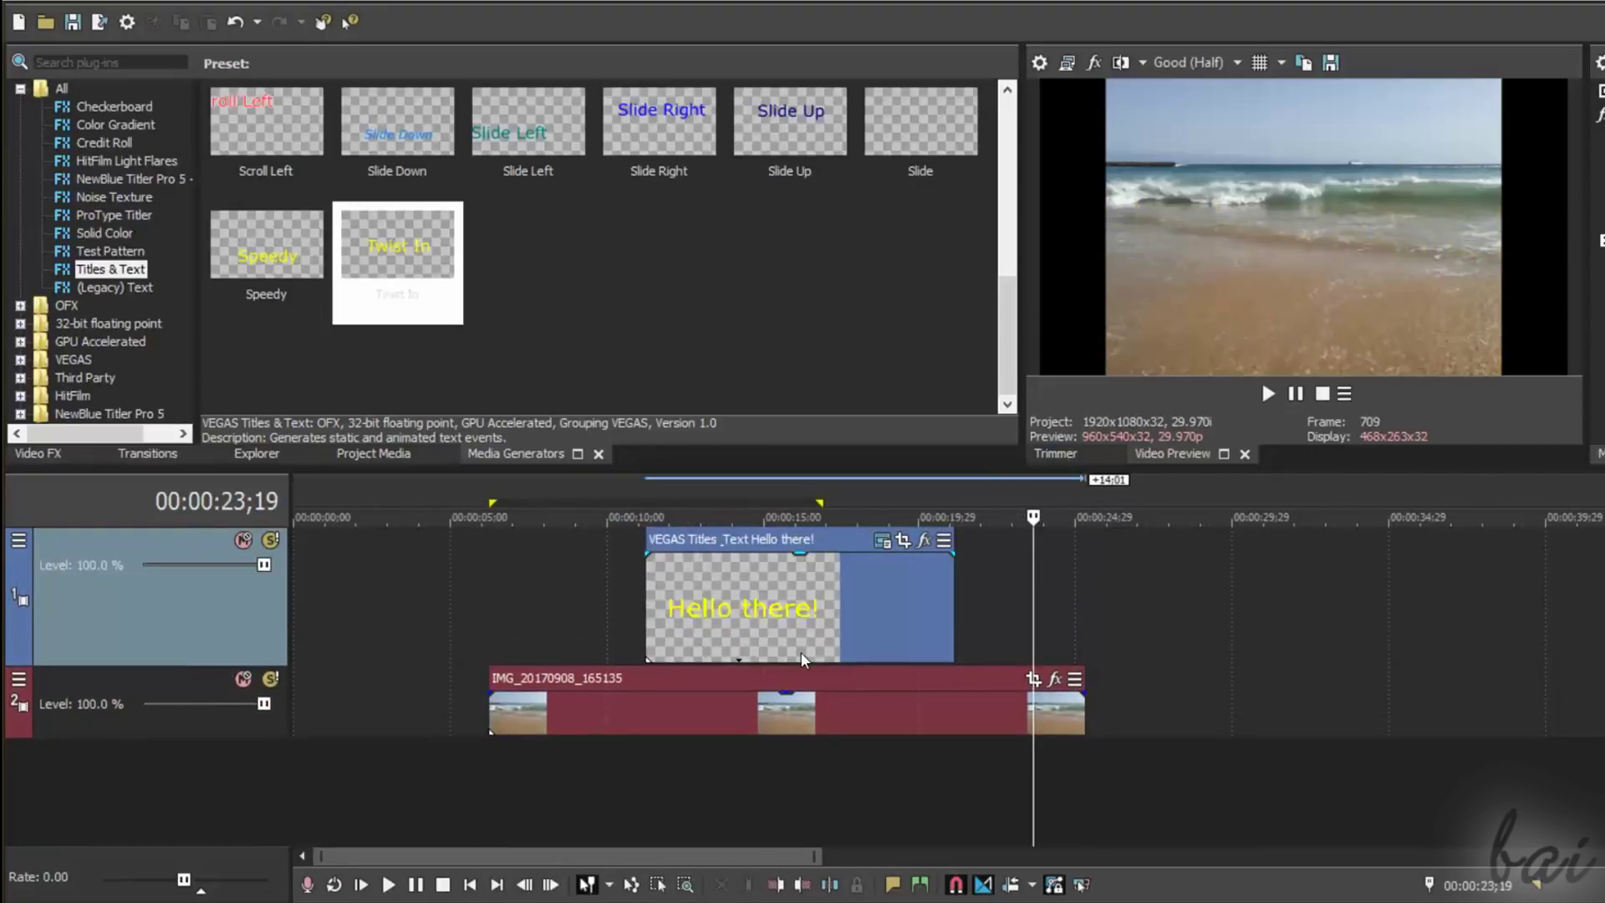
{"action": "left_click", "coordinate": [771, 497]}
{"action": "scroll", "coordinate": [792, 576], "scroll_direction": "up", "scroll_amount": 3}
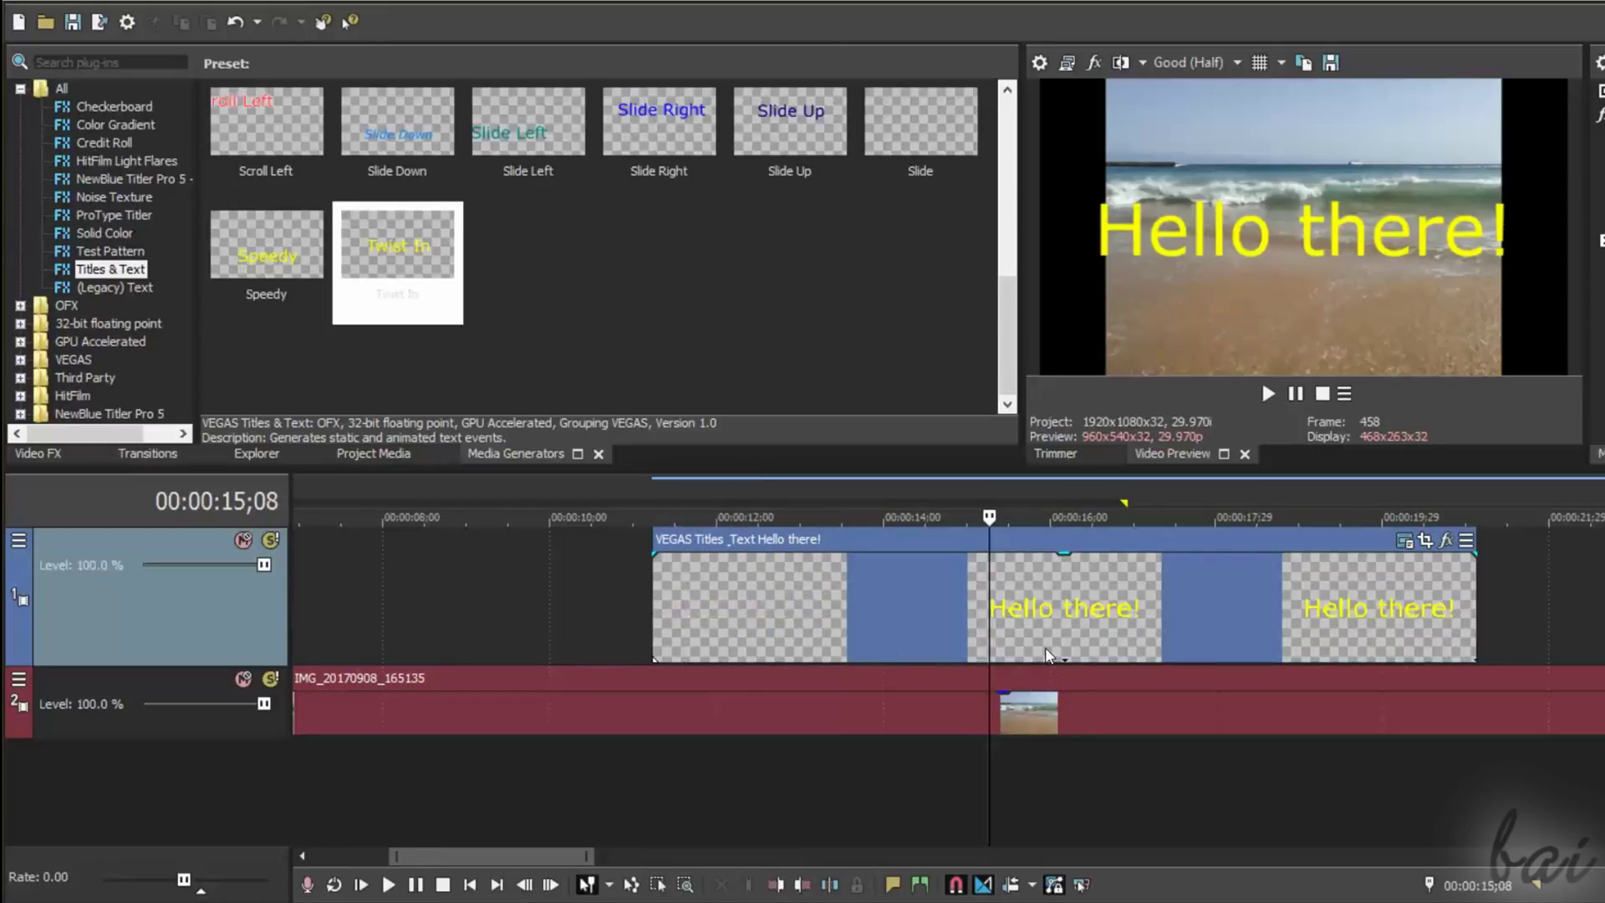
{"action": "scroll", "coordinate": [1044, 647], "scroll_direction": "up", "scroll_amount": 2}
{"action": "scroll", "coordinate": [898, 646], "scroll_direction": "down", "scroll_amount": 2}
- Give the title a translucent blue background colour
{"action": "left_click", "coordinate": [1418, 541]}
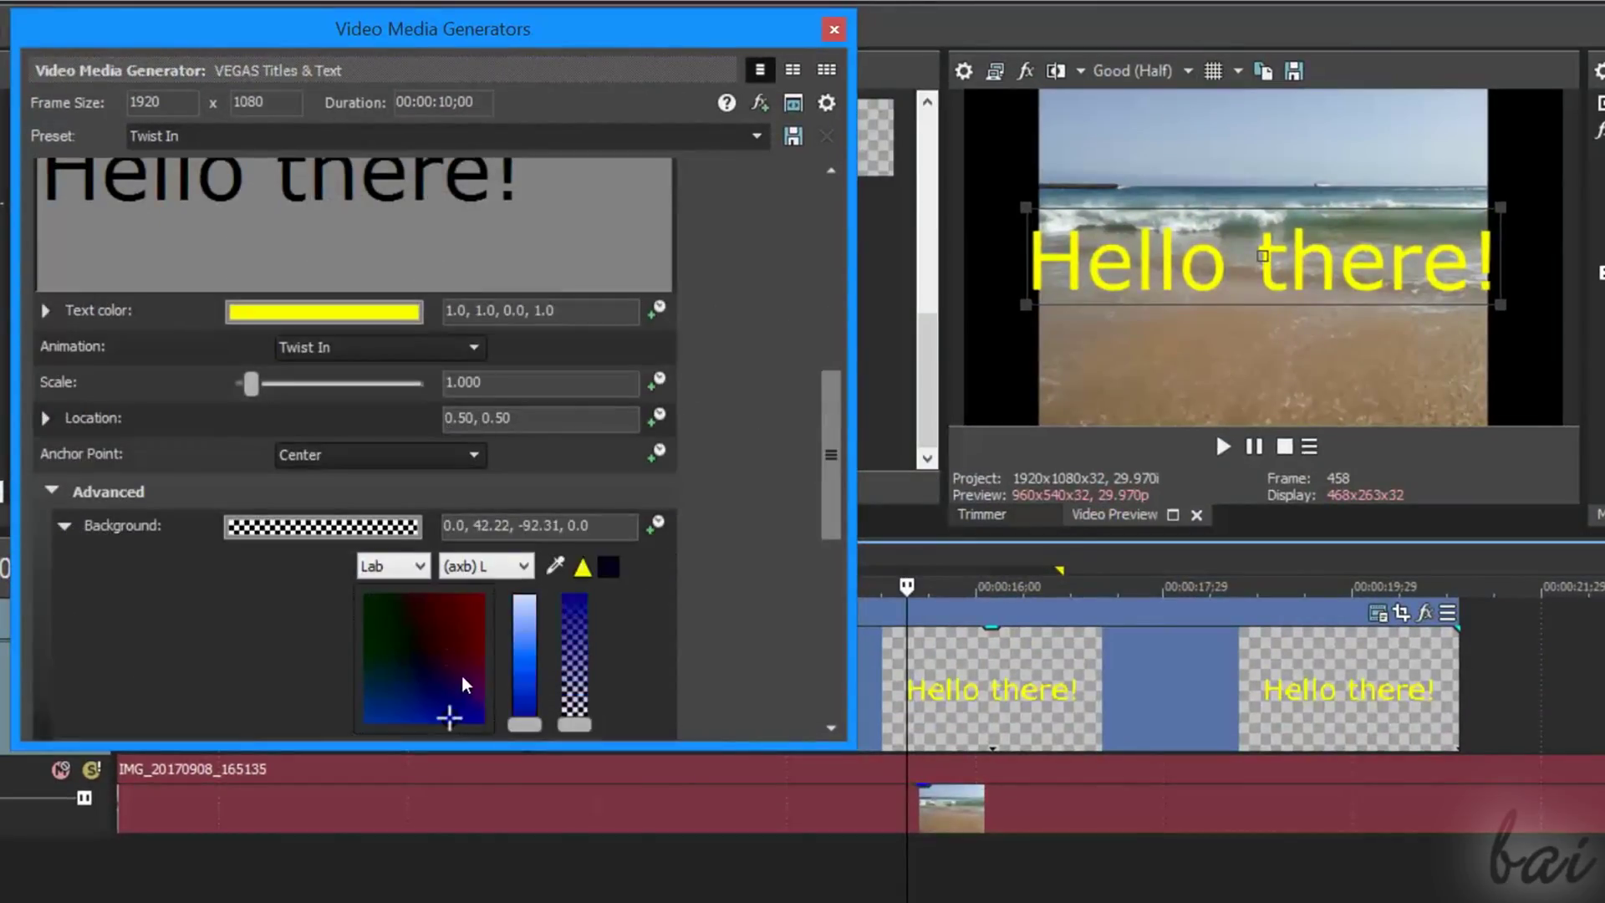
{"action": "left_click", "coordinate": [461, 677]}
{"action": "left_click", "coordinate": [525, 681]}
{"action": "mouse_move", "coordinate": [575, 723]}
{"action": "left_mouse_down"}
{"action": "mouse_move", "coordinate": [571, 612]}
{"action": "mouse_move", "coordinate": [586, 673]}
{"action": "left_mouse_up"}
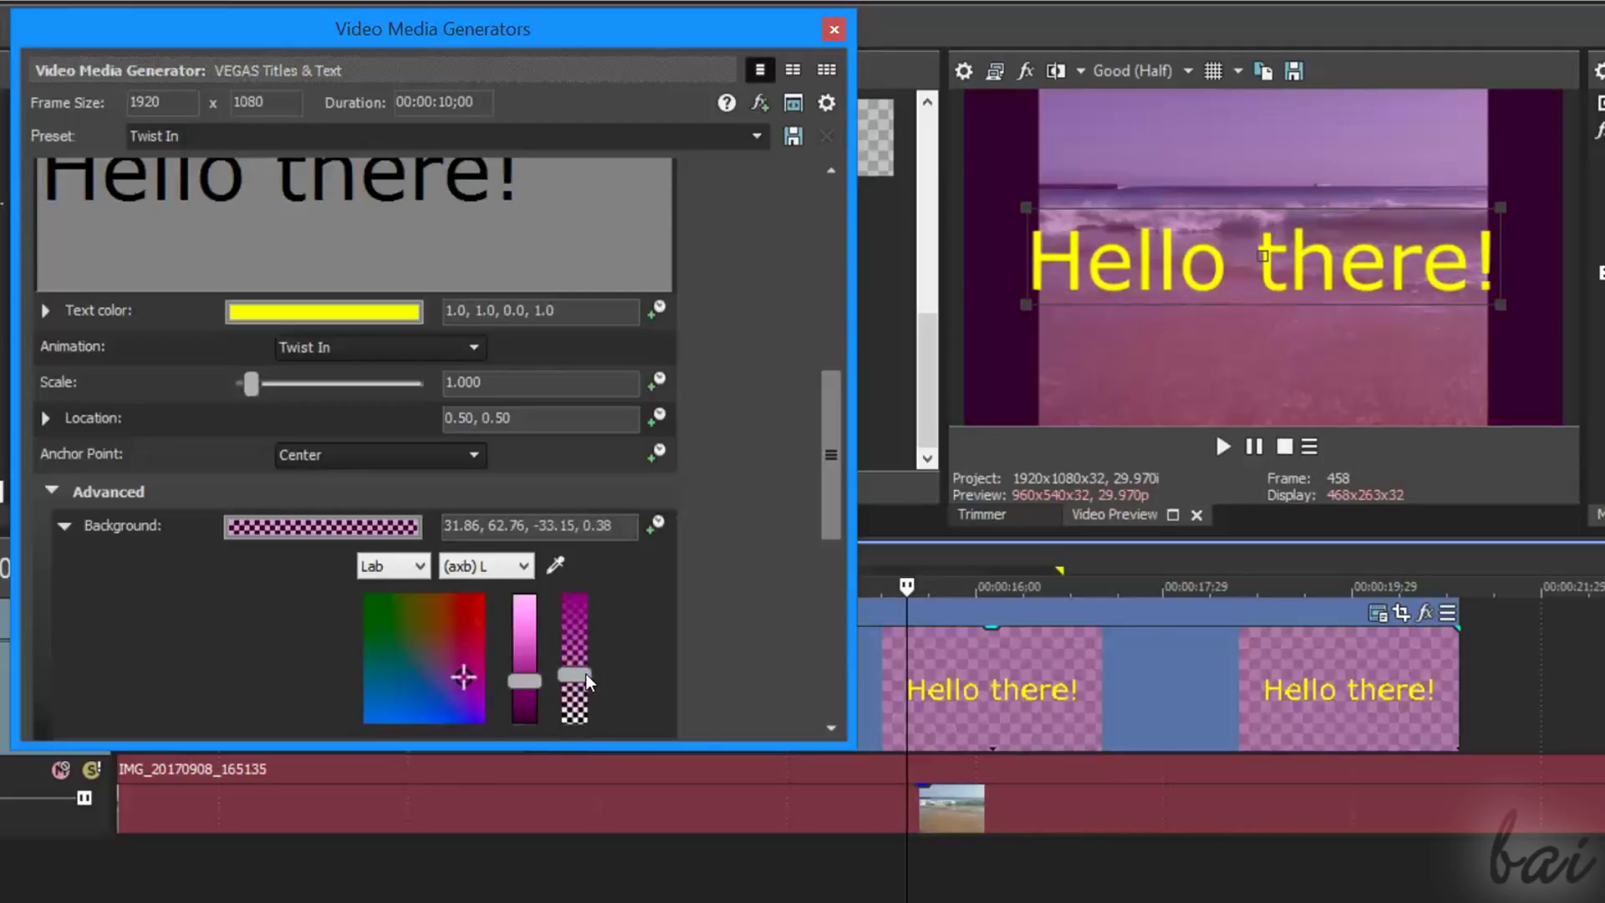
{"action": "left_click", "coordinate": [380, 617]}
{"action": "left_click", "coordinate": [446, 717]}
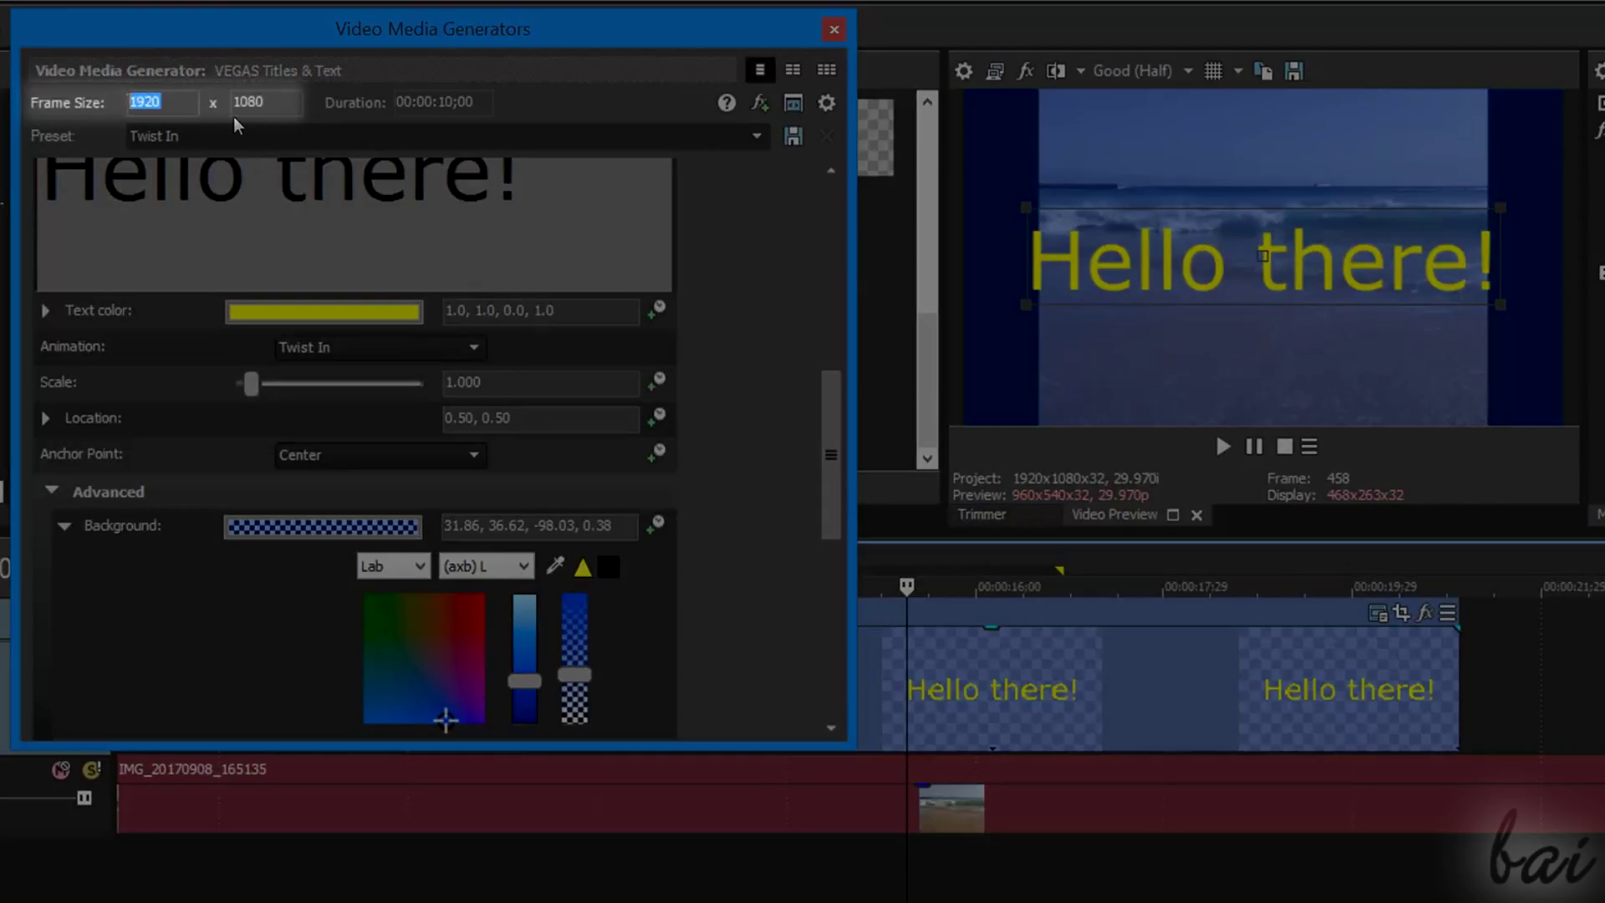
{"action": "type", "text": "1000"}
- Set the title's frame size to 1500 by 700
{"action": "key", "text": "Return"}
{"action": "type", "text": "1200"}
{"action": "key", "text": "Return"}
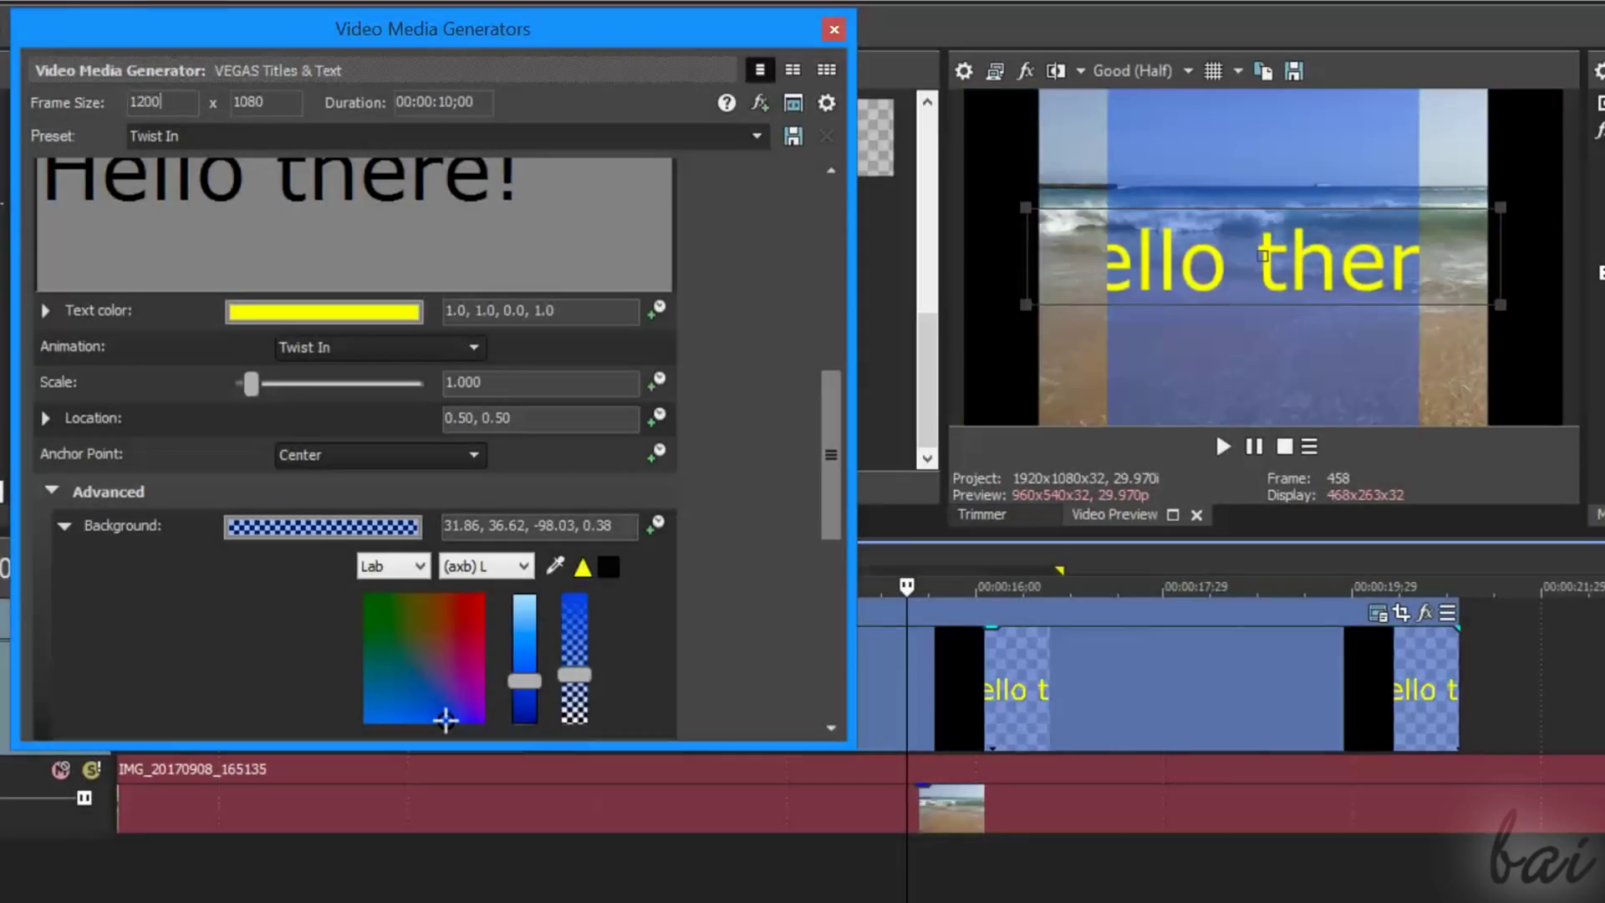
{"action": "type", "text": "1500"}
{"action": "key", "text": "Return"}
{"action": "type", "text": "700"}
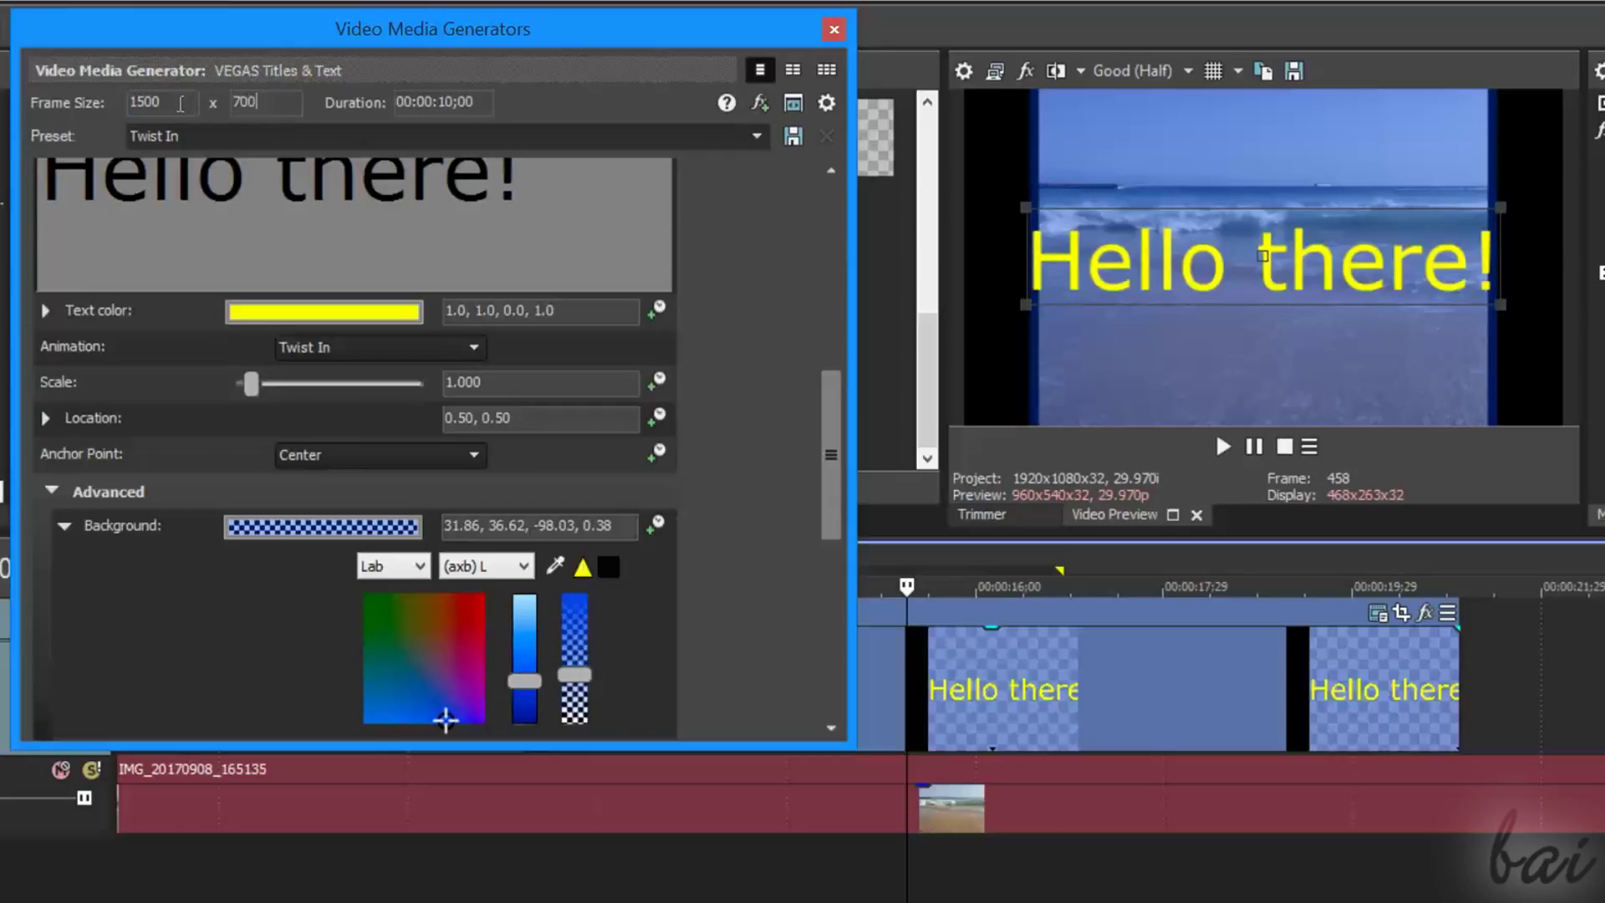
{"action": "key", "text": "Return"}
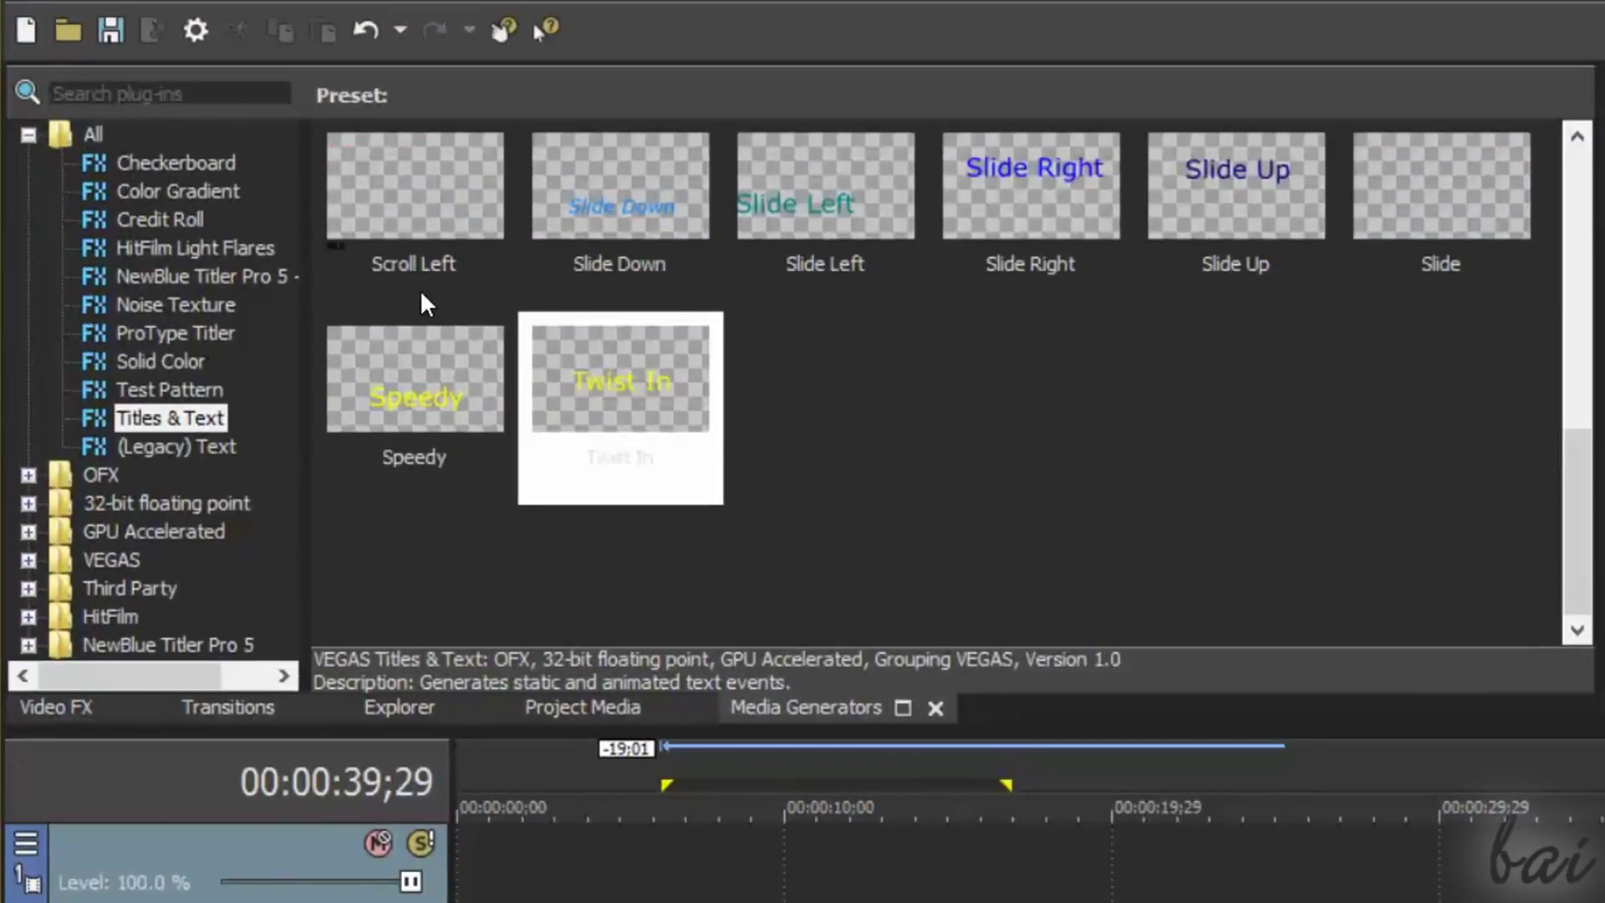
- Browse the Checkerboard, (Legacy) Text and Titles & Text generator presets
{"action": "left_click", "coordinate": [172, 170]}
{"action": "left_click", "coordinate": [176, 446]}
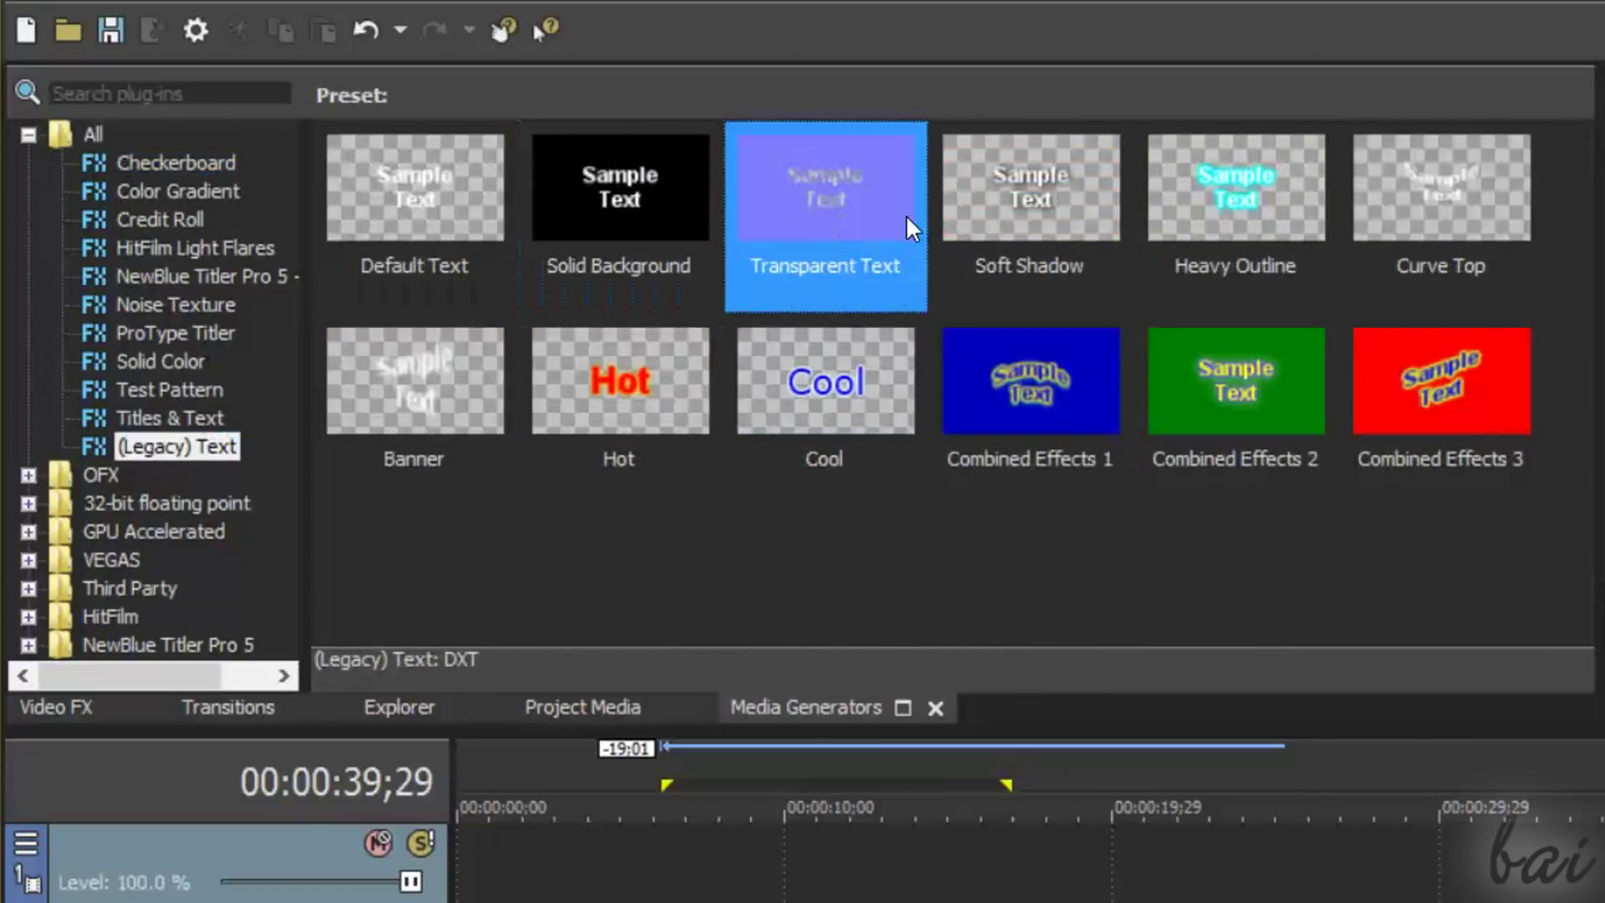
{"action": "left_click", "coordinate": [902, 346]}
{"action": "left_click", "coordinate": [169, 417]}
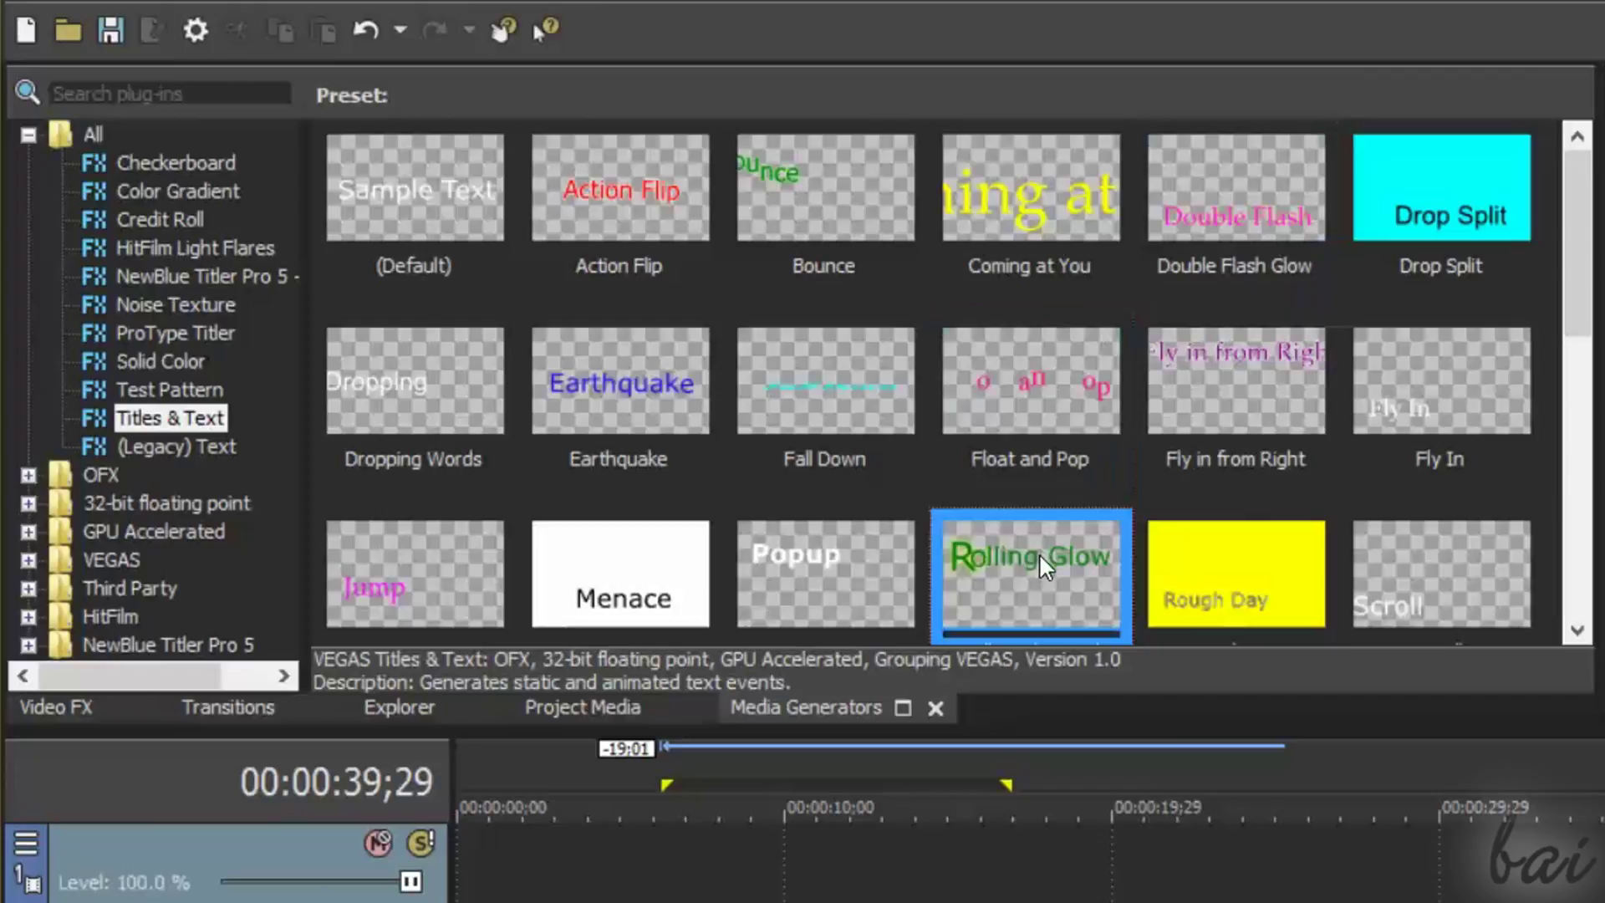
{"action": "key", "text": "Down"}
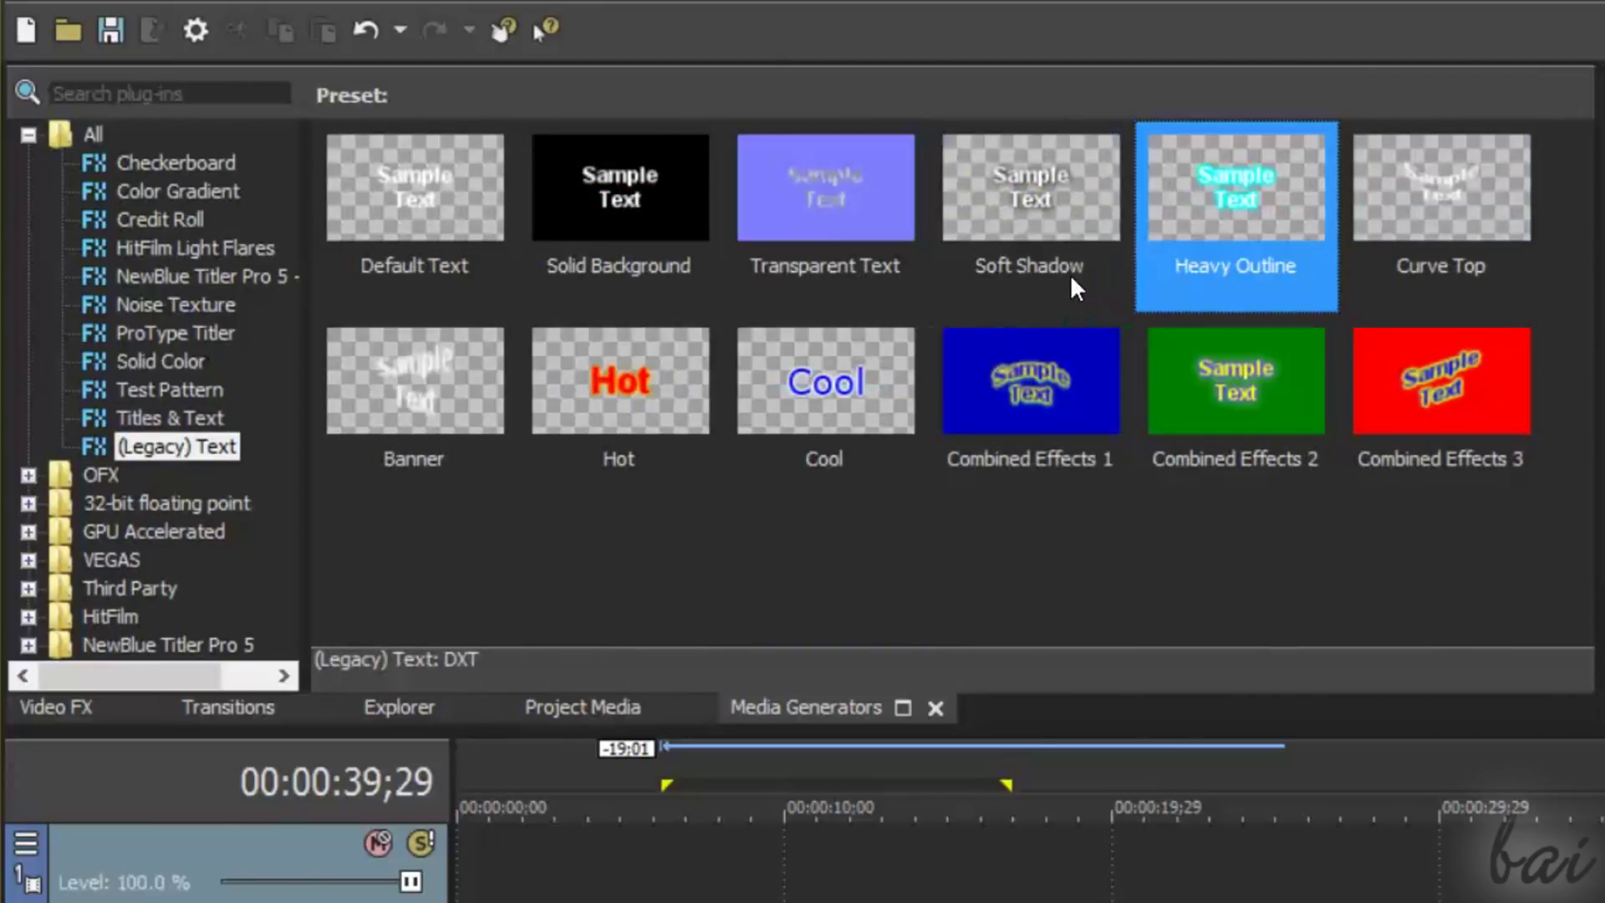
{"action": "left_click", "coordinate": [213, 418]}
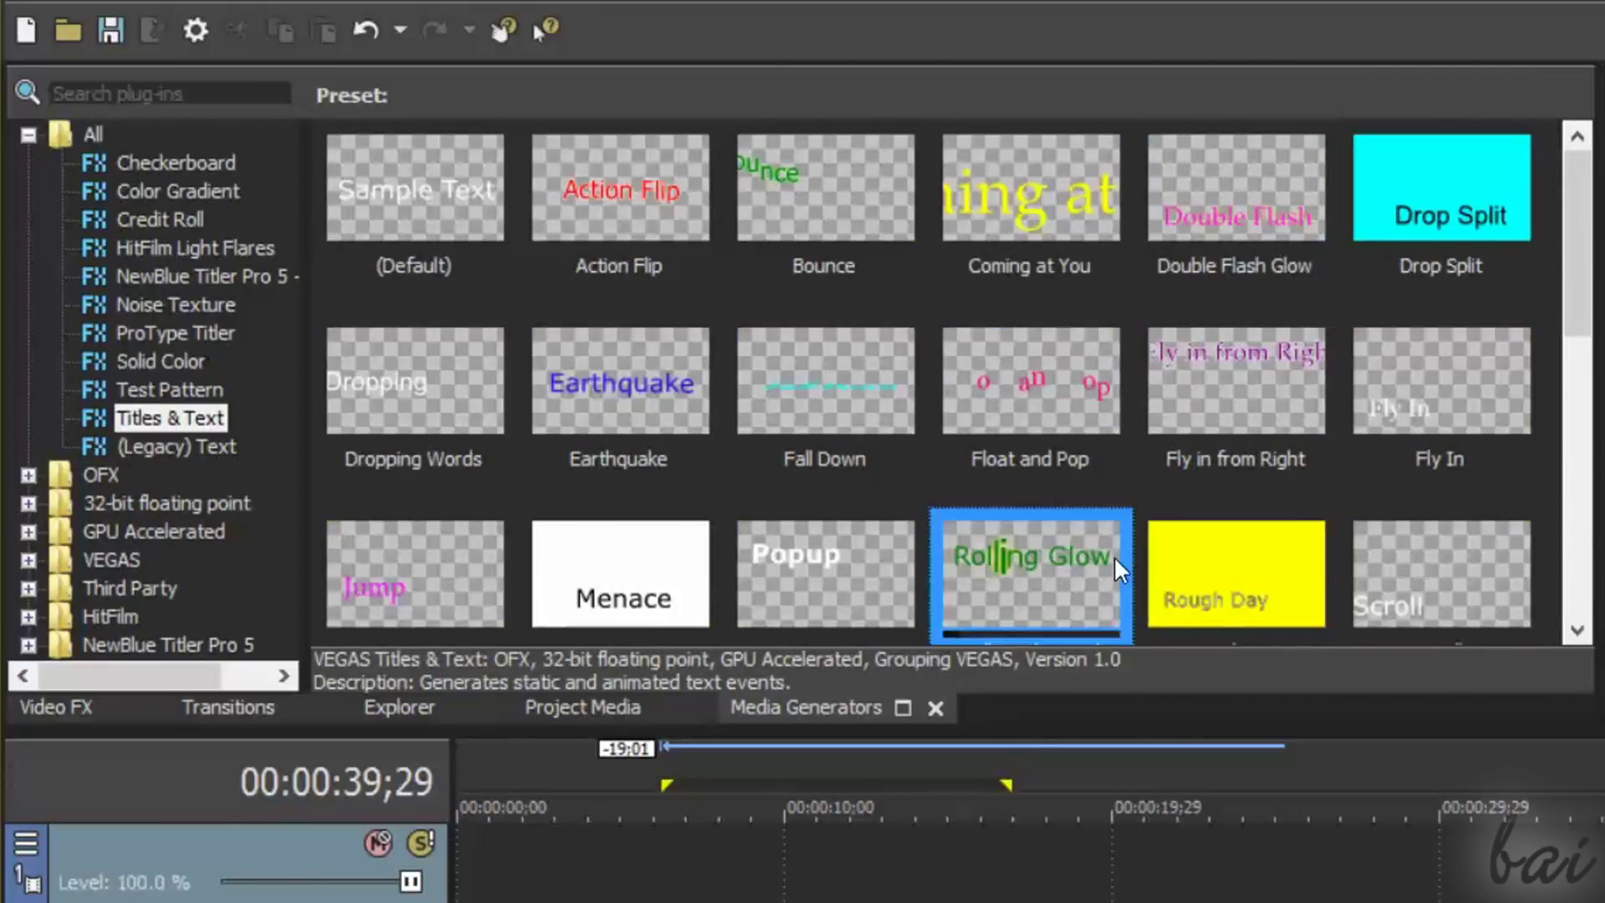
- Look through the ProType Titler baseline presets and the Credit Roll presets
{"action": "left_click", "coordinate": [208, 334]}
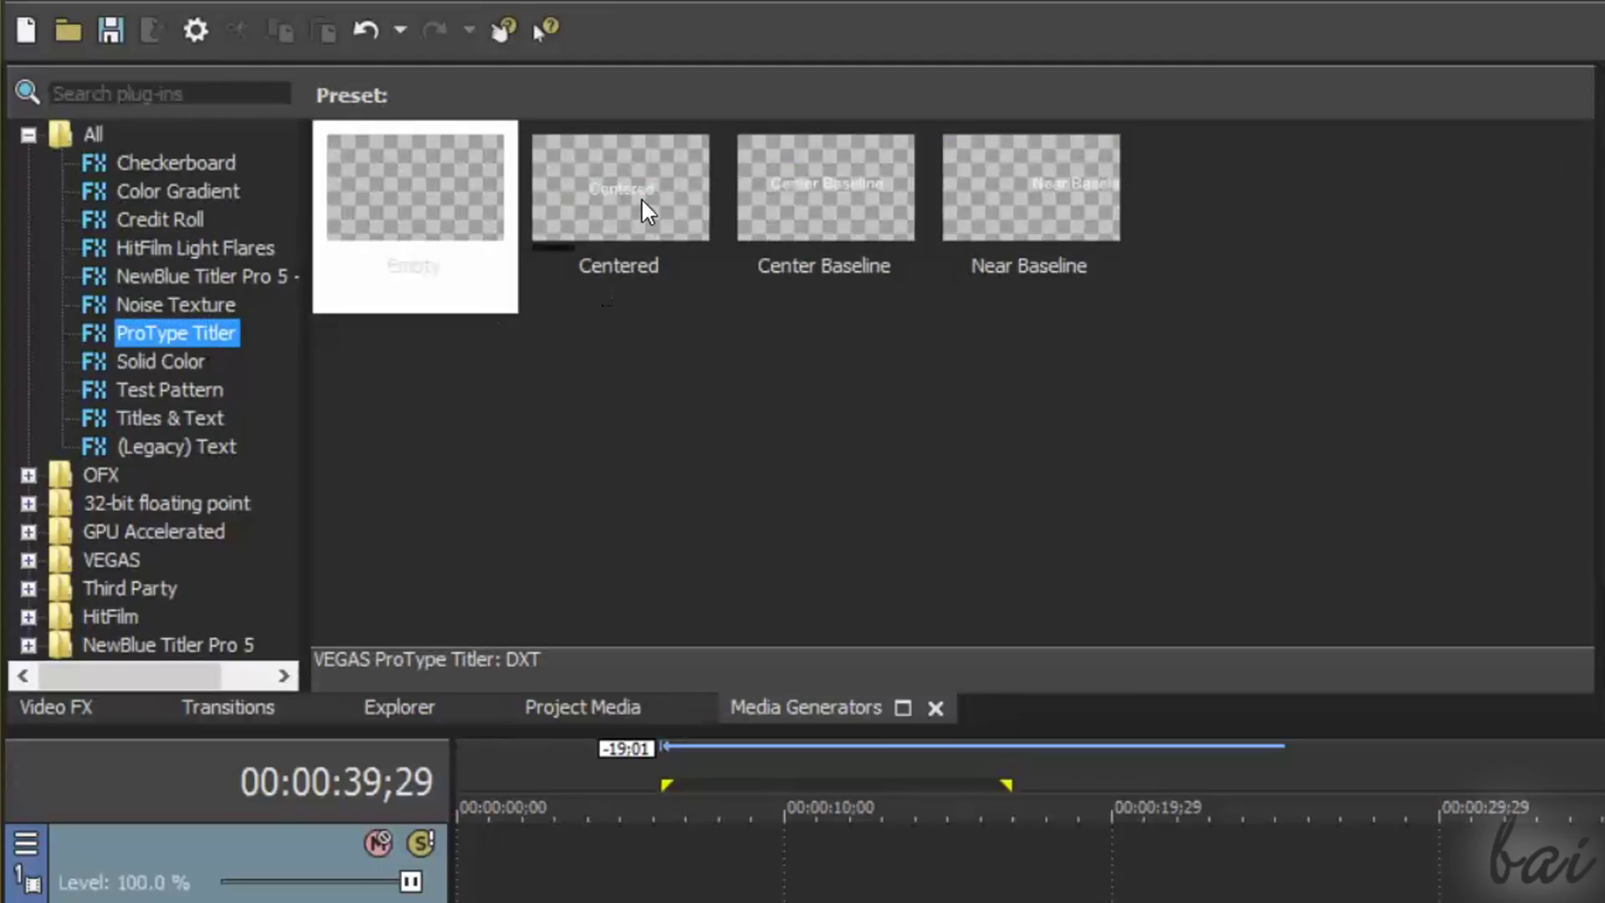
{"action": "left_click", "coordinate": [841, 201]}
{"action": "left_click", "coordinate": [989, 201]}
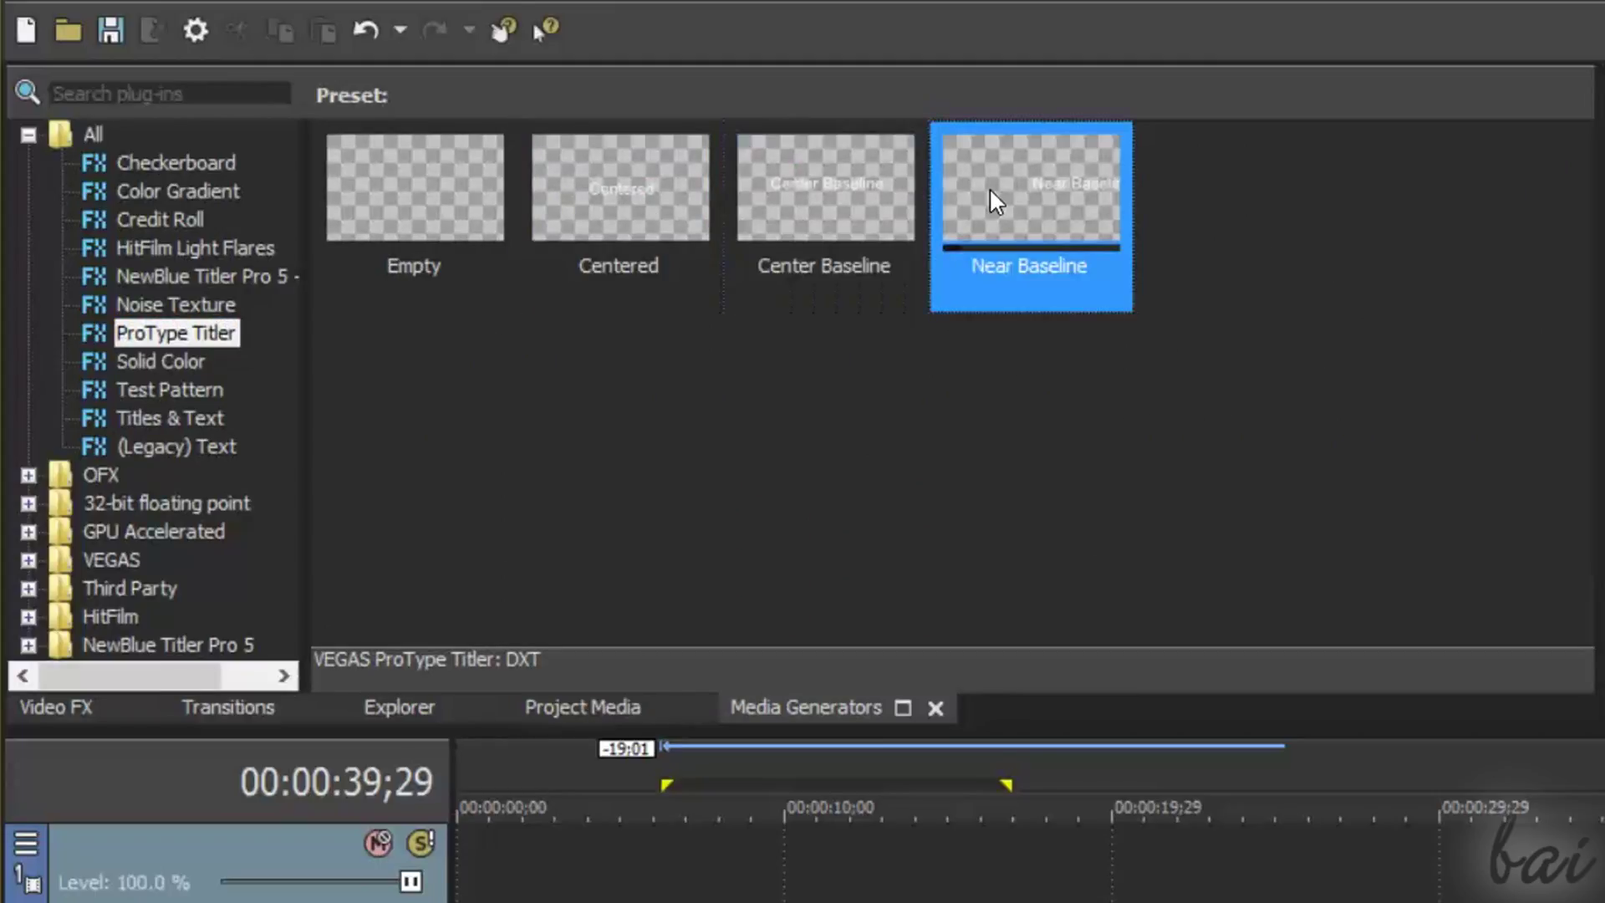
{"action": "left_click", "coordinate": [828, 216]}
{"action": "left_click", "coordinate": [163, 219]}
{"action": "left_click", "coordinate": [663, 219]}
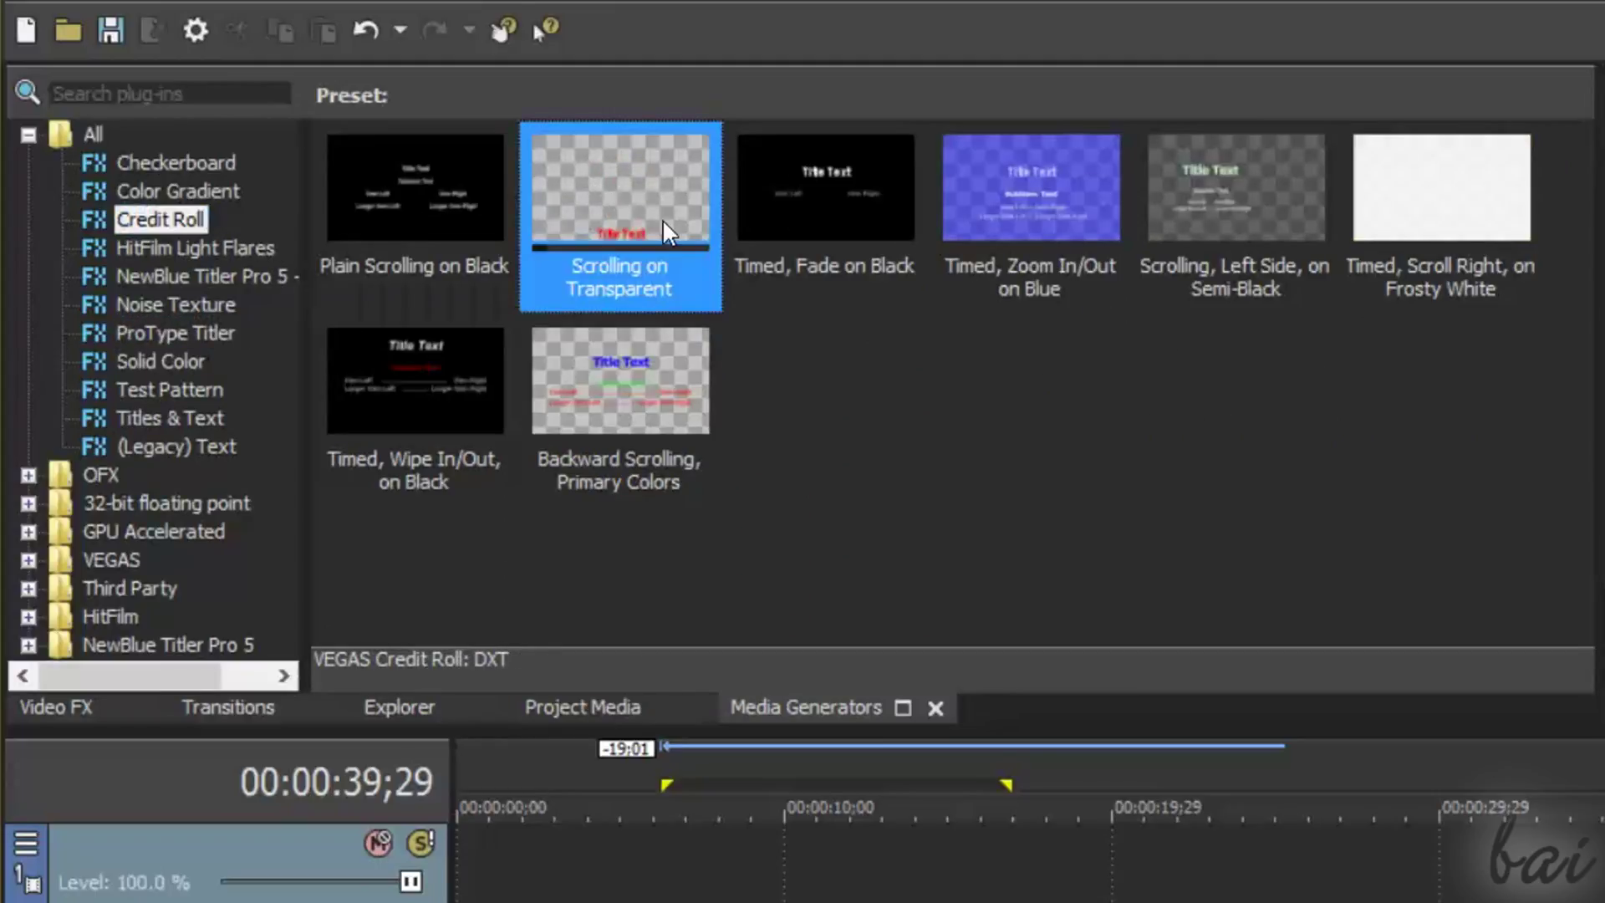
{"action": "left_click", "coordinate": [827, 207]}
{"action": "left_click", "coordinate": [978, 212]}
{"action": "left_click", "coordinate": [678, 350]}
- Add the Plain Scrolling on Black credit roll to the timeline and mark its range
{"action": "left_click", "coordinate": [282, 108]}
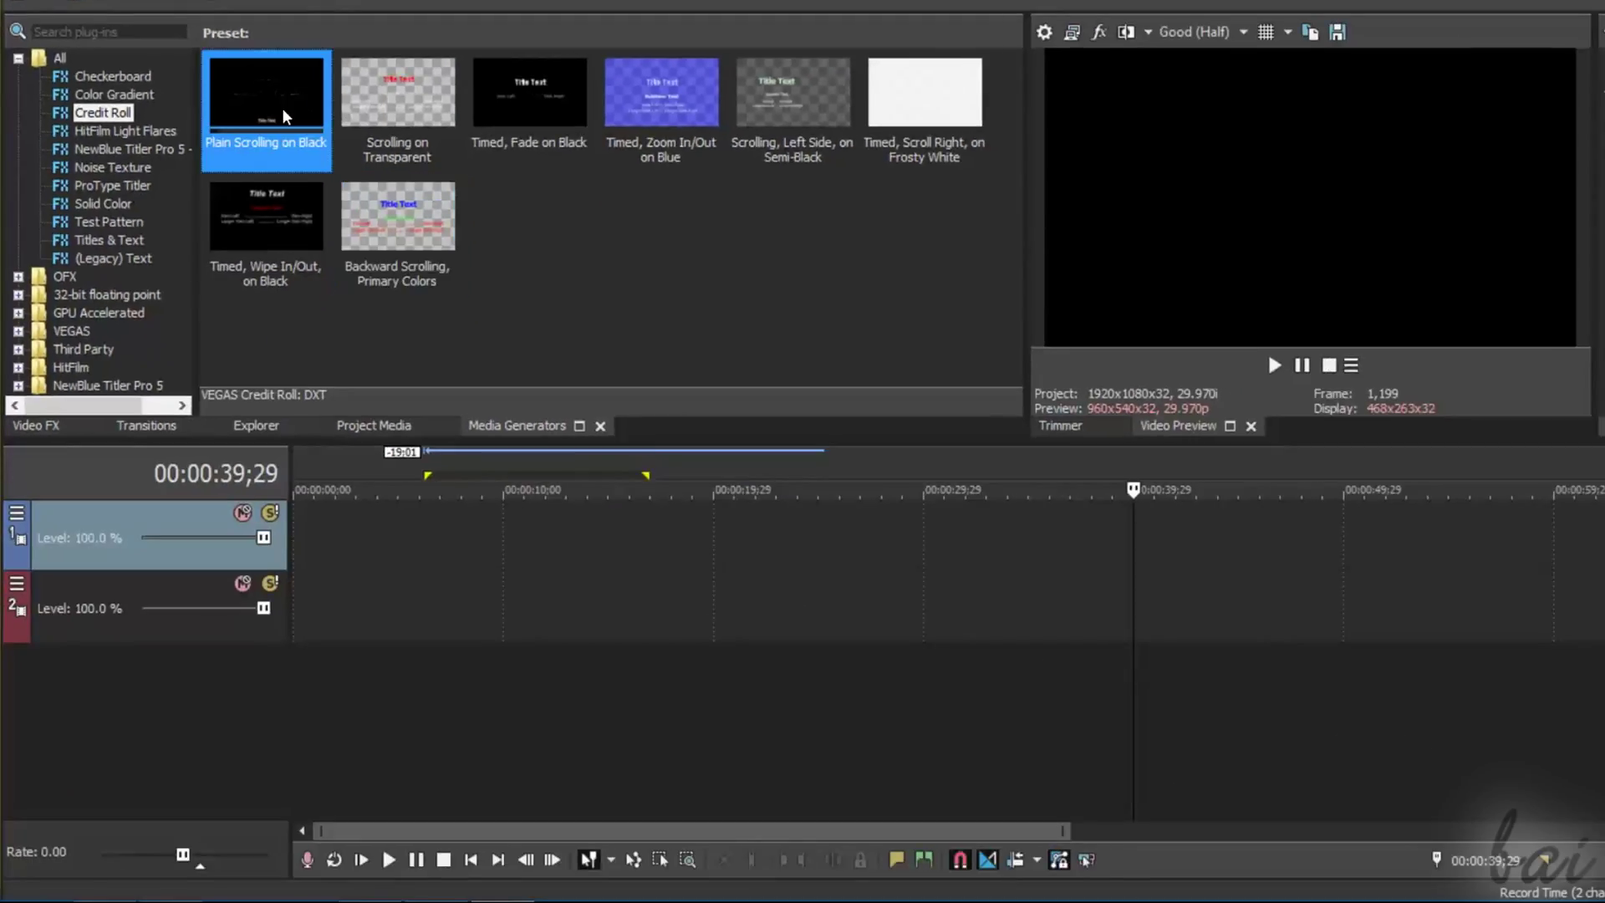
{"action": "left_click_drag", "start_coordinate": [290, 101], "coordinate": [573, 571]}
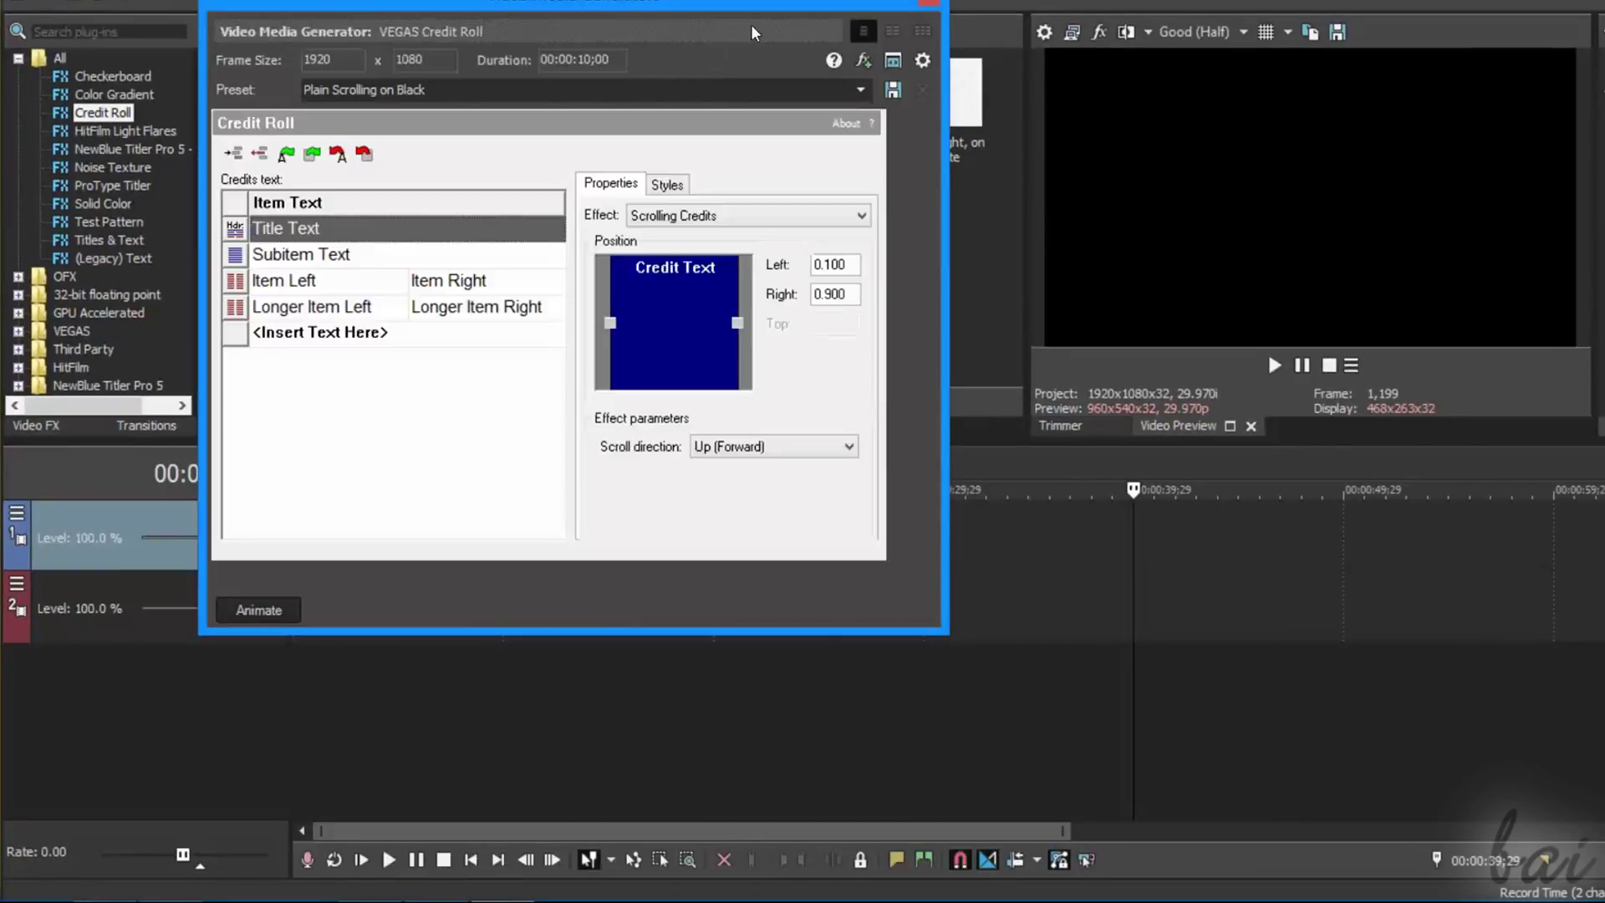
{"action": "left_click_drag", "start_coordinate": [924, 4], "coordinate": [1254, 377]}
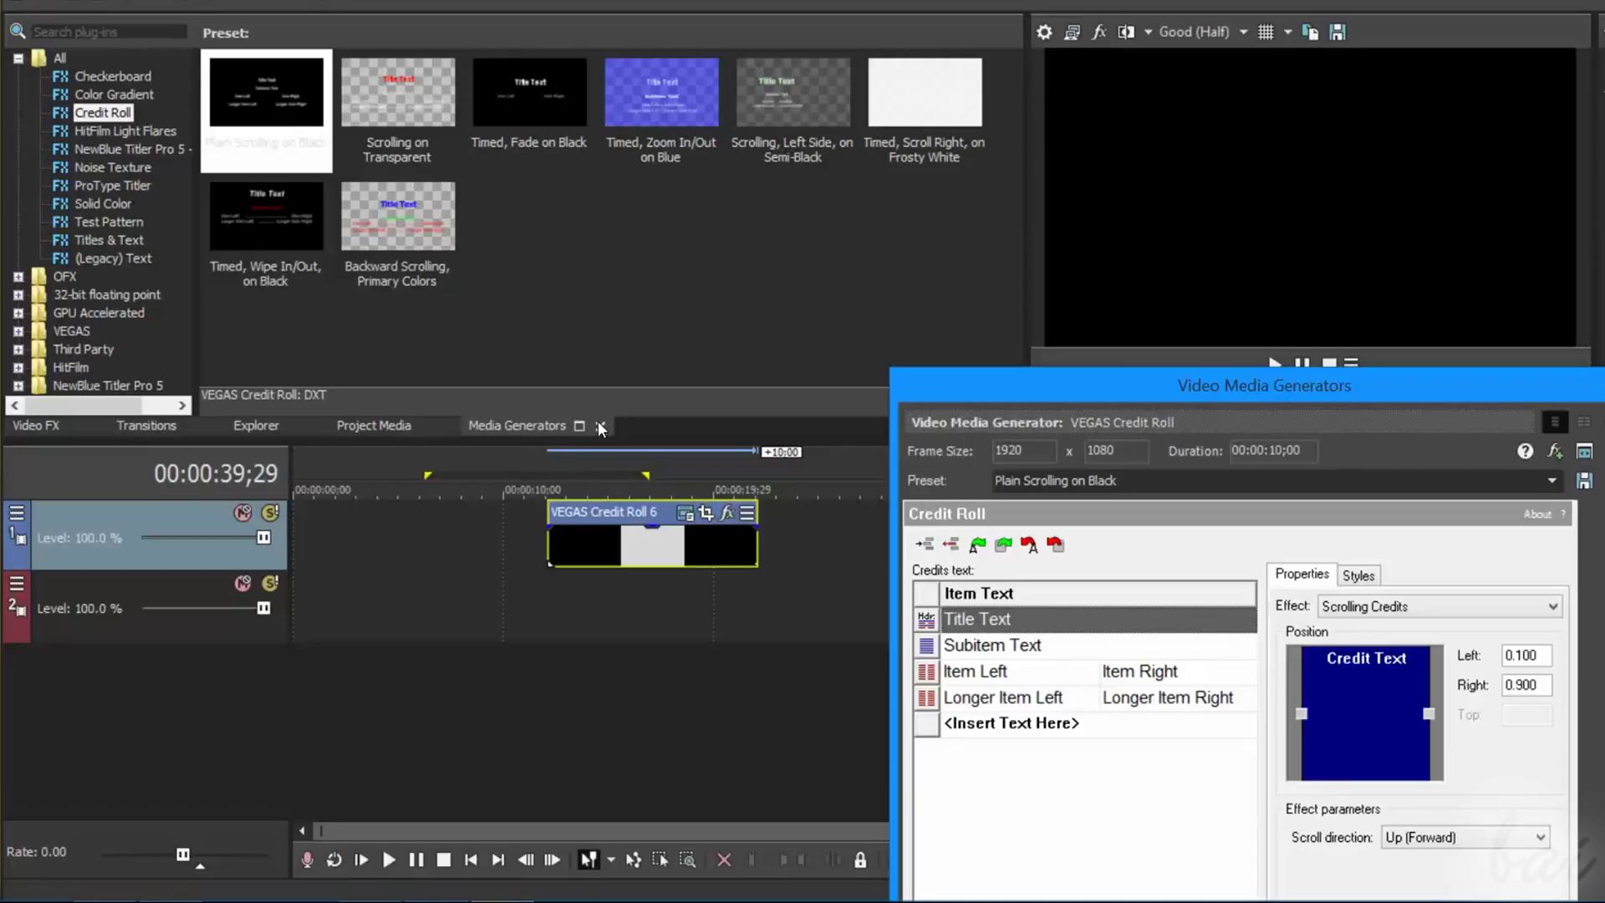
{"action": "mouse_move", "coordinate": [557, 461]}
{"action": "left_mouse_down"}
{"action": "mouse_move", "coordinate": [701, 470]}
{"action": "mouse_move", "coordinate": [657, 471]}
{"action": "left_mouse_up"}
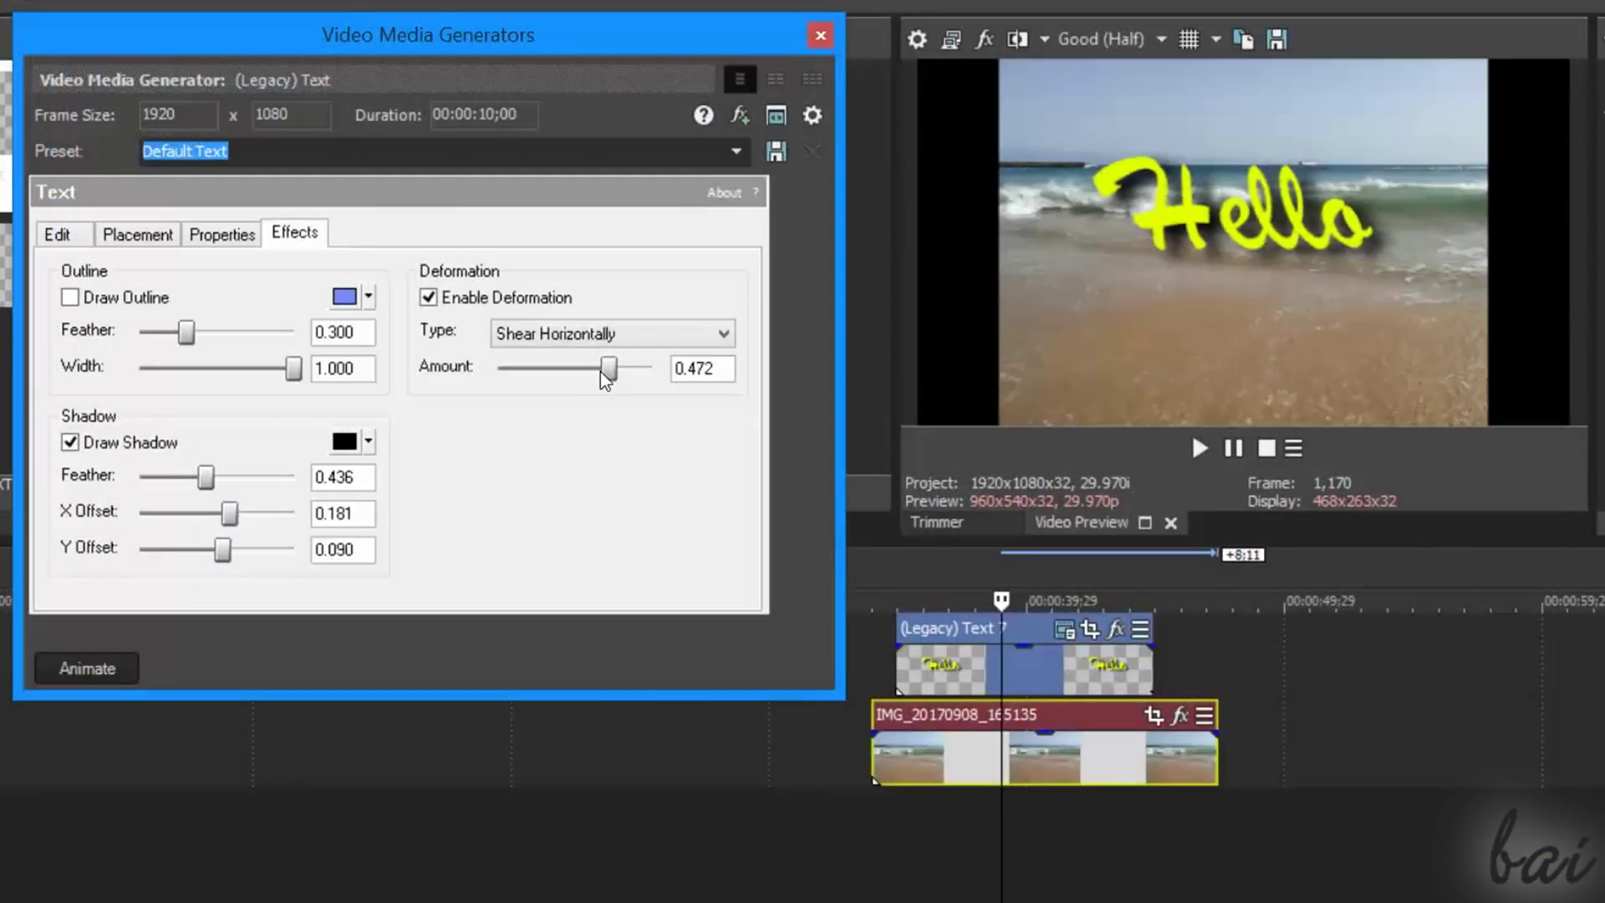
- Turn off Enable Deformation, then add the Default Text legacy preset to the timeline
{"action": "left_click_drag", "start_coordinate": [606, 376], "coordinate": [579, 375]}
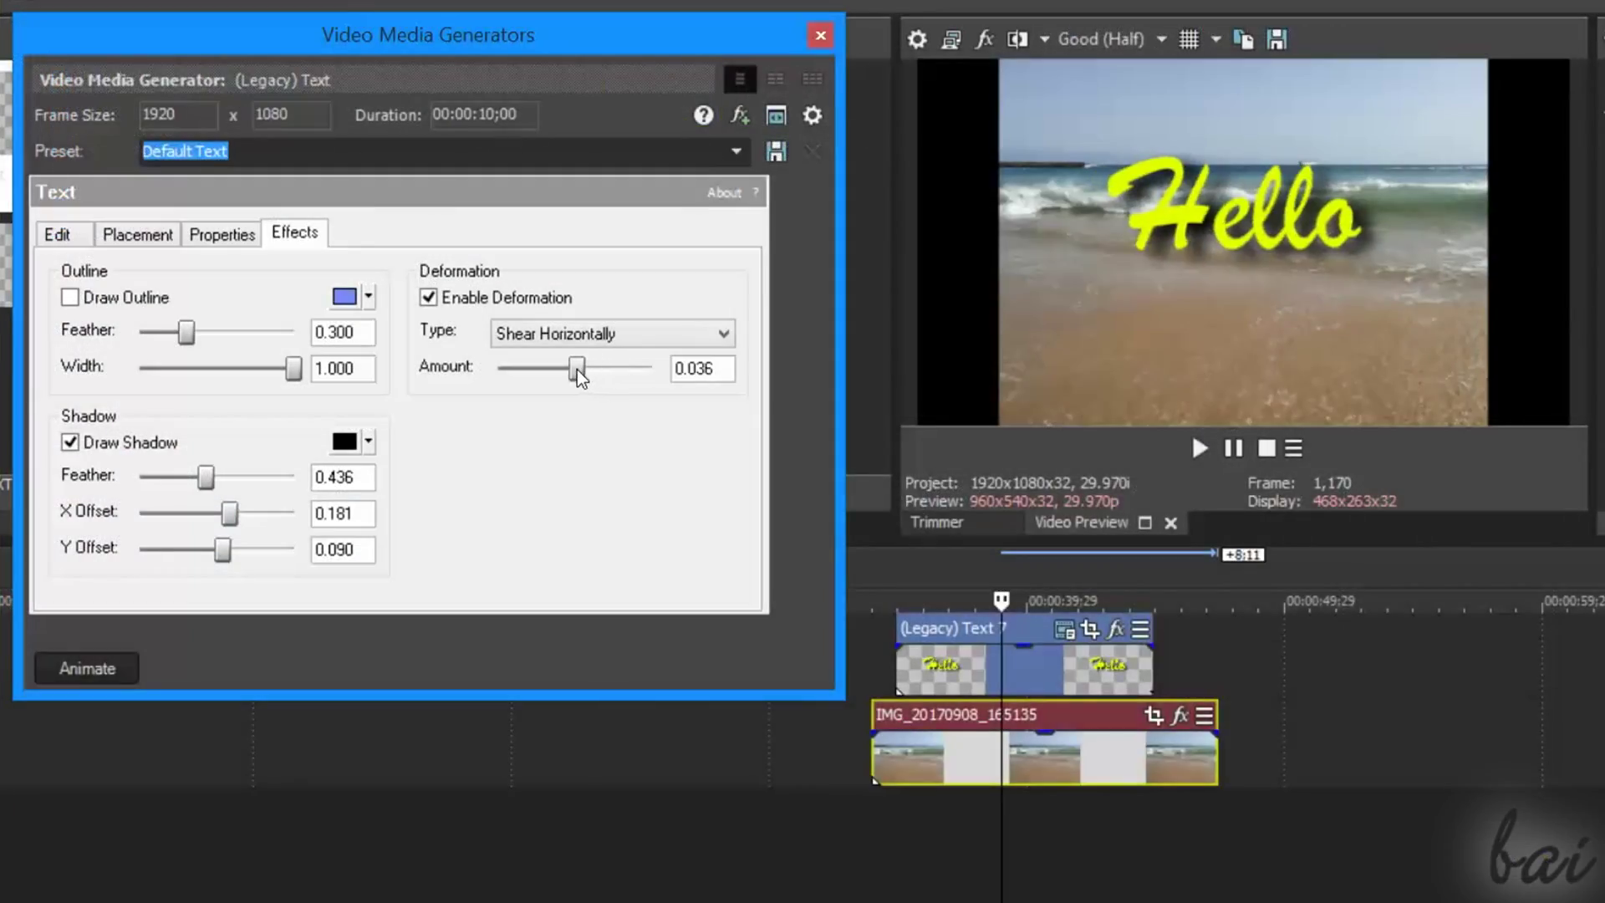
{"action": "left_click", "coordinate": [430, 299]}
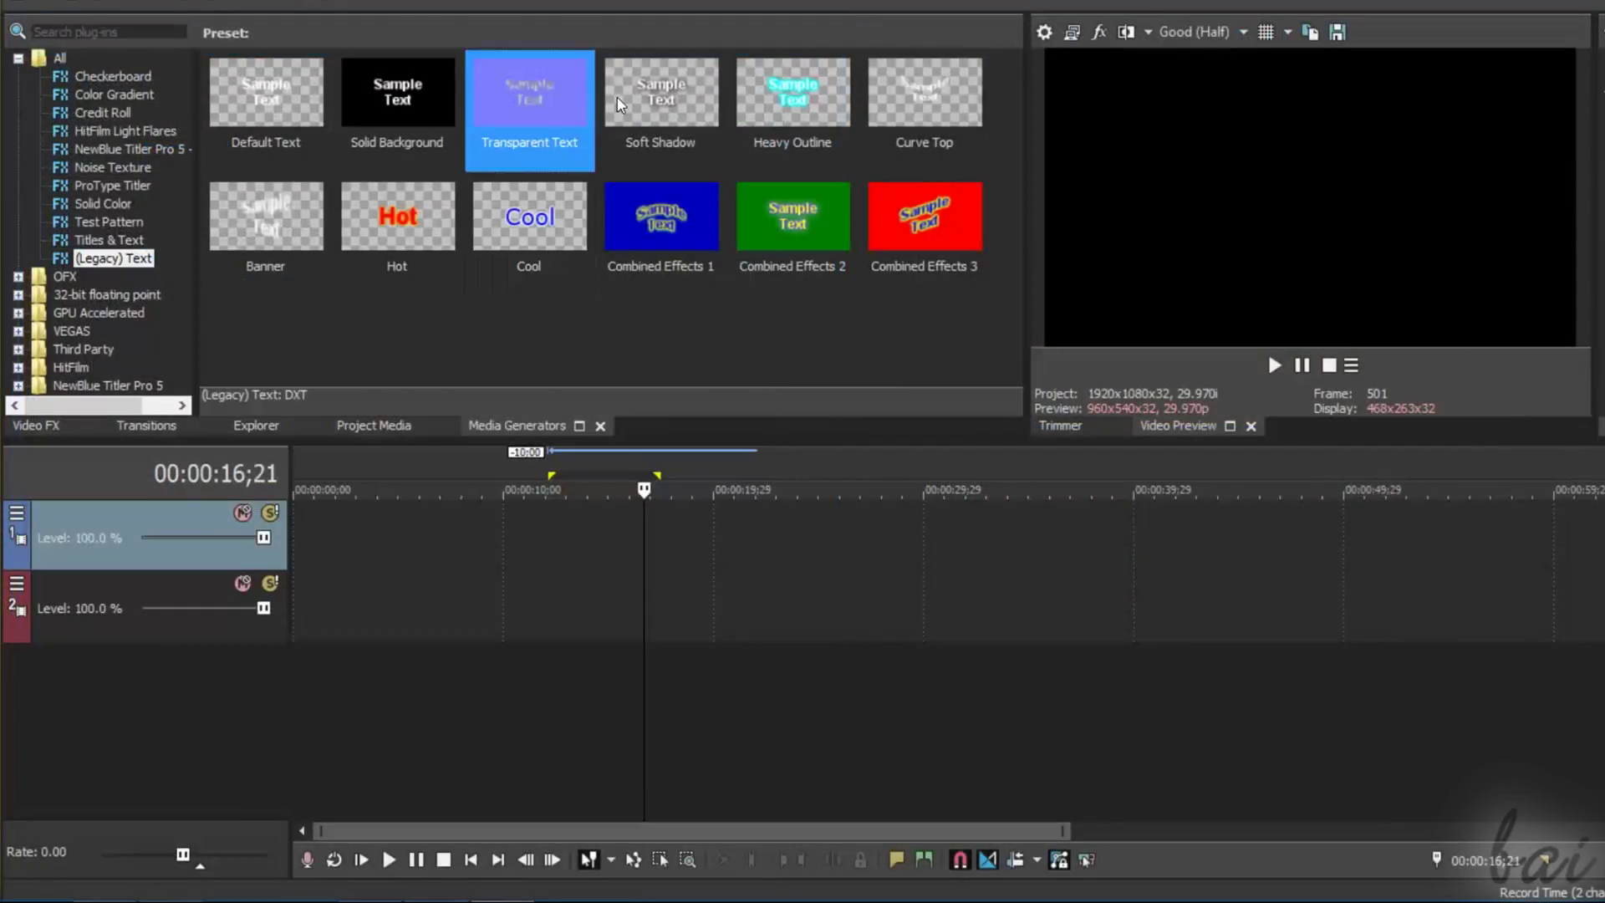
{"action": "left_click", "coordinate": [307, 108]}
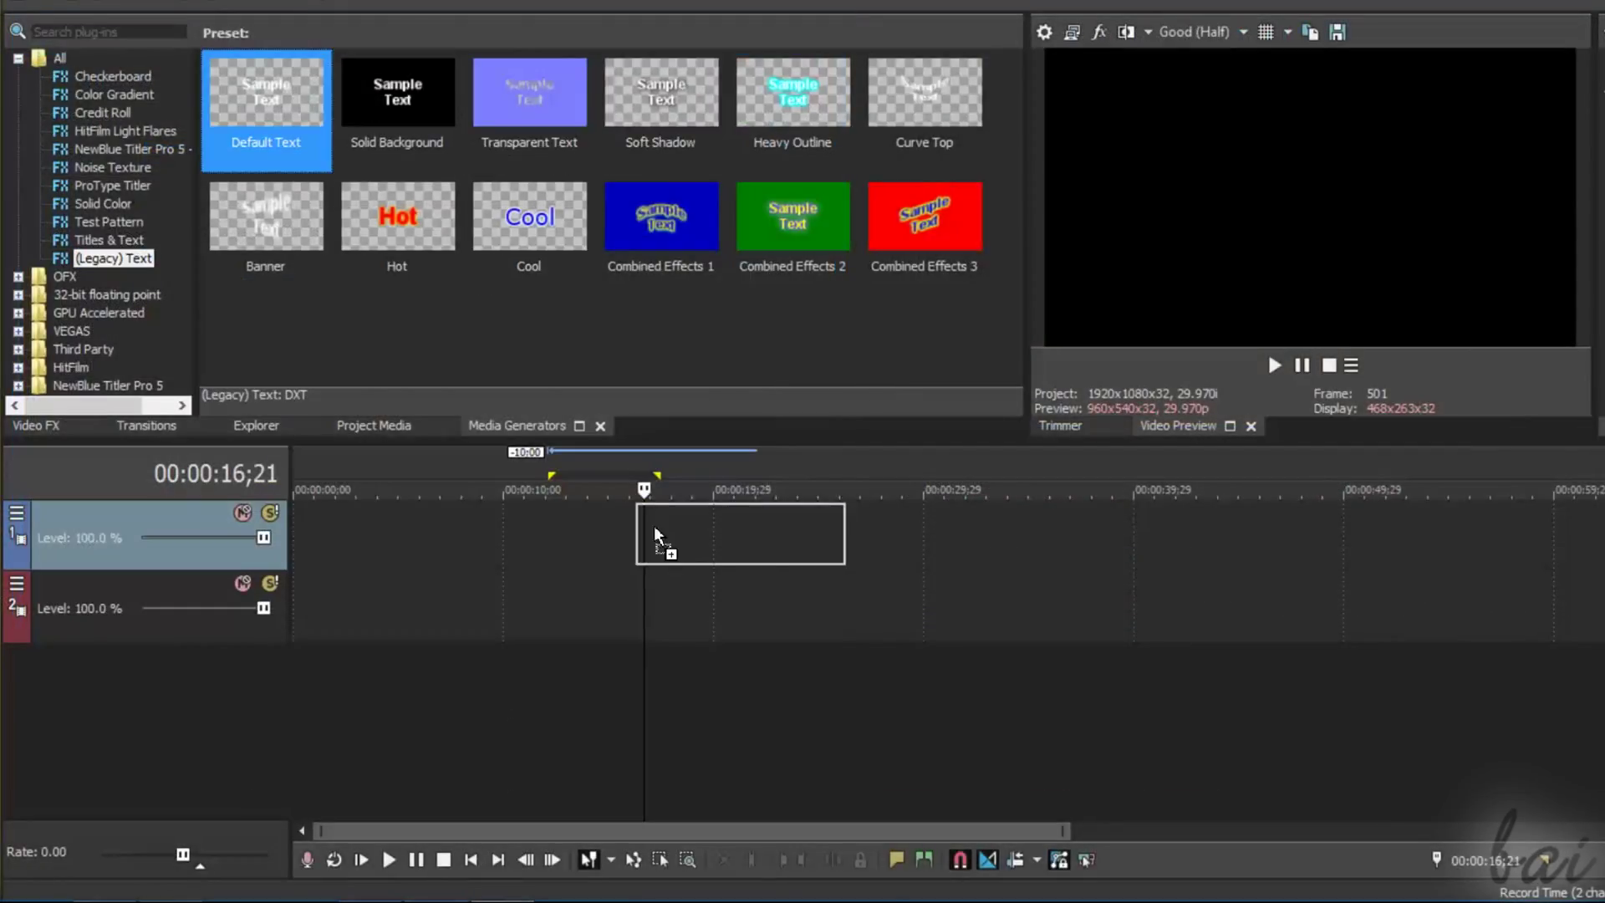
{"action": "left_click_drag", "start_coordinate": [455, 264], "coordinate": [656, 538]}
{"action": "type", "text": "Hello"}
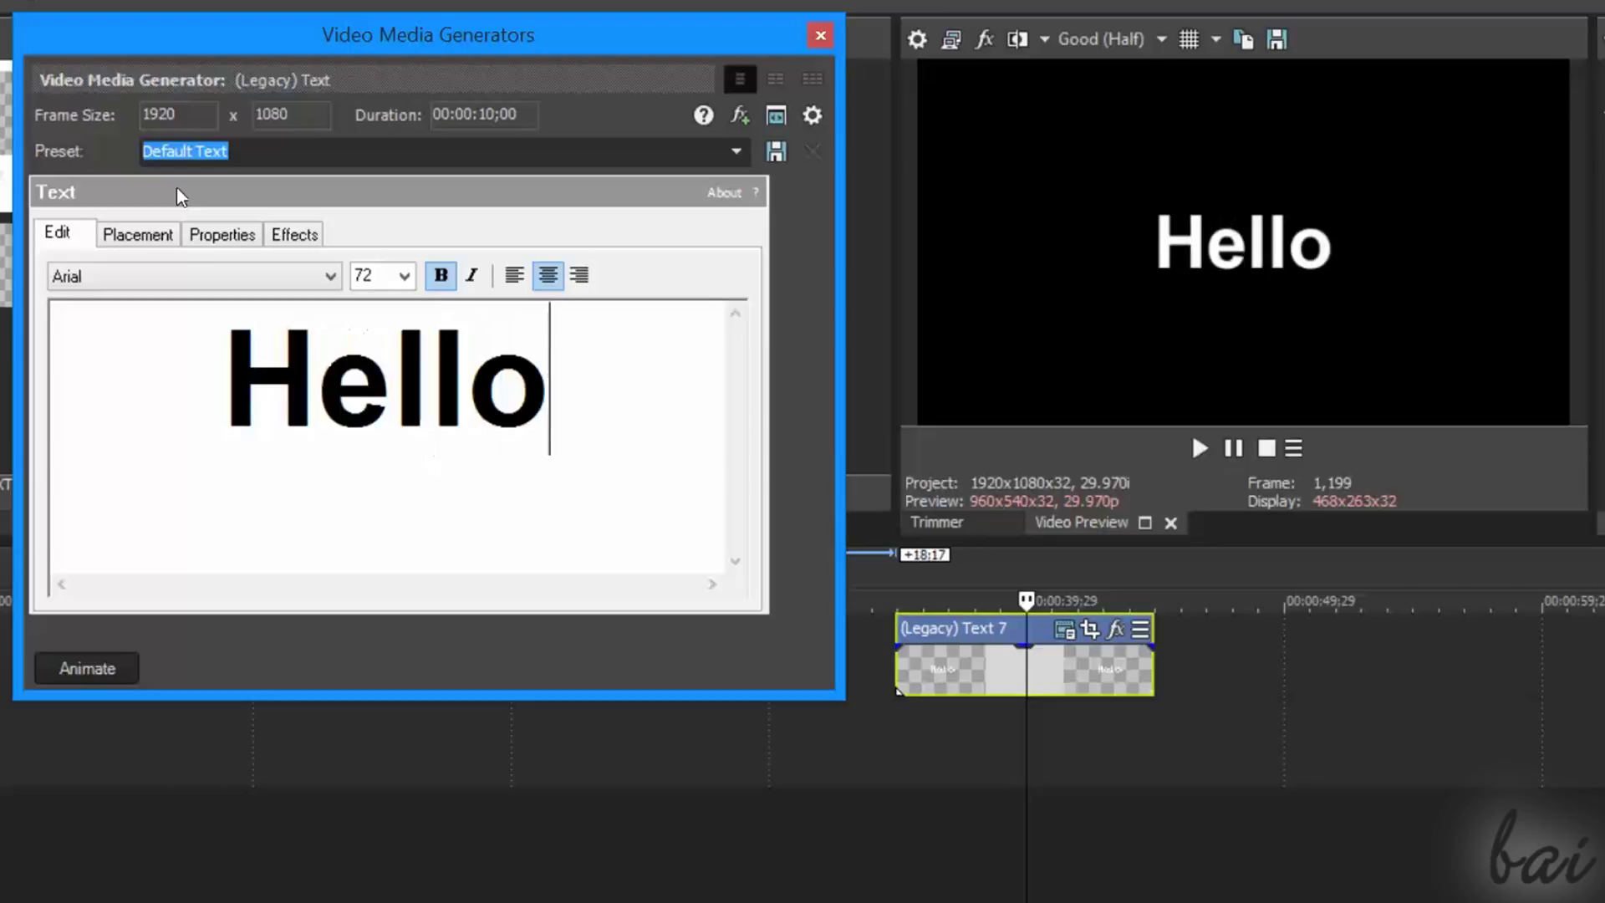
- Try Bebas and Blade Runner Movie Font on Hello, settling on Brush Script MT
{"action": "double_click", "coordinate": [226, 383]}
{"action": "left_click", "coordinate": [305, 278]}
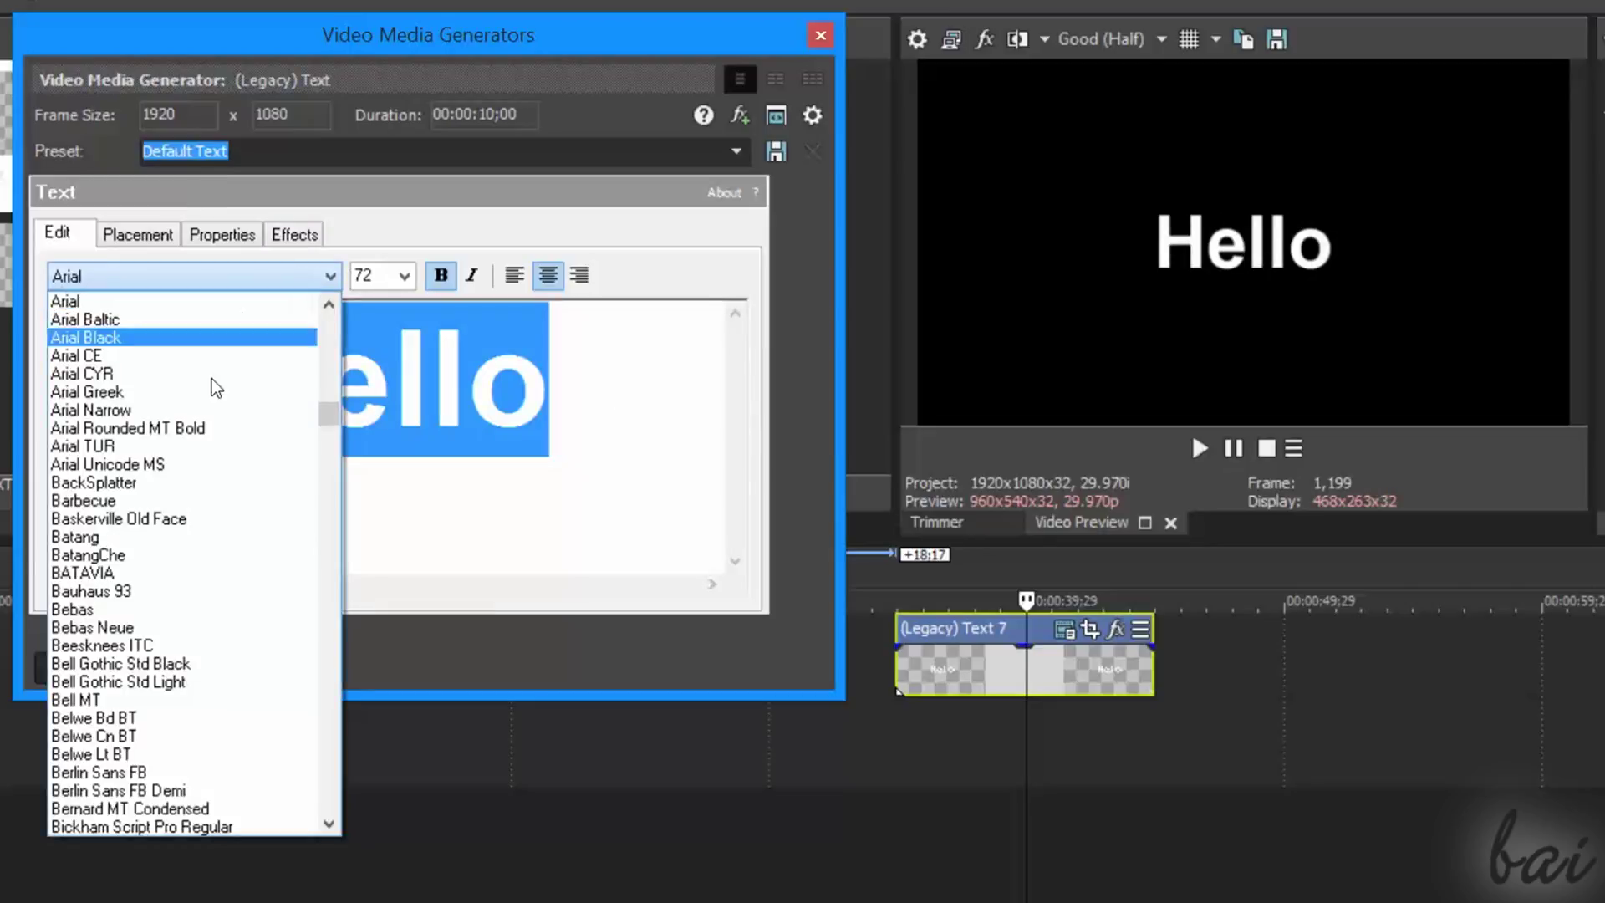
{"action": "left_click", "coordinate": [159, 617]}
{"action": "left_click", "coordinate": [185, 278]}
{"action": "left_click", "coordinate": [164, 648]}
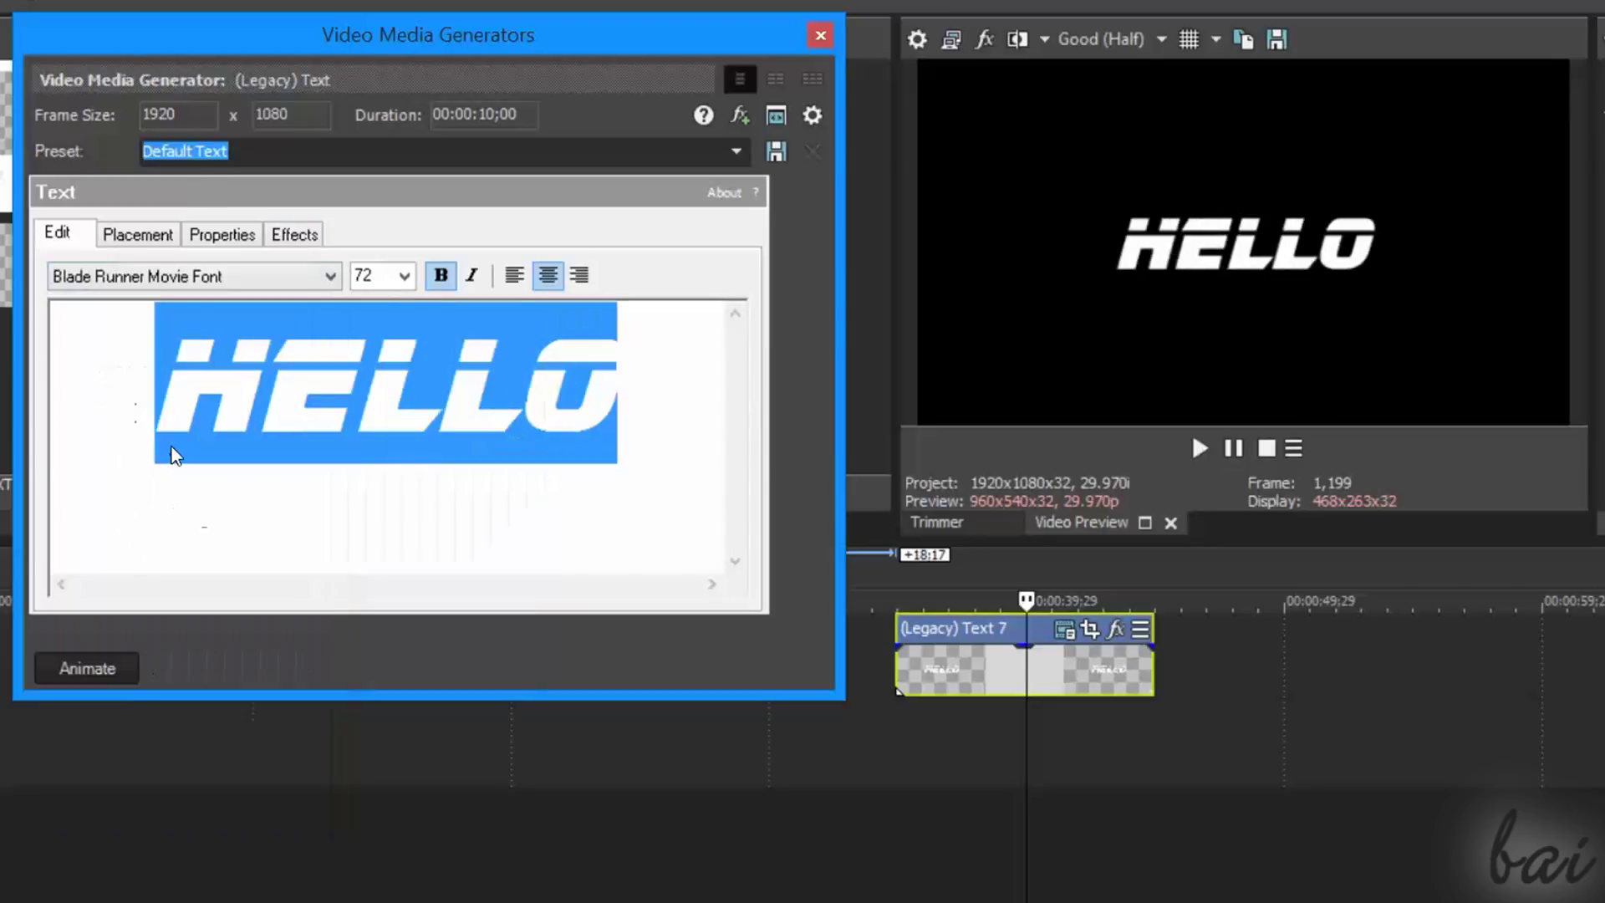
{"action": "left_click", "coordinate": [161, 275]}
{"action": "left_click", "coordinate": [163, 660]}
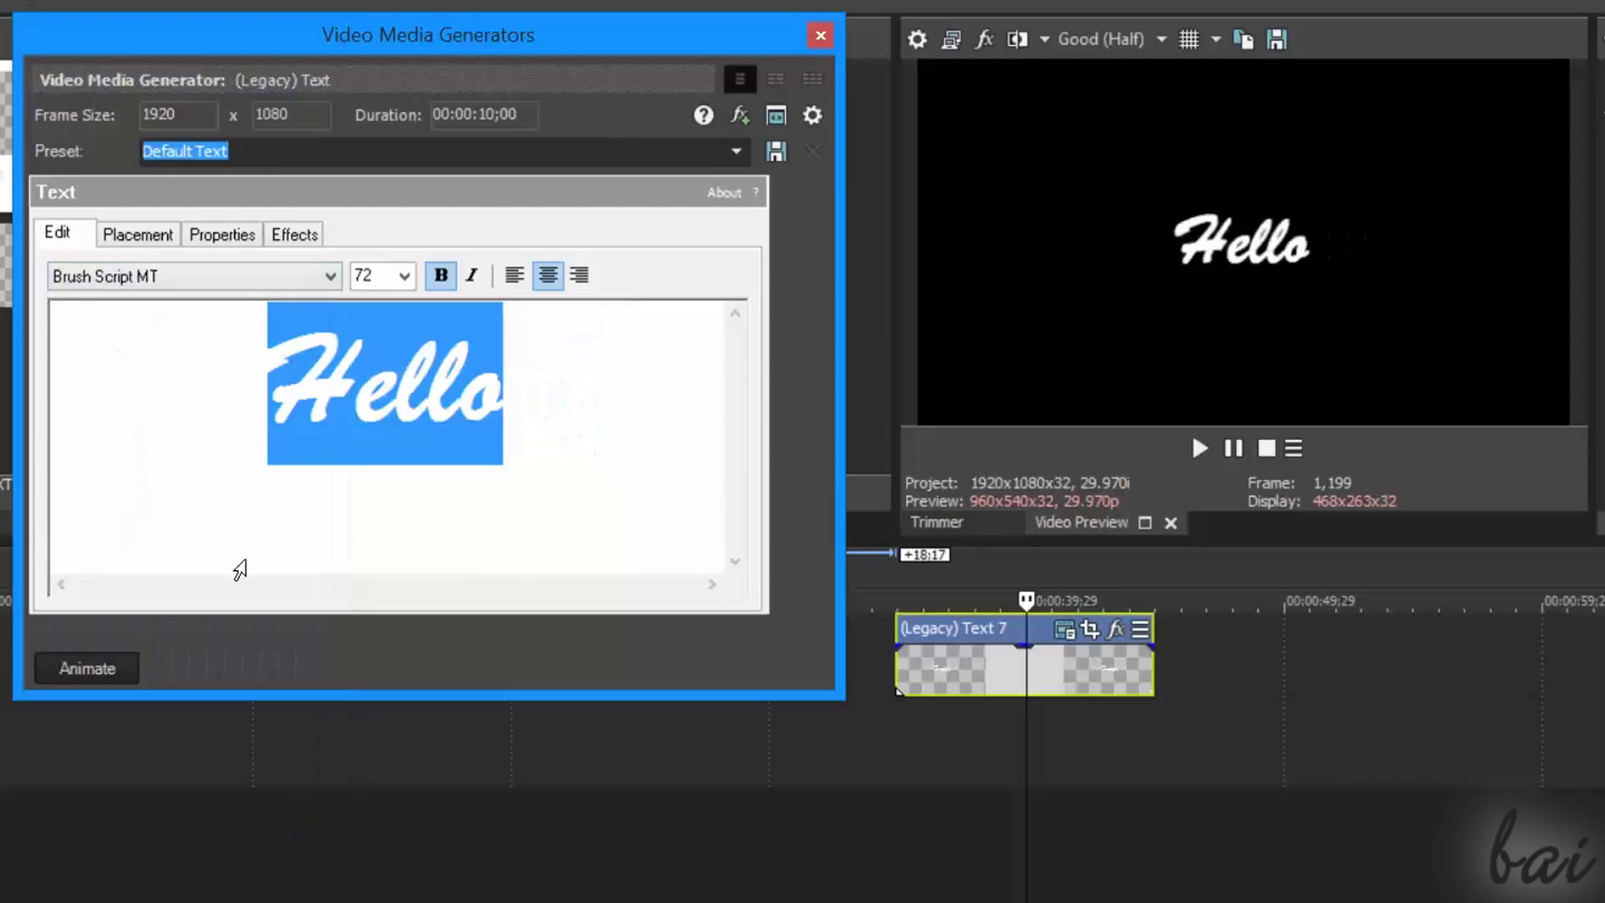
- Set Hello to size 108, not bold, and keep it centred
{"action": "left_click", "coordinate": [404, 279]}
{"action": "left_click", "coordinate": [376, 700]}
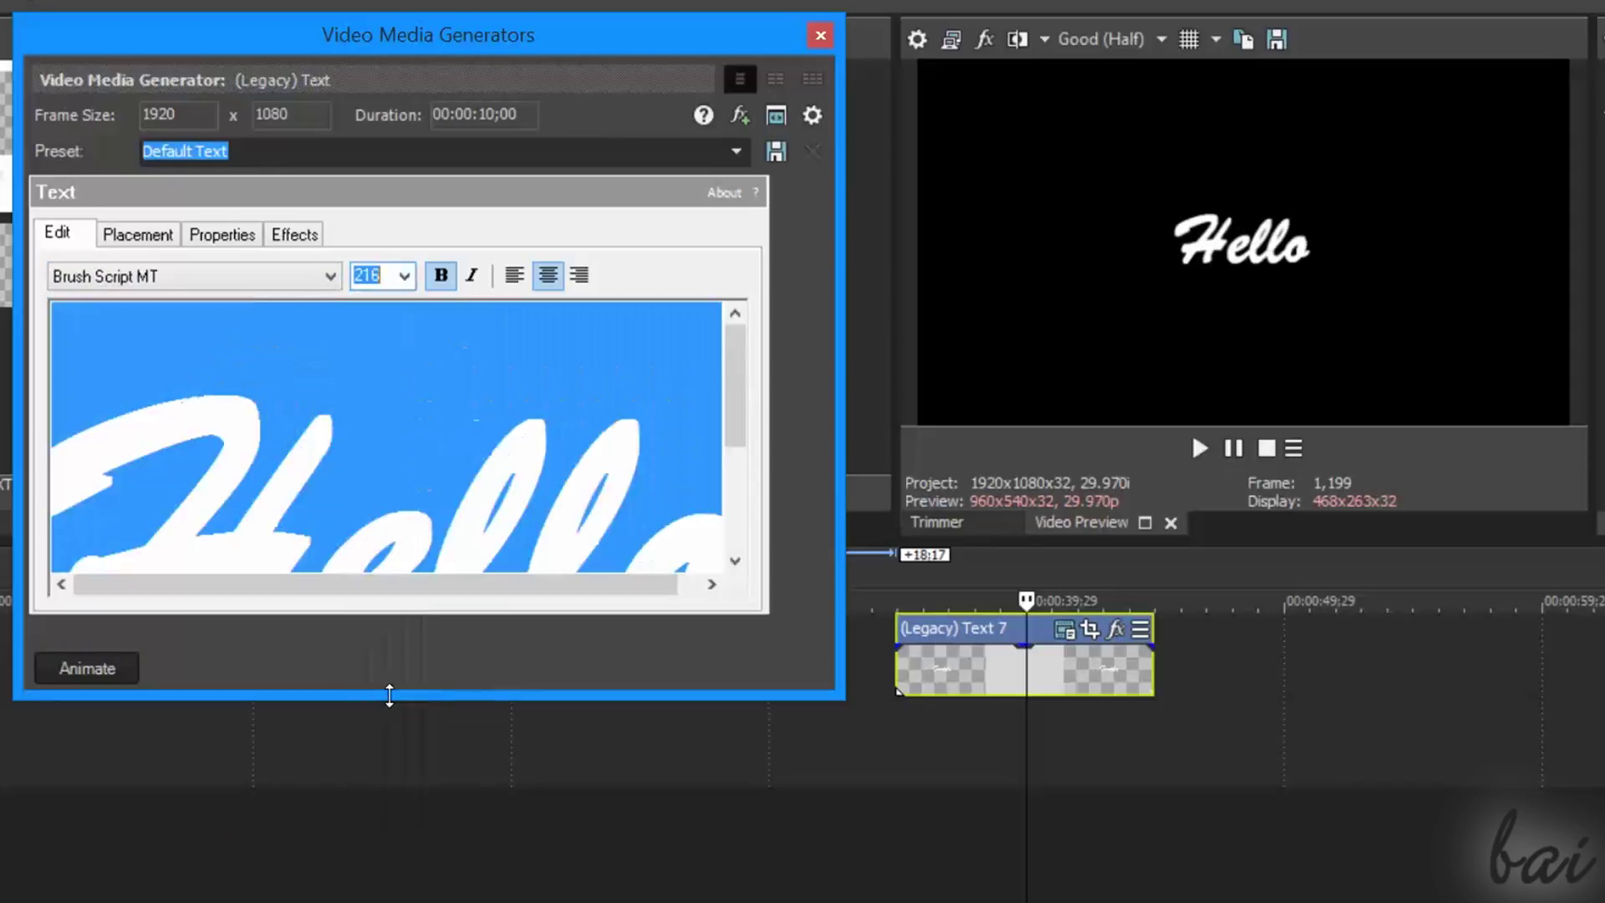
{"action": "left_click", "coordinate": [405, 276]}
{"action": "left_click", "coordinate": [402, 642]}
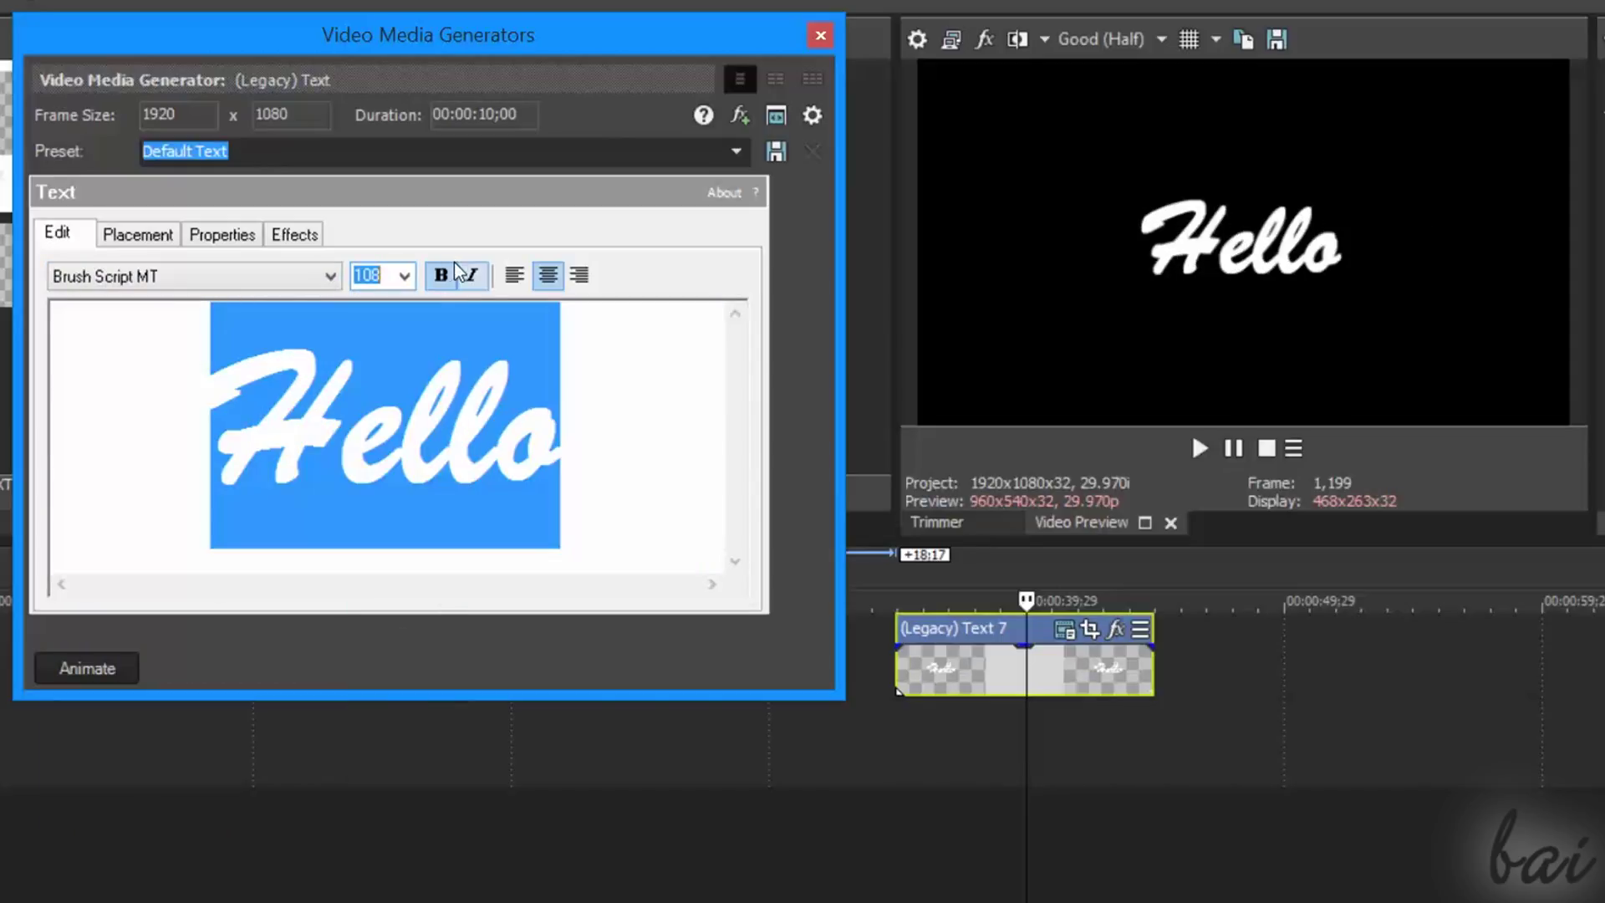
{"action": "left_click", "coordinate": [440, 274]}
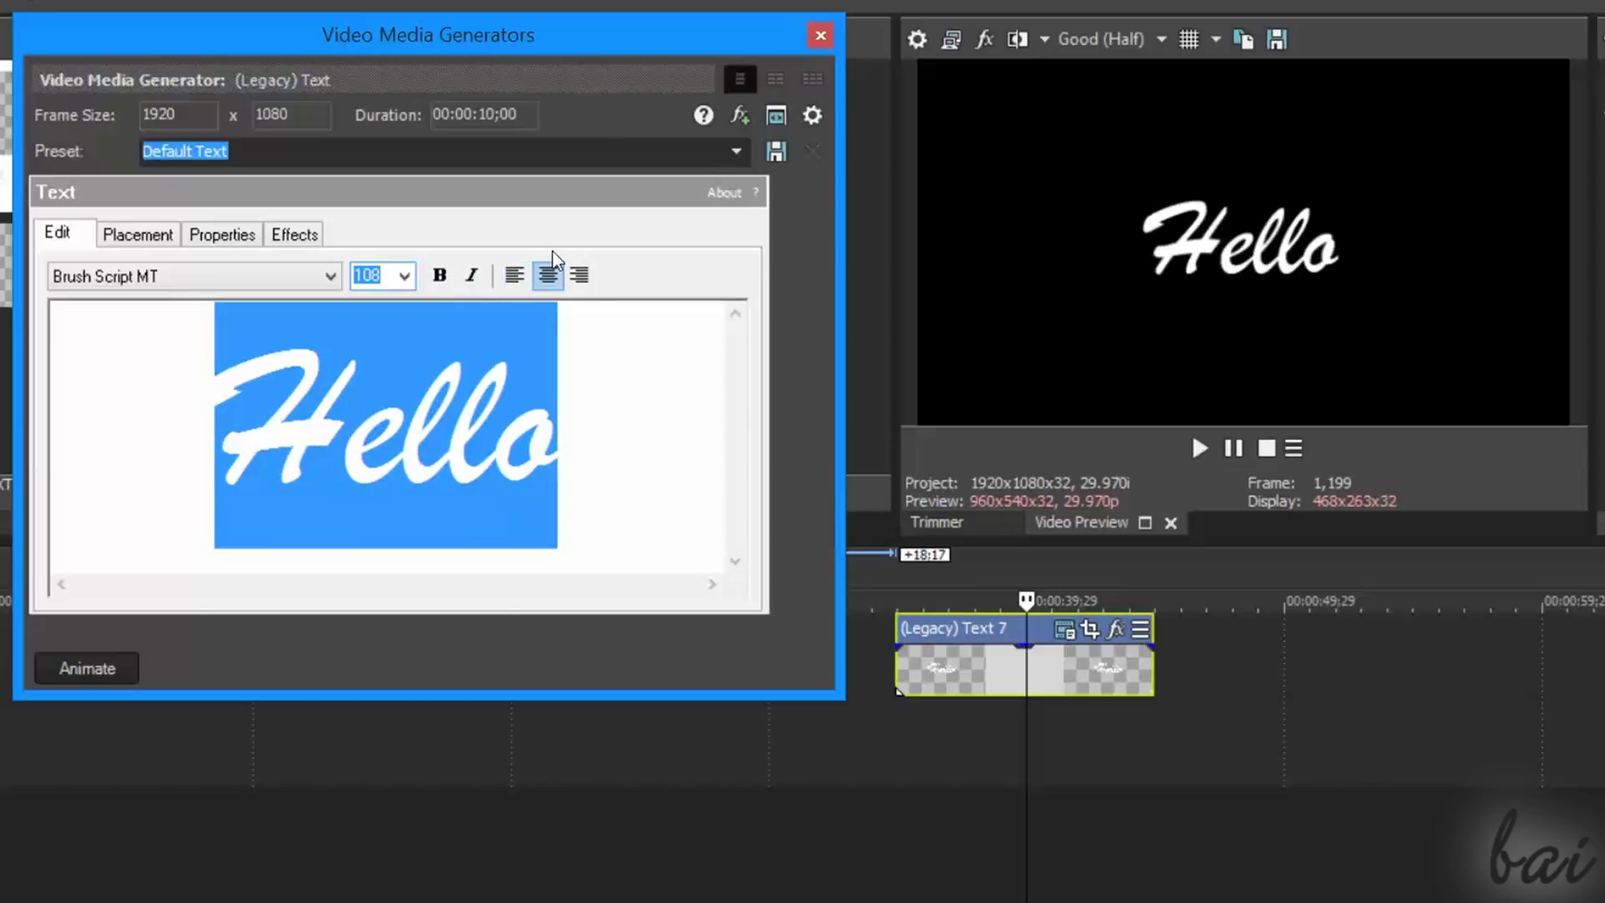
{"action": "left_click", "coordinate": [578, 275]}
{"action": "left_click", "coordinate": [514, 275]}
{"action": "left_click", "coordinate": [484, 406]}
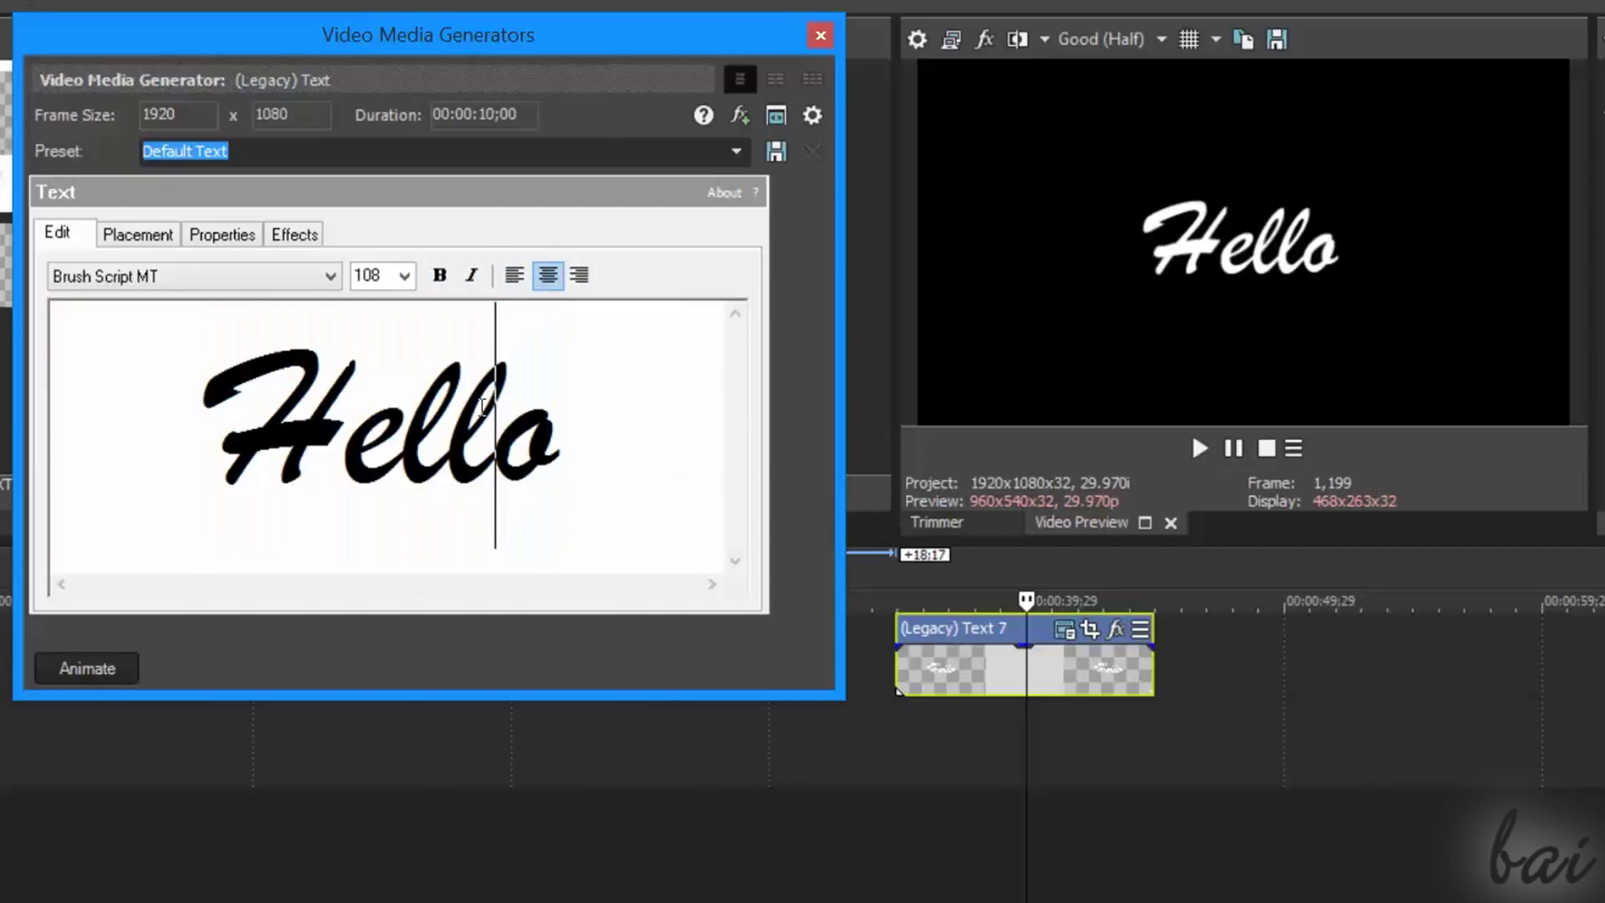
- Bold the two l's in Hello and drag the title toward the upper left in Placement
{"action": "left_click_drag", "start_coordinate": [404, 414], "coordinate": [494, 414]}
{"action": "left_click", "coordinate": [438, 274]}
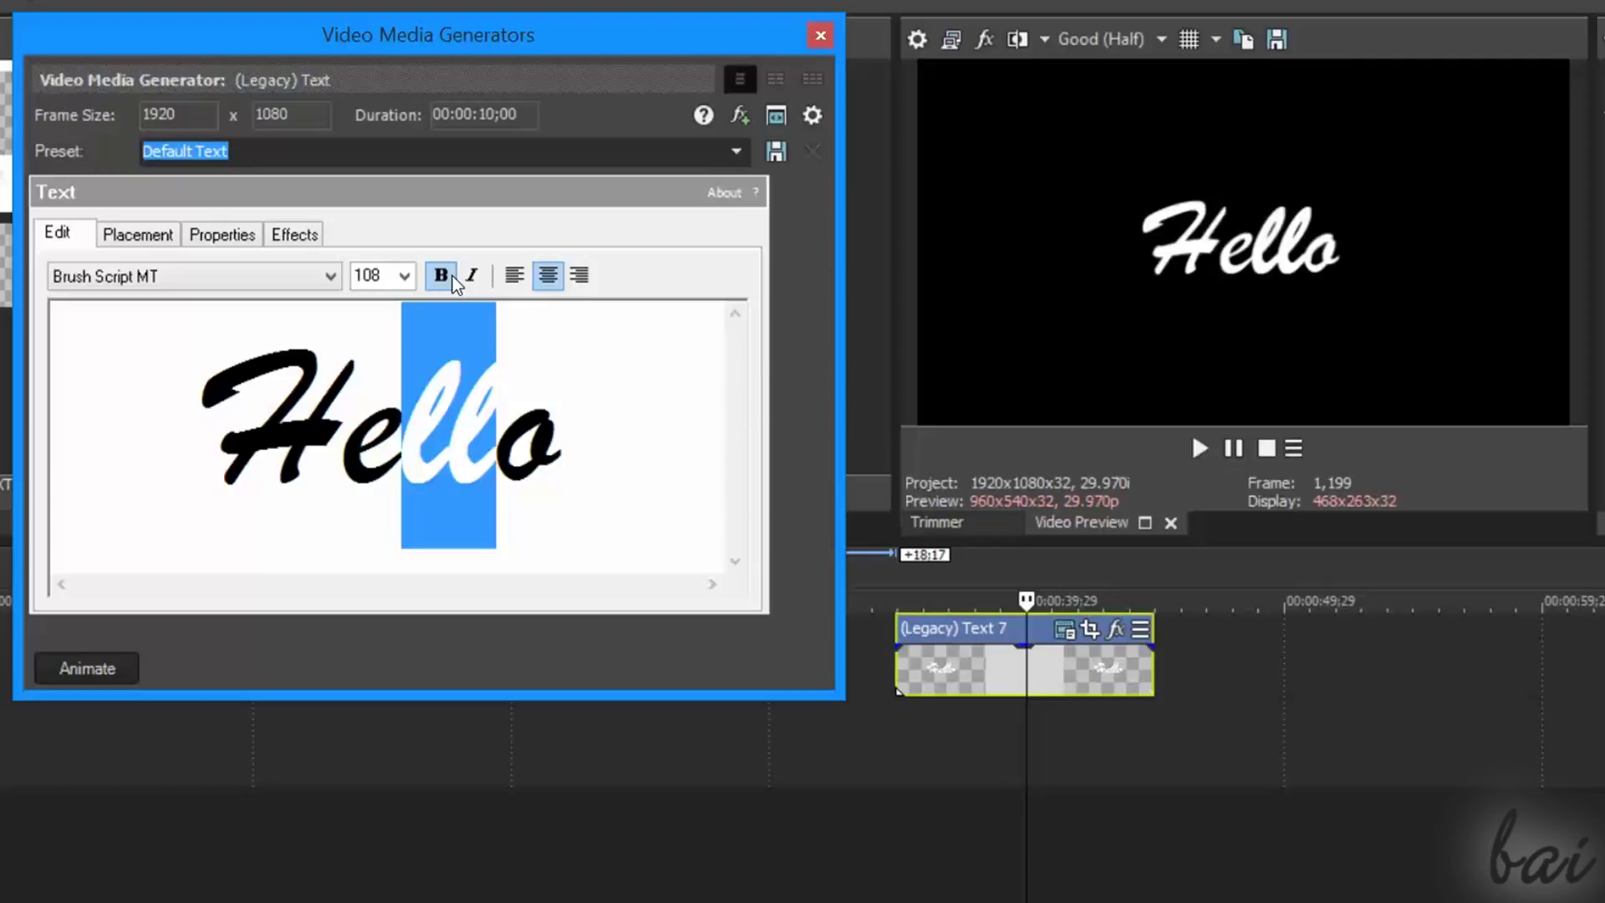
{"action": "left_click", "coordinate": [559, 398]}
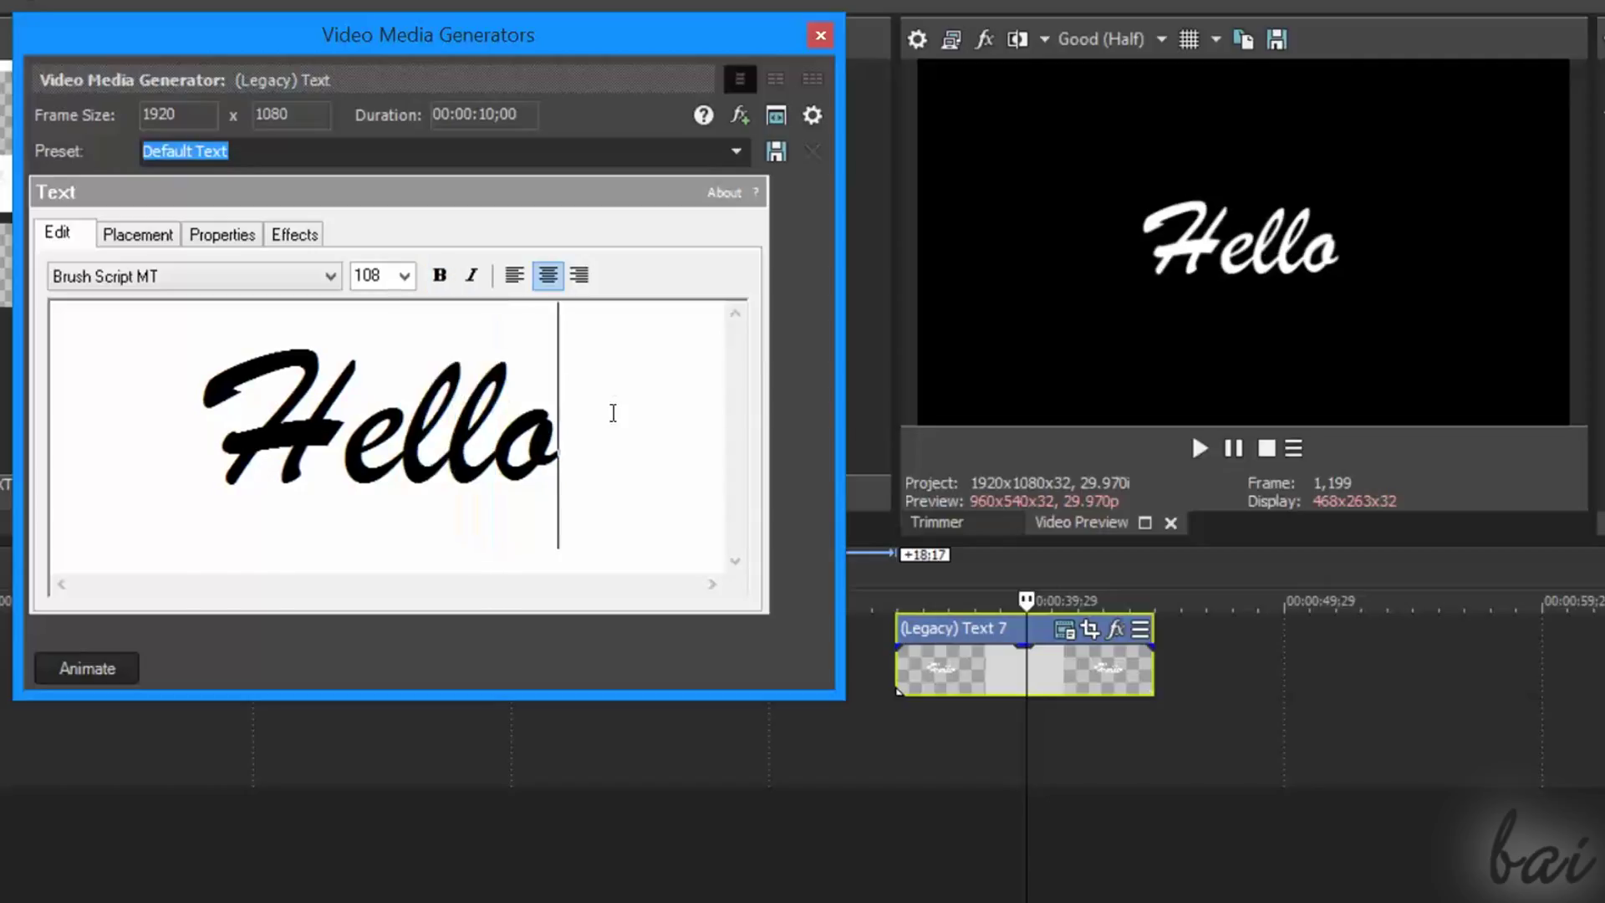
{"action": "left_click", "coordinate": [137, 235]}
{"action": "mouse_move", "coordinate": [236, 454]}
{"action": "left_mouse_down"}
{"action": "mouse_move", "coordinate": [170, 376]}
{"action": "mouse_move", "coordinate": [308, 466]}
{"action": "mouse_move", "coordinate": [205, 460]}
{"action": "mouse_move", "coordinate": [201, 444]}
{"action": "mouse_move", "coordinate": [248, 461]}
{"action": "left_mouse_up"}
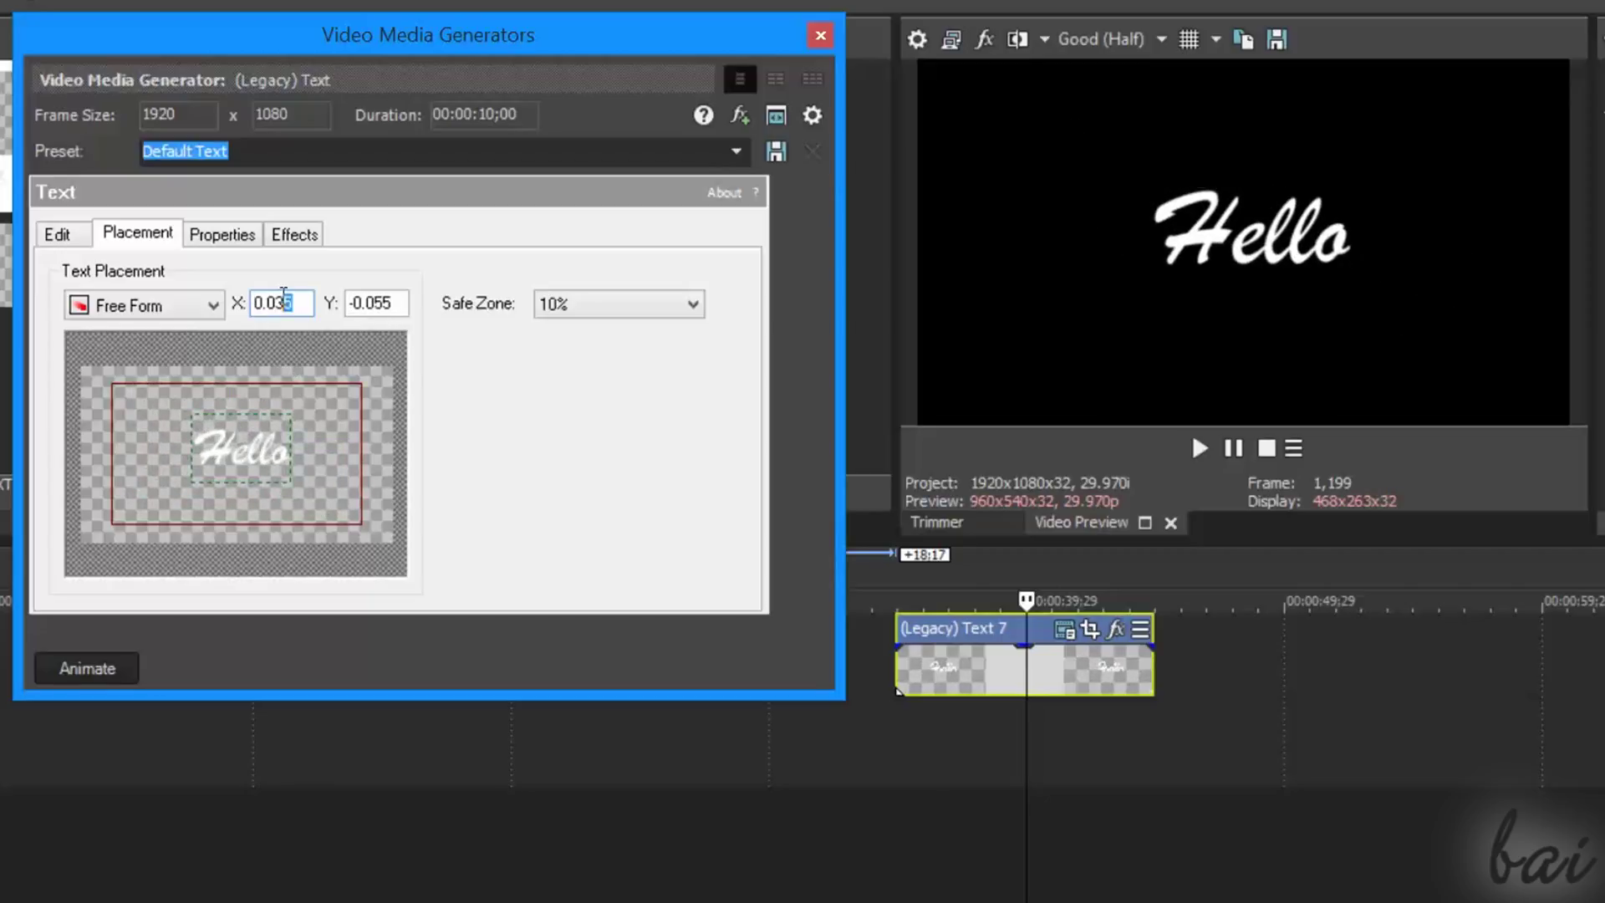
{"action": "type", "text": "100"}
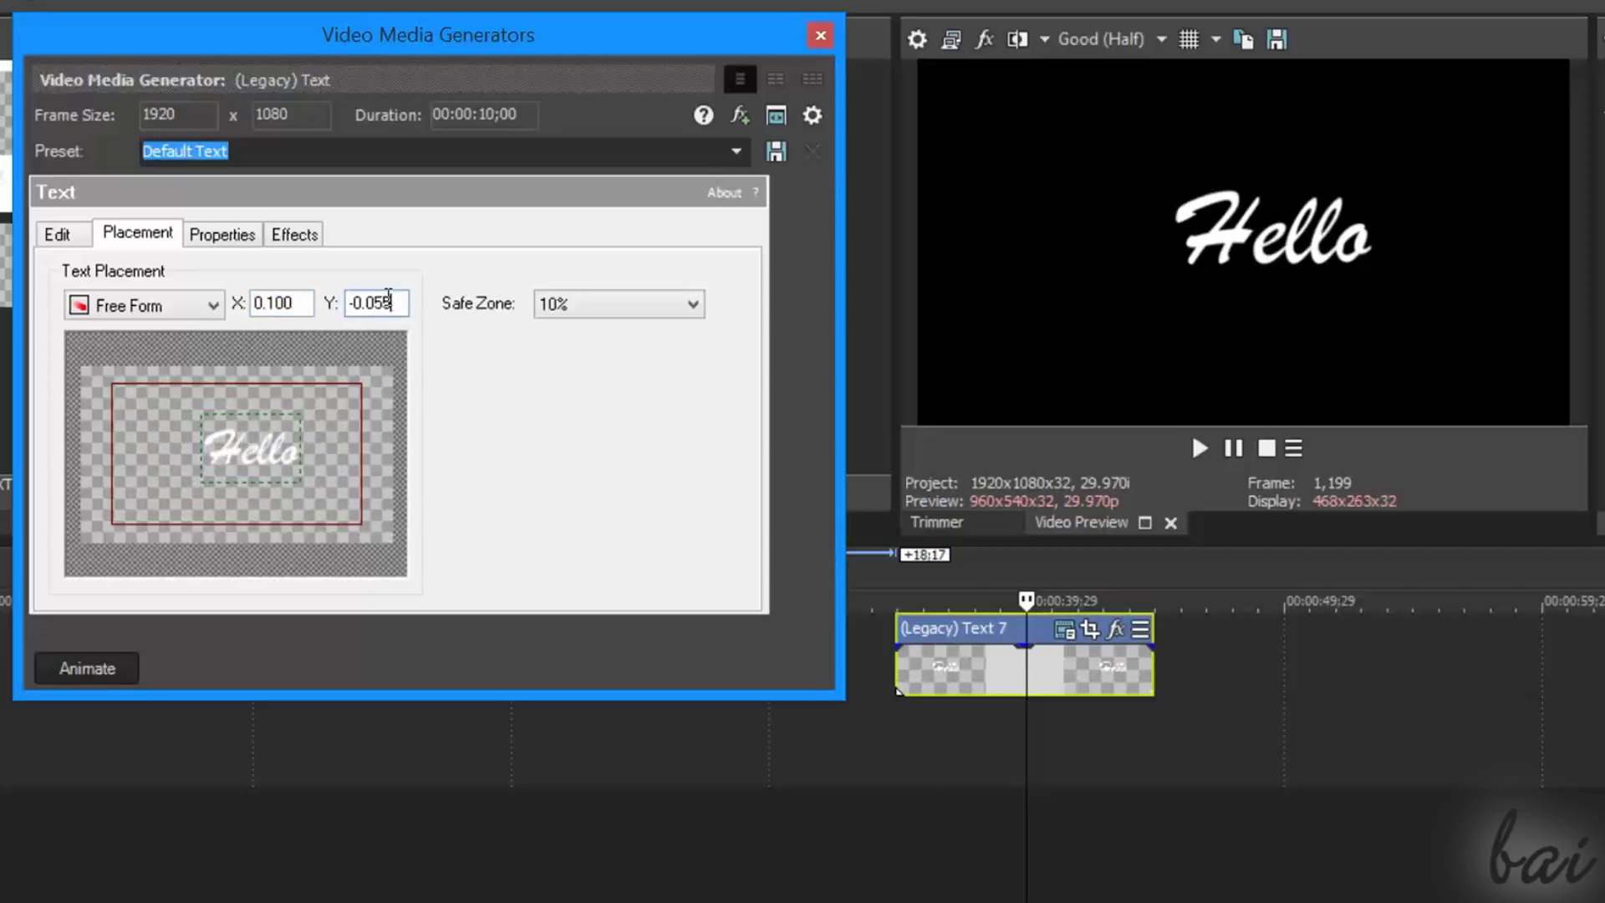
{"action": "type", "text": "0.000"}
- Enter a new Y position and drag the Hello title to just above the frame centre
{"action": "key", "text": "Return"}
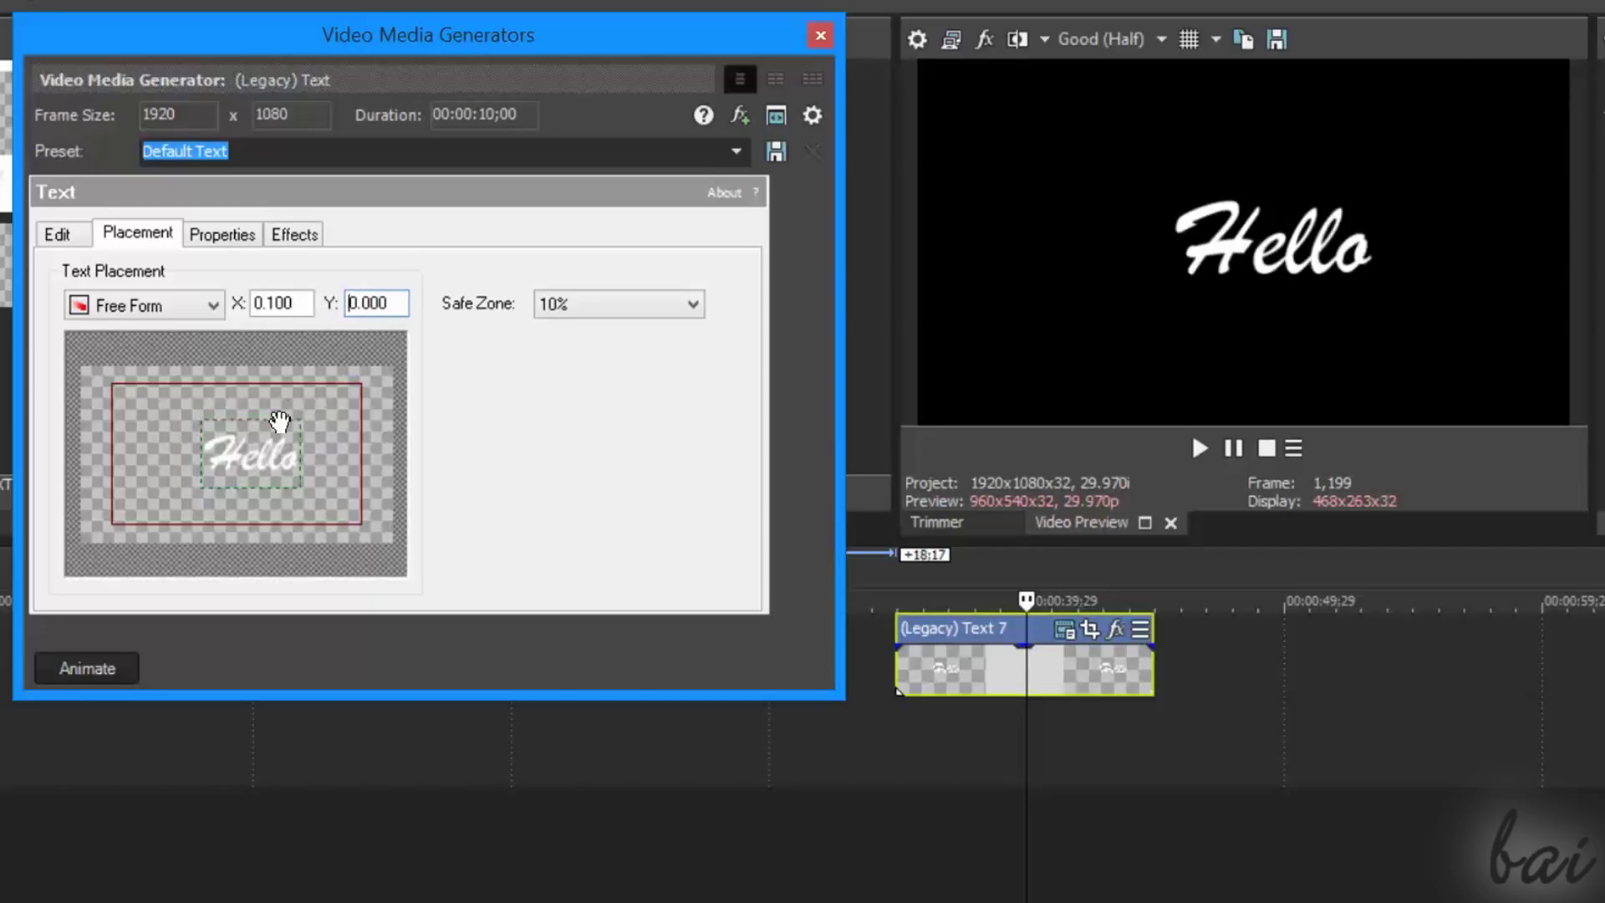
{"action": "left_click_drag", "start_coordinate": [278, 421], "coordinate": [248, 433]}
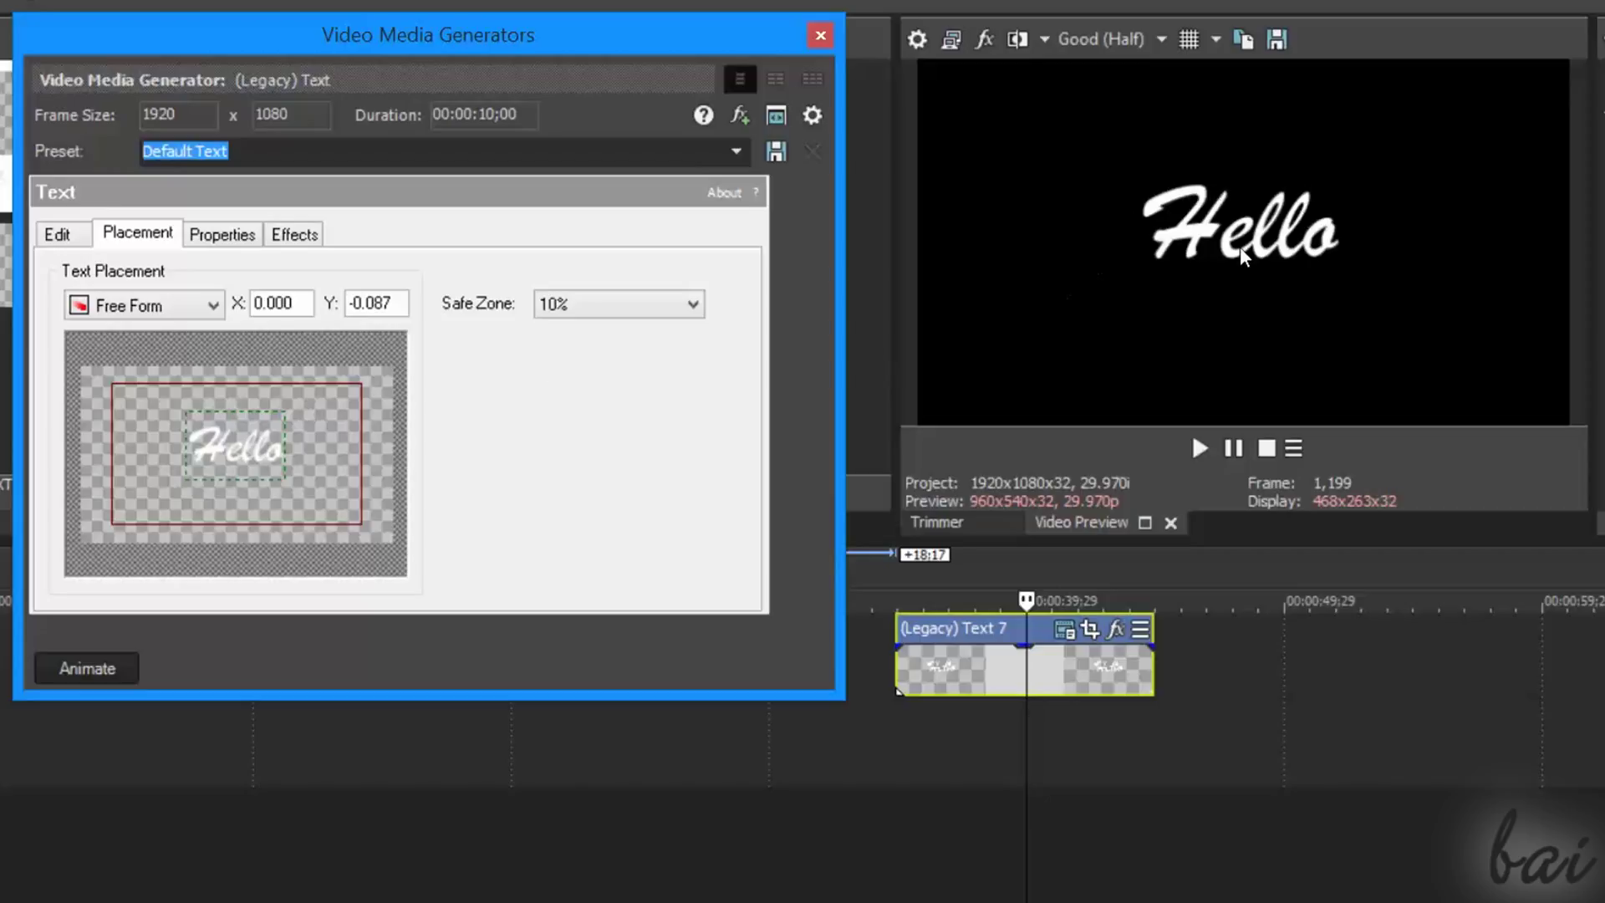
{"action": "mouse_move", "coordinate": [1041, 597]}
{"action": "left_mouse_down"}
{"action": "mouse_move", "coordinate": [1076, 593]}
{"action": "mouse_move", "coordinate": [1001, 593]}
{"action": "left_mouse_up"}
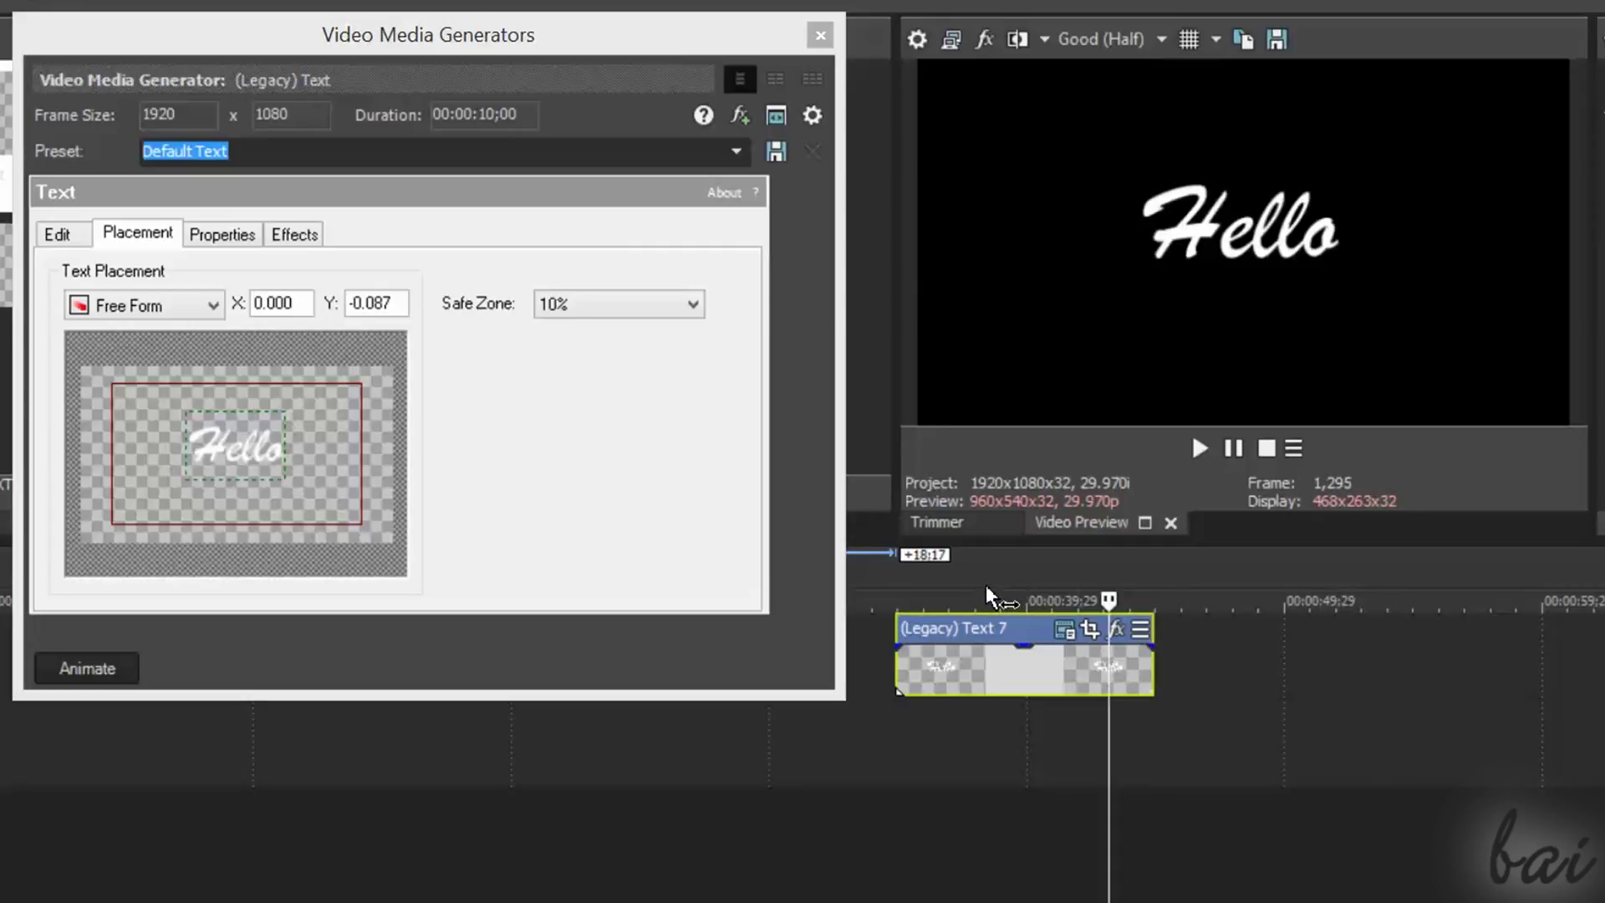
{"action": "left_click_drag", "start_coordinate": [236, 444], "coordinate": [241, 428]}
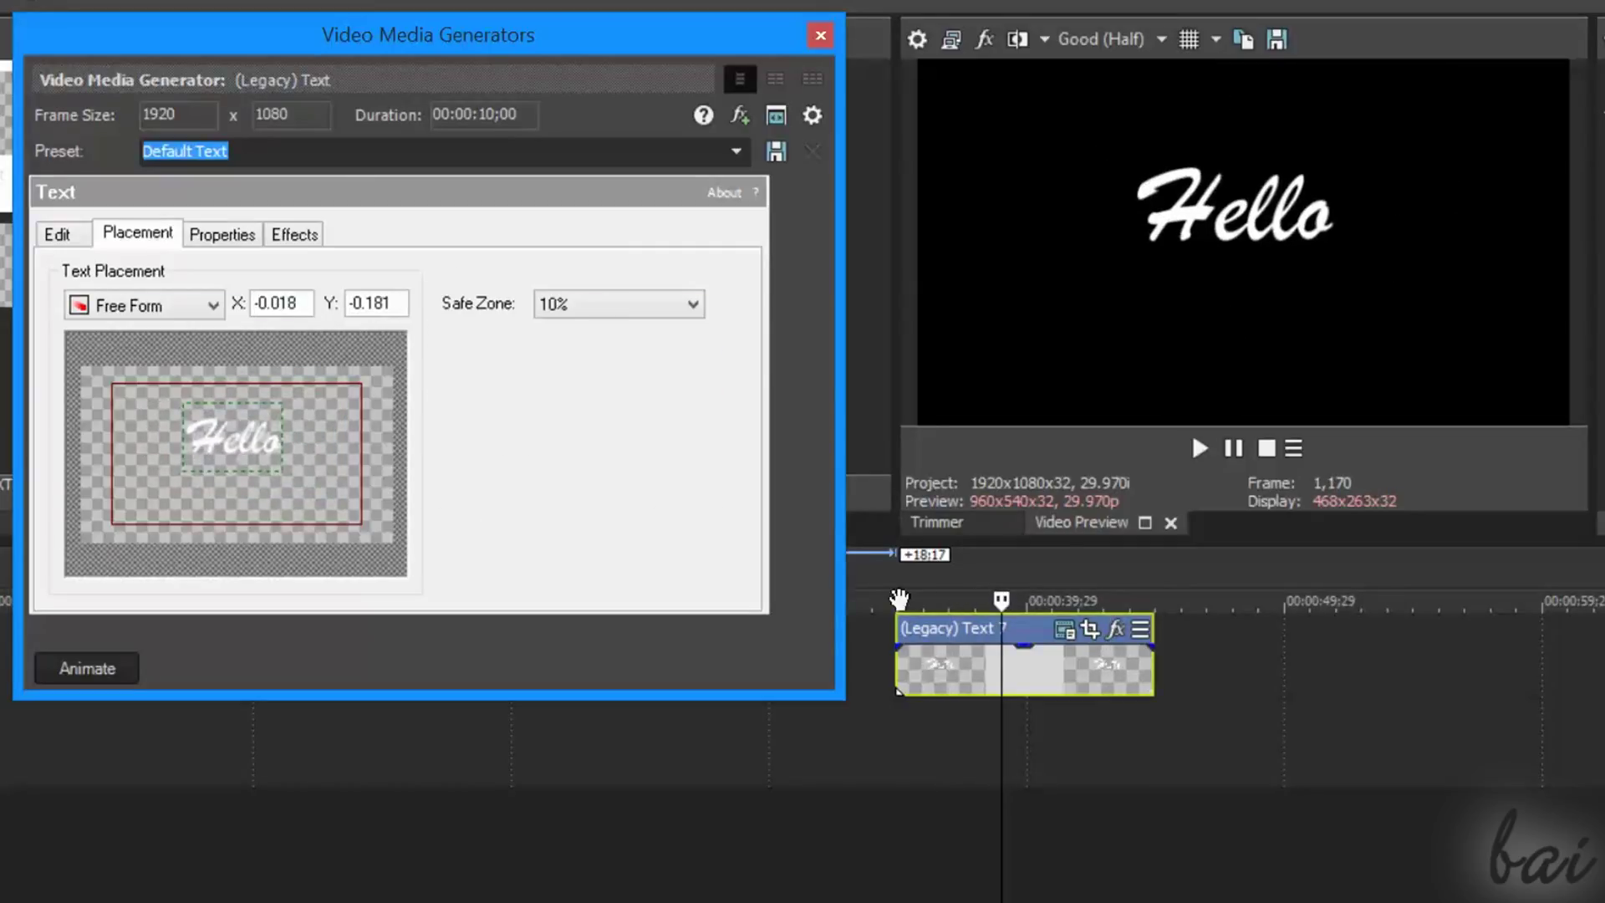
- Try several text colours, settling on yellow, and give the title a blue background
{"action": "left_click", "coordinate": [212, 237]}
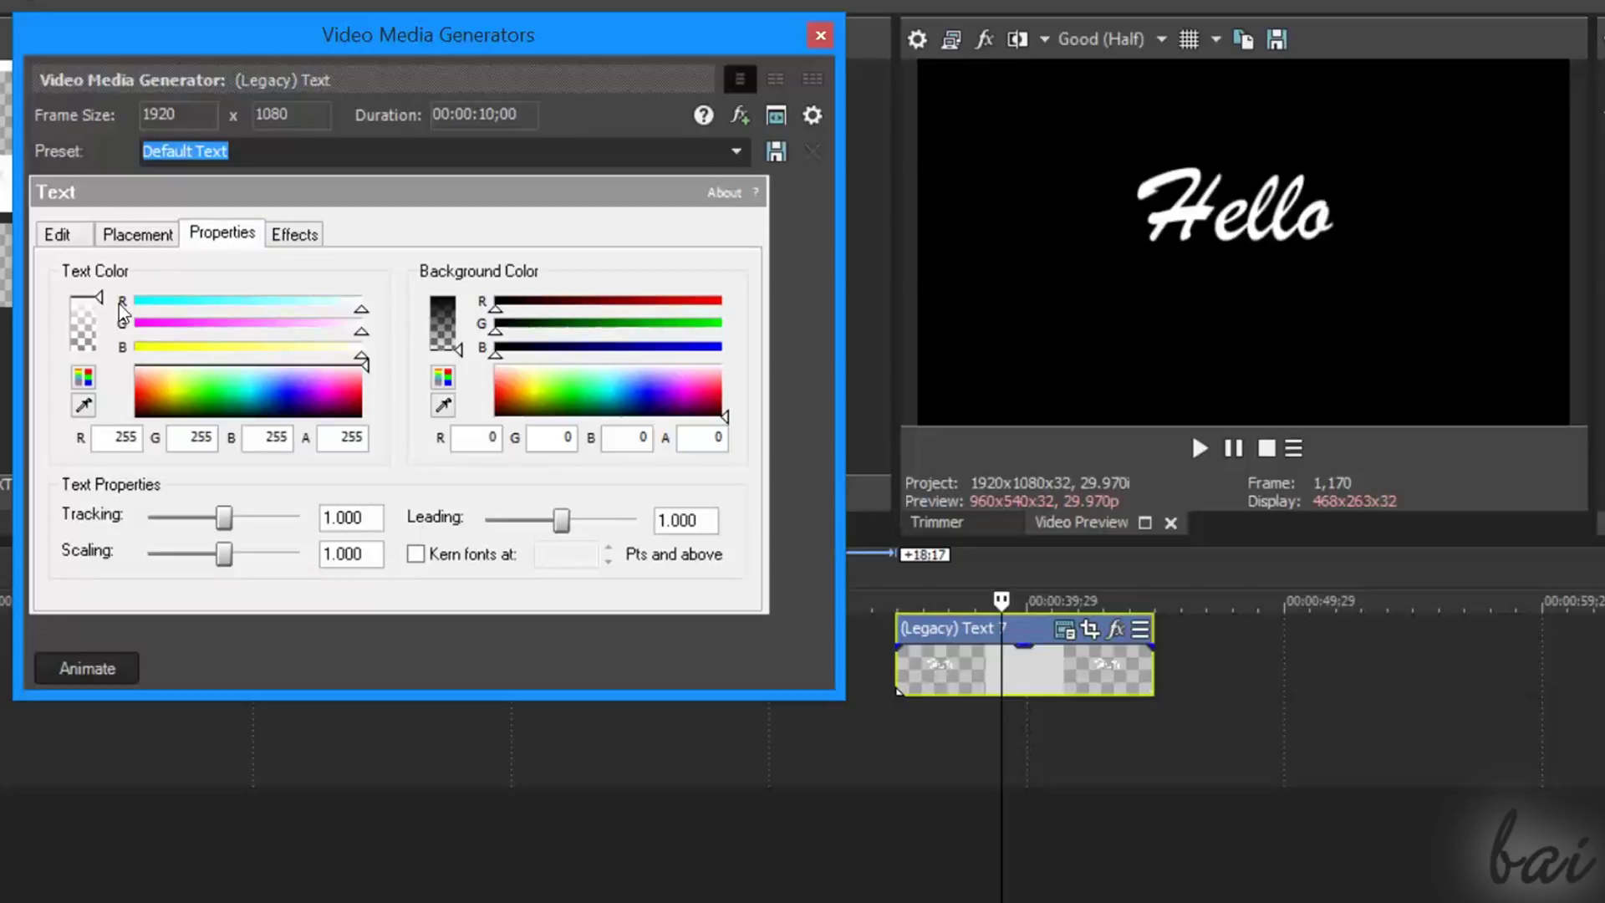
{"action": "left_click", "coordinate": [173, 388]}
{"action": "left_click", "coordinate": [225, 393]}
{"action": "left_click", "coordinate": [290, 392]}
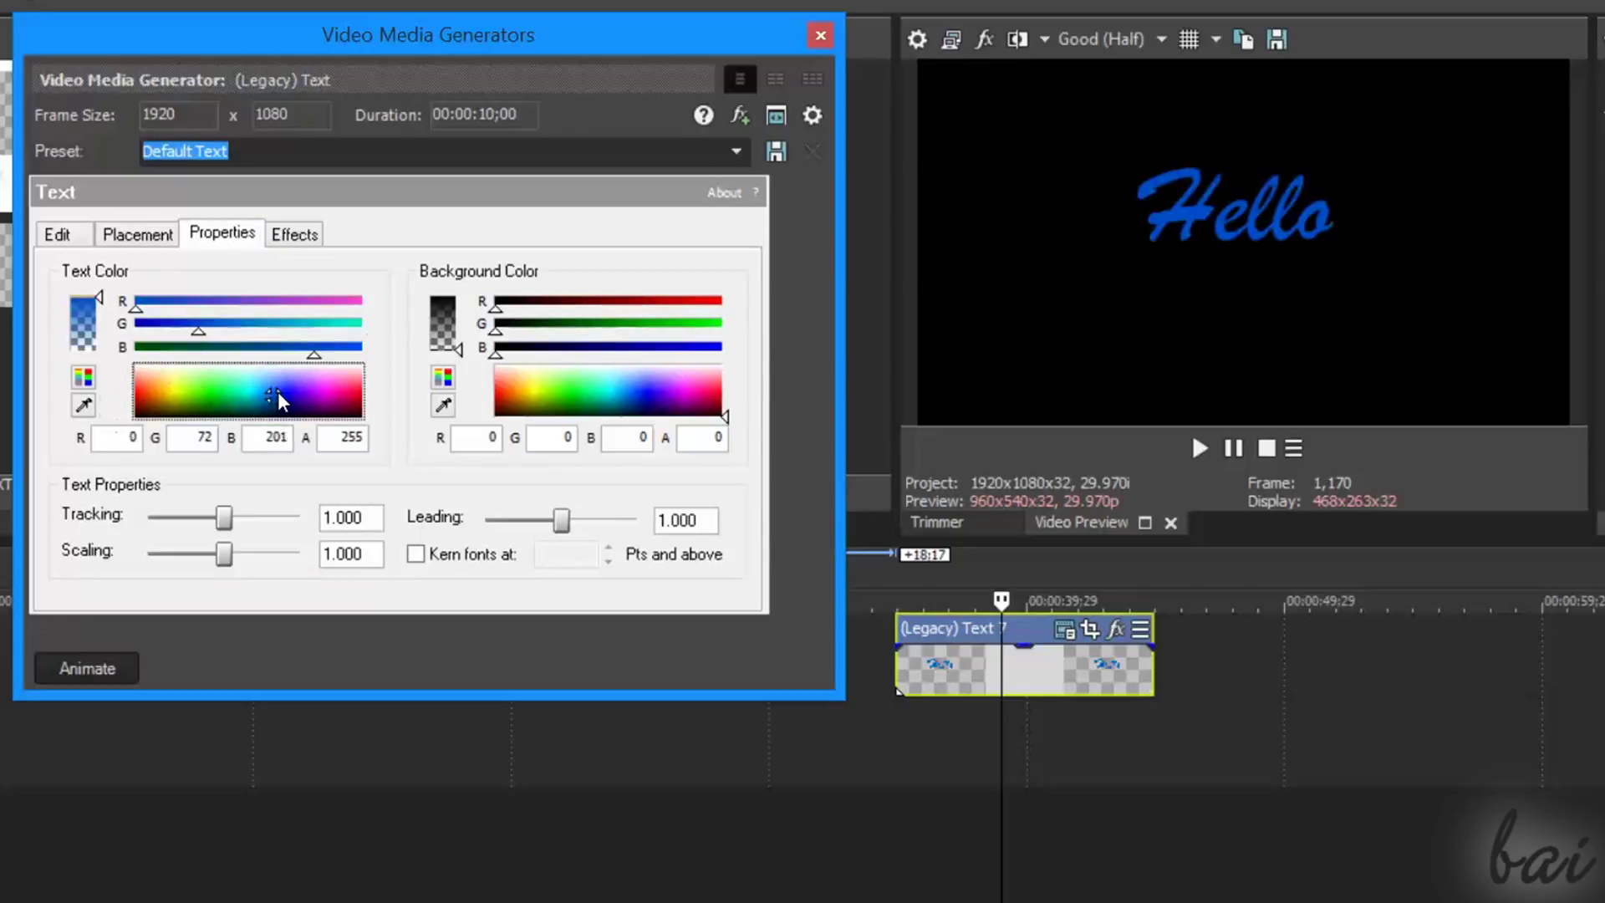
{"action": "left_click", "coordinate": [233, 376]}
{"action": "left_click", "coordinate": [174, 389]}
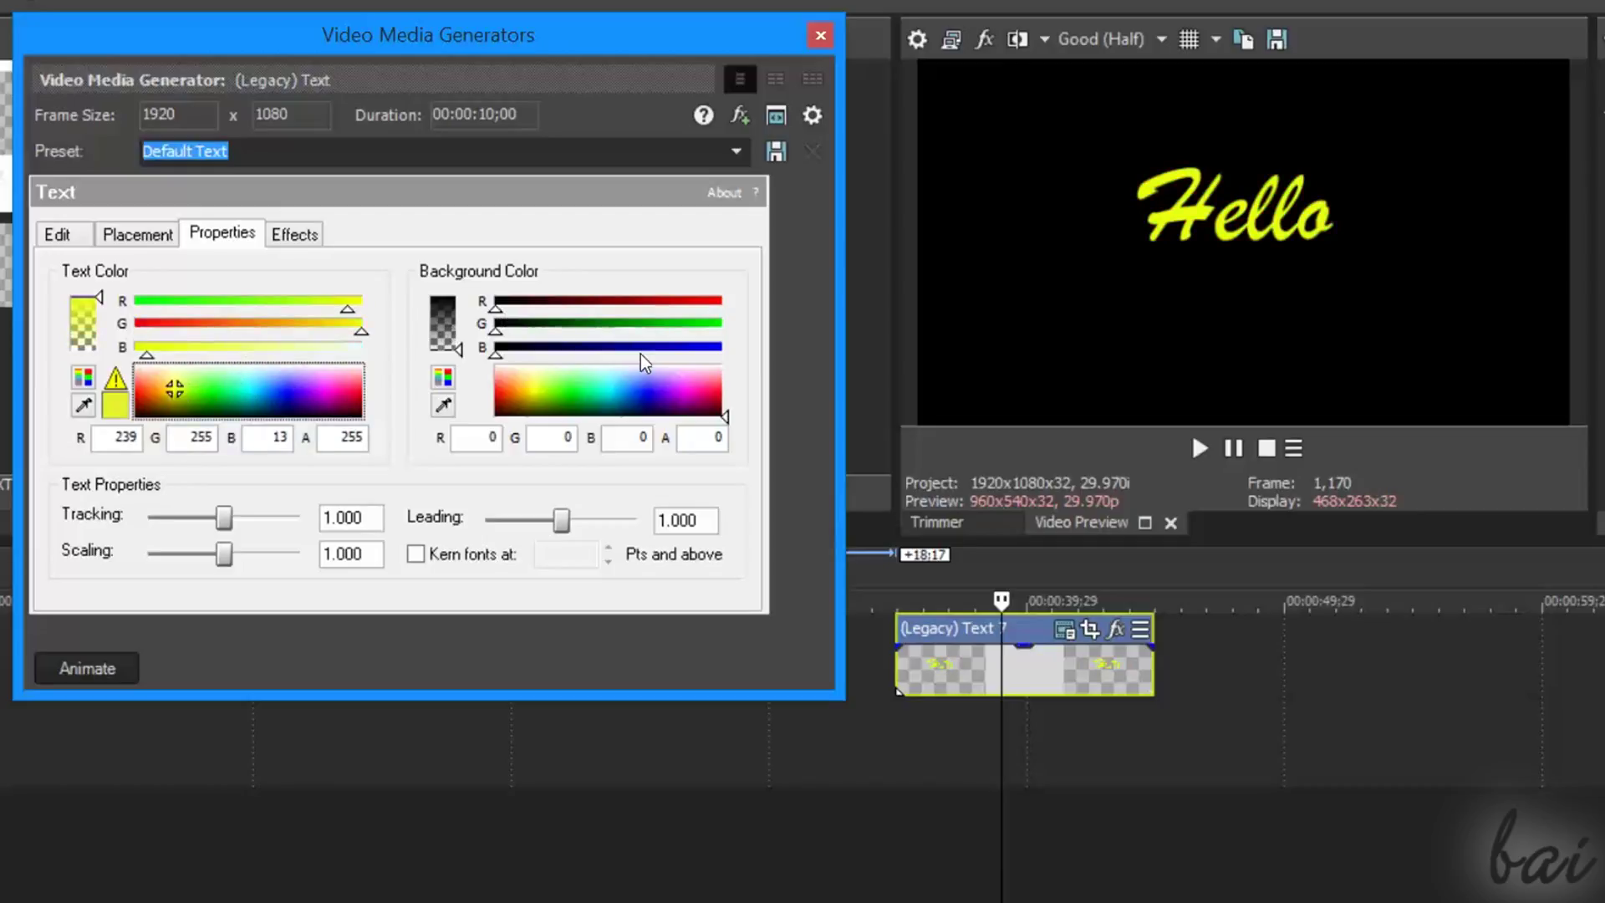
{"action": "left_click", "coordinate": [648, 387]}
{"action": "mouse_move", "coordinate": [458, 308]}
{"action": "left_mouse_down"}
{"action": "mouse_move", "coordinate": [457, 345]}
{"action": "mouse_move", "coordinate": [460, 302]}
{"action": "left_mouse_up"}
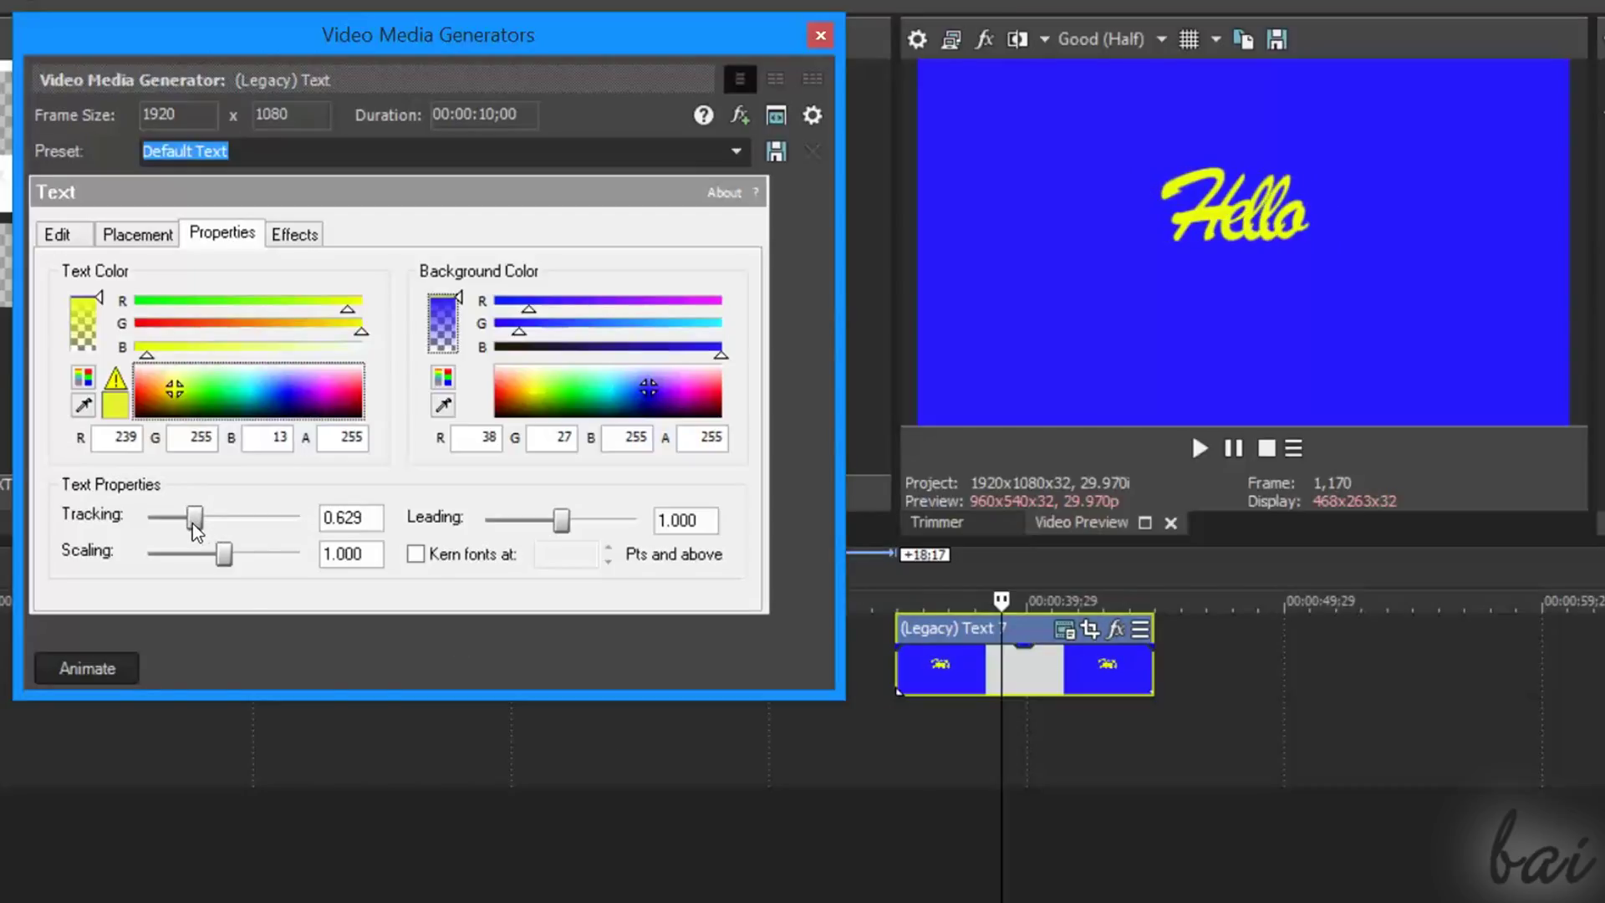
- Widen the letter tracking, tighten line leading, and shift the text colour toward orange-red
{"action": "mouse_move", "coordinate": [192, 523]}
{"action": "left_mouse_down"}
{"action": "mouse_move", "coordinate": [270, 527]}
{"action": "mouse_move", "coordinate": [240, 526]}
{"action": "mouse_move", "coordinate": [229, 555]}
{"action": "left_mouse_up"}
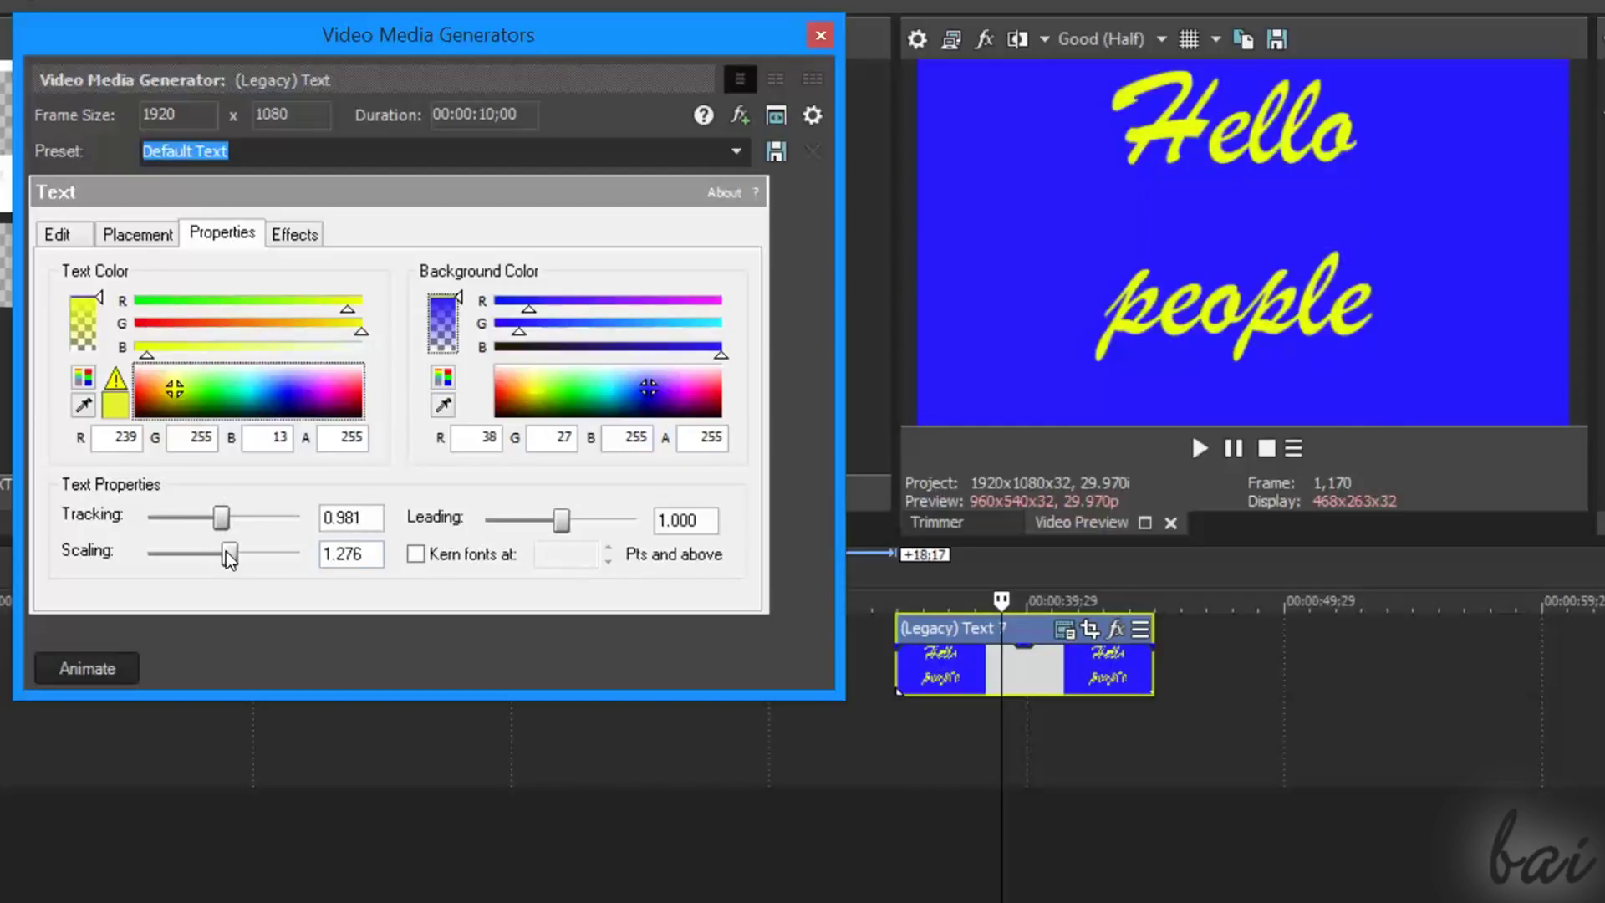
{"action": "mouse_move", "coordinate": [560, 519]}
{"action": "left_mouse_down"}
{"action": "mouse_move", "coordinate": [510, 520]}
{"action": "mouse_move", "coordinate": [524, 522]}
{"action": "left_mouse_up"}
{"action": "left_click", "coordinate": [132, 300]}
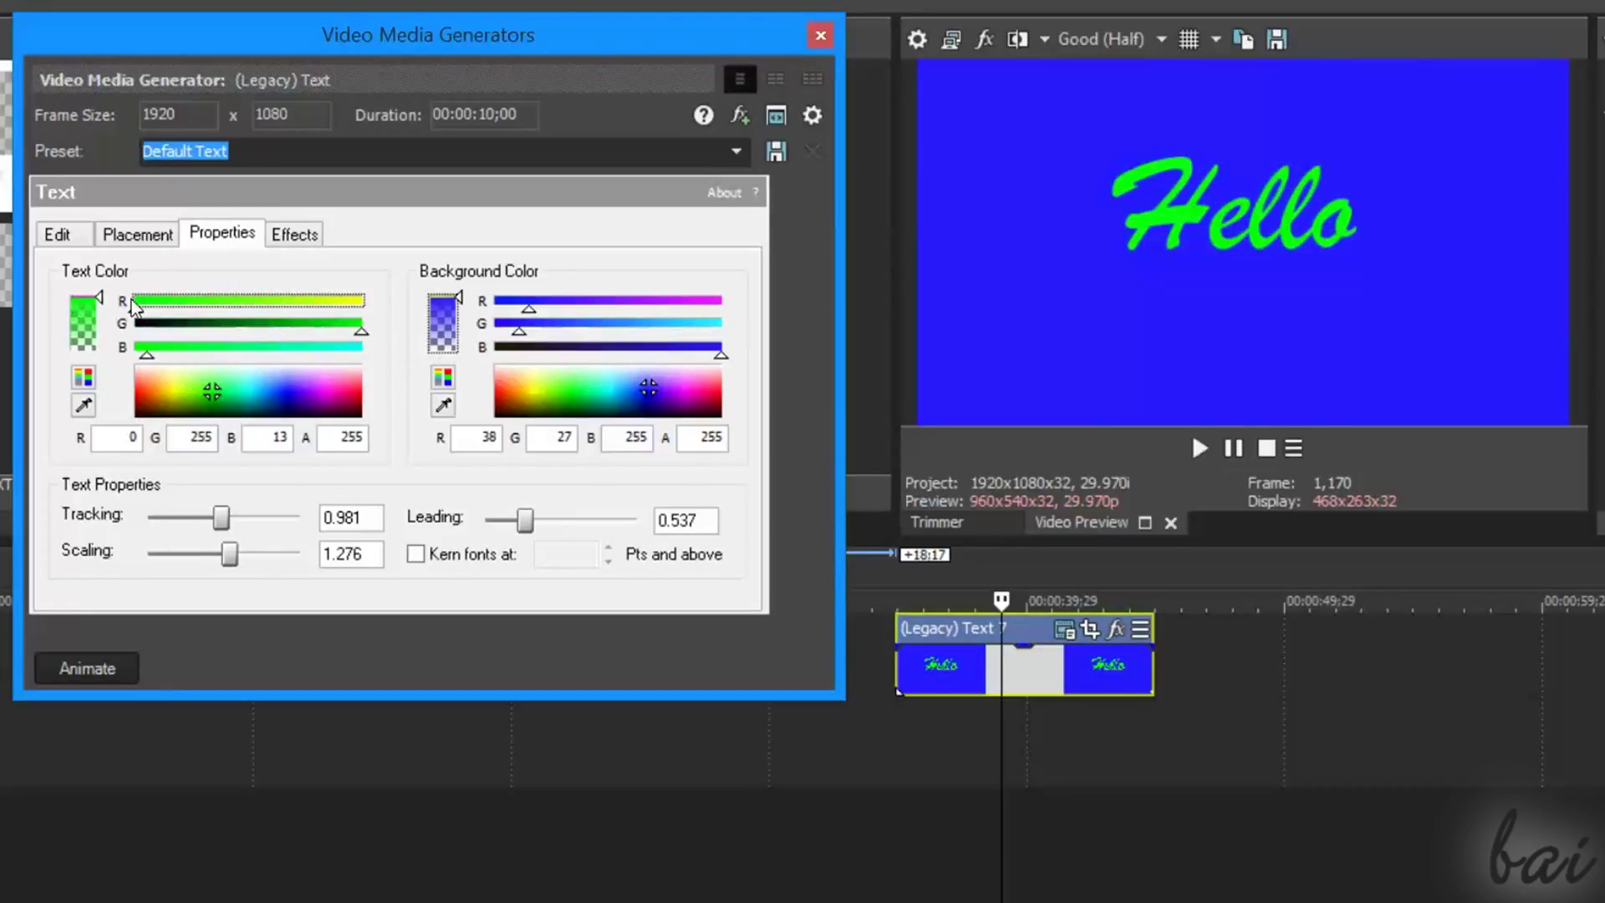
{"action": "mouse_move", "coordinate": [132, 299]}
{"action": "left_mouse_down"}
{"action": "mouse_move", "coordinate": [390, 301]}
{"action": "mouse_move", "coordinate": [230, 340]}
{"action": "mouse_move", "coordinate": [356, 330]}
{"action": "left_mouse_up"}
{"action": "mouse_move", "coordinate": [146, 360]}
{"action": "left_mouse_down"}
{"action": "mouse_move", "coordinate": [292, 347]}
{"action": "mouse_move", "coordinate": [137, 363]}
{"action": "mouse_move", "coordinate": [271, 352]}
{"action": "mouse_move", "coordinate": [150, 354]}
{"action": "mouse_move", "coordinate": [353, 395]}
{"action": "left_mouse_up"}
{"action": "mouse_move", "coordinate": [237, 389]}
{"action": "left_mouse_down"}
{"action": "mouse_move", "coordinate": [145, 390]}
{"action": "mouse_move", "coordinate": [98, 336]}
{"action": "mouse_move", "coordinate": [98, 298]}
{"action": "mouse_move", "coordinate": [66, 393]}
{"action": "mouse_move", "coordinate": [91, 263]}
{"action": "left_mouse_up"}
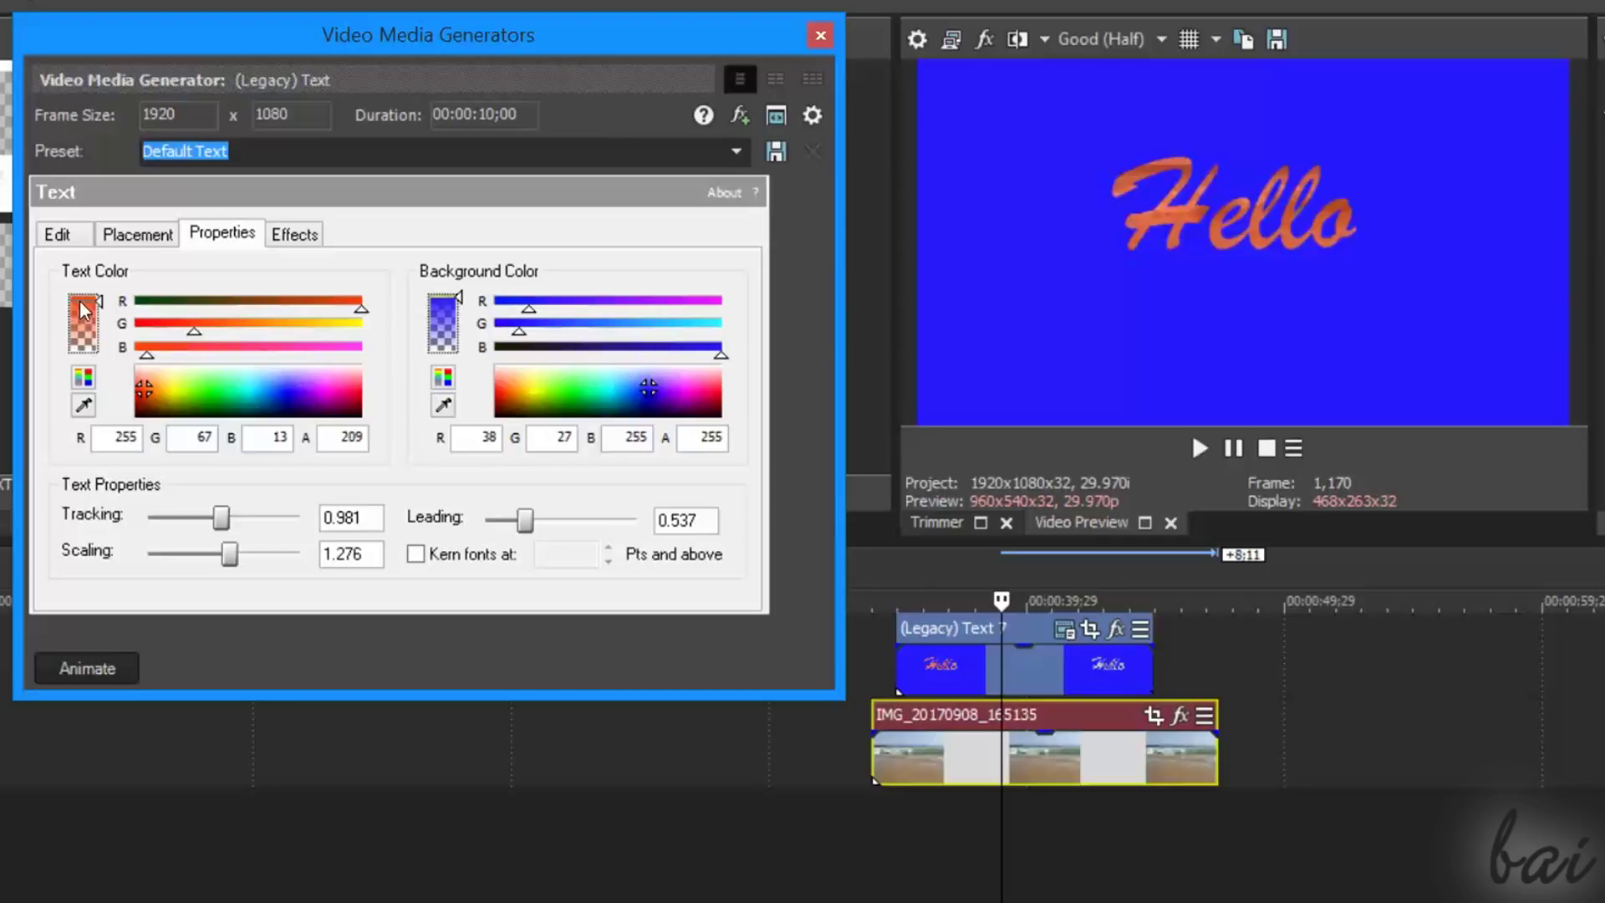
- Switch the text colour readout between HSL and RGB
{"action": "left_click", "coordinate": [80, 381]}
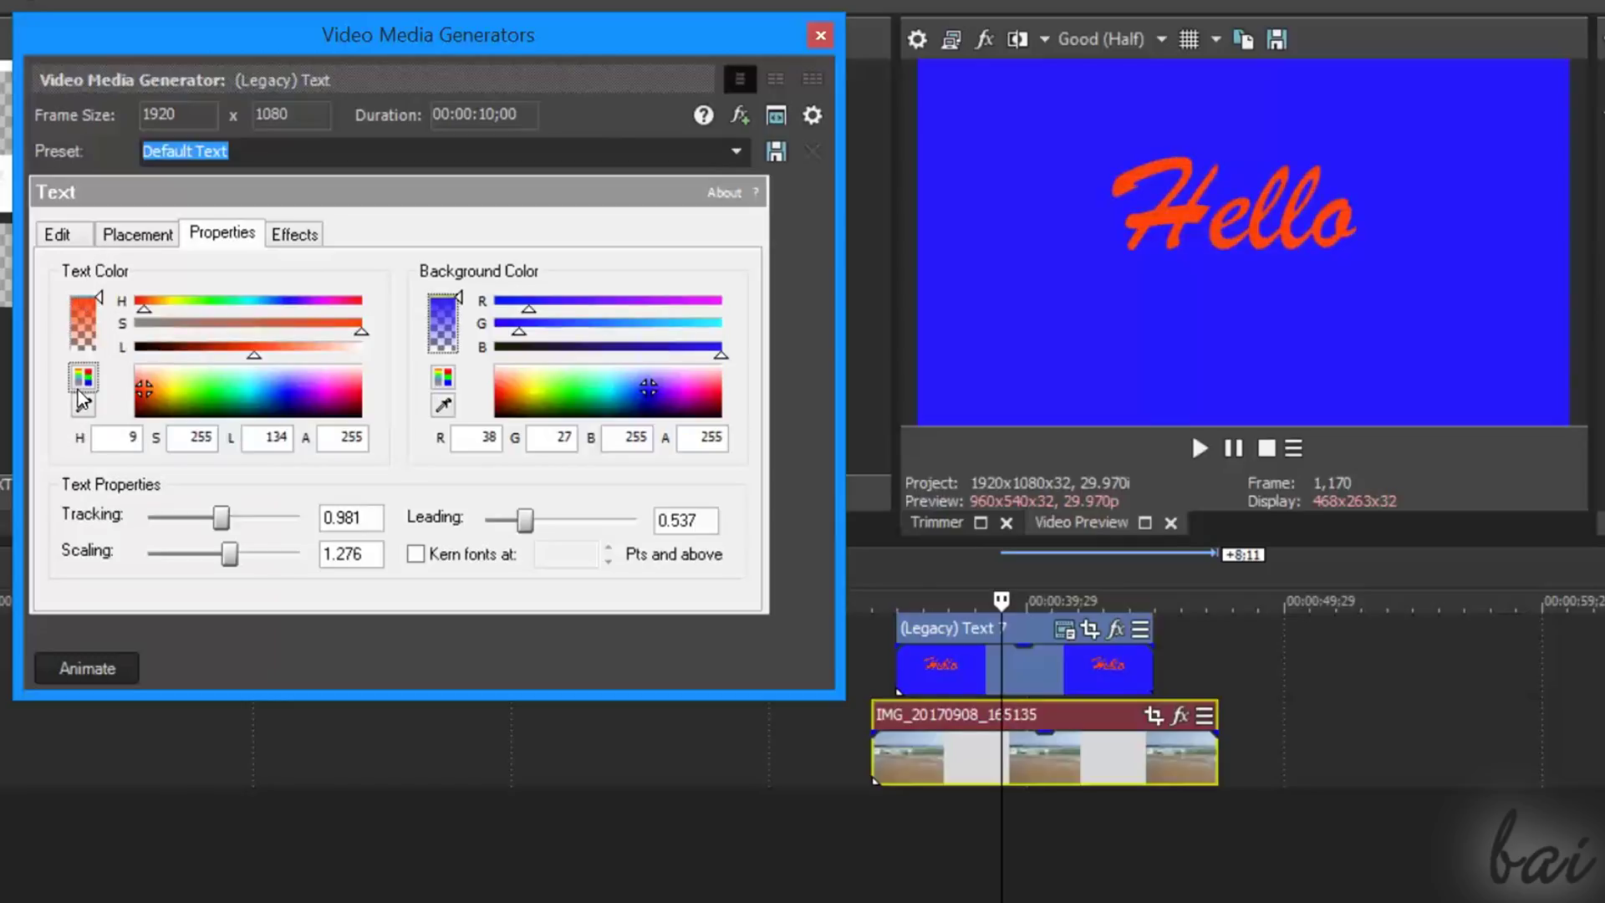
{"action": "left_click", "coordinate": [87, 381]}
{"action": "left_click", "coordinate": [79, 379]}
{"action": "left_click", "coordinate": [79, 378]}
{"action": "left_click", "coordinate": [82, 379]}
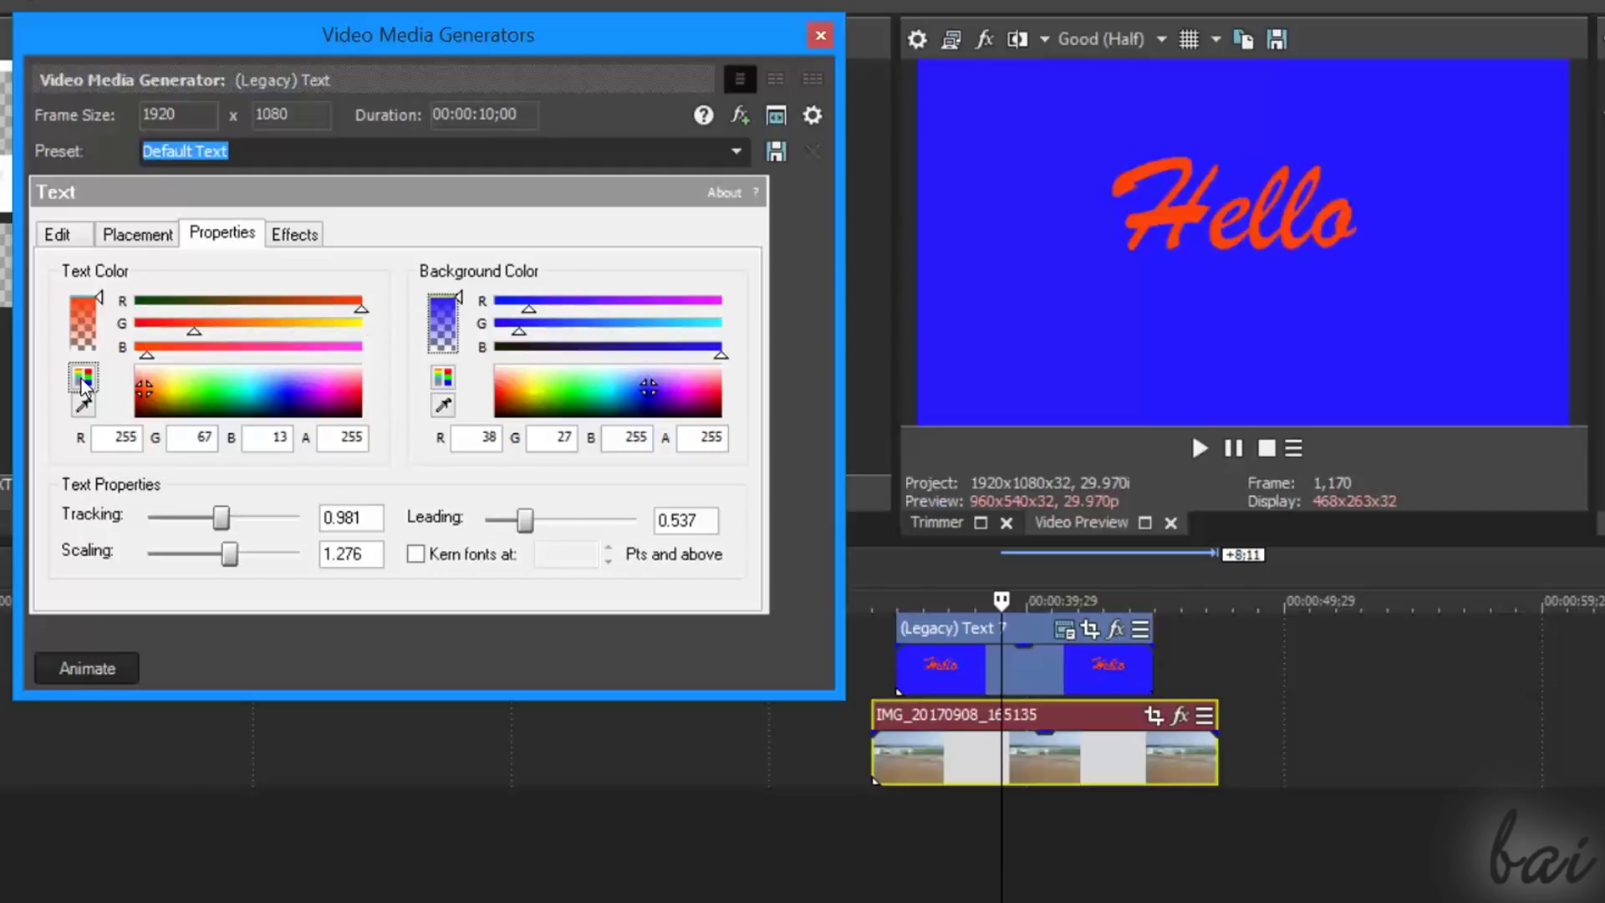
- Sample grey and then another on-screen colour as the text colour
{"action": "left_click", "coordinate": [82, 407]}
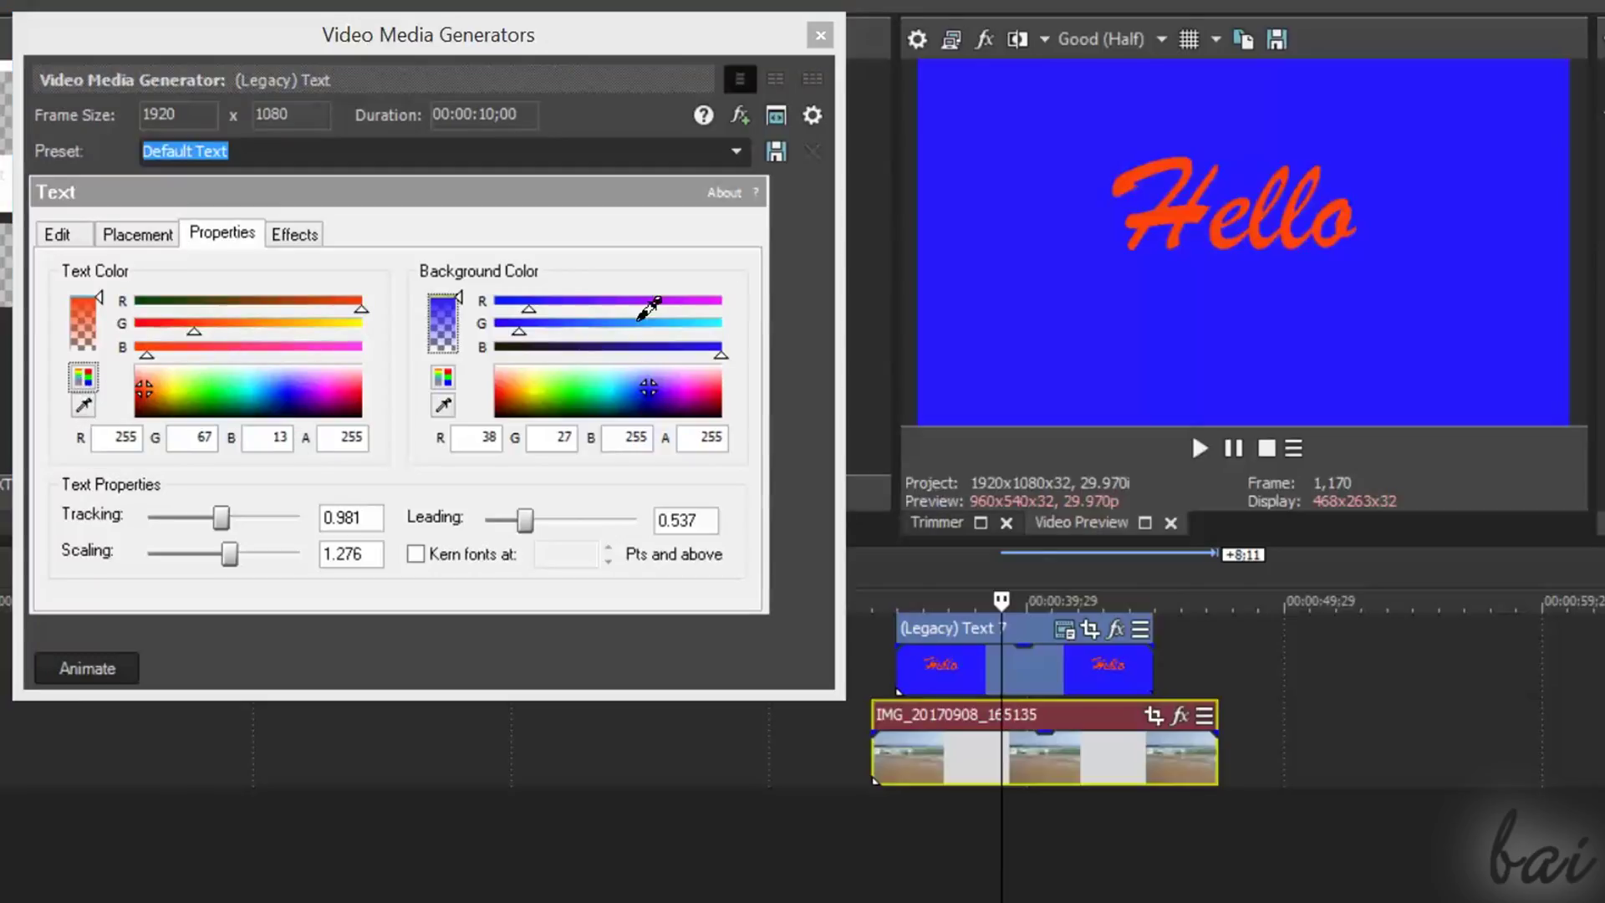
{"action": "left_click", "coordinate": [809, 256]}
{"action": "left_click", "coordinate": [83, 404]}
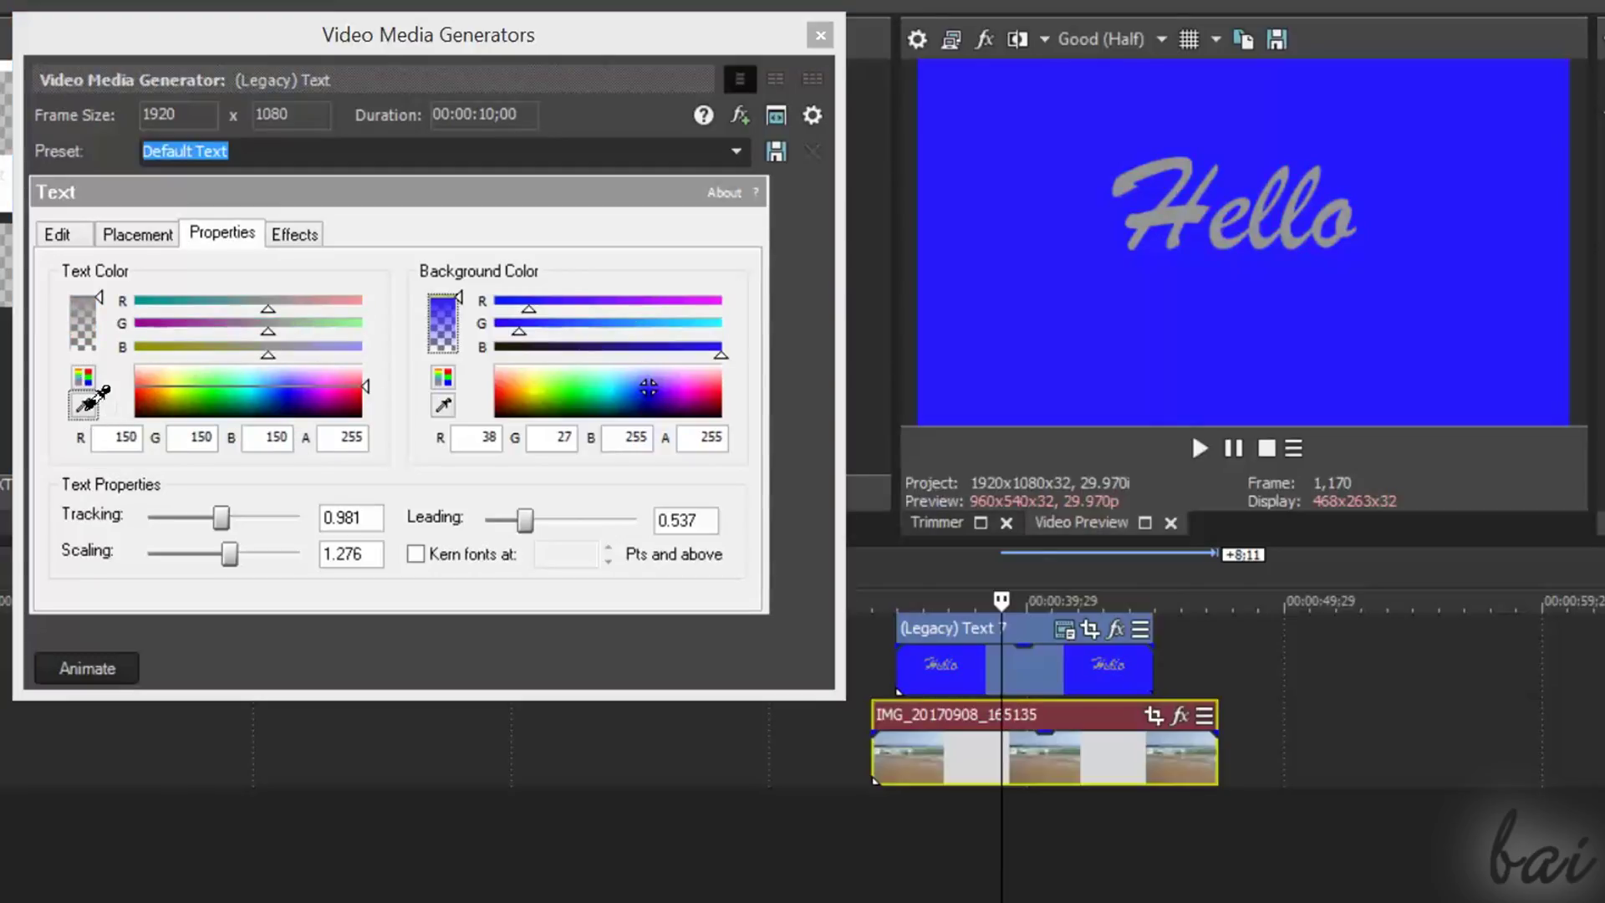
{"action": "left_click", "coordinate": [1036, 221]}
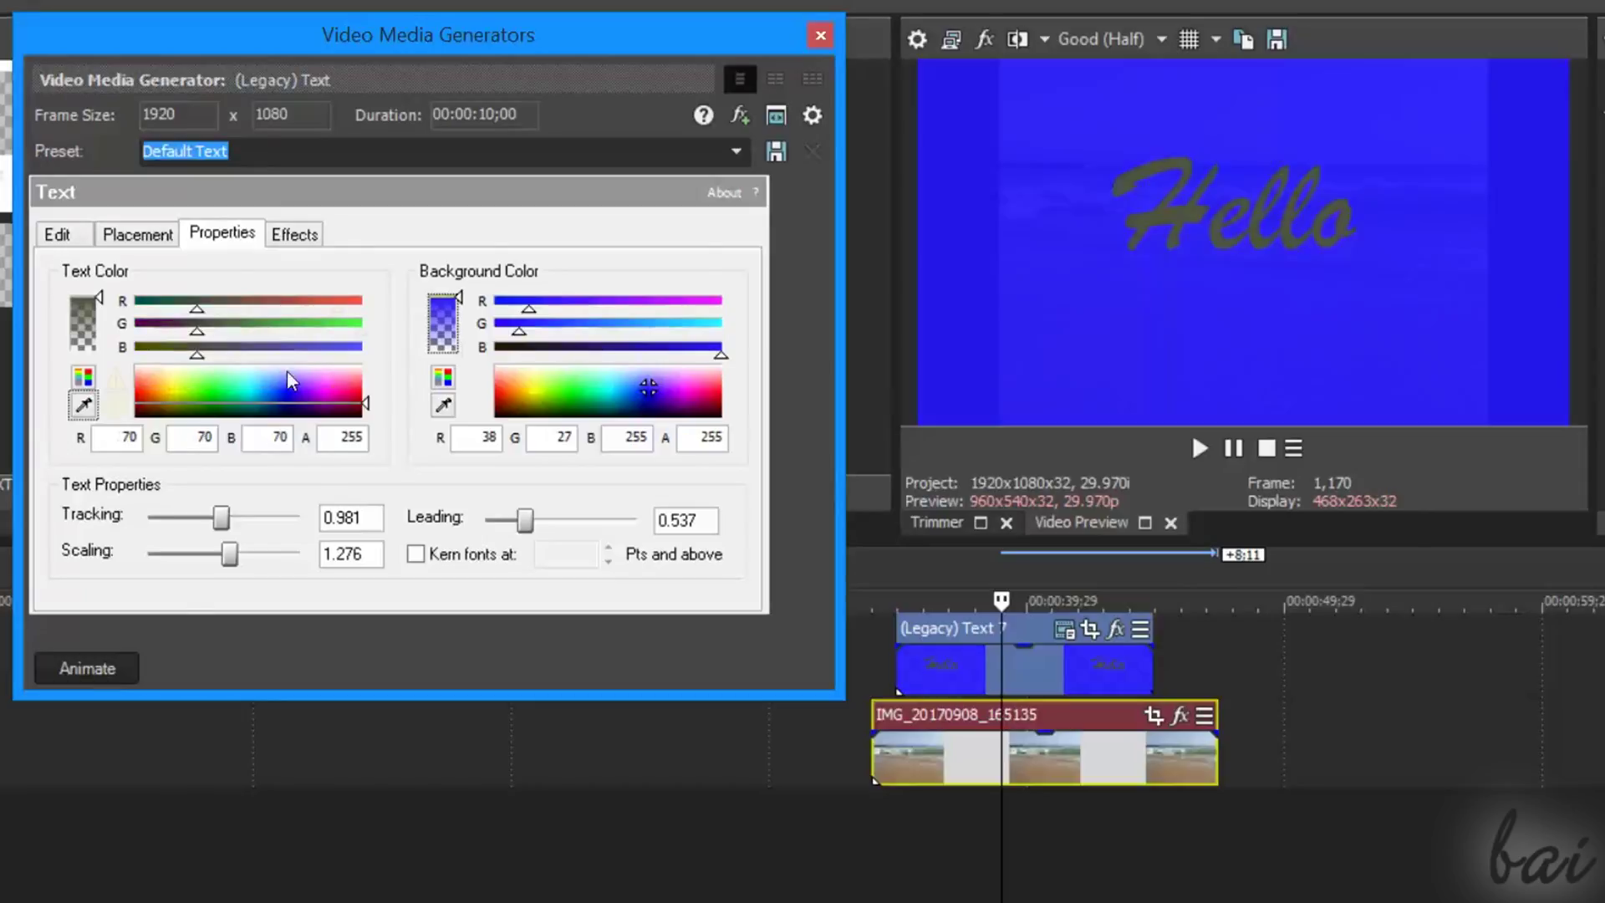
- Set a light blue, maximum-width outline, then turn the outline off
{"action": "left_click", "coordinate": [342, 297]}
{"action": "left_click", "coordinate": [330, 337]}
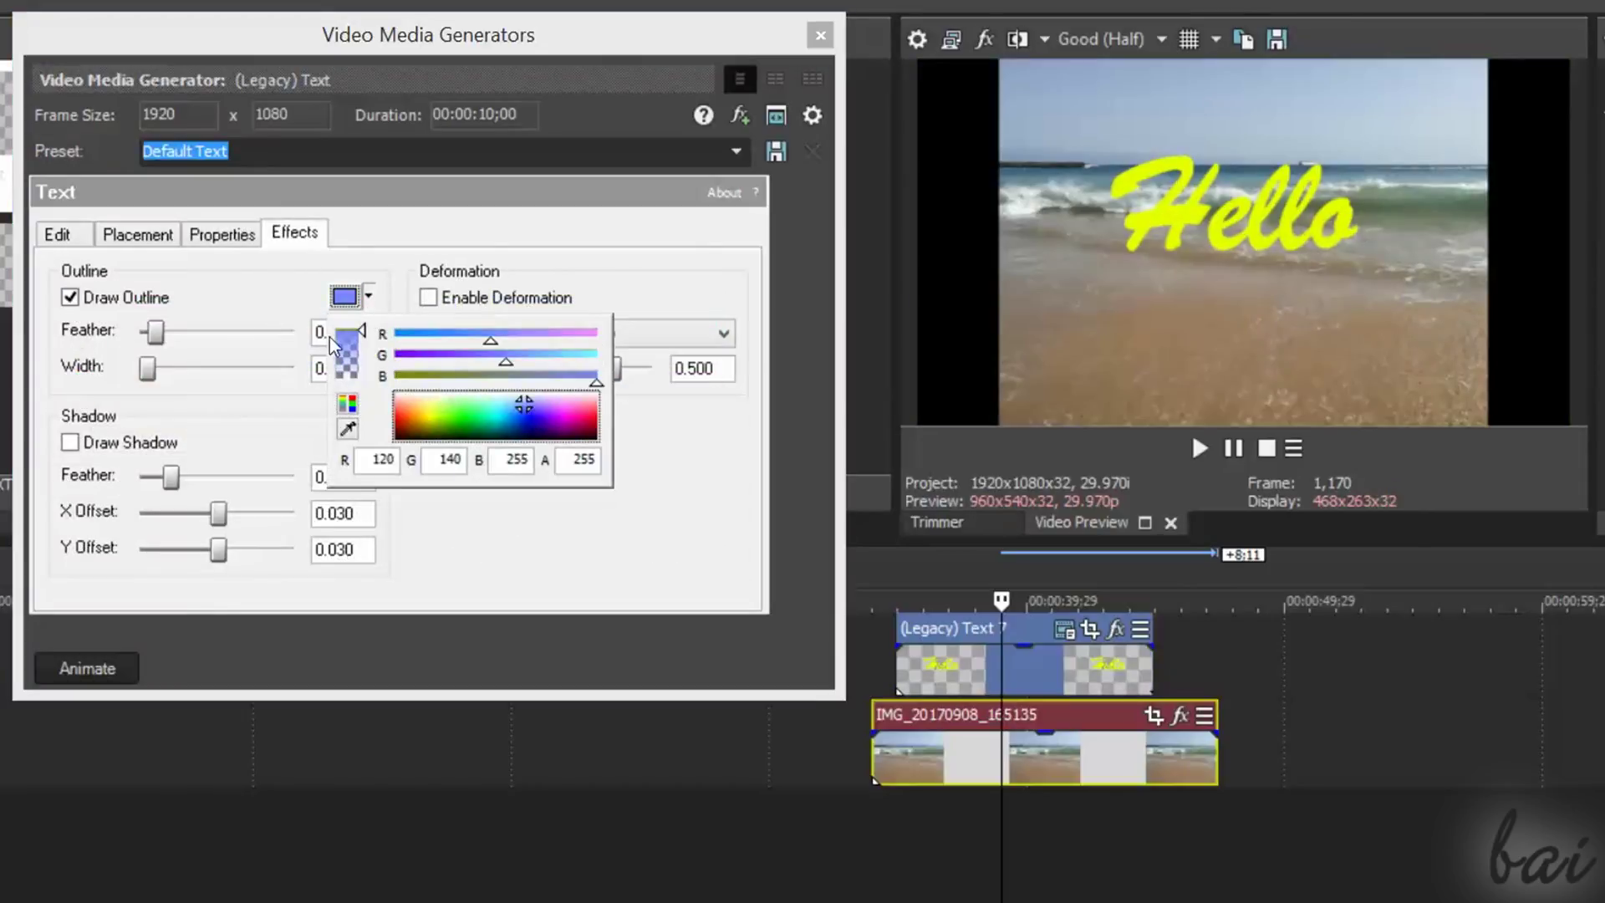
{"action": "mouse_move", "coordinate": [155, 332]}
{"action": "left_mouse_down"}
{"action": "mouse_move", "coordinate": [218, 332]}
{"action": "mouse_move", "coordinate": [264, 368]}
{"action": "mouse_move", "coordinate": [294, 368]}
{"action": "left_mouse_up"}
{"action": "left_click_drag", "start_coordinate": [217, 331], "coordinate": [185, 331]}
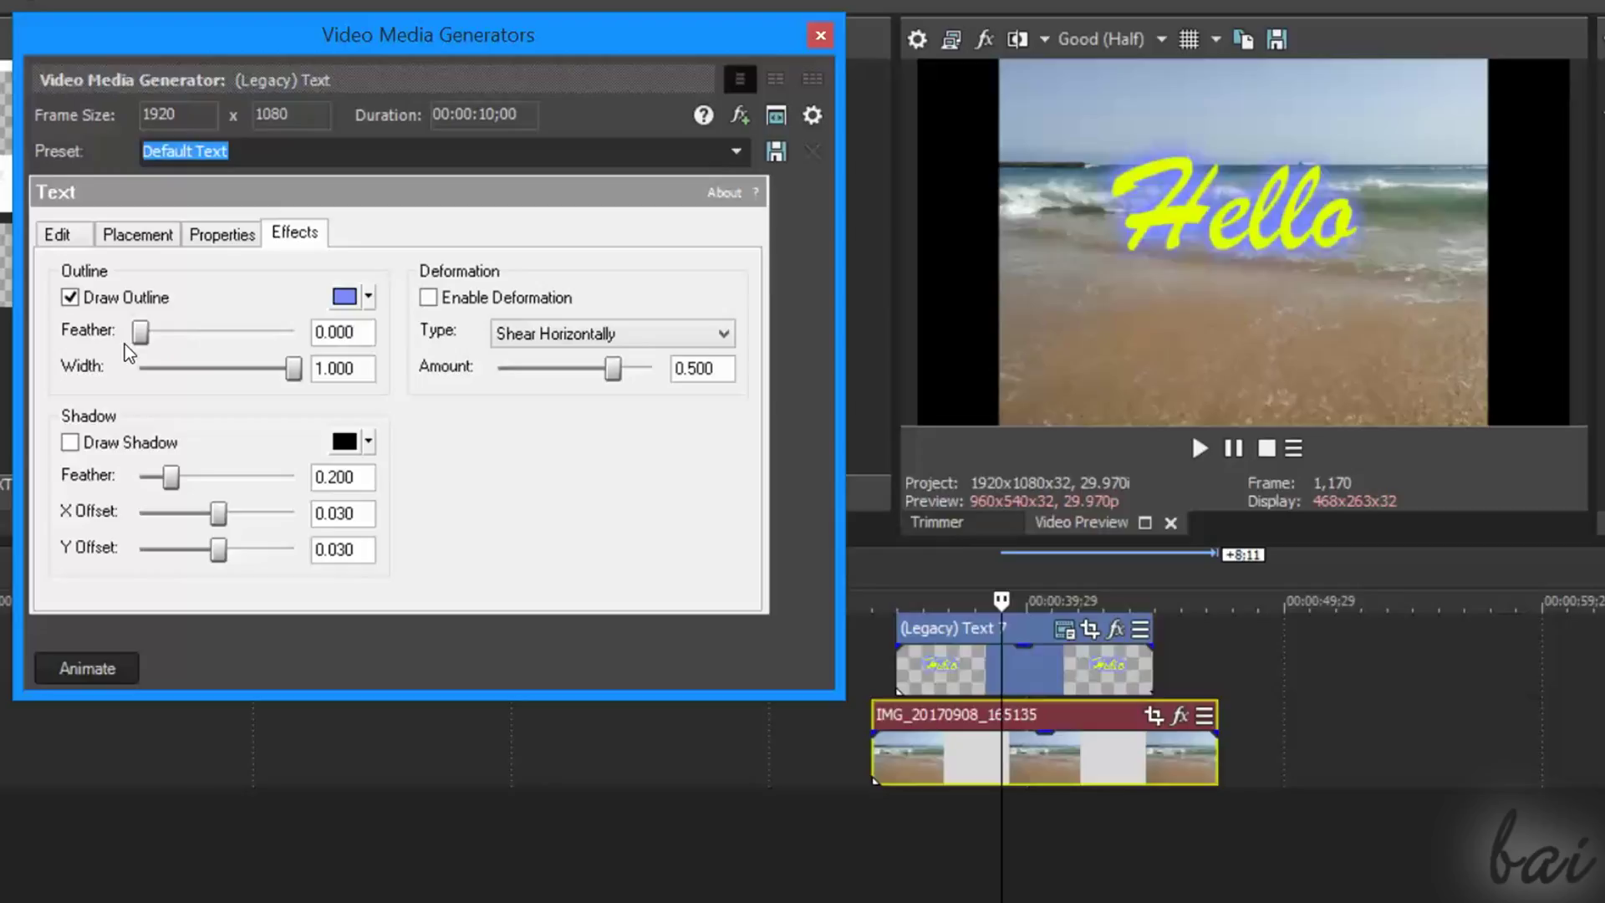
{"action": "left_click", "coordinate": [70, 297]}
- Enable a drop shadow with increased feather and X/Y offsets
{"action": "left_click", "coordinate": [70, 443]}
{"action": "mouse_move", "coordinate": [218, 512]}
{"action": "left_mouse_down"}
{"action": "mouse_move", "coordinate": [244, 513]}
{"action": "mouse_move", "coordinate": [229, 513]}
{"action": "left_mouse_up"}
{"action": "left_click_drag", "start_coordinate": [218, 547], "coordinate": [222, 549]}
{"action": "left_click_drag", "start_coordinate": [170, 476], "coordinate": [205, 476]}
- Toggle text deformation and finish with horizontal shear enabled
{"action": "left_click", "coordinate": [428, 297]}
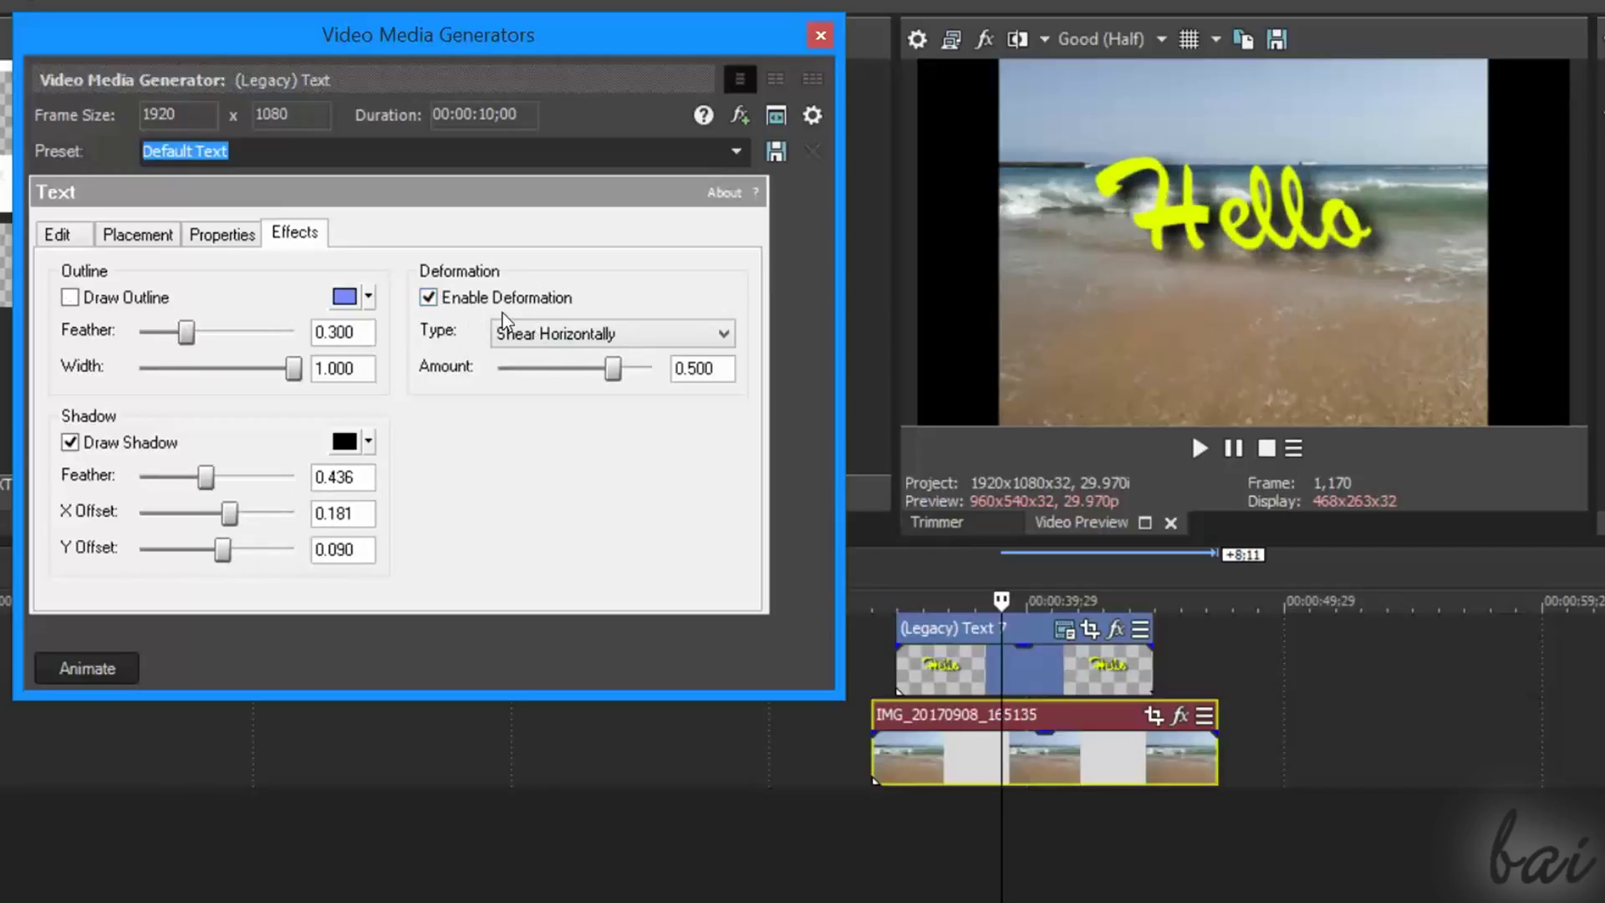
{"action": "left_click", "coordinate": [430, 297]}
{"action": "mouse_move", "coordinate": [612, 368]}
{"action": "left_mouse_down"}
{"action": "mouse_move", "coordinate": [528, 368]}
{"action": "mouse_move", "coordinate": [613, 367]}
{"action": "left_mouse_up"}
{"action": "left_click", "coordinate": [428, 298]}
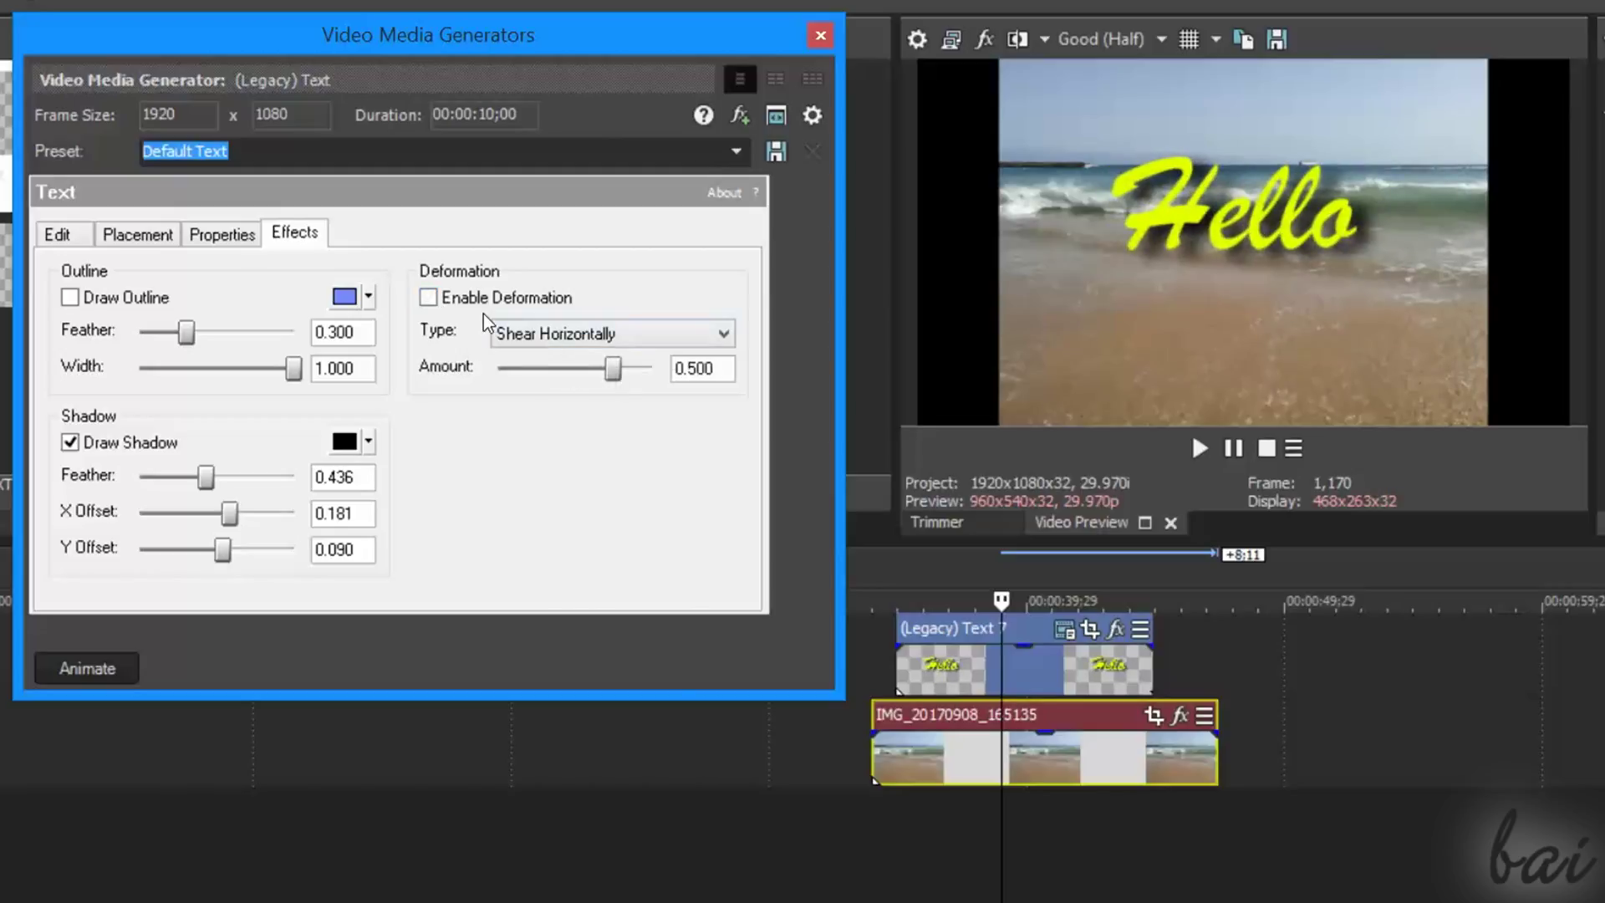
{"action": "left_click", "coordinate": [430, 297]}
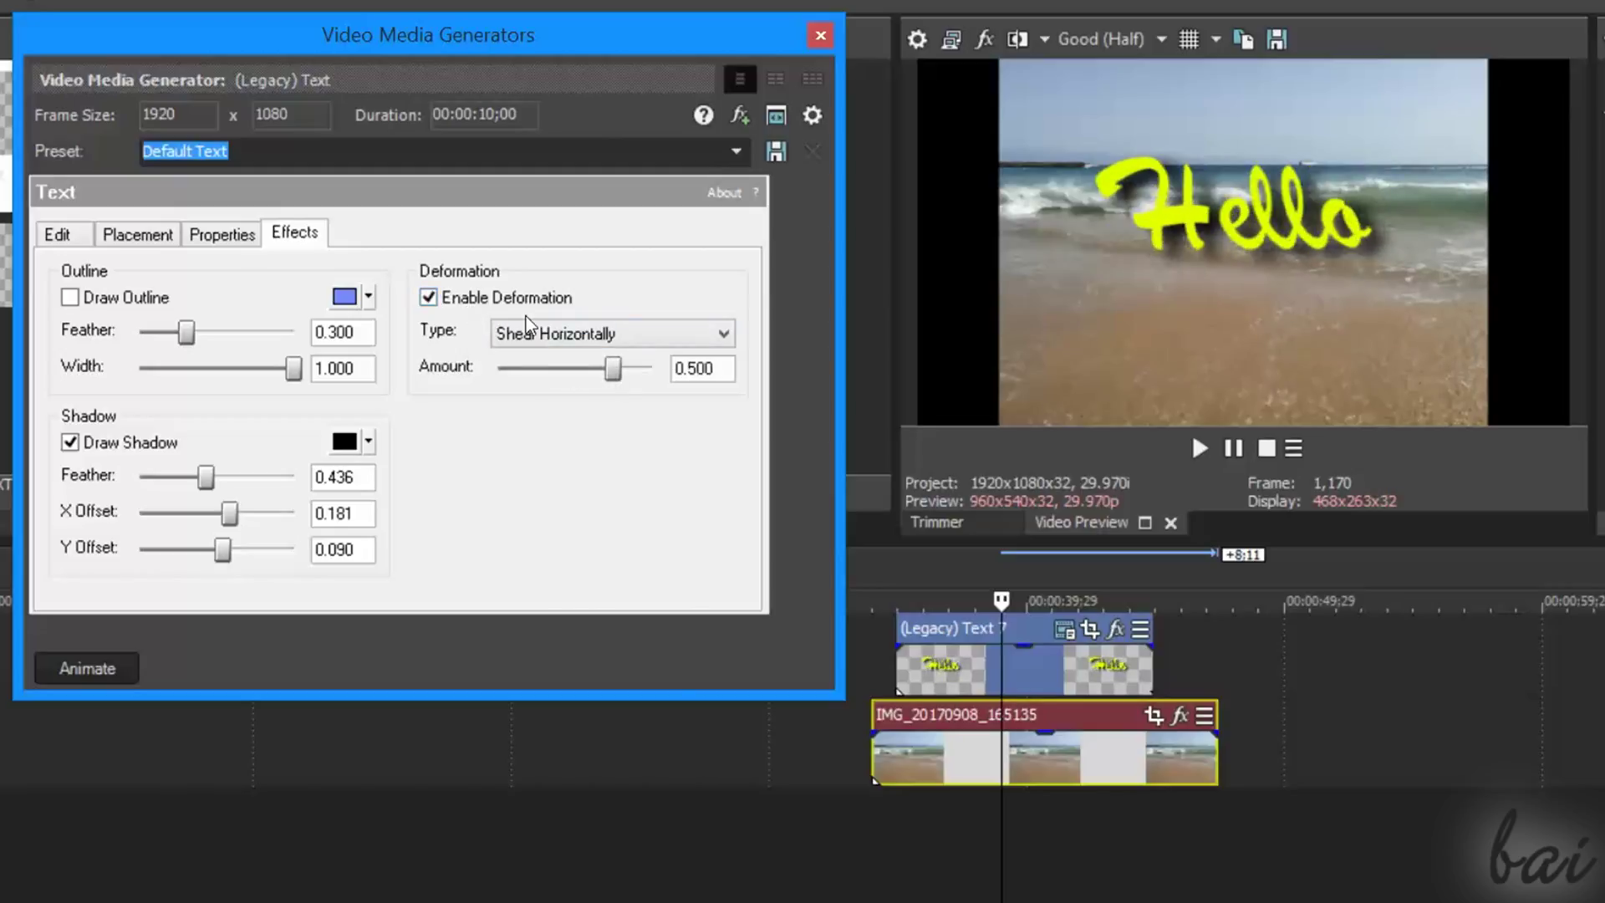
{"action": "left_click", "coordinate": [429, 297]}
{"action": "left_click", "coordinate": [429, 297]}
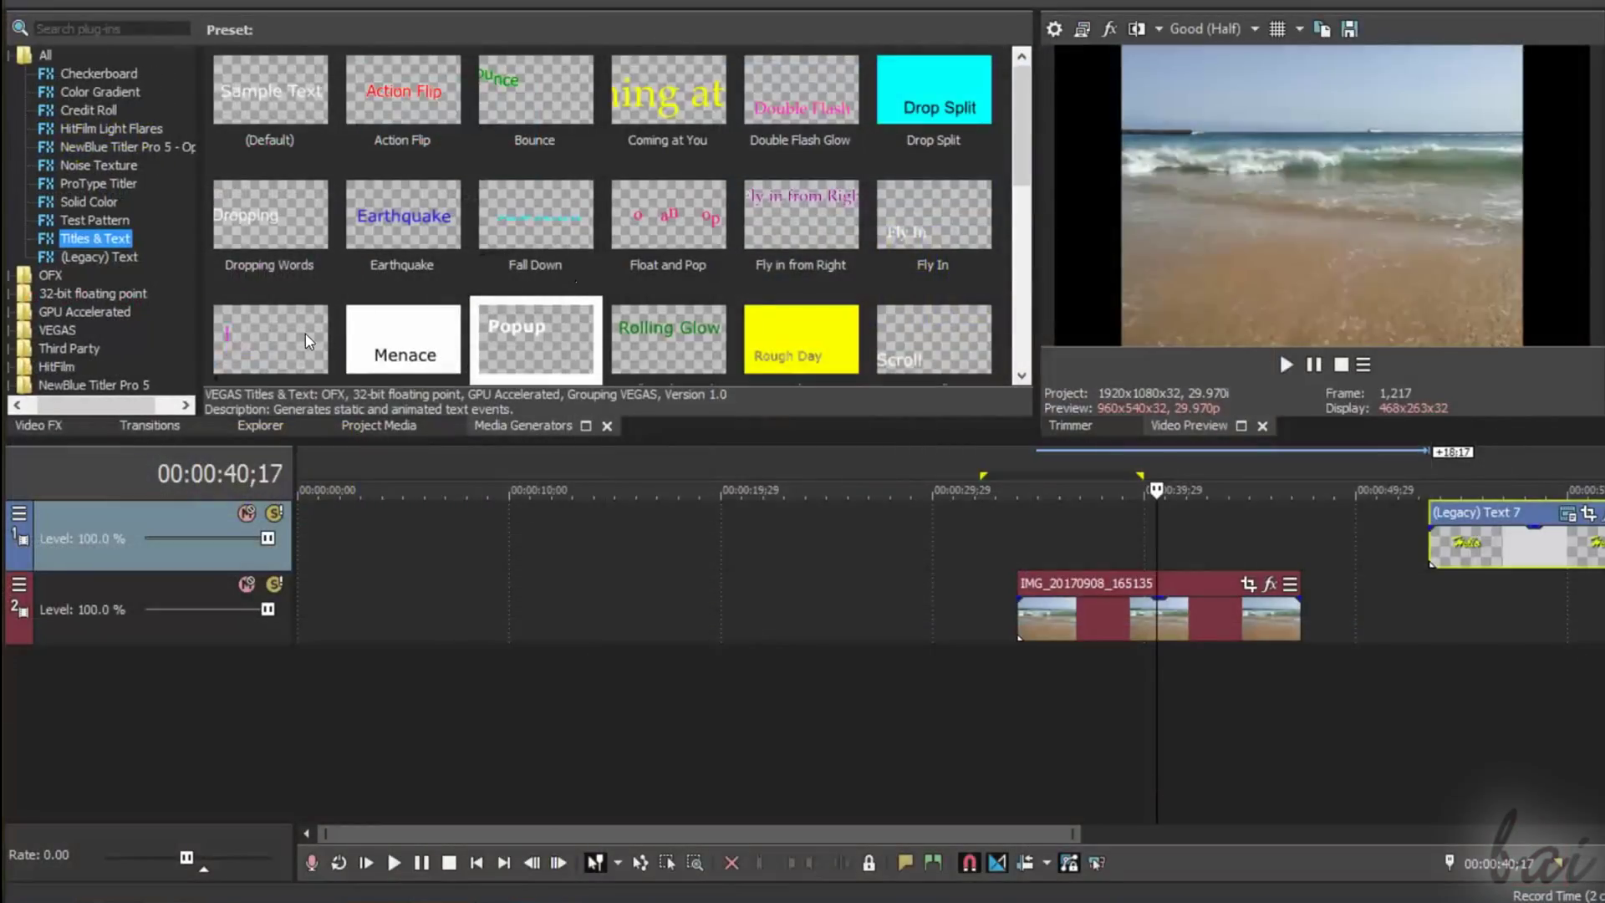
- Drag the Jump title preset onto track 1 above the beach clip
{"action": "left_click_drag", "start_coordinate": [271, 342], "coordinate": [1094, 525]}
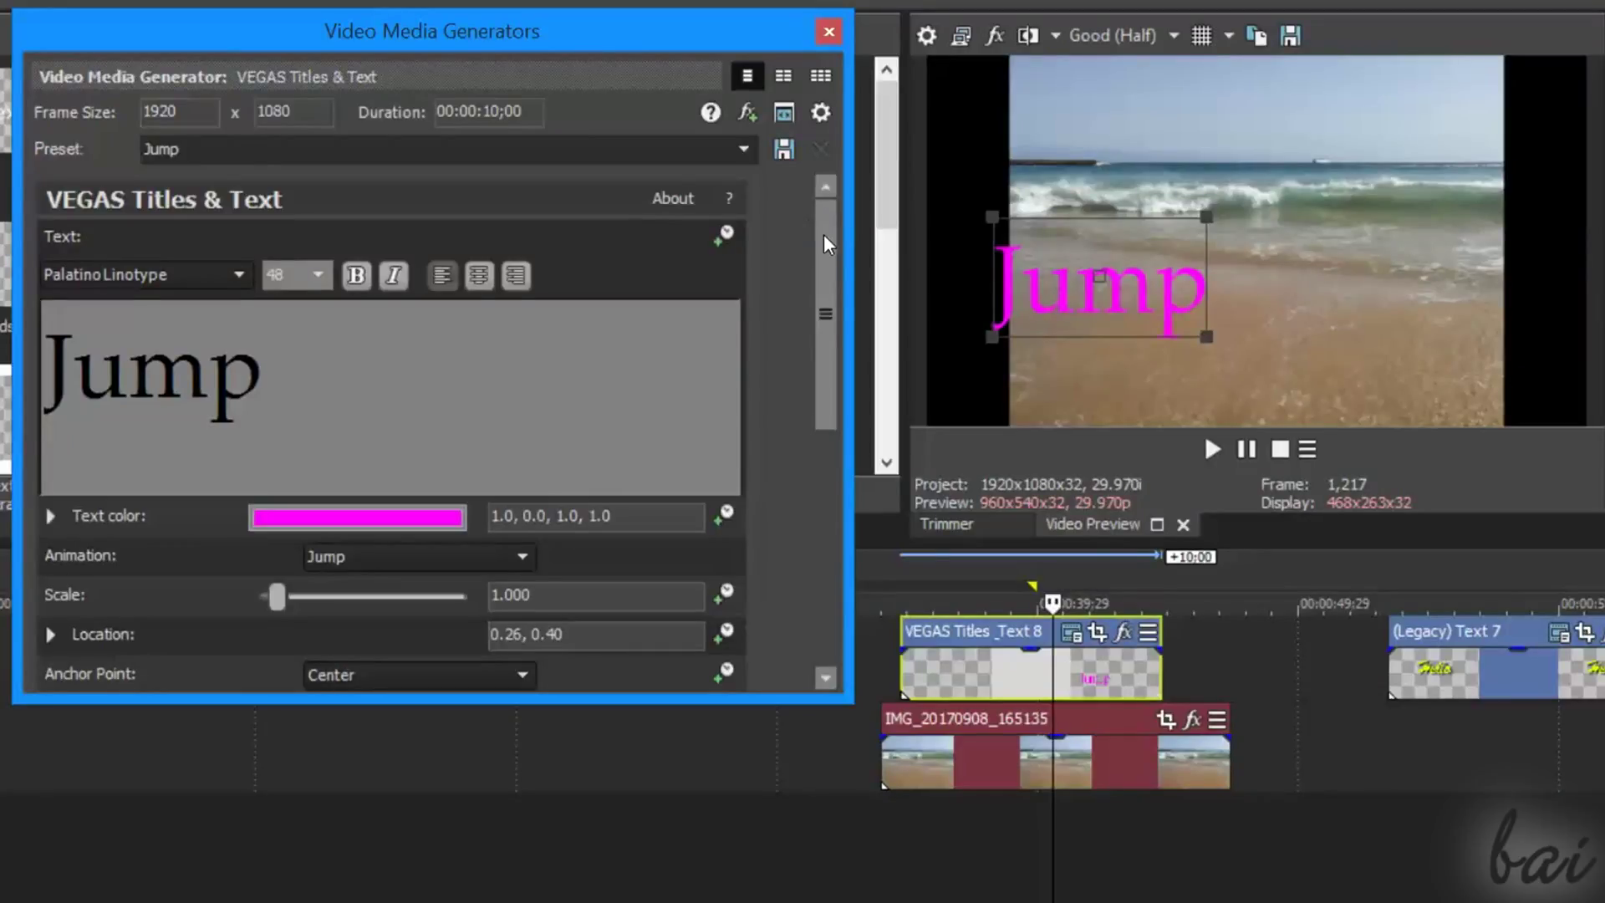
{"action": "mouse_move", "coordinate": [825, 235]}
{"action": "left_mouse_down"}
{"action": "mouse_move", "coordinate": [834, 427]}
{"action": "mouse_move", "coordinate": [855, 505]}
{"action": "mouse_move", "coordinate": [827, 220]}
{"action": "mouse_move", "coordinate": [829, 488]}
{"action": "left_mouse_up"}
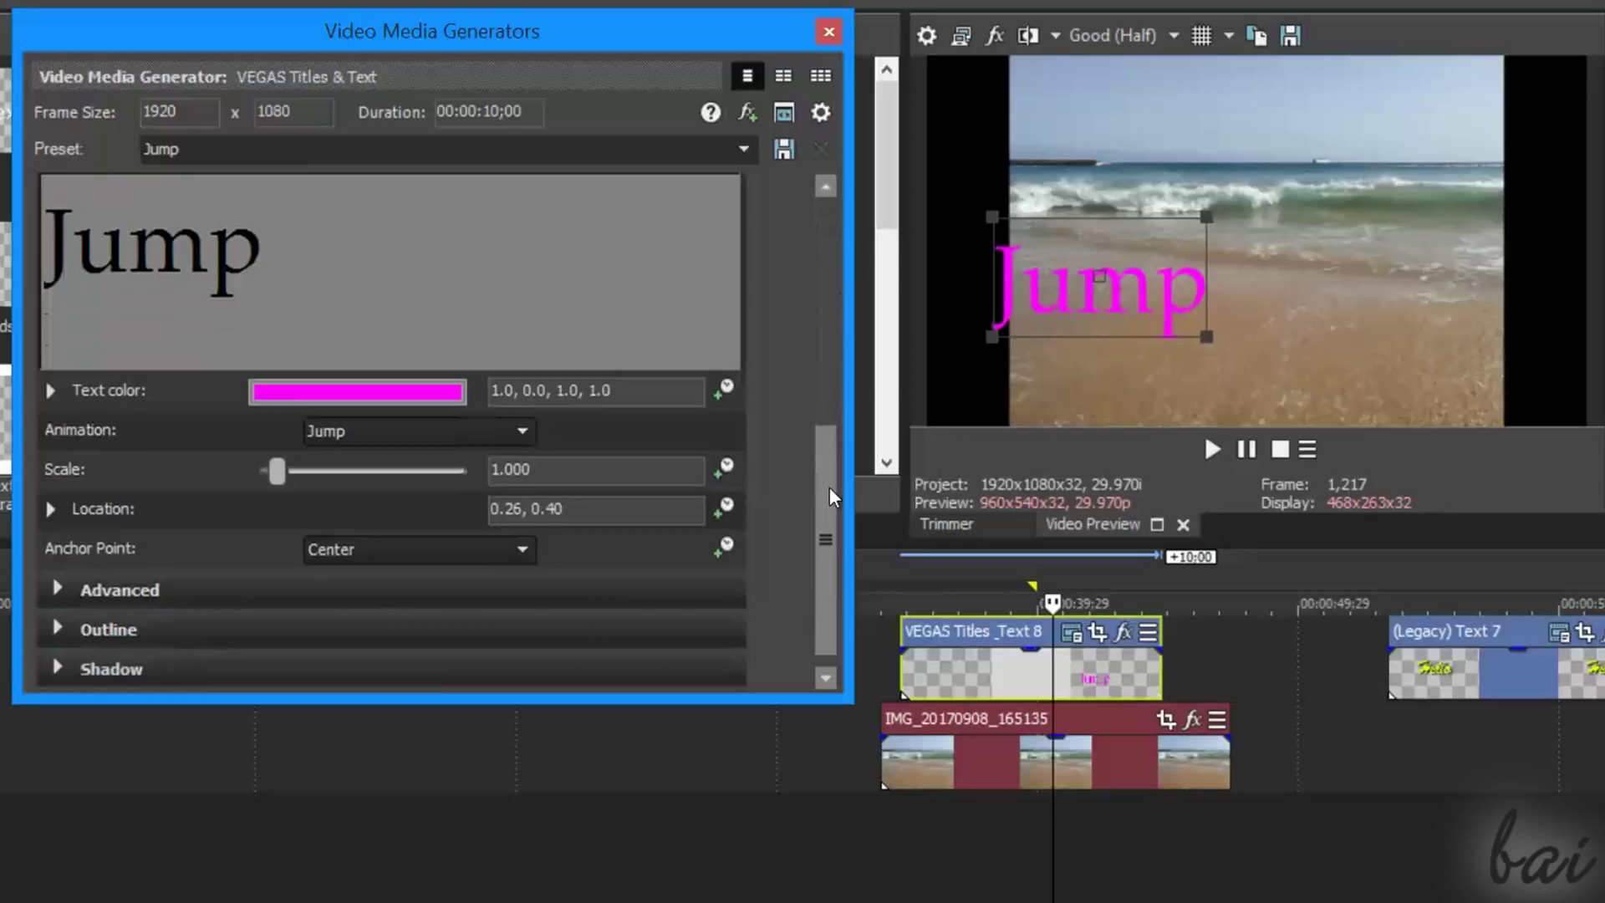
{"action": "left_click_drag", "start_coordinate": [263, 257], "coordinate": [65, 200]}
{"action": "type", "text": "He"}
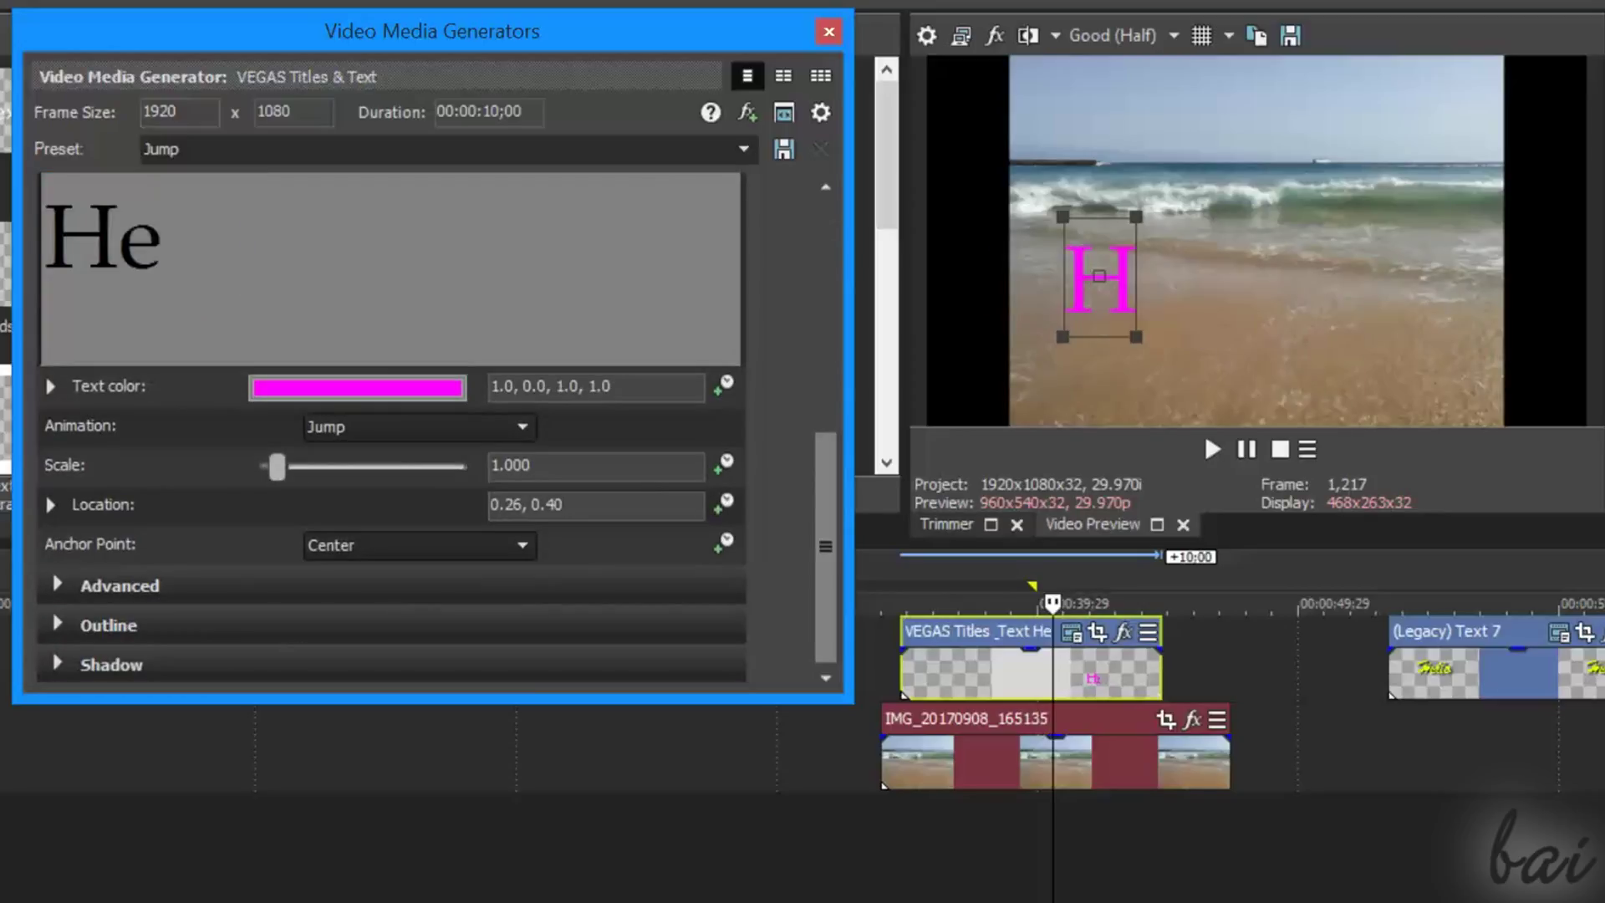
{"action": "type", "text": "llo"}
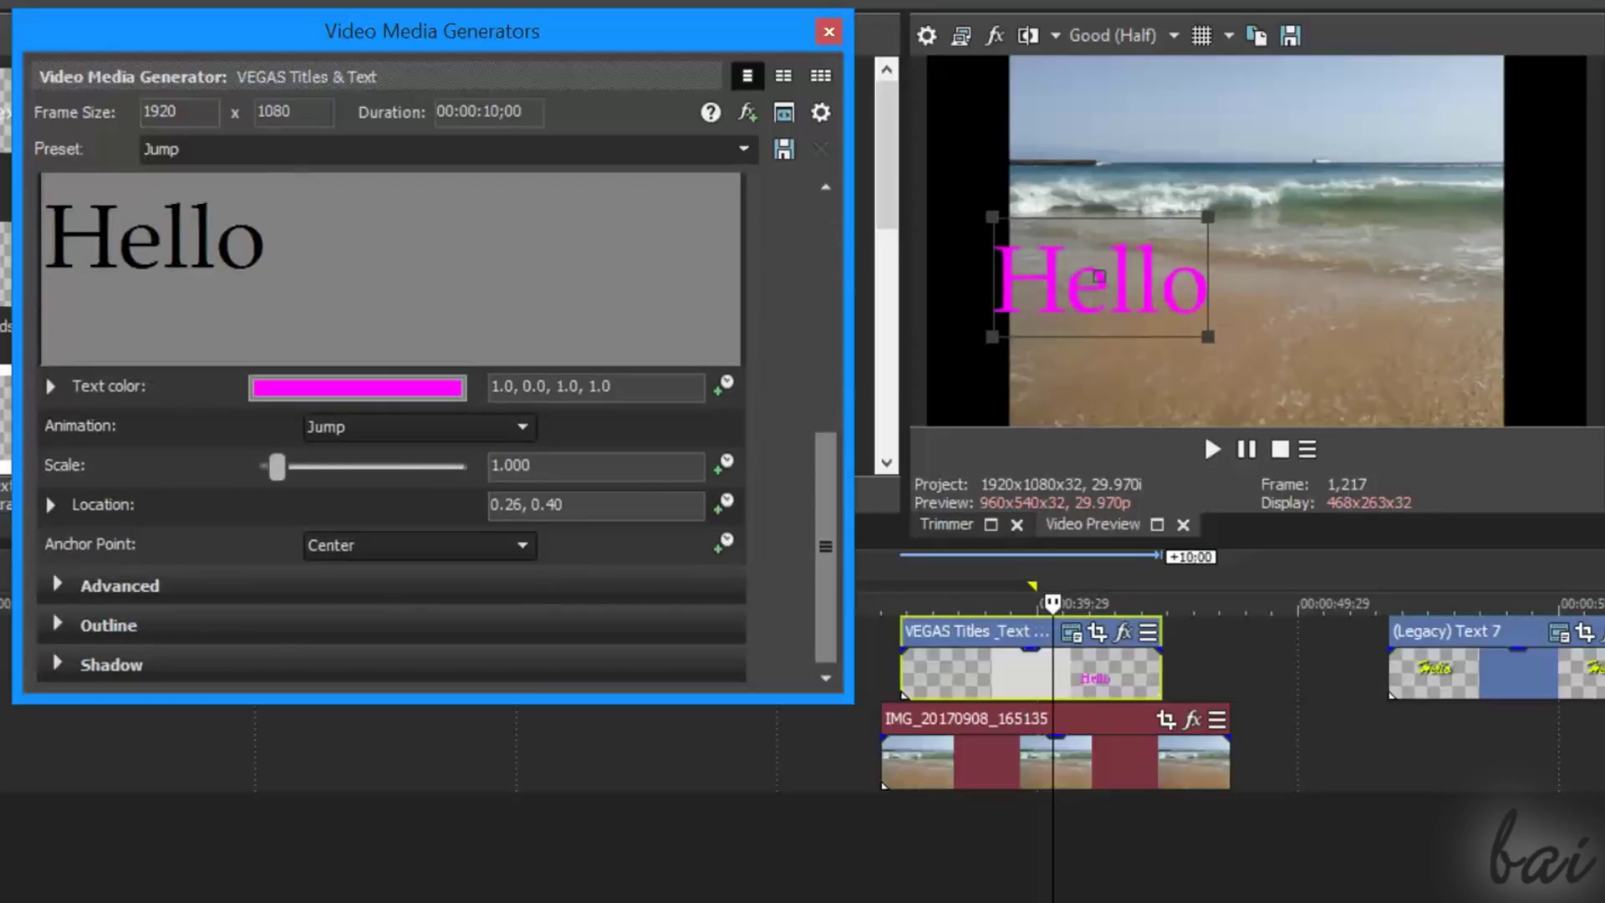
- Set the title text colour to a bright yellow
{"action": "left_click", "coordinate": [338, 387]}
{"action": "left_click", "coordinate": [344, 534]}
{"action": "left_click_drag", "start_coordinate": [346, 536], "coordinate": [375, 642]}
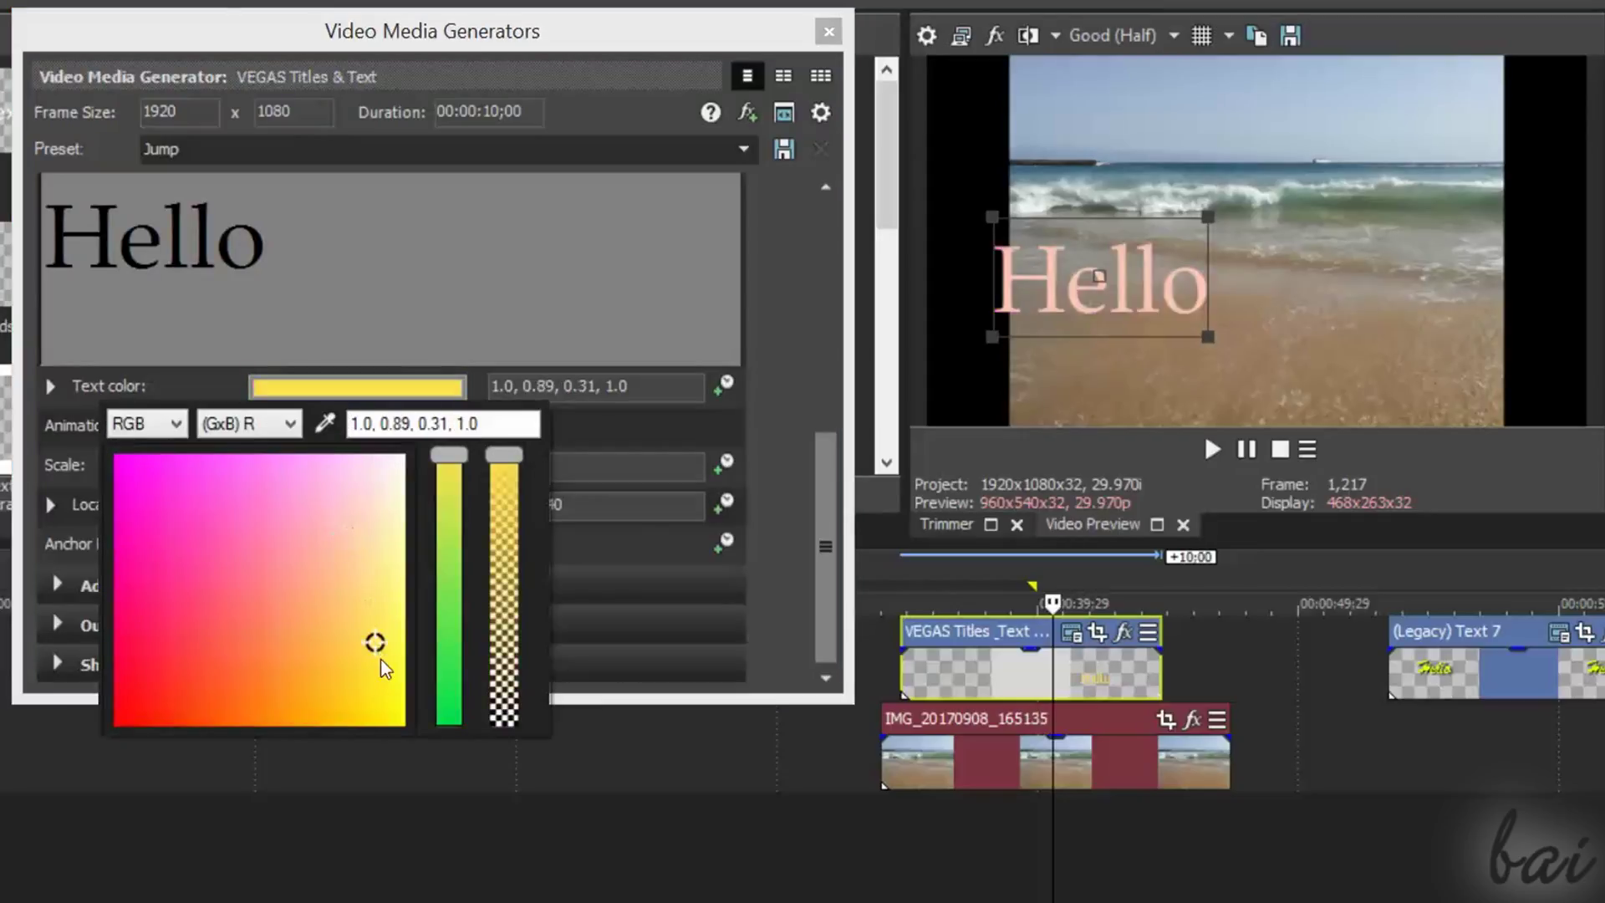
{"action": "left_click", "coordinate": [423, 386]}
{"action": "key", "text": "Return"}
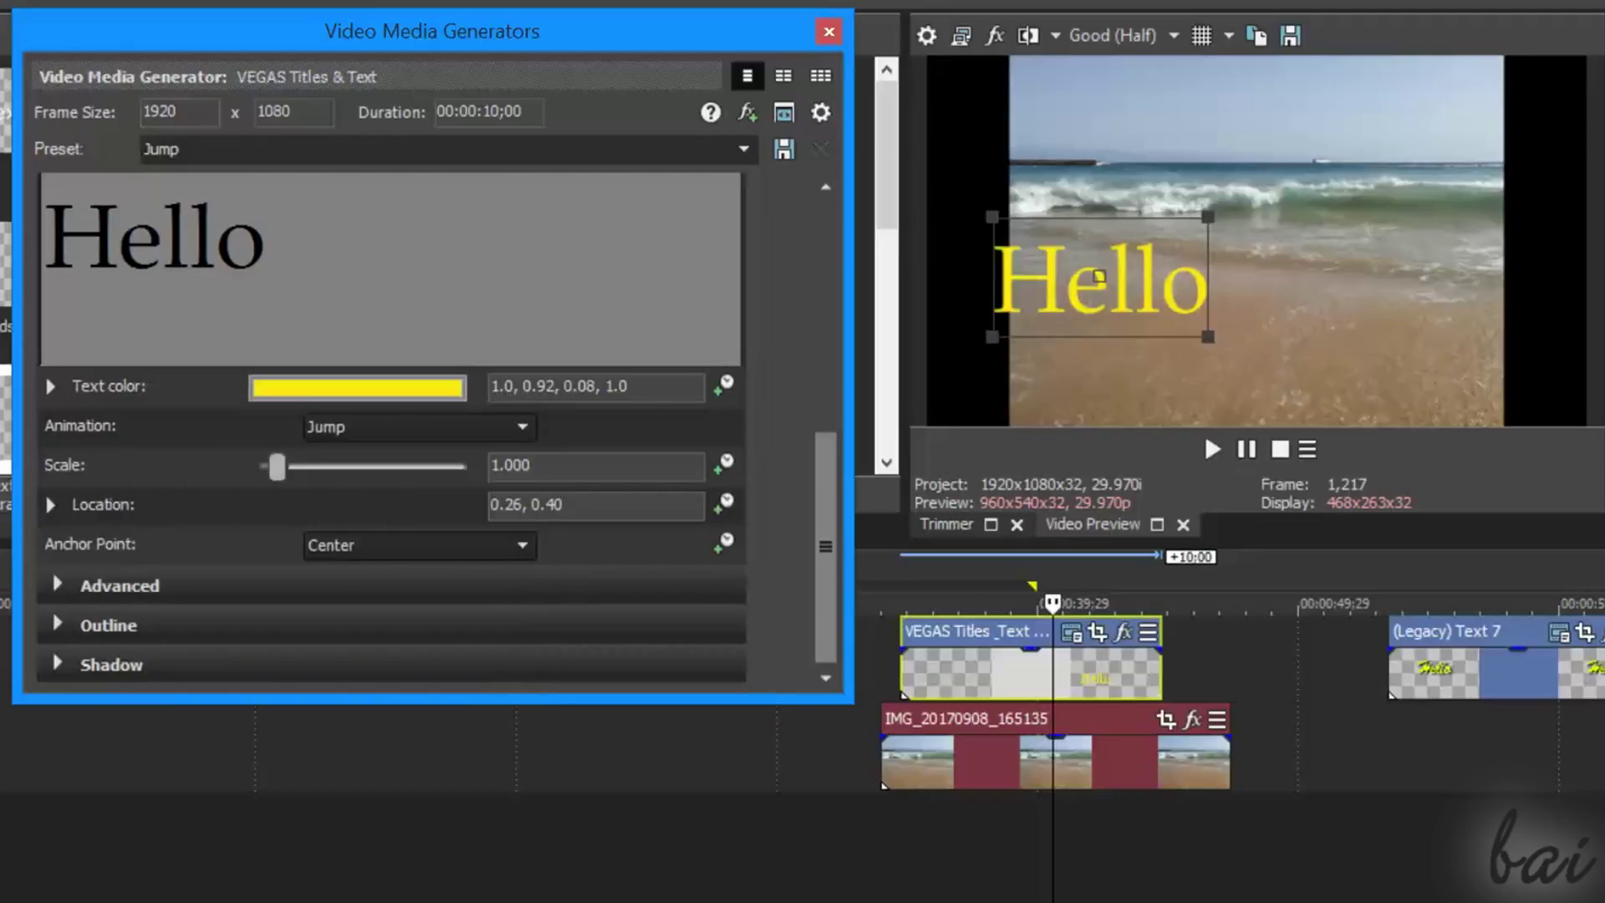
- Change the Hello font, scale the title to 0.773, and move it near centre
{"action": "double_click", "coordinate": [206, 251]}
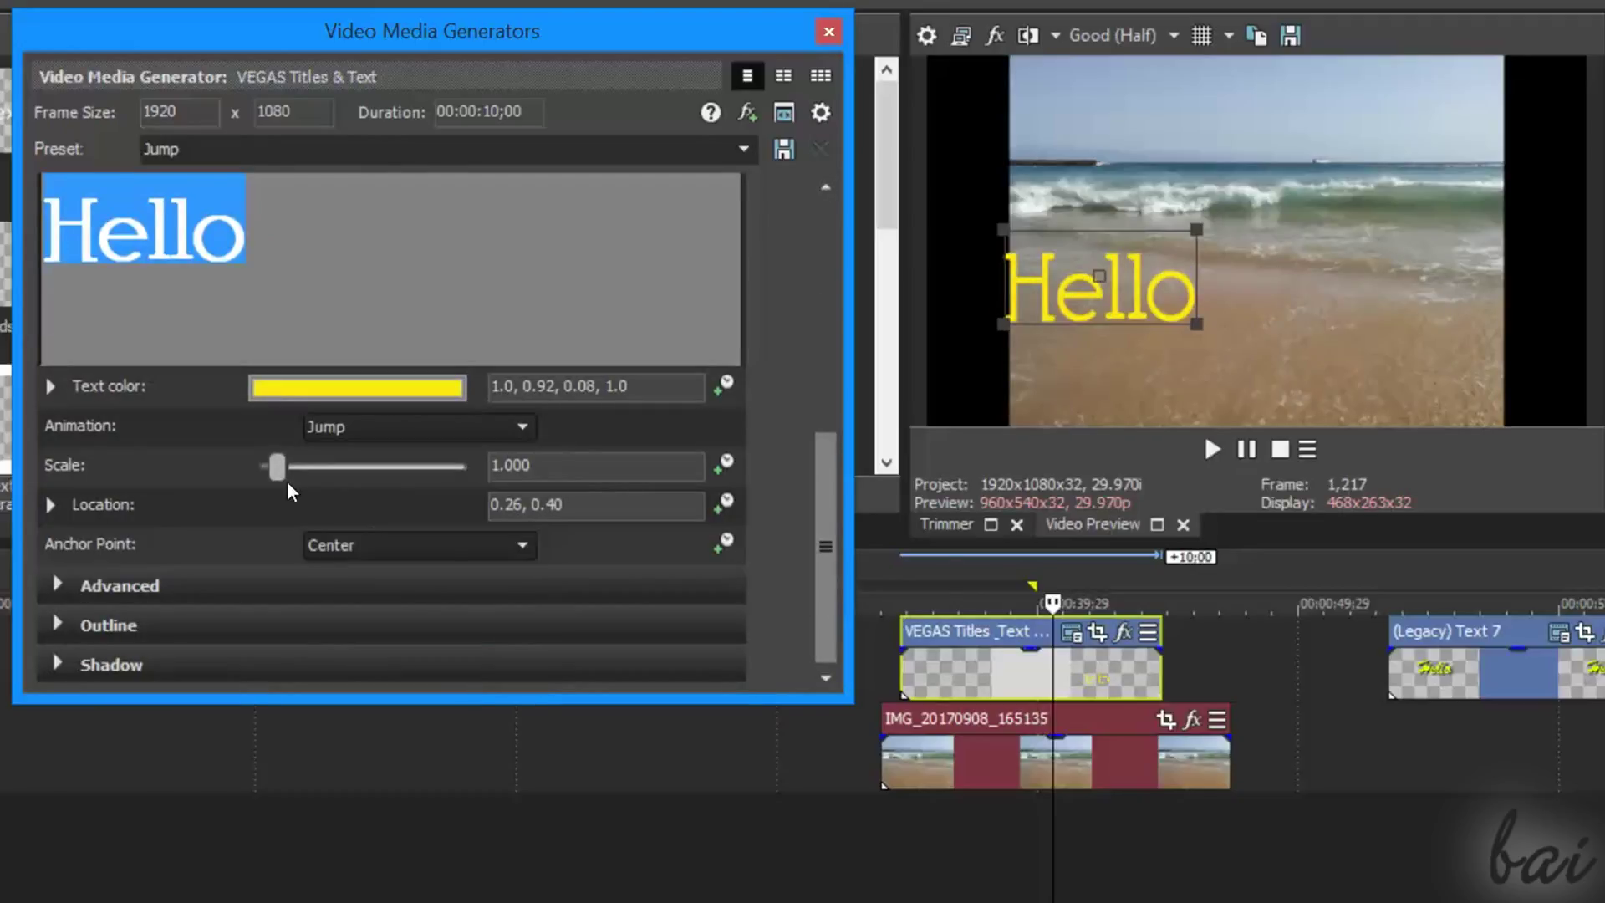
{"action": "left_click_drag", "start_coordinate": [280, 476], "coordinate": [259, 478]}
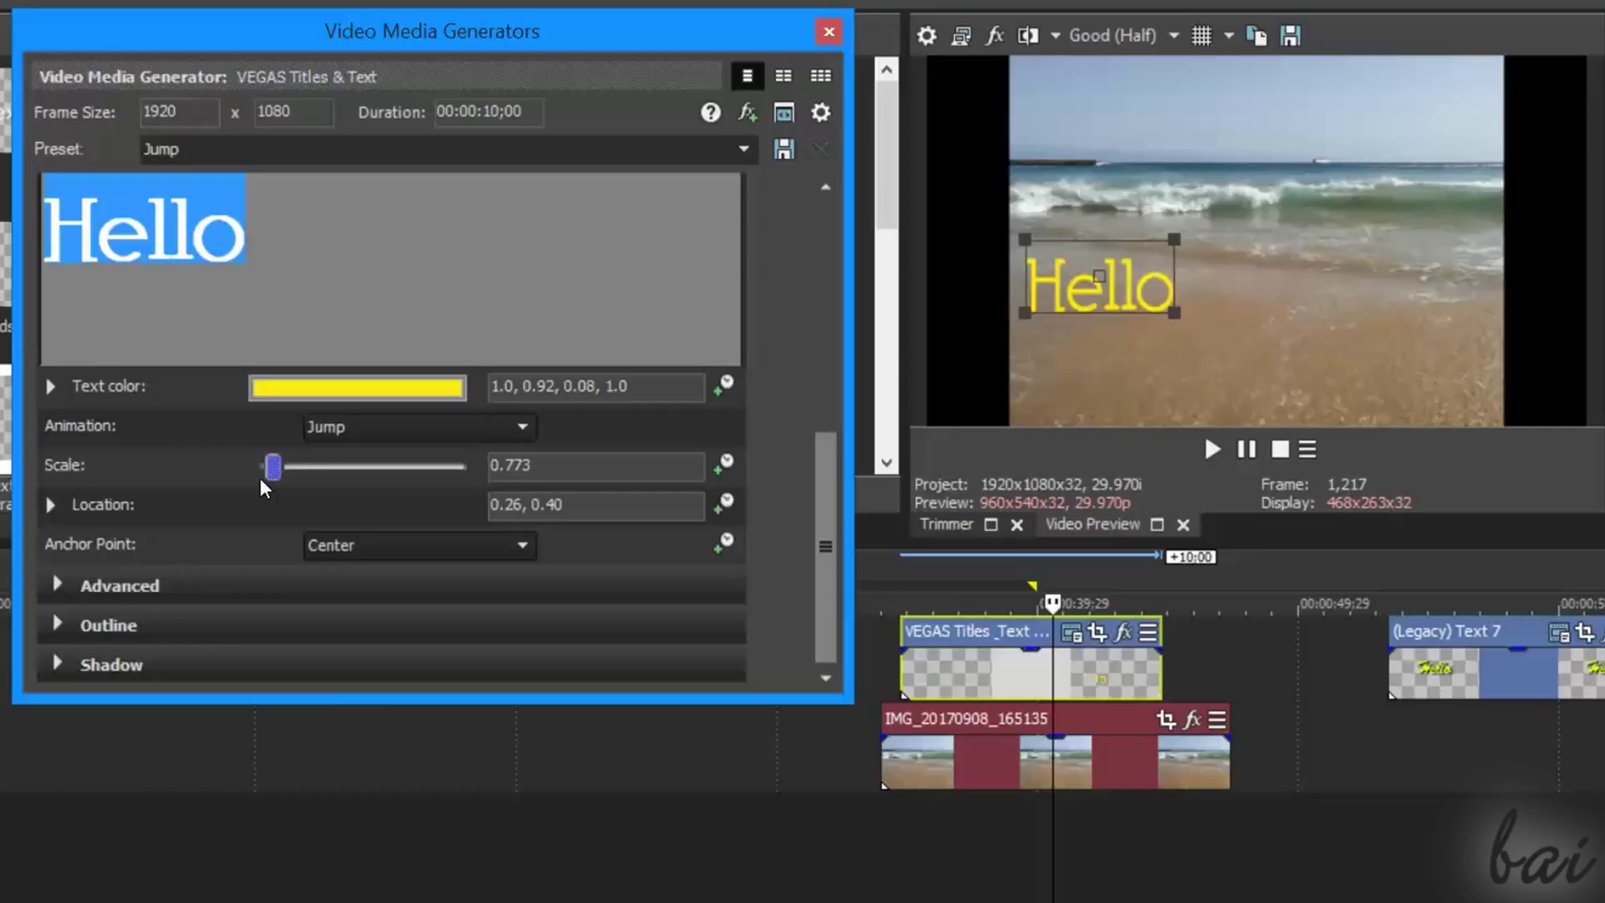
{"action": "left_click", "coordinate": [50, 505]}
{"action": "left_click_drag", "start_coordinate": [438, 619], "coordinate": [463, 598]}
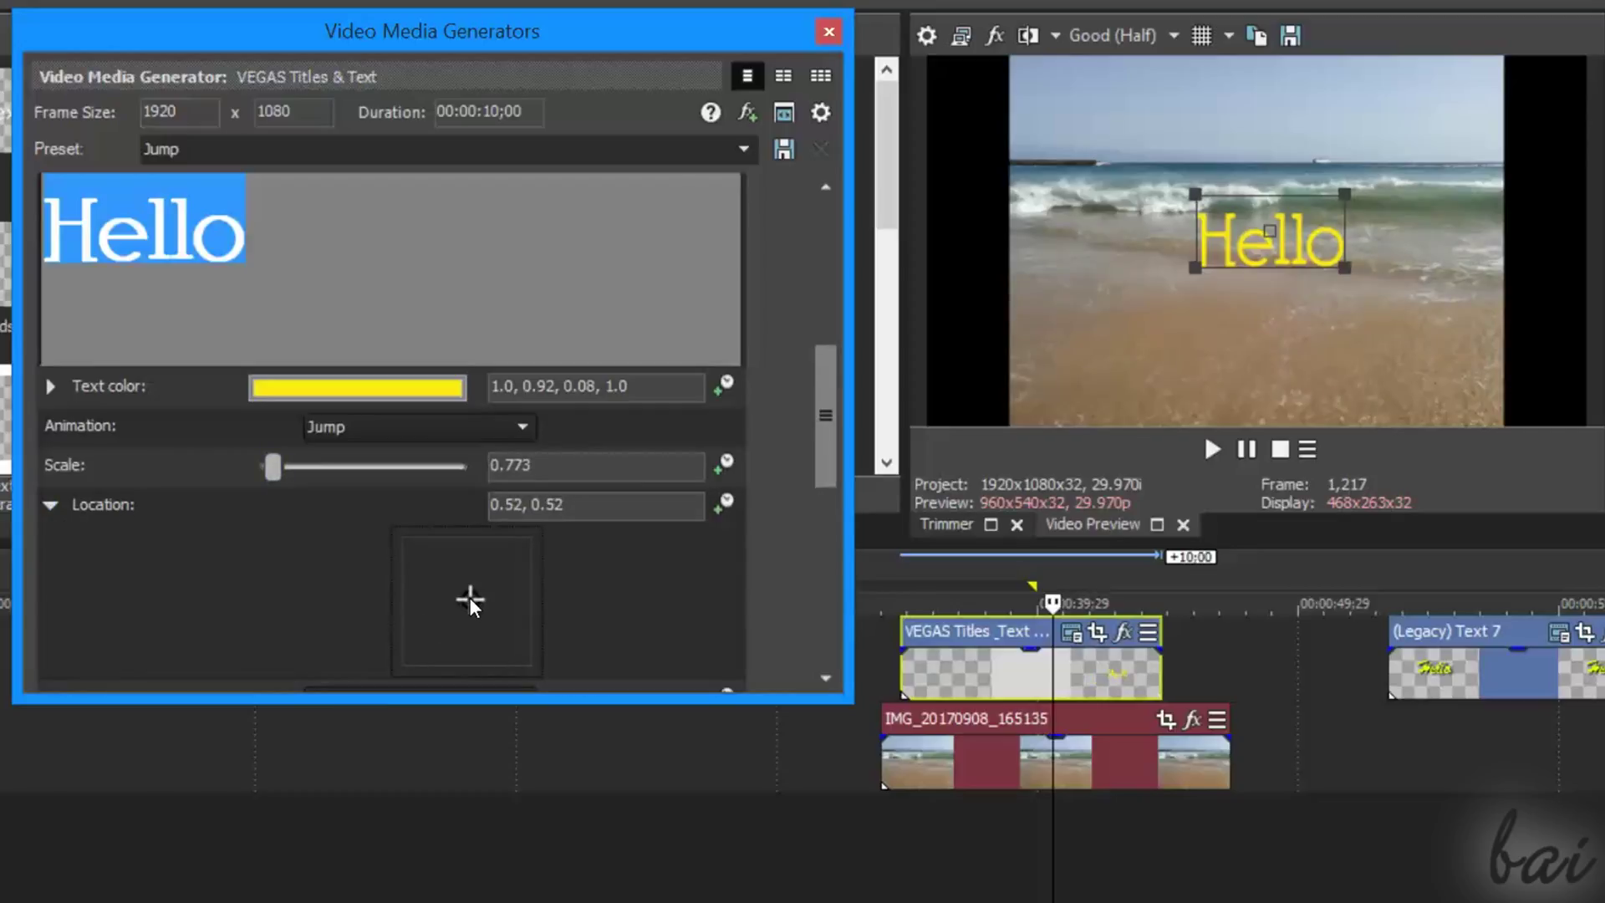
{"action": "scroll", "coordinate": [277, 458], "scroll_direction": "down", "scroll_amount": 3}
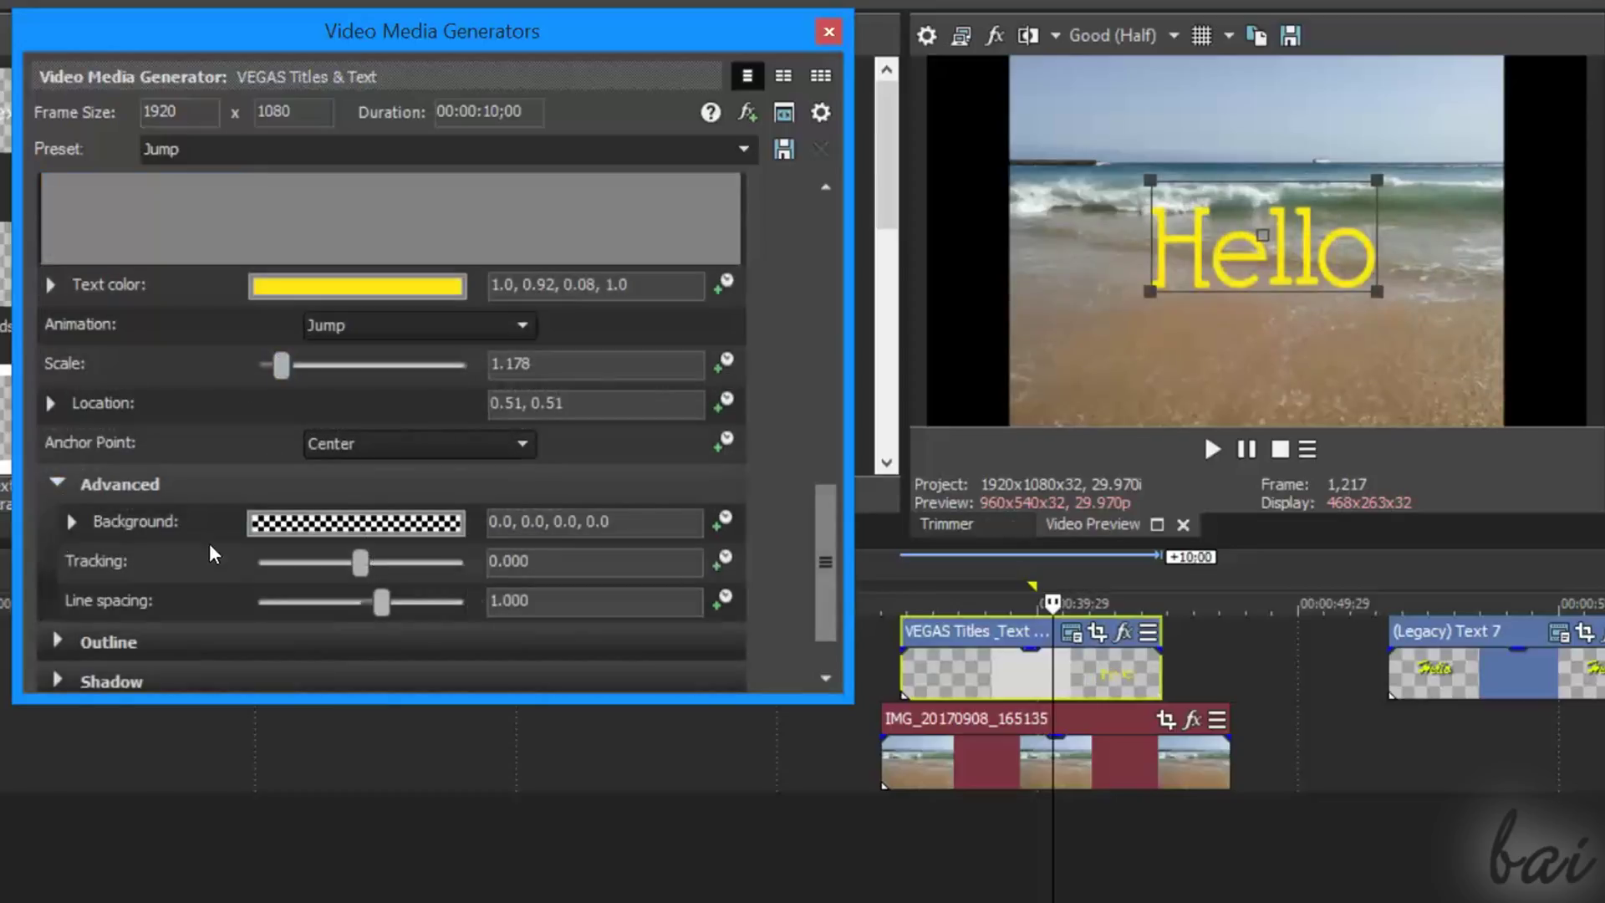
- Keep the title background fully transparent after briefly tinting it blue
{"action": "left_click", "coordinate": [354, 519]}
{"action": "scroll", "coordinate": [652, 445], "scroll_direction": "down", "scroll_amount": 5}
{"action": "left_click_drag", "start_coordinate": [501, 531], "coordinate": [415, 455]}
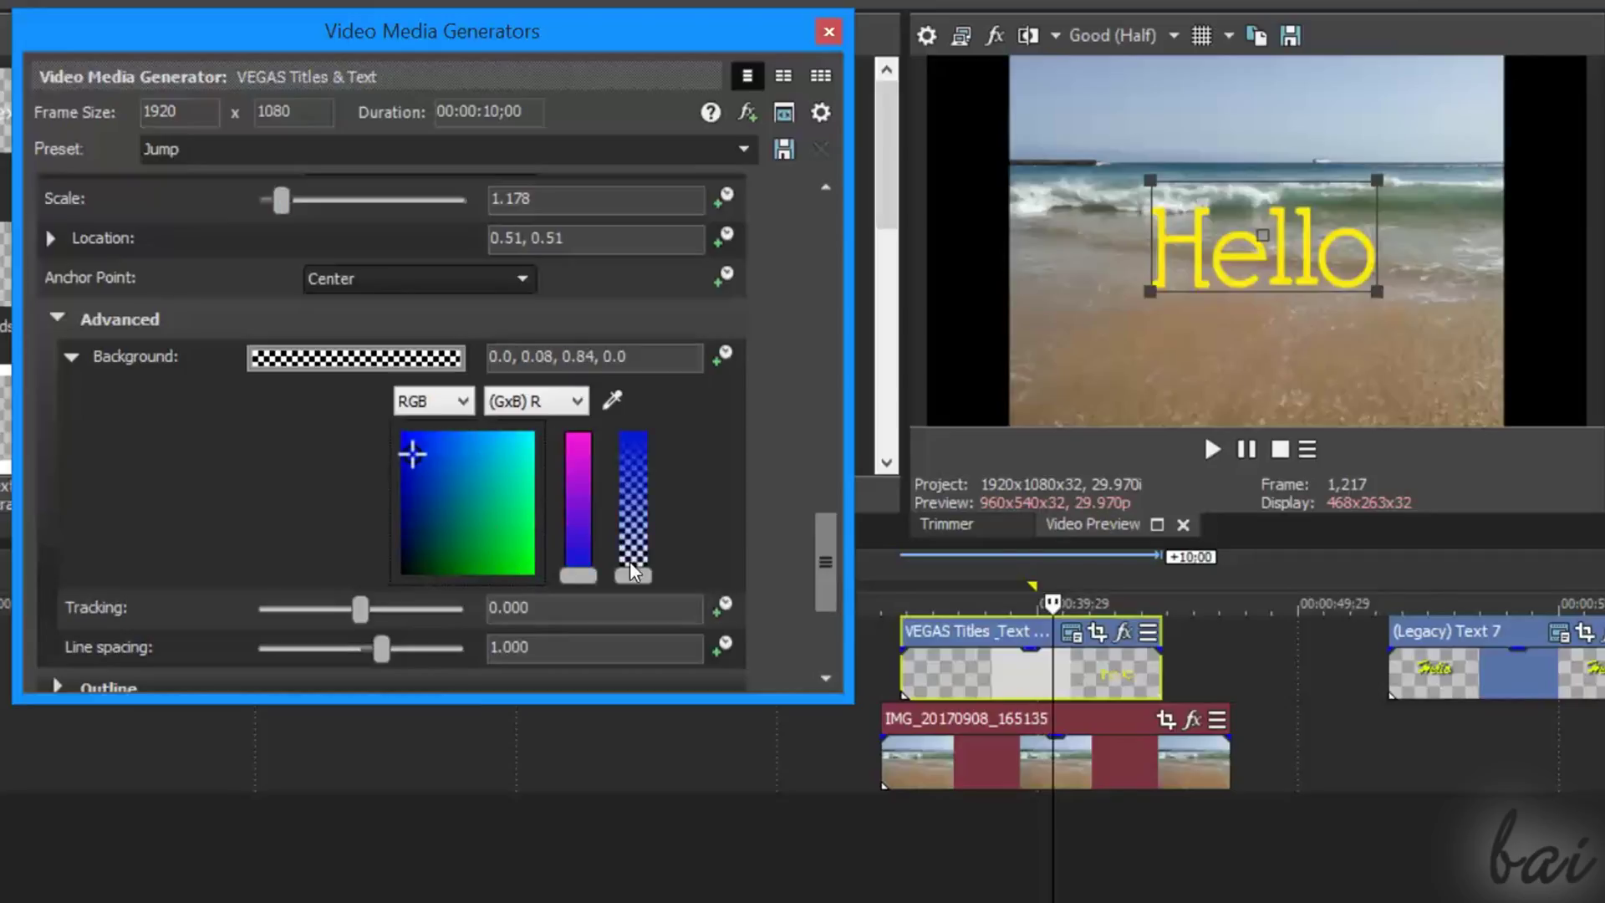
{"action": "left_click", "coordinate": [634, 516]}
{"action": "left_click_drag", "start_coordinate": [639, 515], "coordinate": [606, 576]}
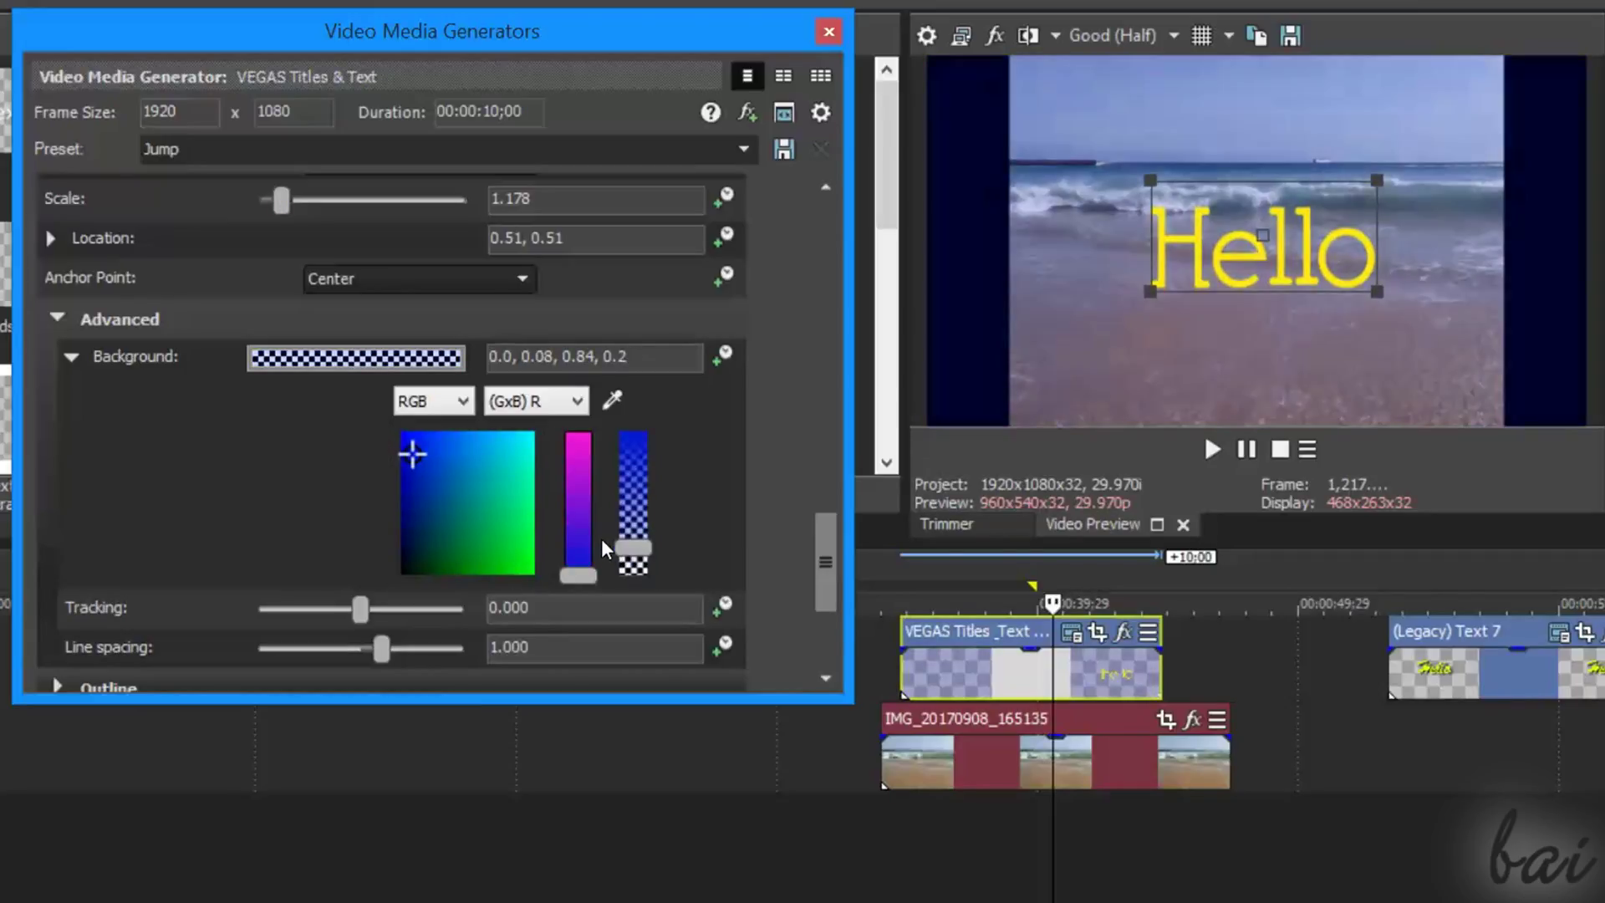
{"action": "left_click", "coordinate": [72, 358]}
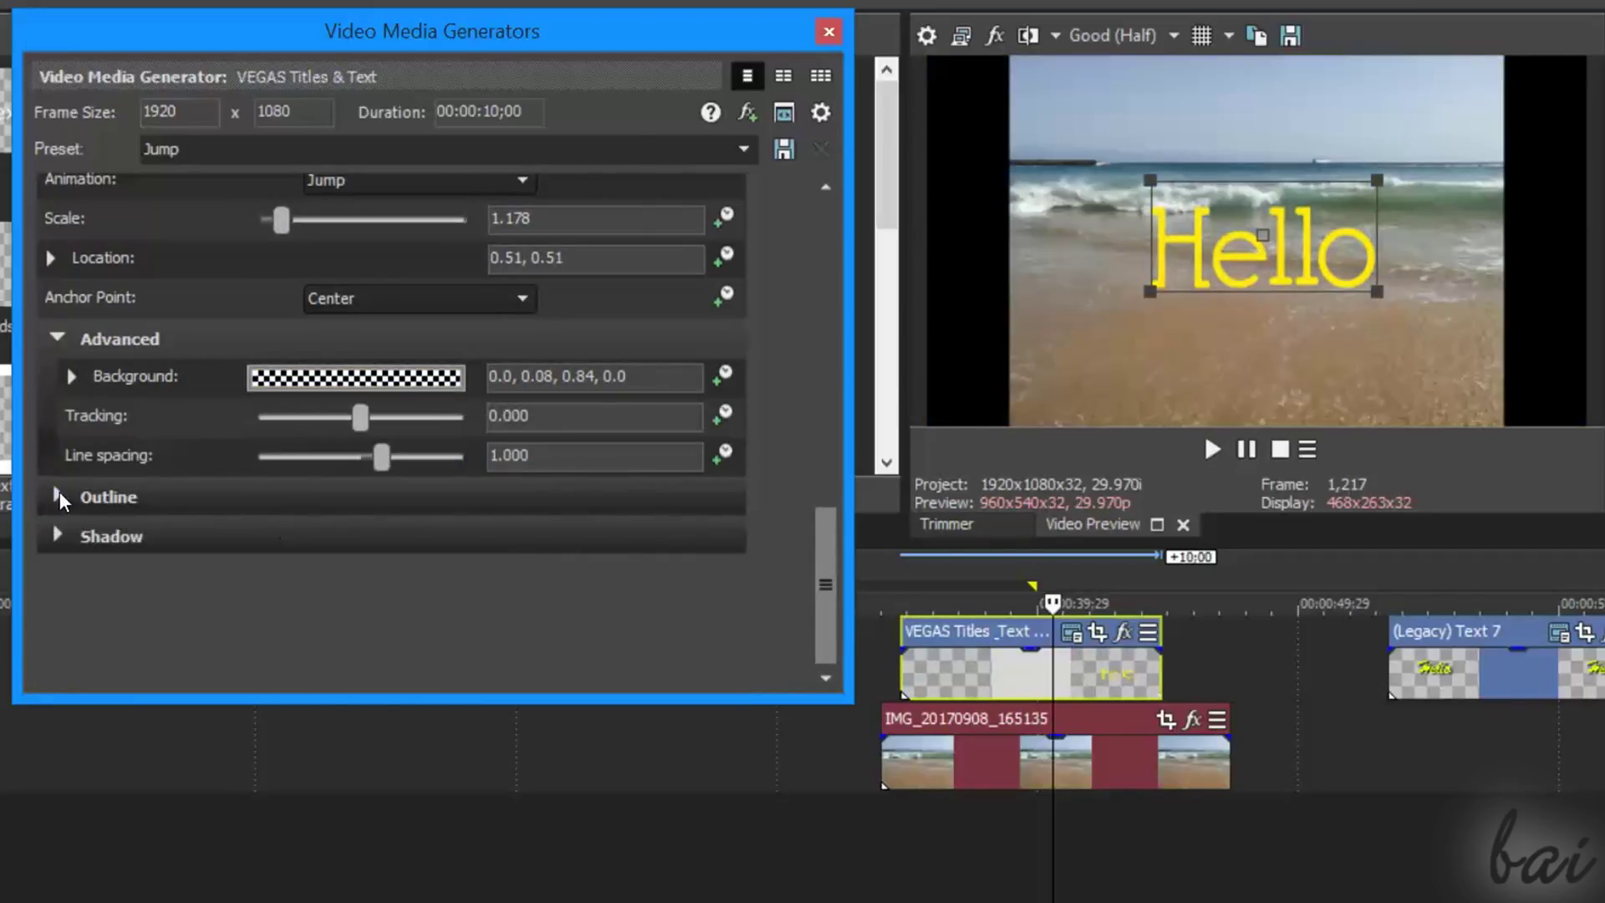
- Add a blue outline of width 5.374 and enable the drop shadow
{"action": "left_click", "coordinate": [58, 497]}
{"action": "left_click_drag", "start_coordinate": [260, 534], "coordinate": [371, 538]}
{"action": "left_click", "coordinate": [75, 615]}
{"action": "scroll", "coordinate": [75, 561], "scroll_direction": "down", "scroll_amount": 1}
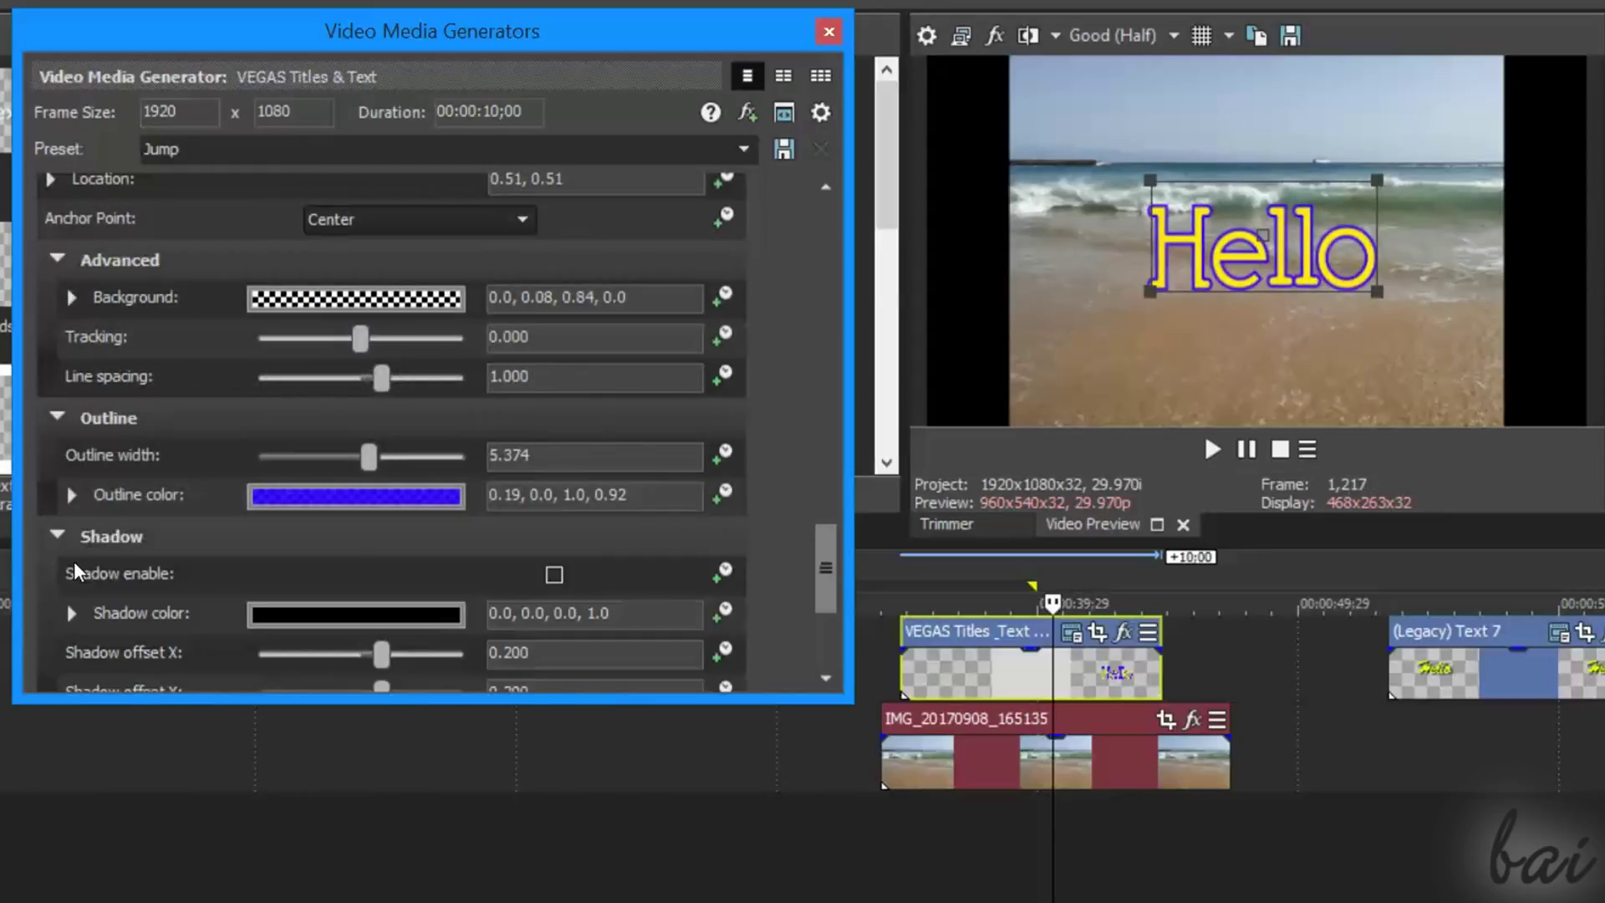
{"action": "scroll", "coordinate": [74, 560], "scroll_direction": "down", "scroll_amount": 1}
{"action": "left_click", "coordinate": [554, 504]}
{"action": "mouse_move", "coordinate": [383, 585]}
{"action": "left_mouse_down"}
{"action": "mouse_move", "coordinate": [363, 583]}
{"action": "mouse_move", "coordinate": [379, 584]}
{"action": "left_mouse_up"}
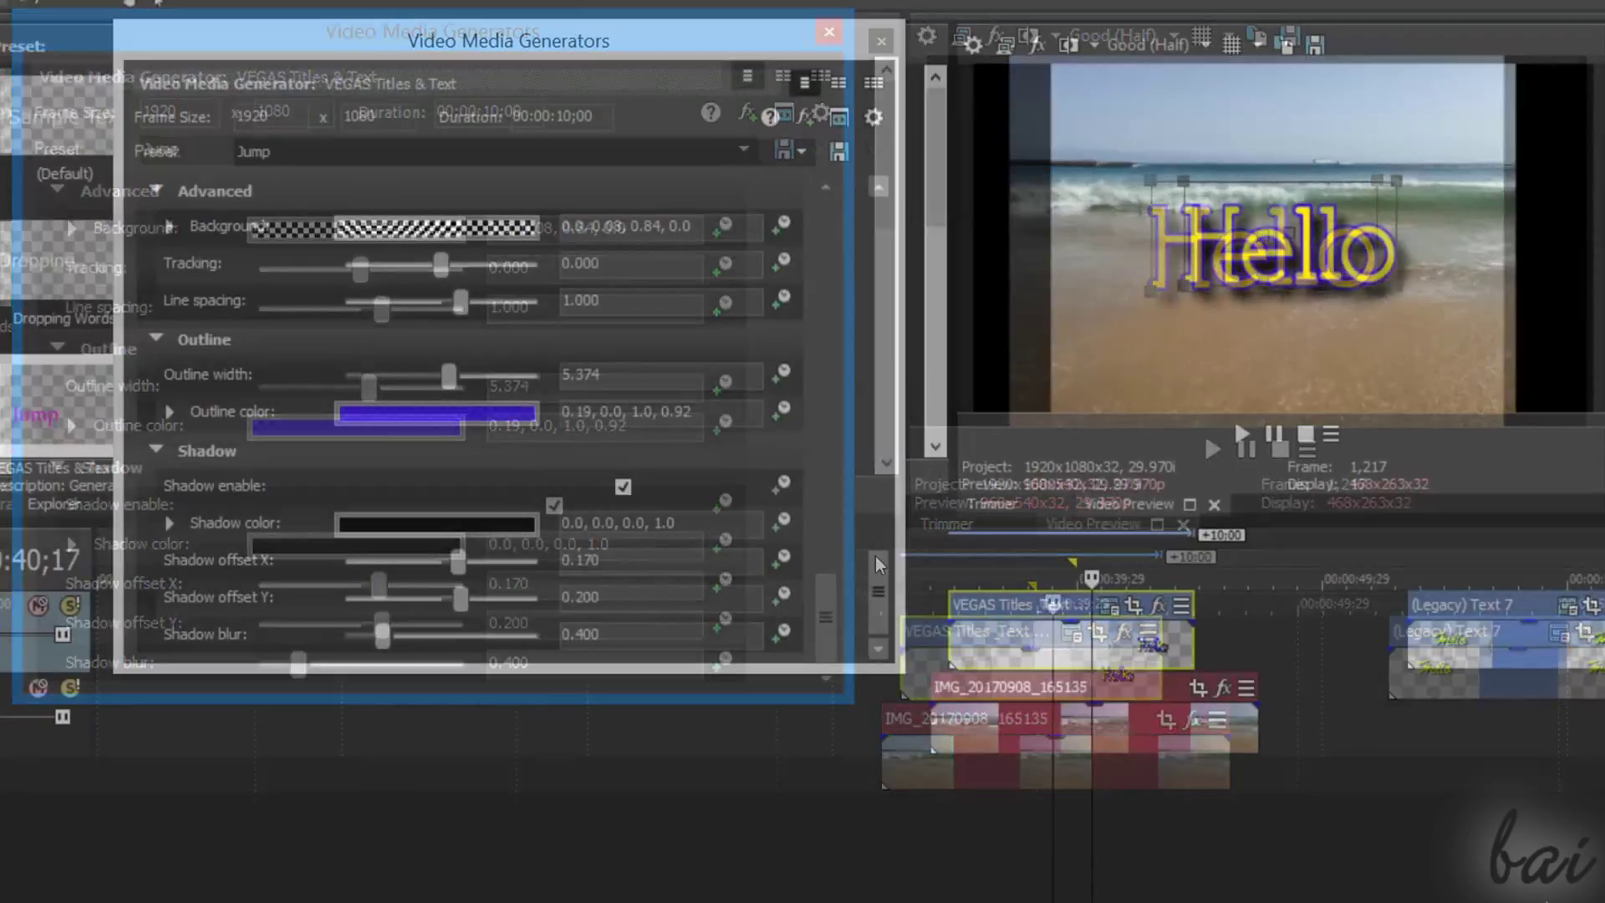
{"action": "scroll", "coordinate": [869, 545], "scroll_direction": "up", "scroll_amount": 1}
{"action": "scroll", "coordinate": [838, 377], "scroll_direction": "up", "scroll_amount": 3}
{"action": "scroll", "coordinate": [815, 275], "scroll_direction": "up", "scroll_amount": 2}
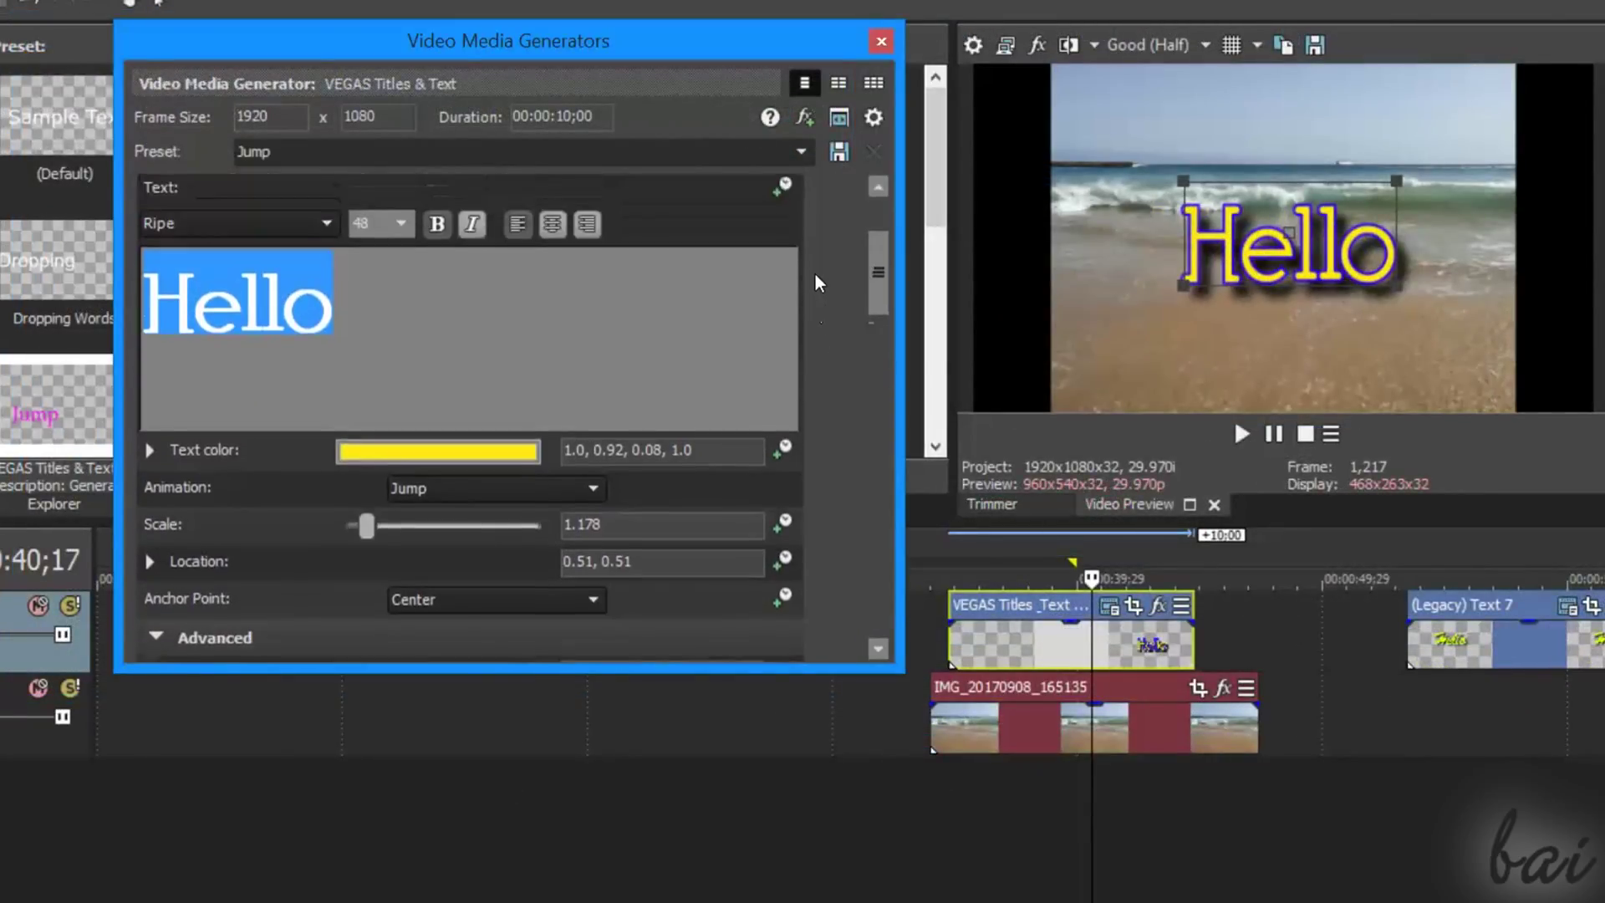
{"action": "scroll", "coordinate": [808, 265], "scroll_direction": "down", "scroll_amount": 1}
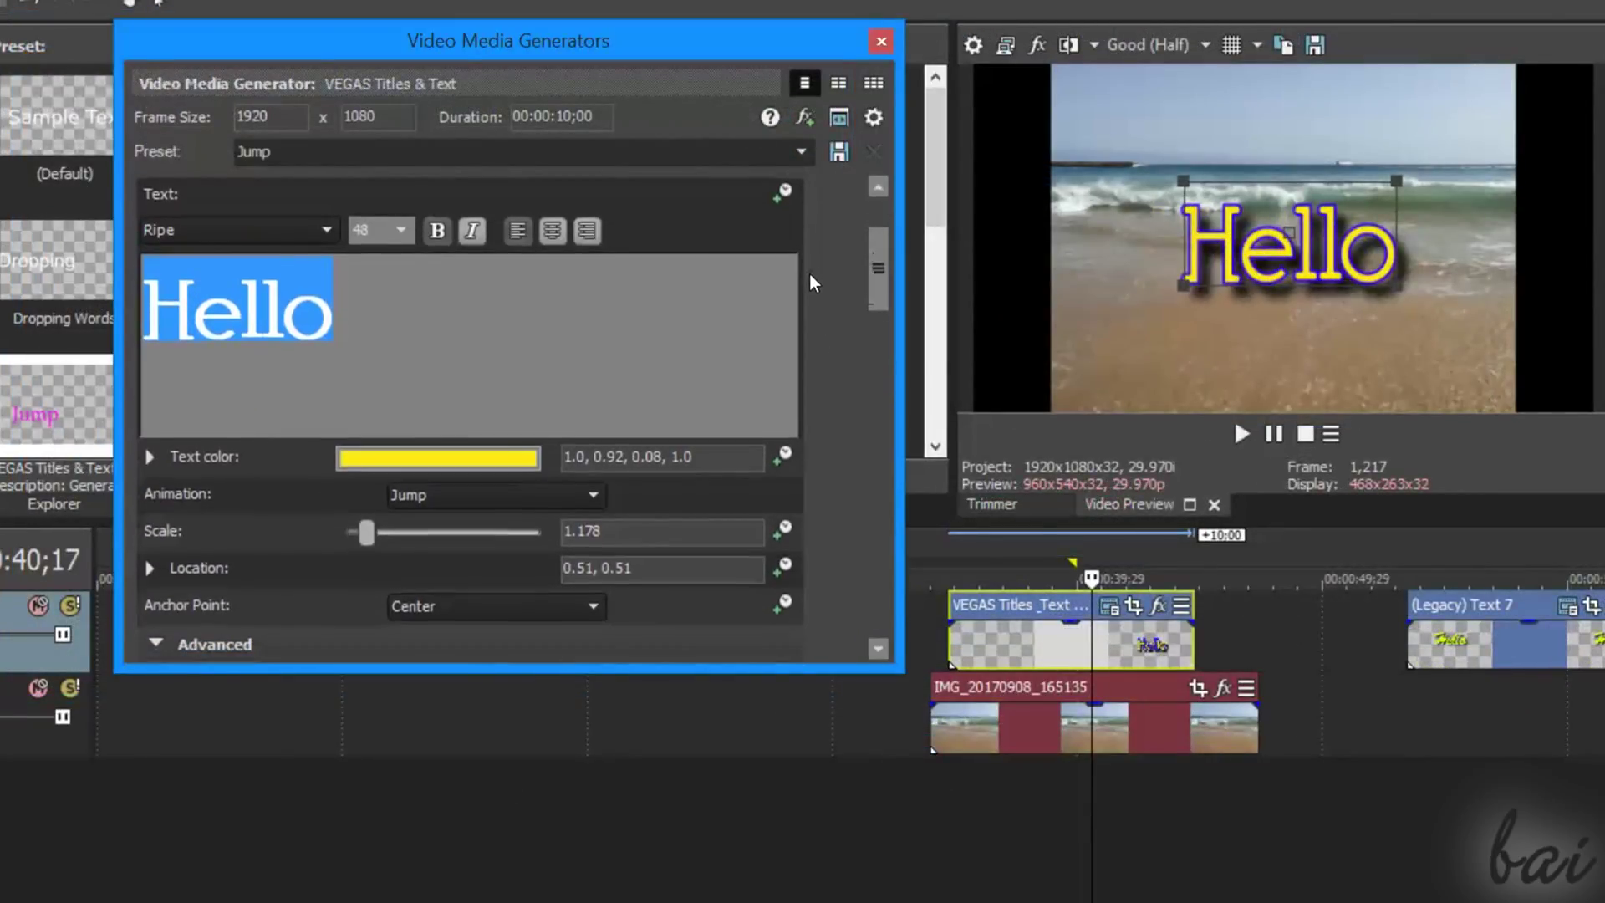
- Check that the Animation dropdown is set to Jump
{"action": "left_click", "coordinate": [472, 501]}
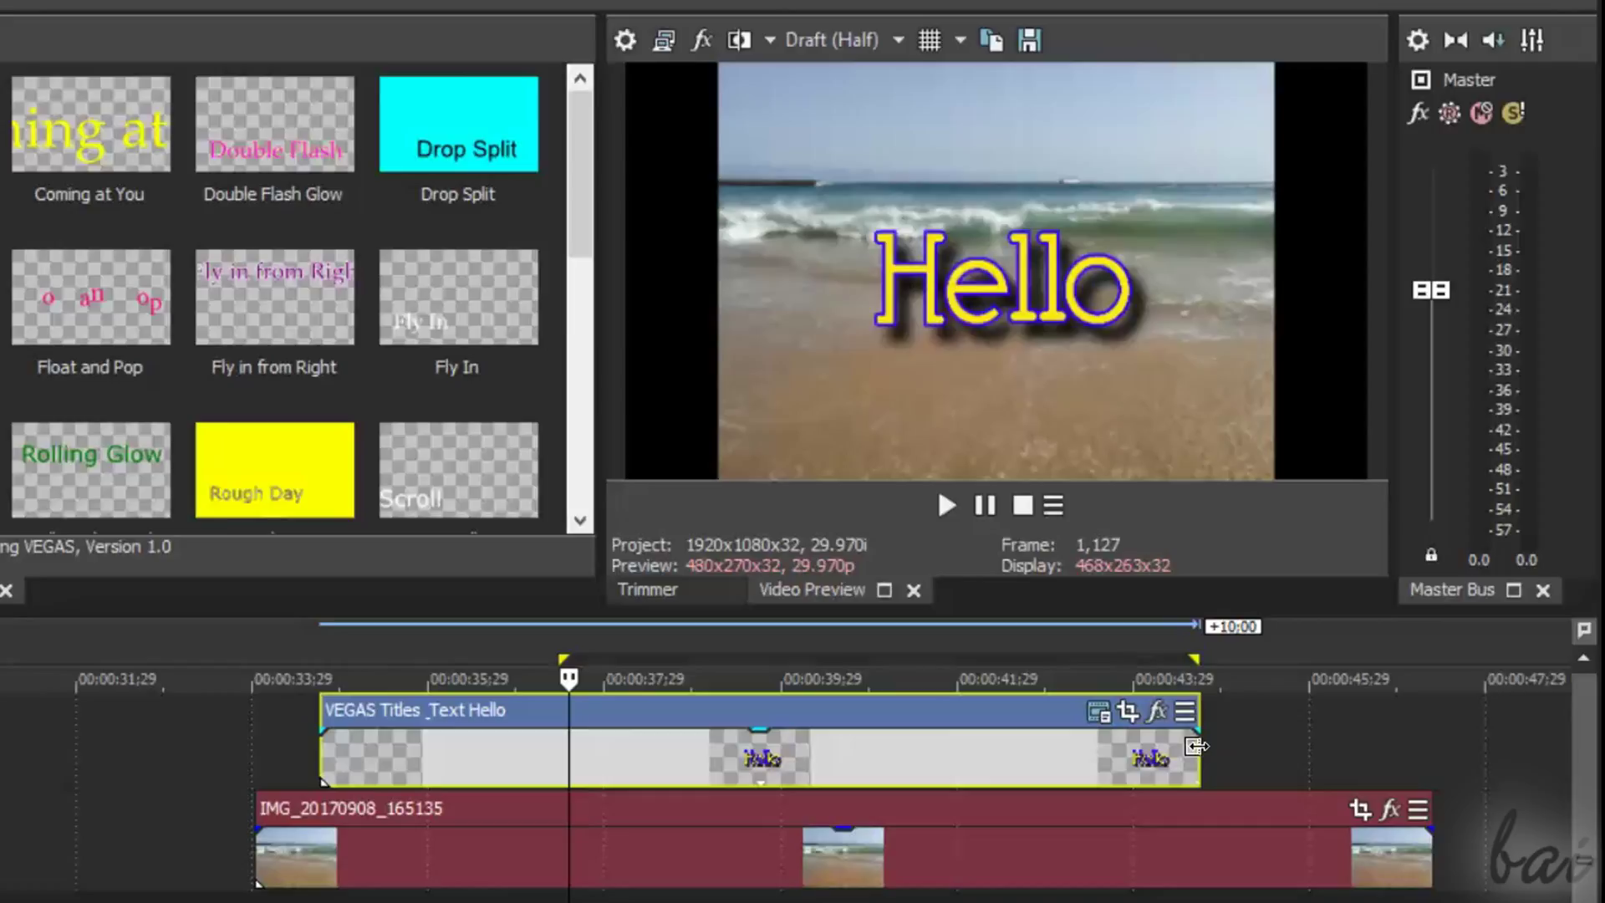
- Trim and Ctrl-drag the Hello event shorter, then scrub the jump animation
{"action": "left_click_drag", "start_coordinate": [1196, 746], "coordinate": [430, 716]}
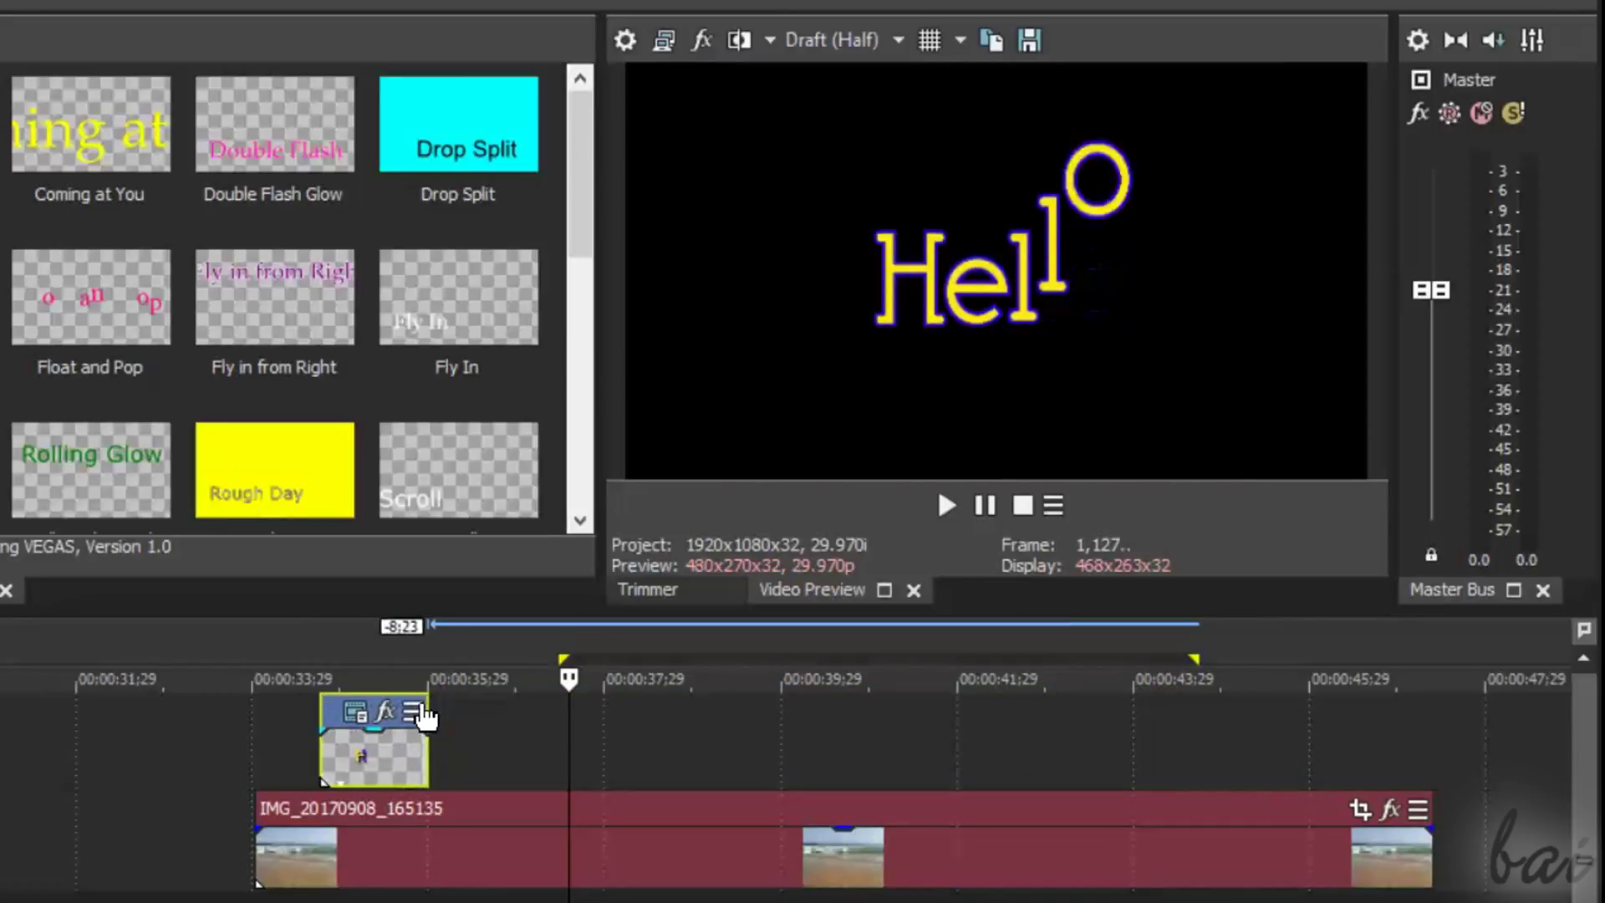
{"action": "scroll", "coordinate": [560, 677], "scroll_direction": "up", "scroll_amount": 3}
{"action": "scroll", "coordinate": [552, 665], "scroll_direction": "up", "scroll_amount": 2}
{"action": "mouse_move", "coordinate": [552, 665]}
{"action": "left_mouse_down"}
{"action": "mouse_move", "coordinate": [1211, 741]}
{"action": "mouse_move", "coordinate": [799, 724]}
{"action": "left_mouse_up"}
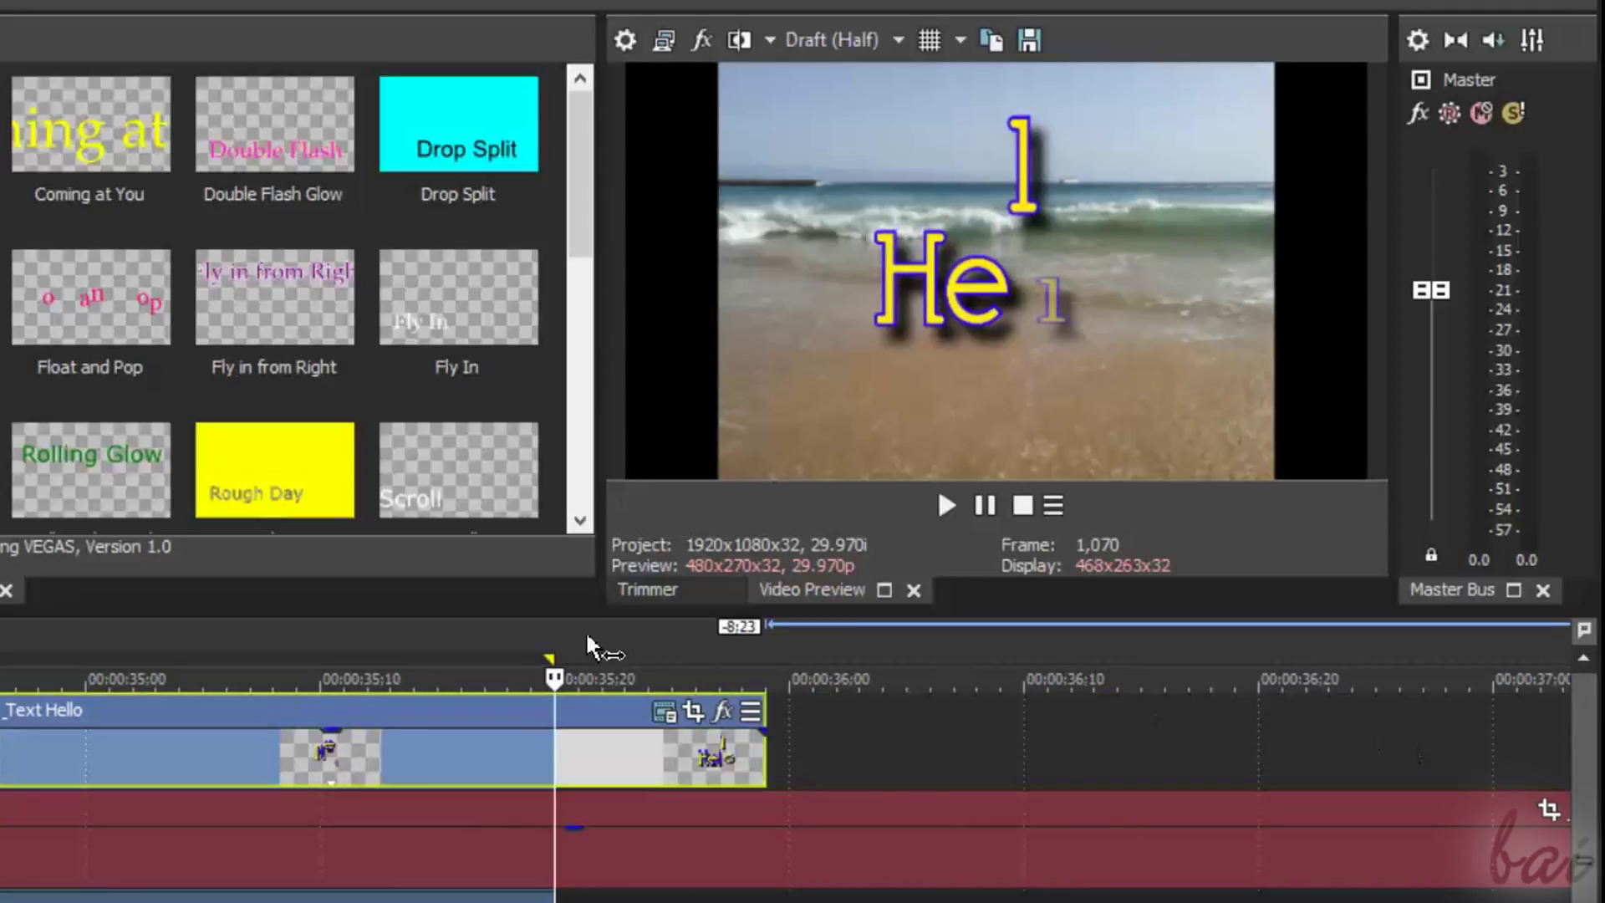
{"action": "scroll", "coordinate": [753, 728], "scroll_direction": "down", "scroll_amount": 4}
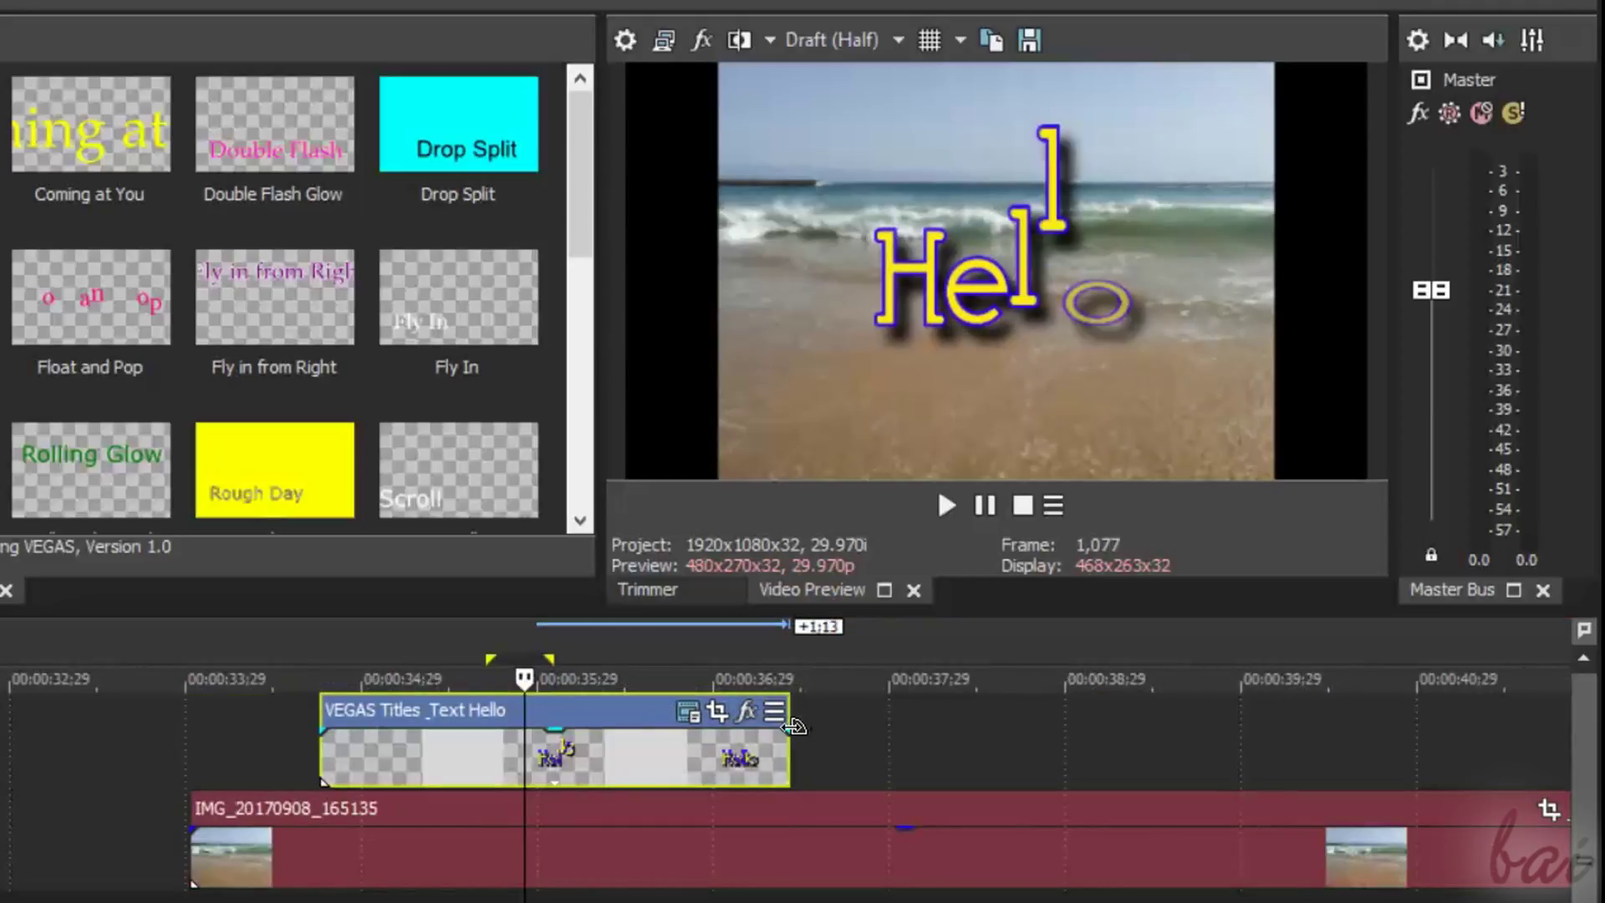
{"action": "mouse_move", "coordinate": [792, 726]}
{"action": "left_mouse_down"}
{"action": "mouse_move", "coordinate": [618, 728]}
{"action": "mouse_move", "coordinate": [476, 610]}
{"action": "left_mouse_up"}
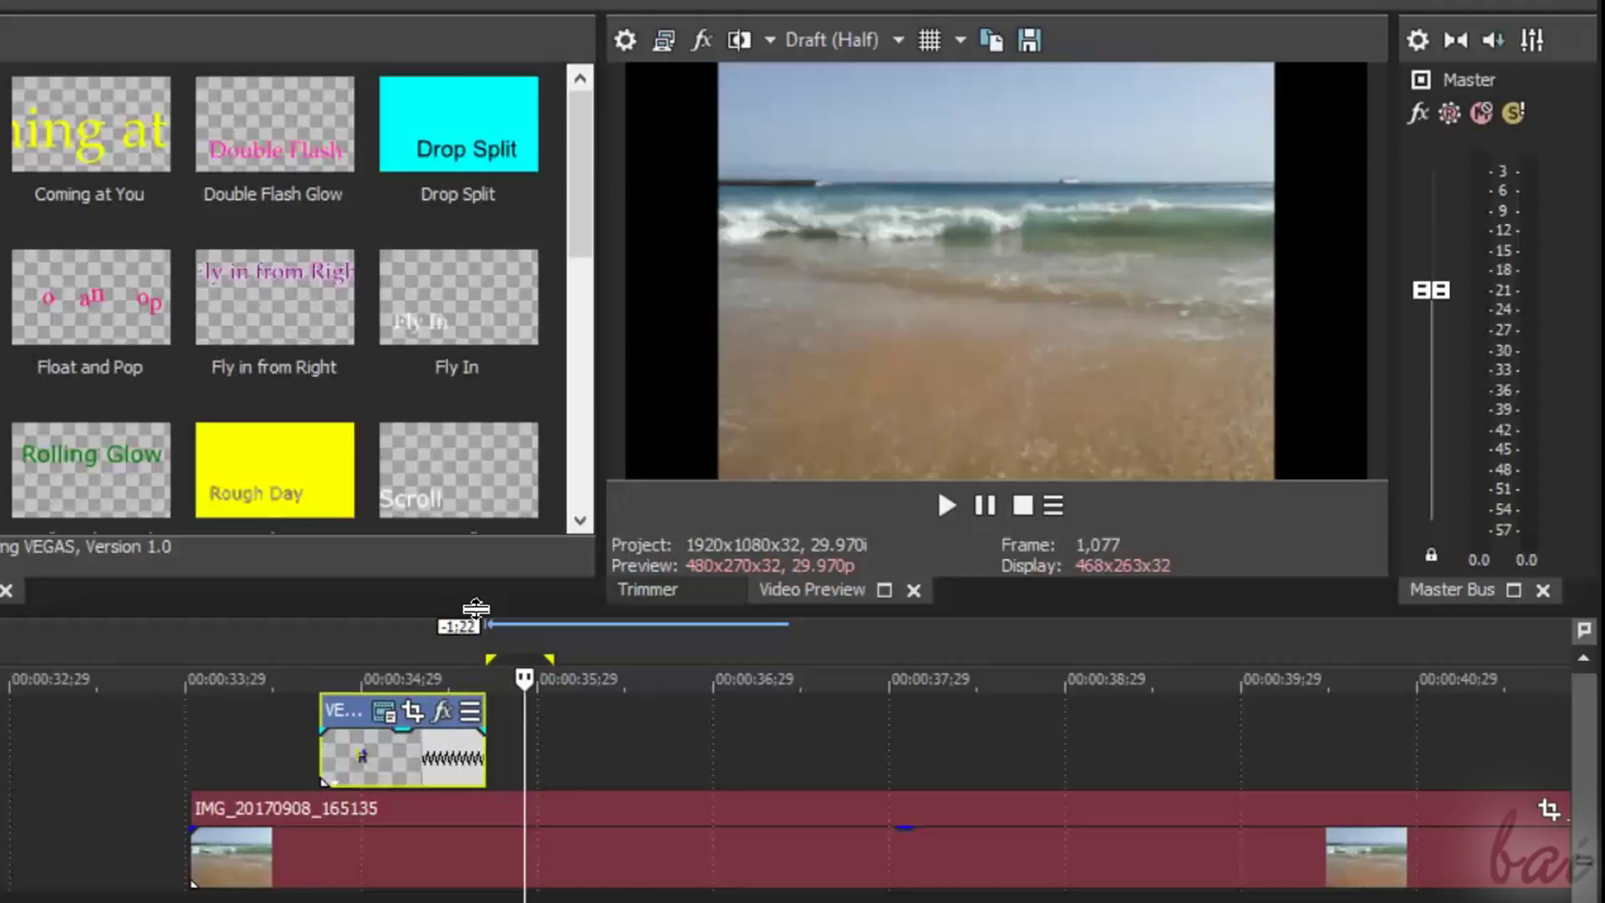
{"action": "left_click", "coordinate": [304, 640]}
{"action": "scroll", "coordinate": [360, 659], "scroll_direction": "up", "scroll_amount": 3}
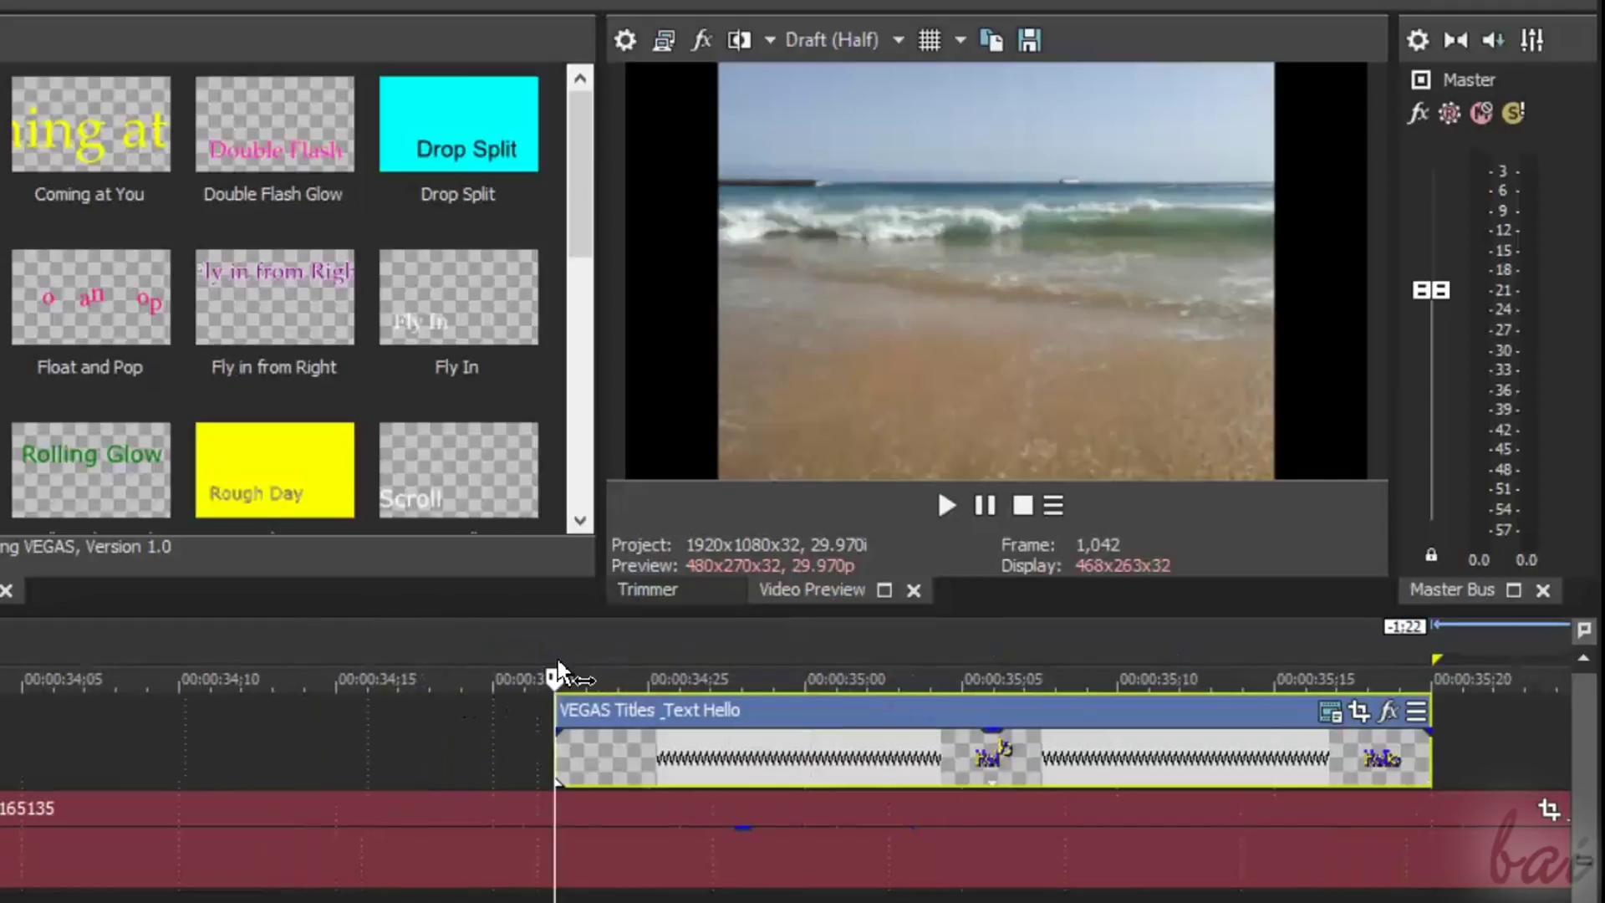
{"action": "left_click", "coordinate": [583, 654]}
{"action": "left_click_drag", "start_coordinate": [584, 654], "coordinate": [1166, 707]}
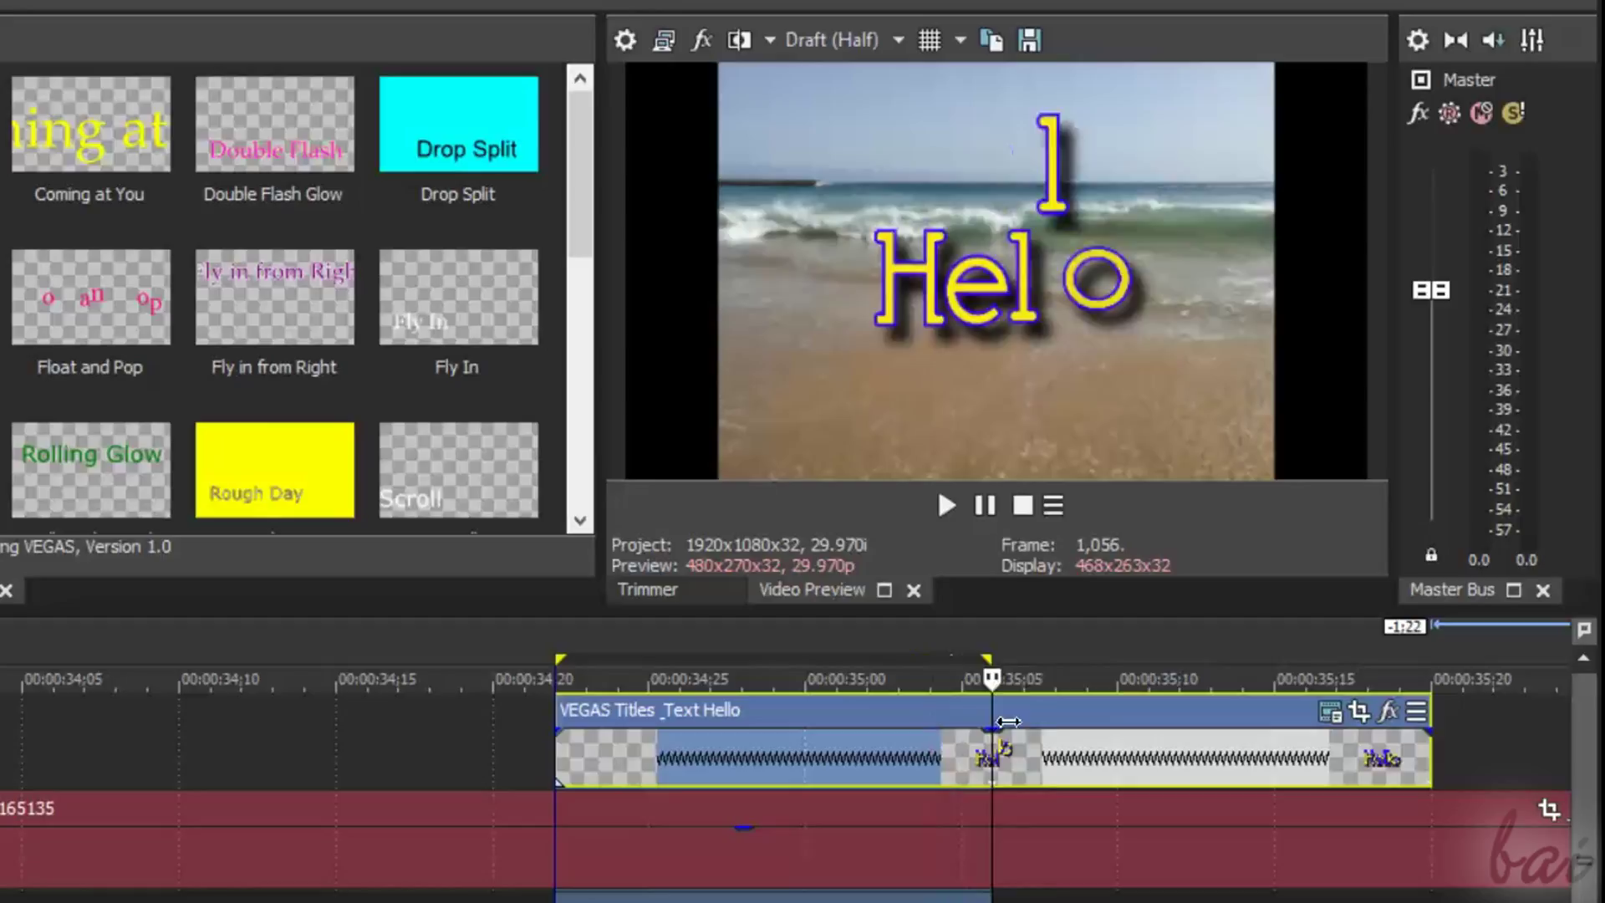
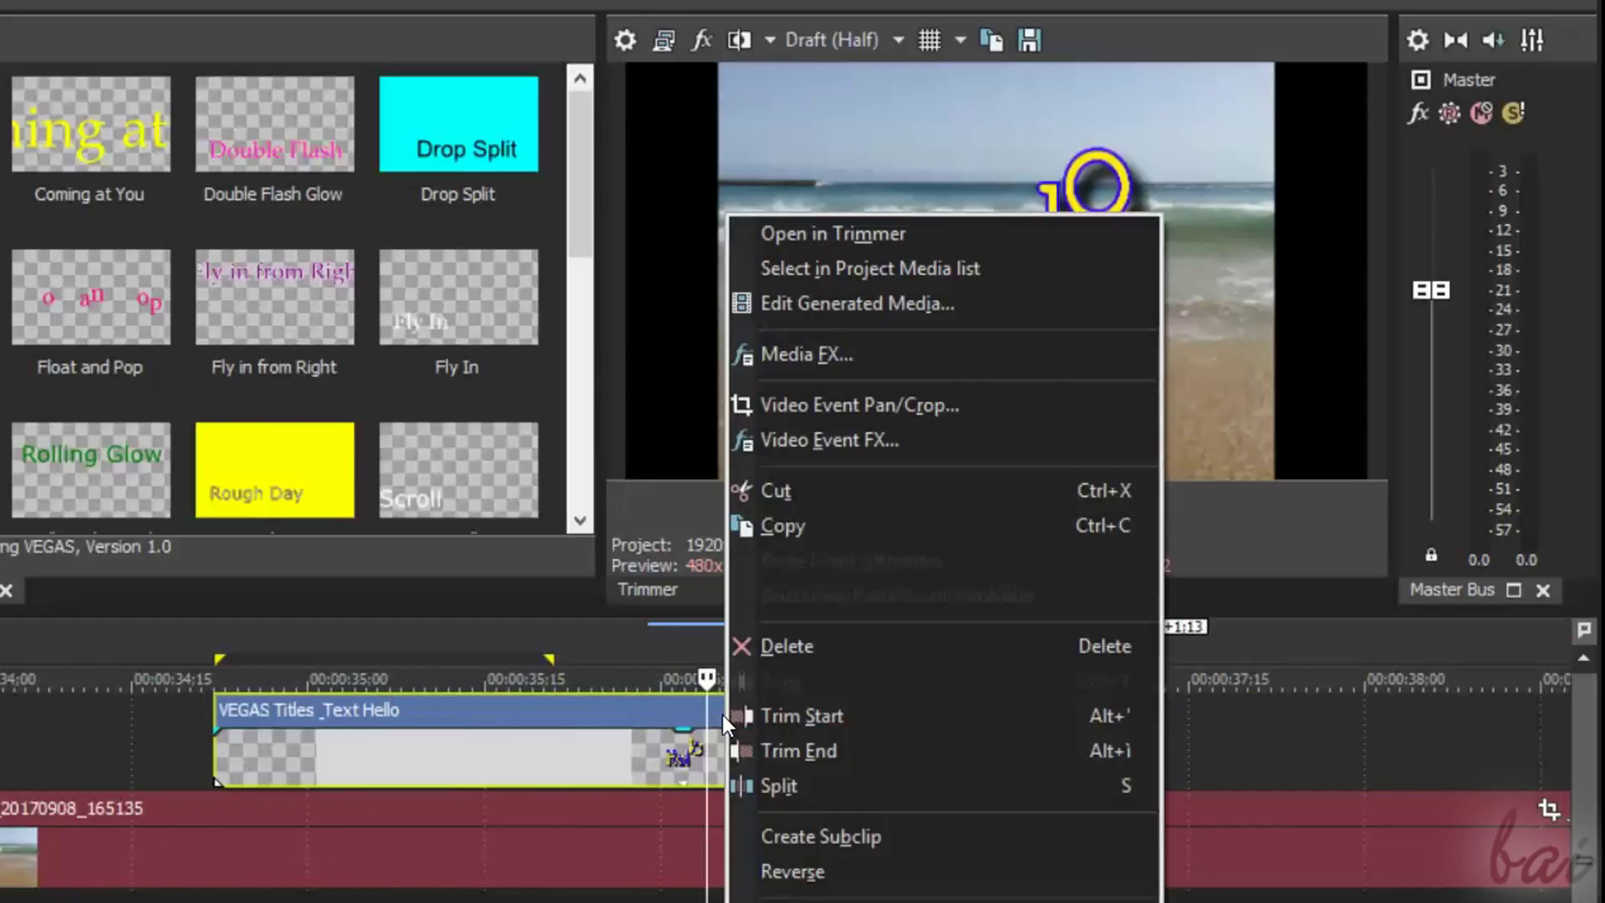
- Reverse the Hello title event, split it at the playhead, and open its Generated Media settings
{"action": "left_click", "coordinate": [847, 872]}
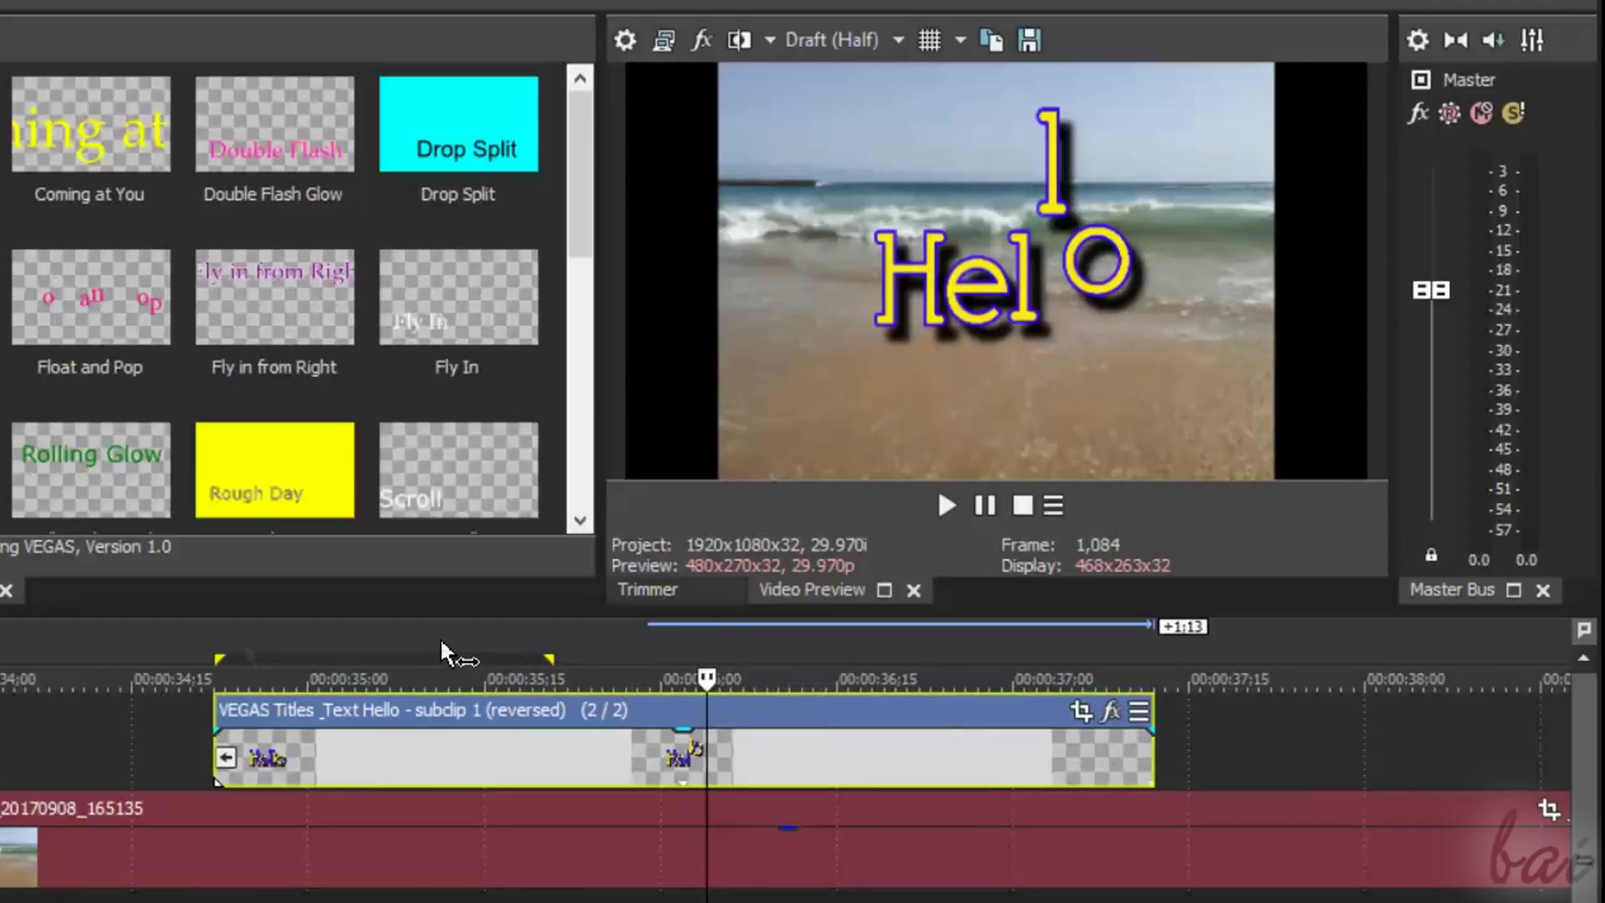
{"action": "scroll", "coordinate": [618, 669], "scroll_direction": "up", "scroll_amount": 2}
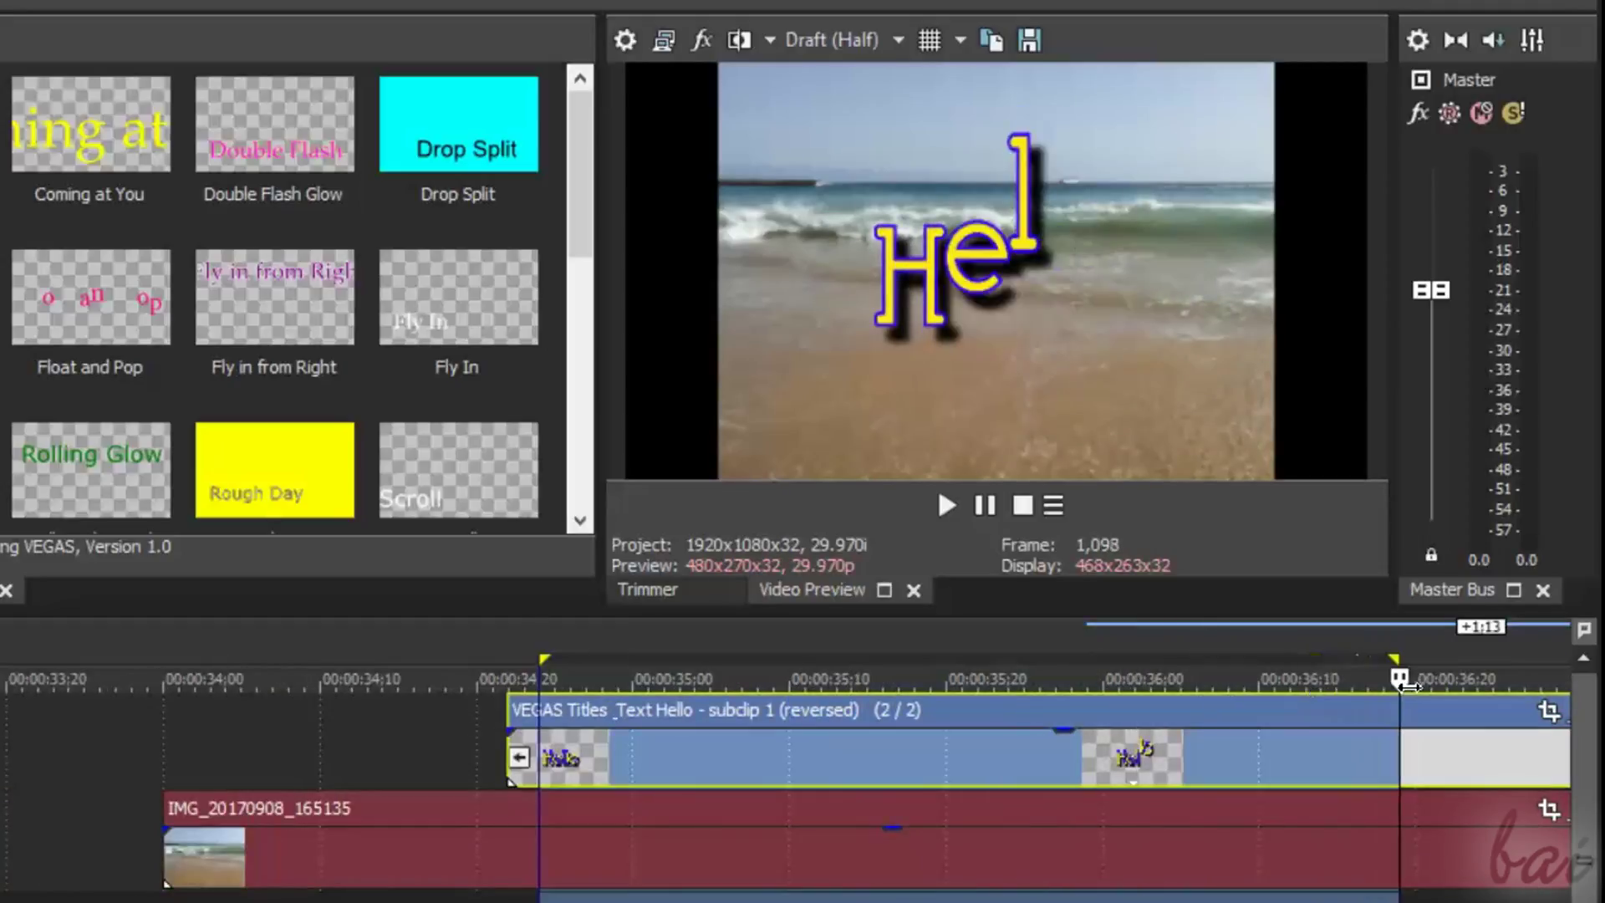
{"action": "double_click", "coordinate": [817, 724]}
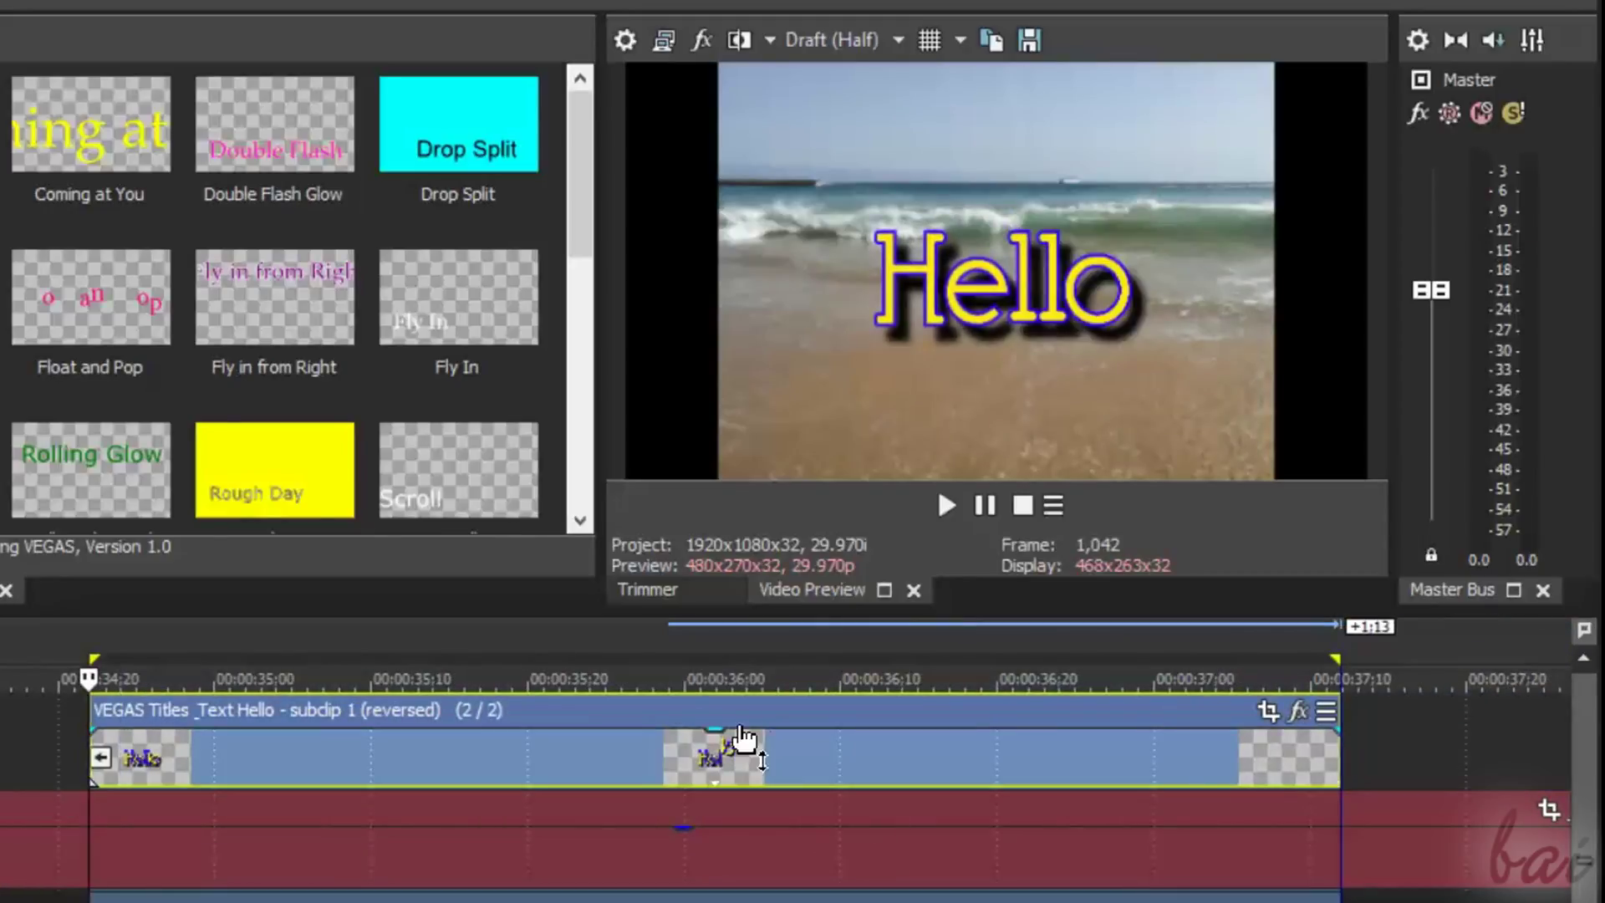
{"action": "right_click", "coordinate": [816, 713]}
{"action": "left_click", "coordinate": [939, 721]}
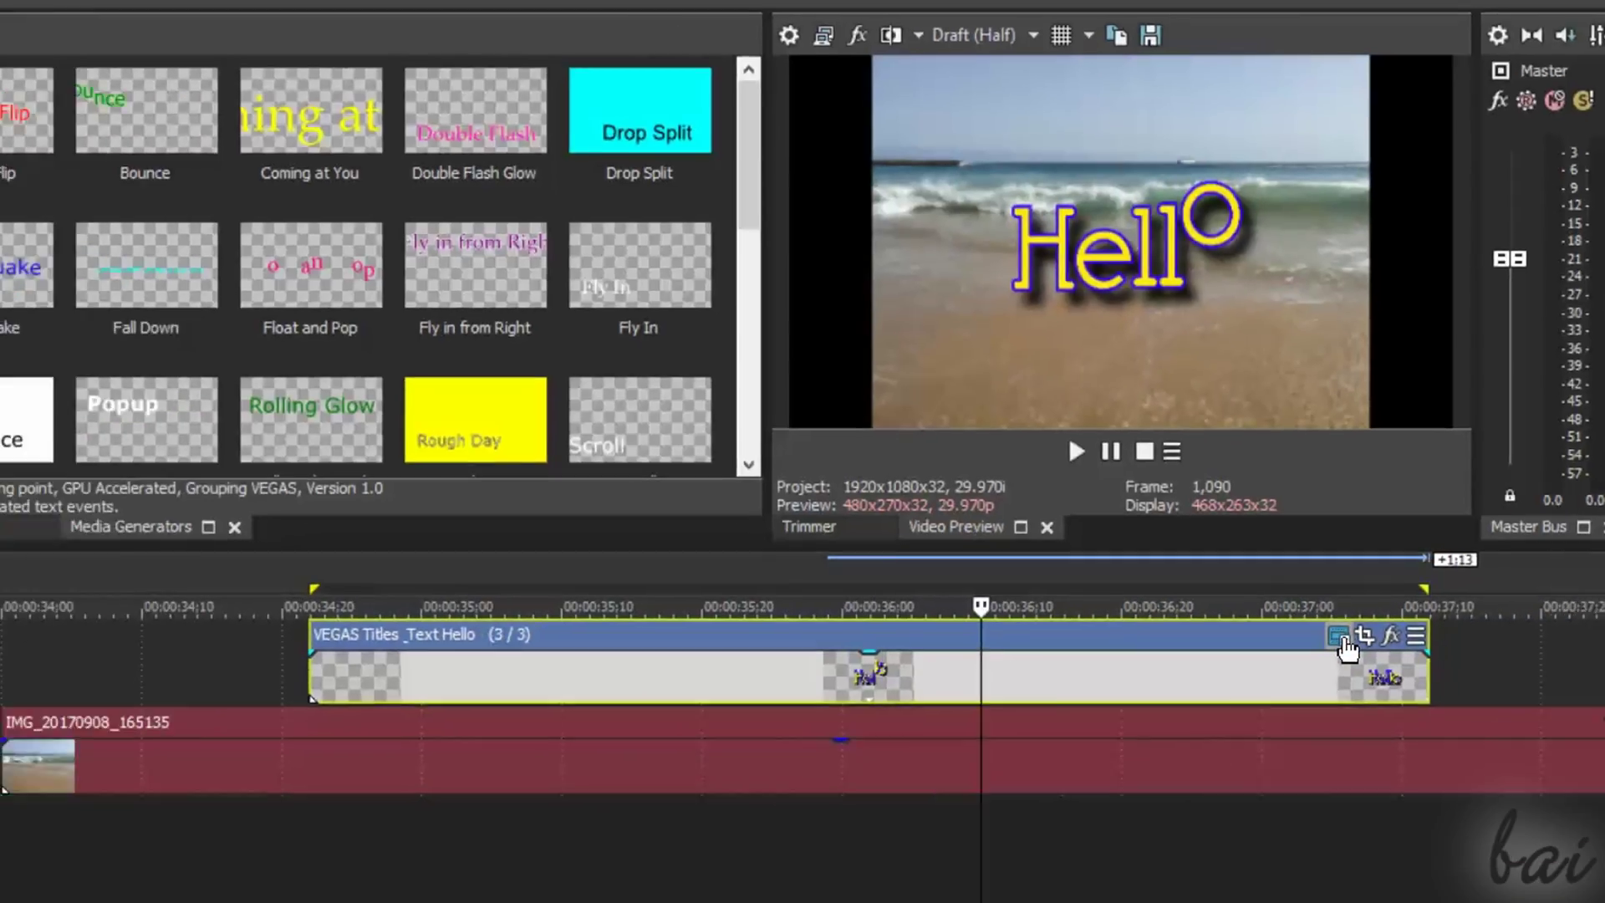
{"action": "left_click", "coordinate": [1240, 711]}
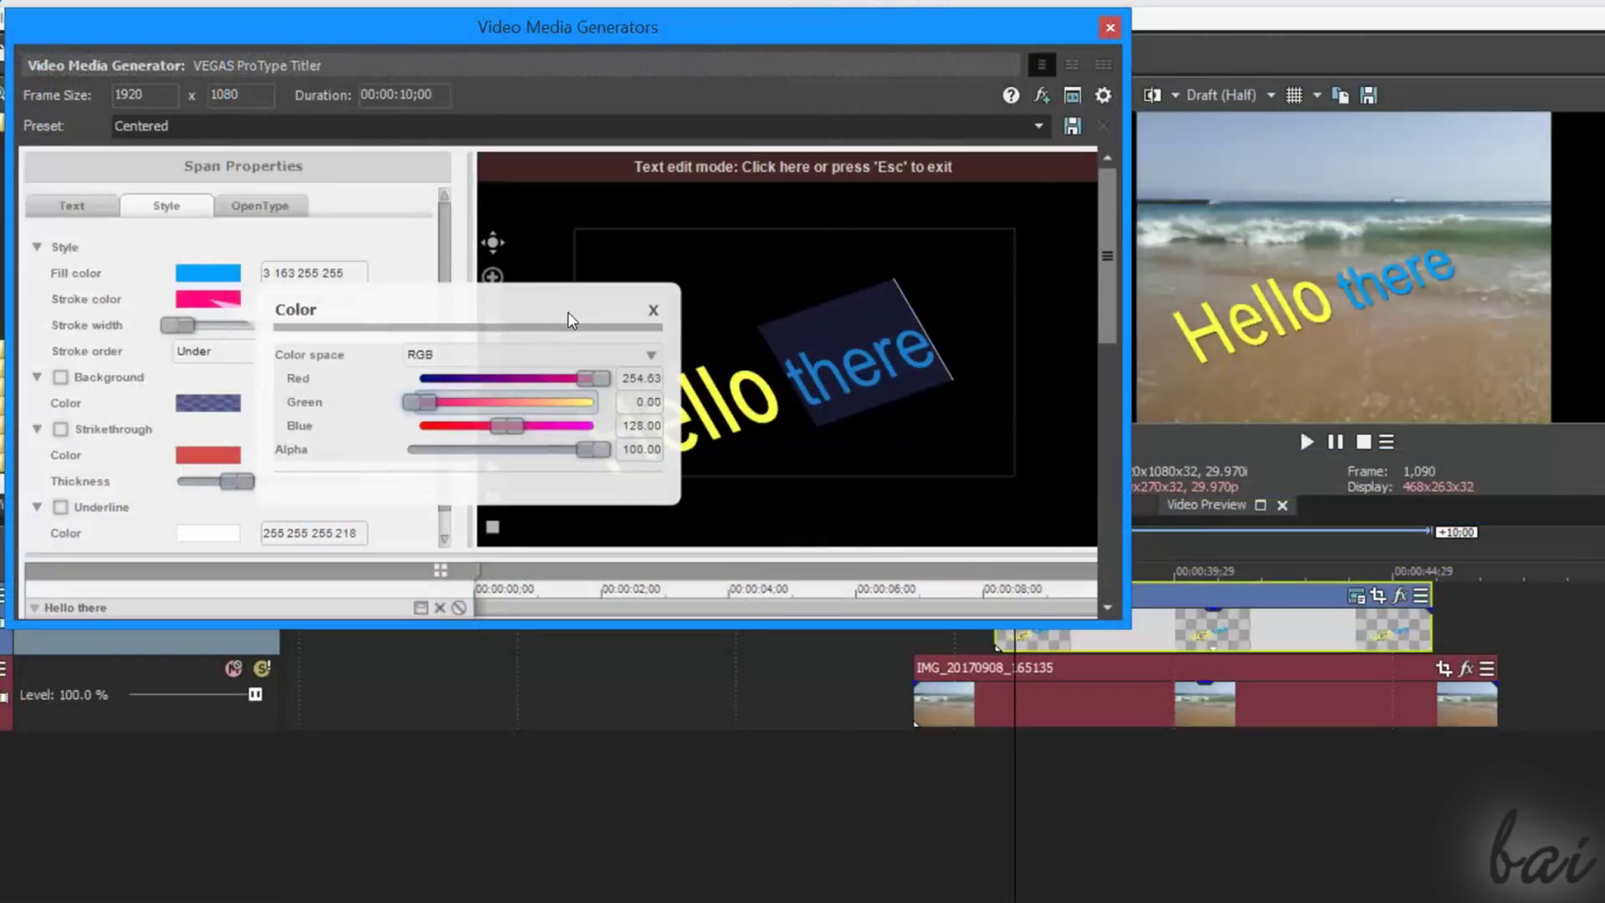
- Give the title text a thicker magenta outline stroke
{"action": "left_click", "coordinate": [651, 310]}
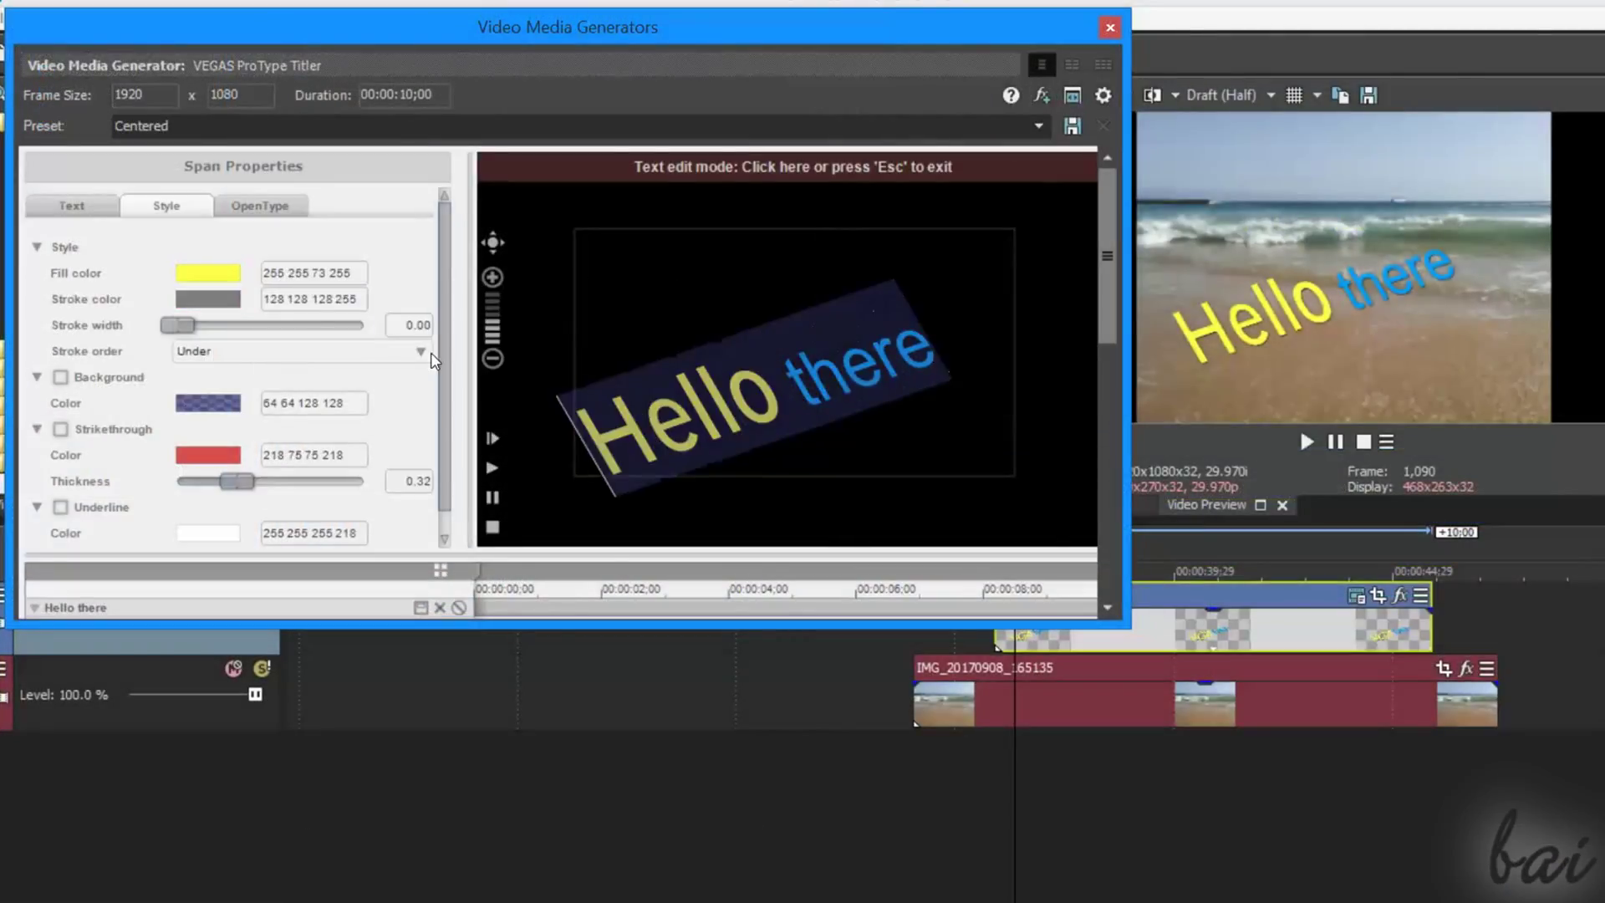
{"action": "left_click", "coordinate": [209, 299]}
{"action": "left_click_drag", "start_coordinate": [544, 407], "coordinate": [453, 411]}
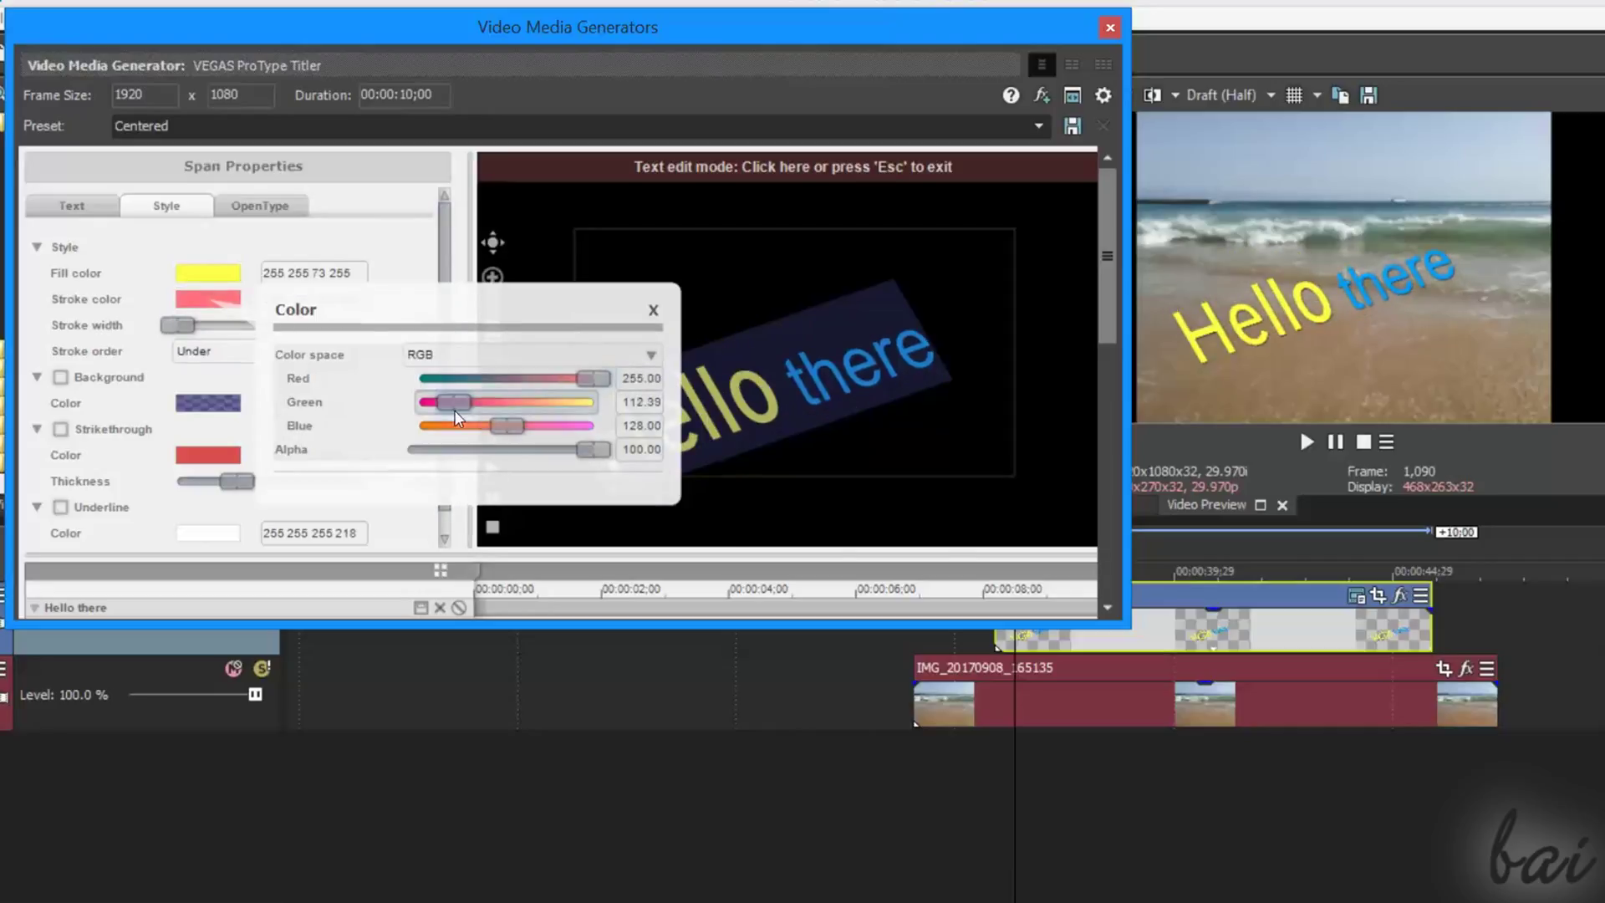
{"action": "left_click_drag", "start_coordinate": [590, 378], "coordinate": [614, 377]}
{"action": "left_click", "coordinate": [652, 310]}
{"action": "left_click_drag", "start_coordinate": [178, 325], "coordinate": [314, 328]}
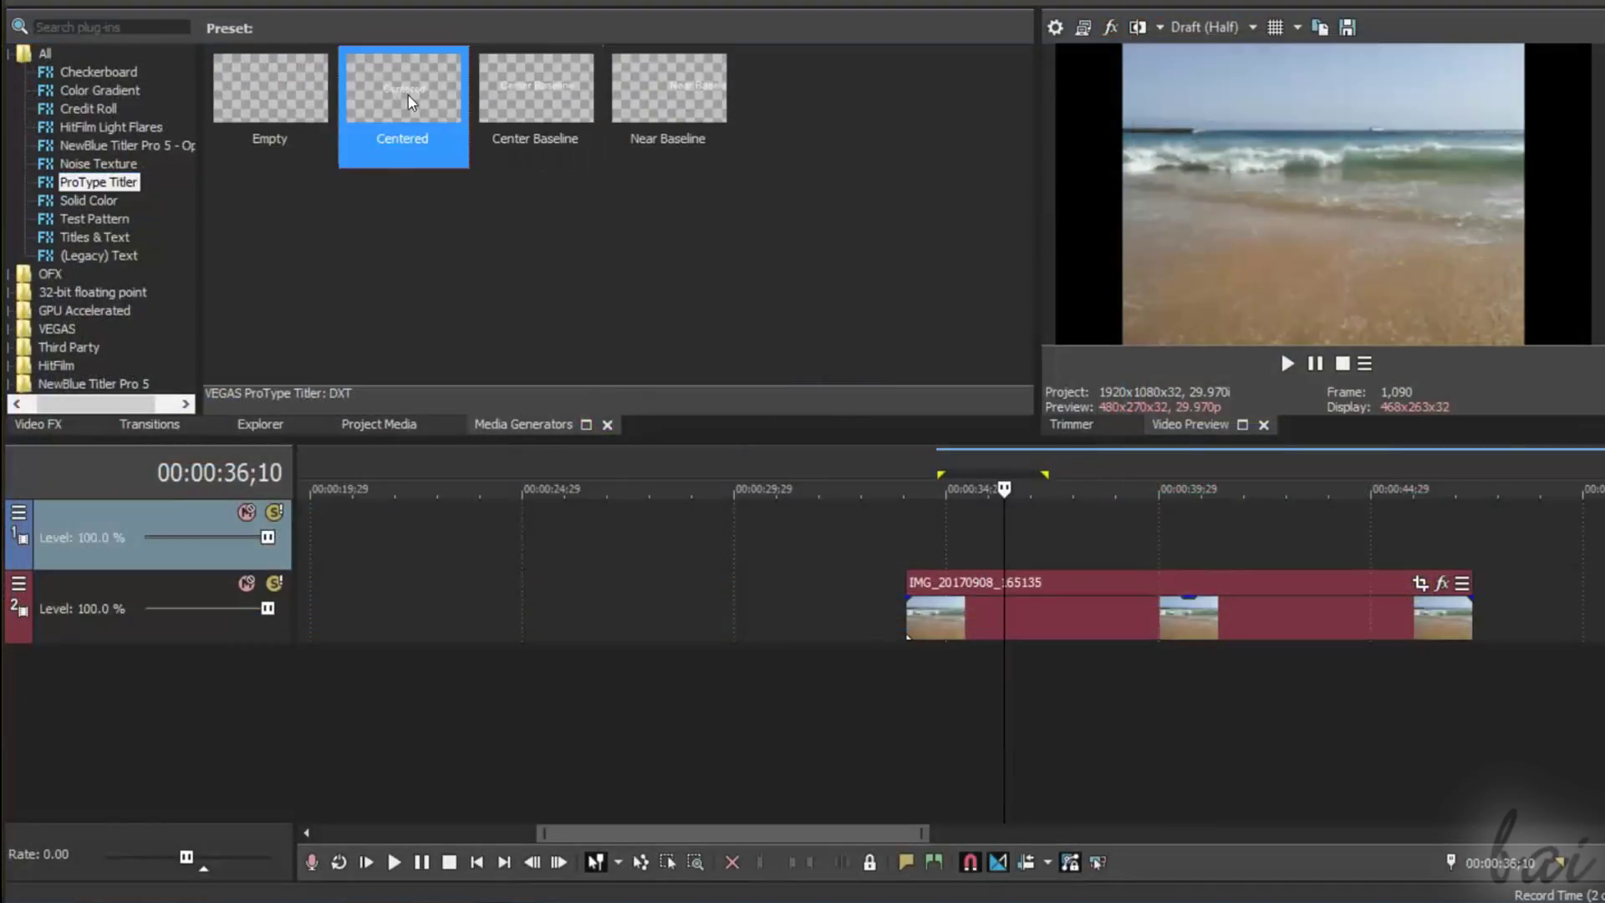
- Place the Centered ProType preset above the beach clip and select its word 'Centered' for retyping
{"action": "left_click_drag", "start_coordinate": [885, 446], "coordinate": [991, 532]}
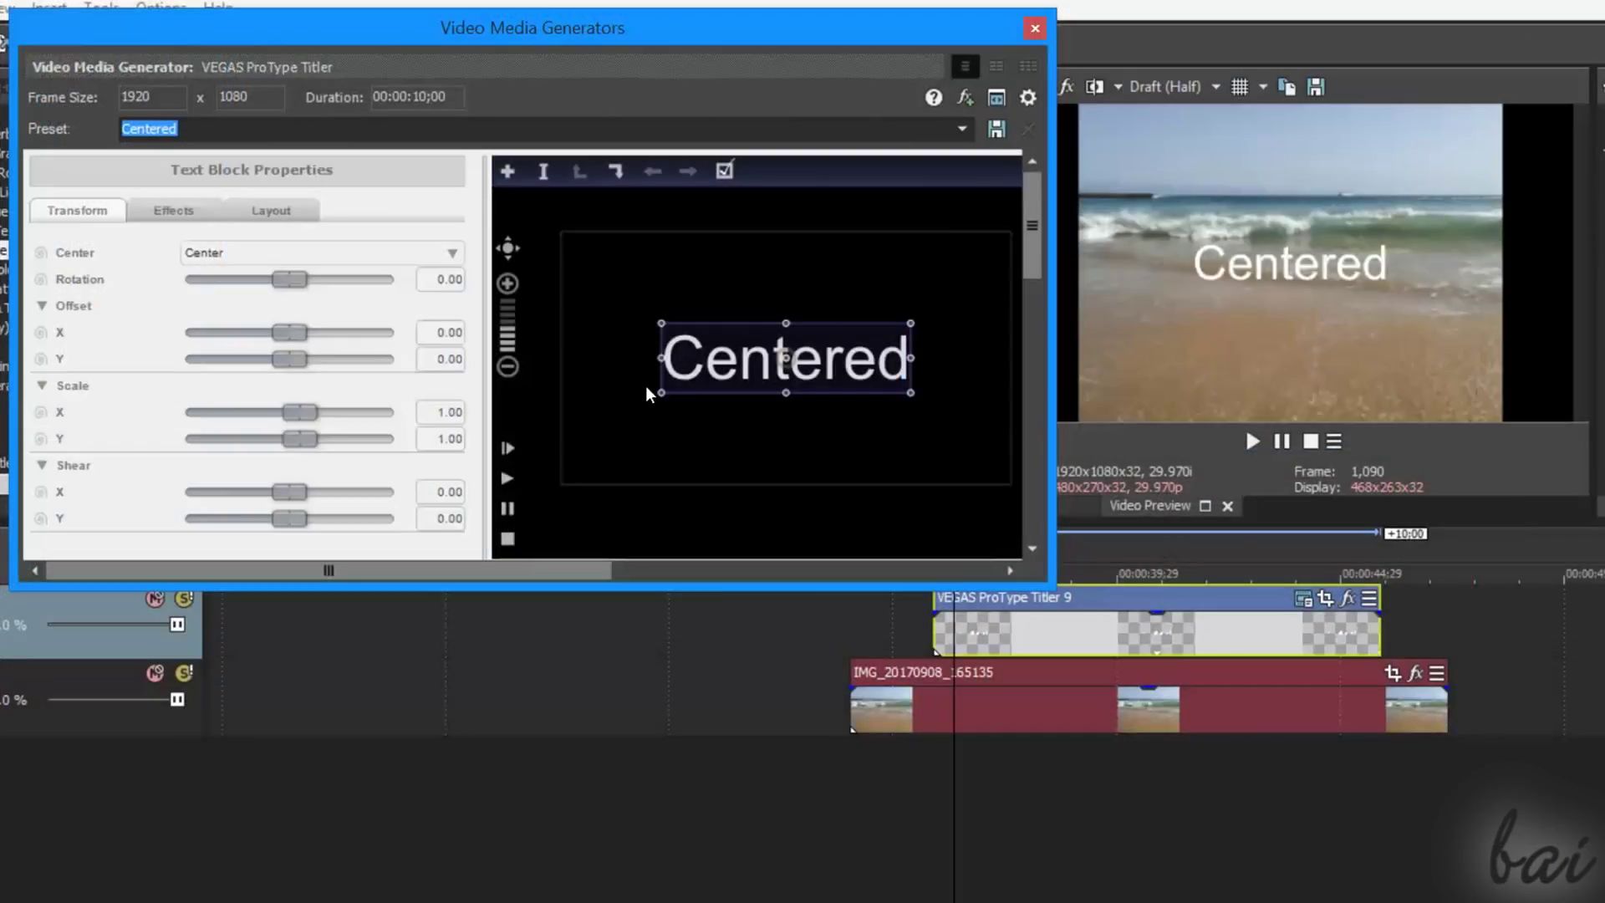
{"action": "left_click", "coordinate": [202, 220]}
{"action": "left_click", "coordinate": [264, 219]}
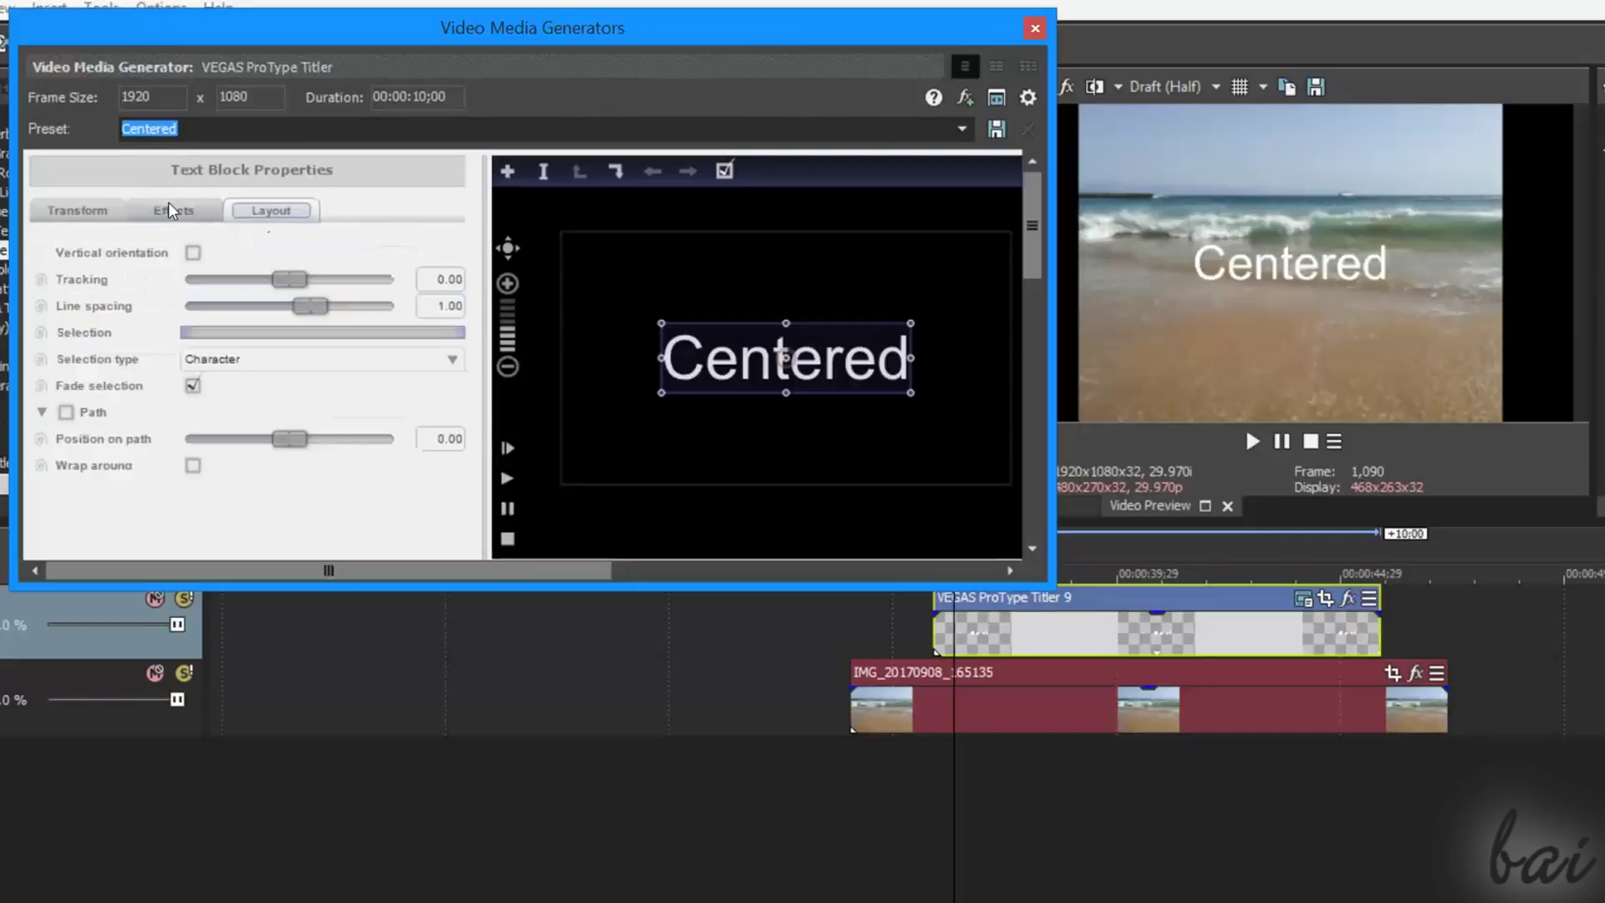
{"action": "left_click", "coordinate": [154, 211]}
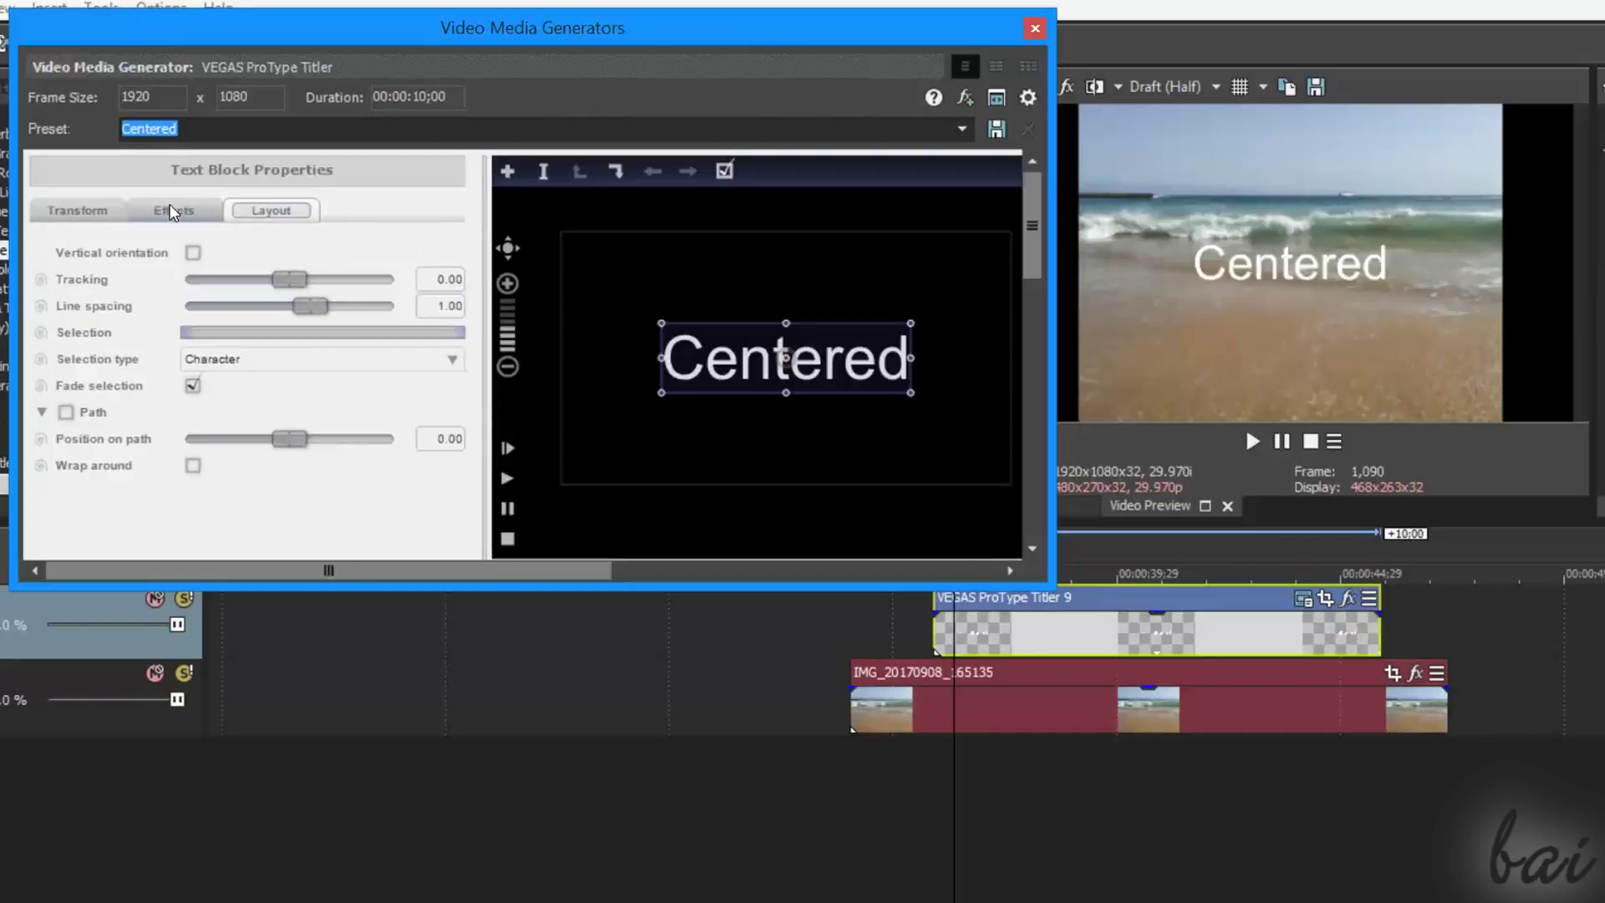
{"action": "left_click", "coordinate": [113, 219]}
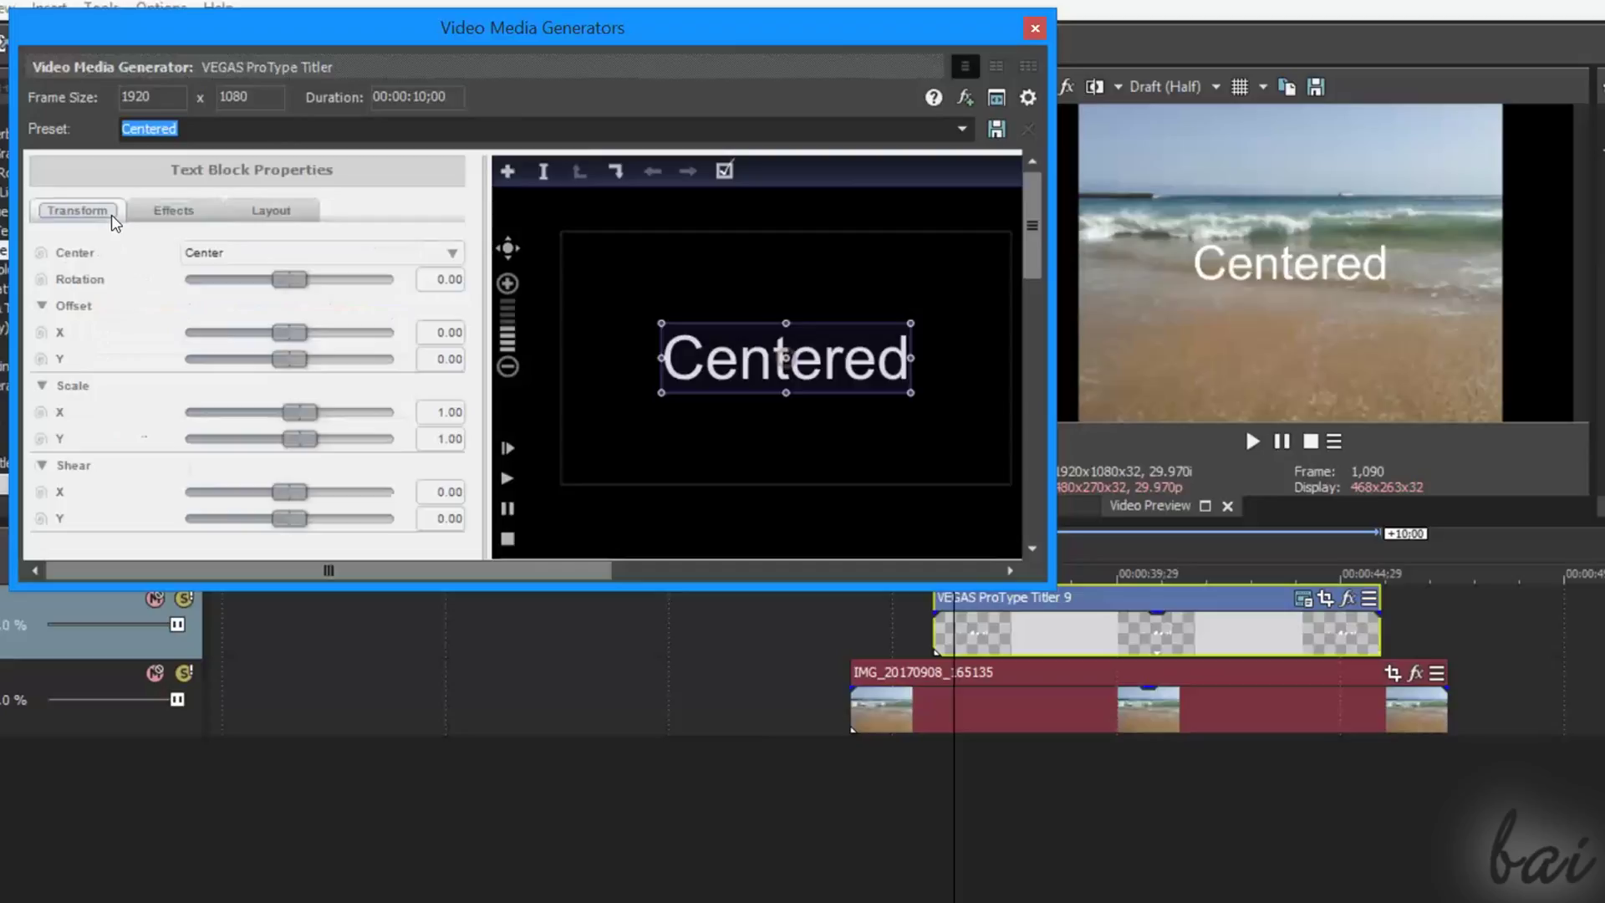
{"action": "double_click", "coordinate": [803, 364]}
{"action": "left_click_drag", "start_coordinate": [662, 360], "coordinate": [922, 392]}
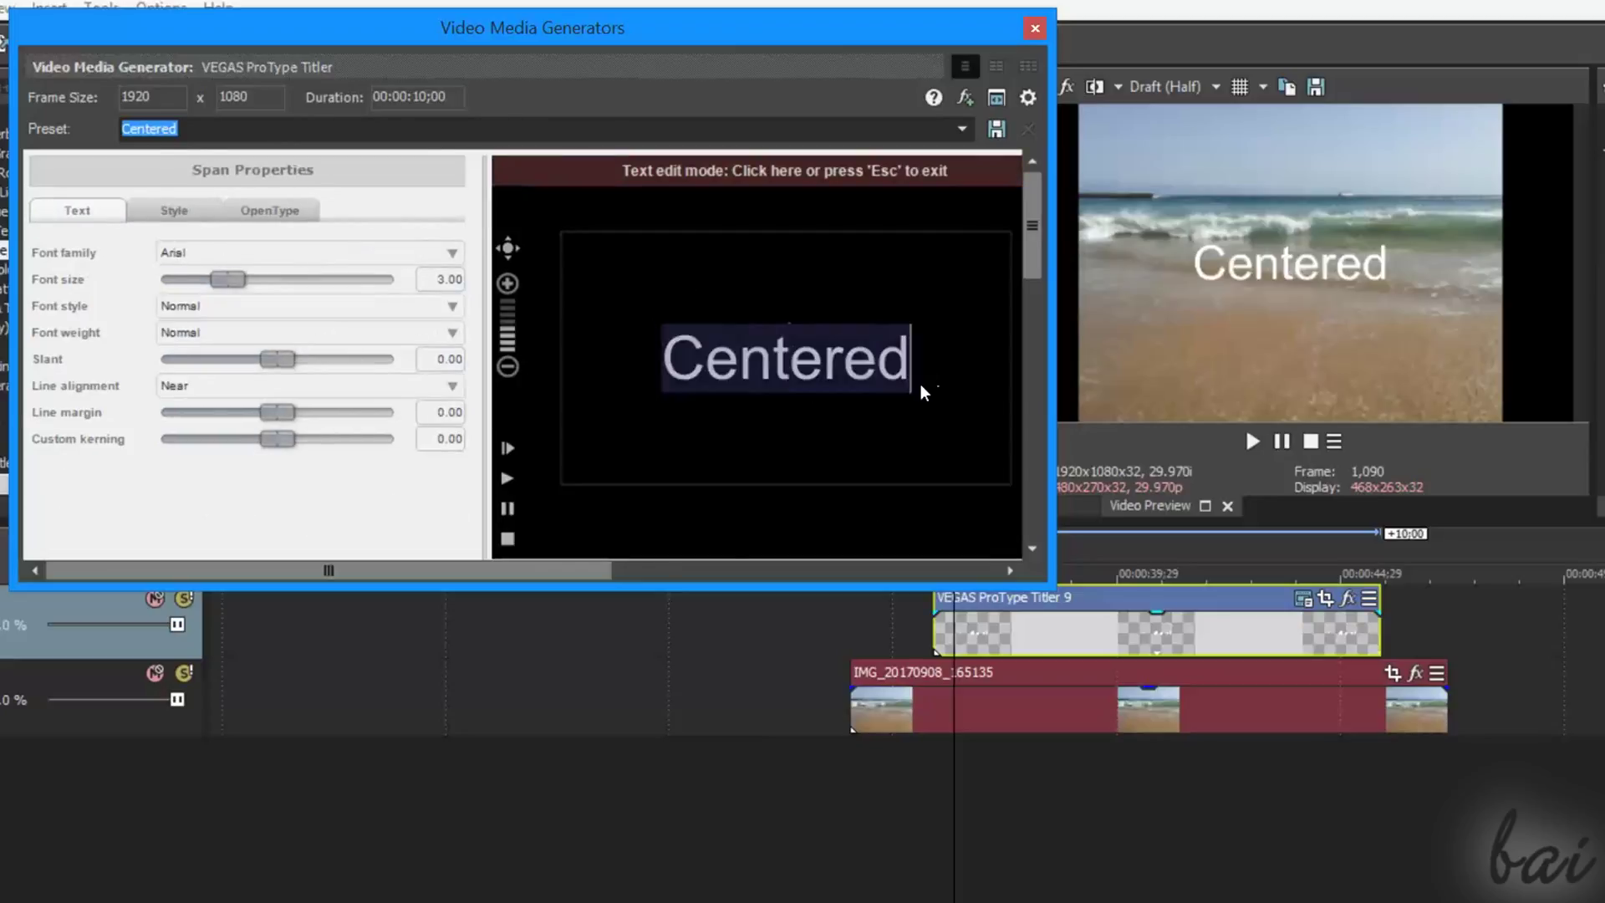
{"action": "type", "text": "Hello there"}
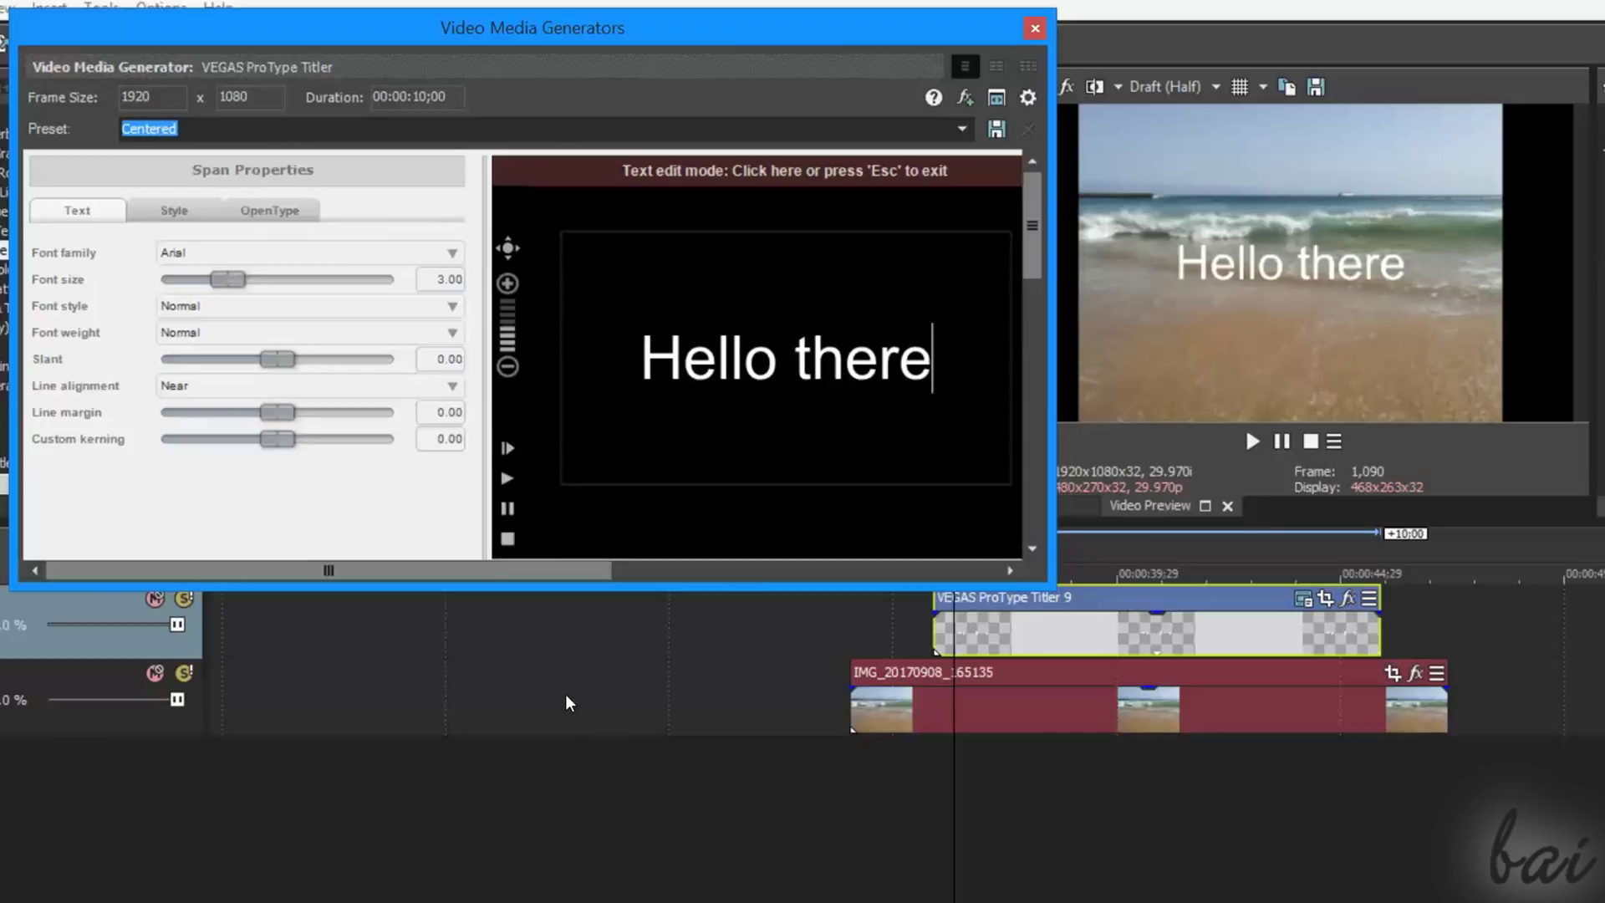
- Enlarge the Hello there title, rotate it to -2.46, and move it up-left
{"action": "key", "text": "Escape"}
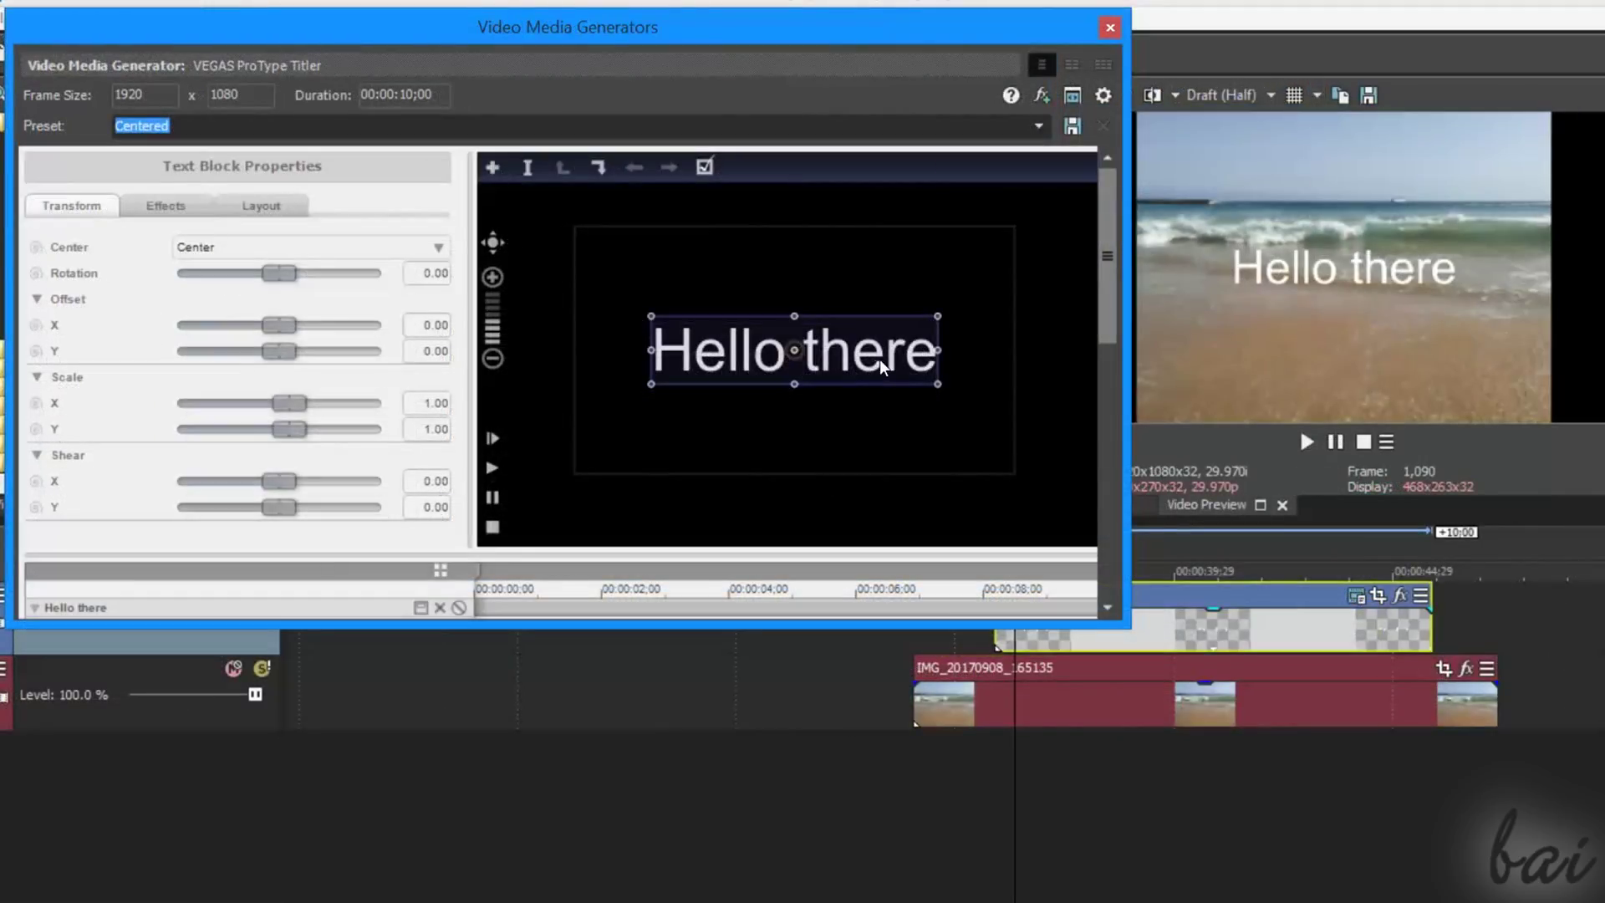
{"action": "mouse_move", "coordinate": [873, 359]}
{"action": "left_mouse_down"}
{"action": "mouse_move", "coordinate": [813, 274]}
{"action": "mouse_move", "coordinate": [921, 239]}
{"action": "mouse_move", "coordinate": [1028, 441]}
{"action": "mouse_move", "coordinate": [965, 482]}
{"action": "mouse_move", "coordinate": [843, 316]}
{"action": "mouse_move", "coordinate": [906, 313]}
{"action": "mouse_move", "coordinate": [843, 326]}
{"action": "mouse_move", "coordinate": [974, 237]}
{"action": "mouse_move", "coordinate": [994, 286]}
{"action": "left_mouse_up"}
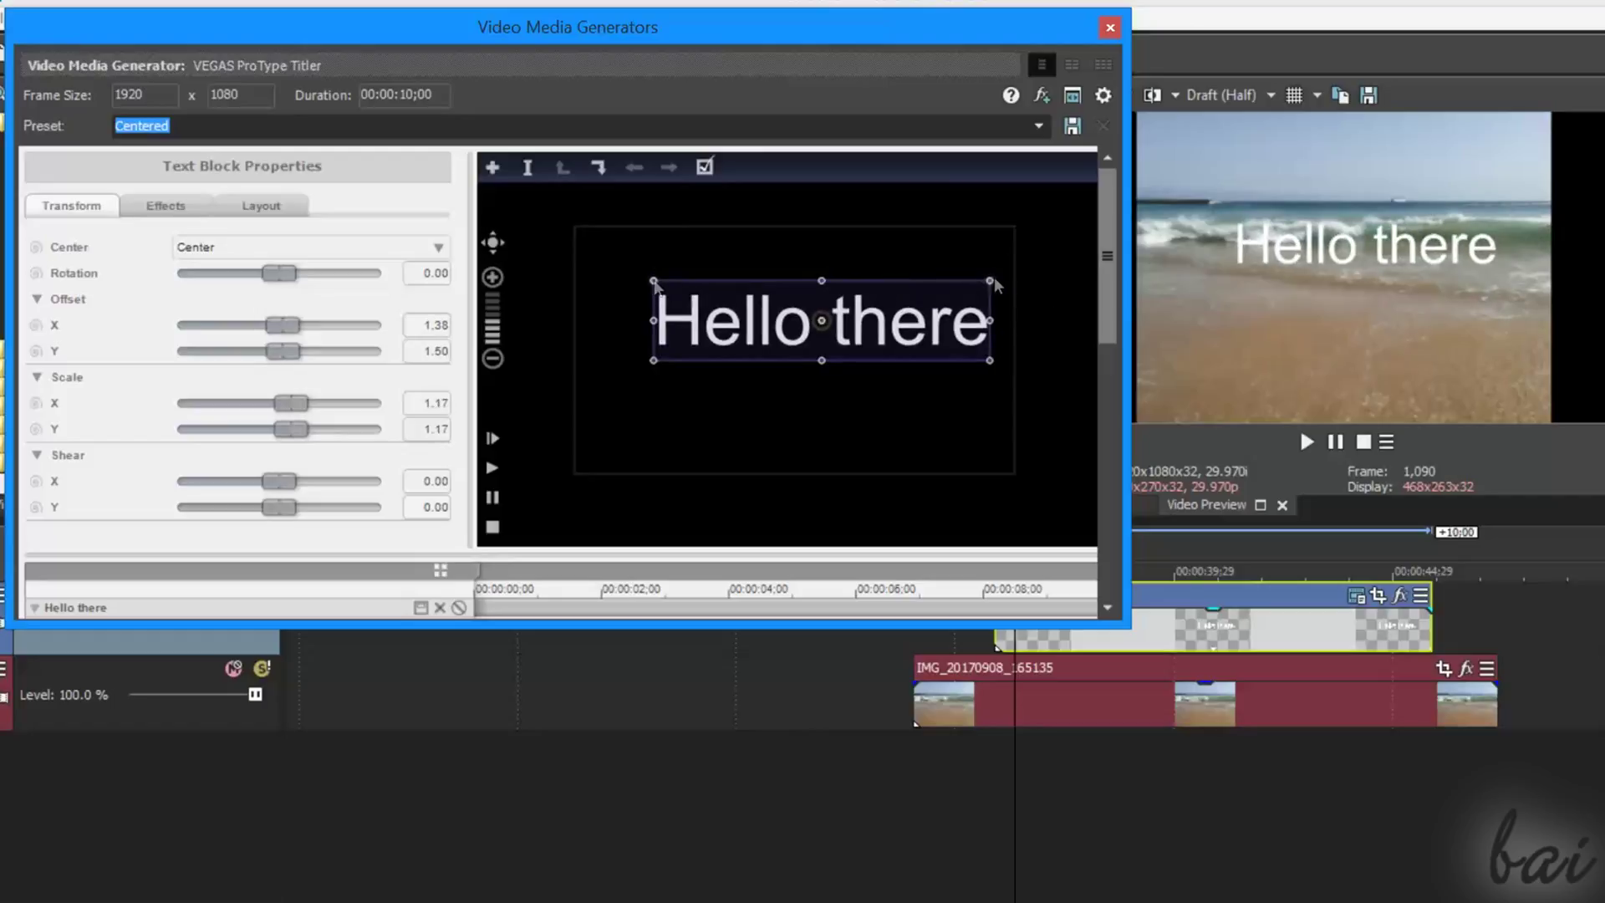
{"action": "left_click", "coordinate": [705, 167]}
{"action": "mouse_move", "coordinate": [653, 279]}
{"action": "left_mouse_down"}
{"action": "mouse_move", "coordinate": [566, 228]}
{"action": "mouse_move", "coordinate": [591, 495]}
{"action": "mouse_move", "coordinate": [752, 363]}
{"action": "mouse_move", "coordinate": [615, 273]}
{"action": "mouse_move", "coordinate": [623, 258]}
{"action": "left_mouse_up"}
{"action": "left_click", "coordinate": [702, 168]}
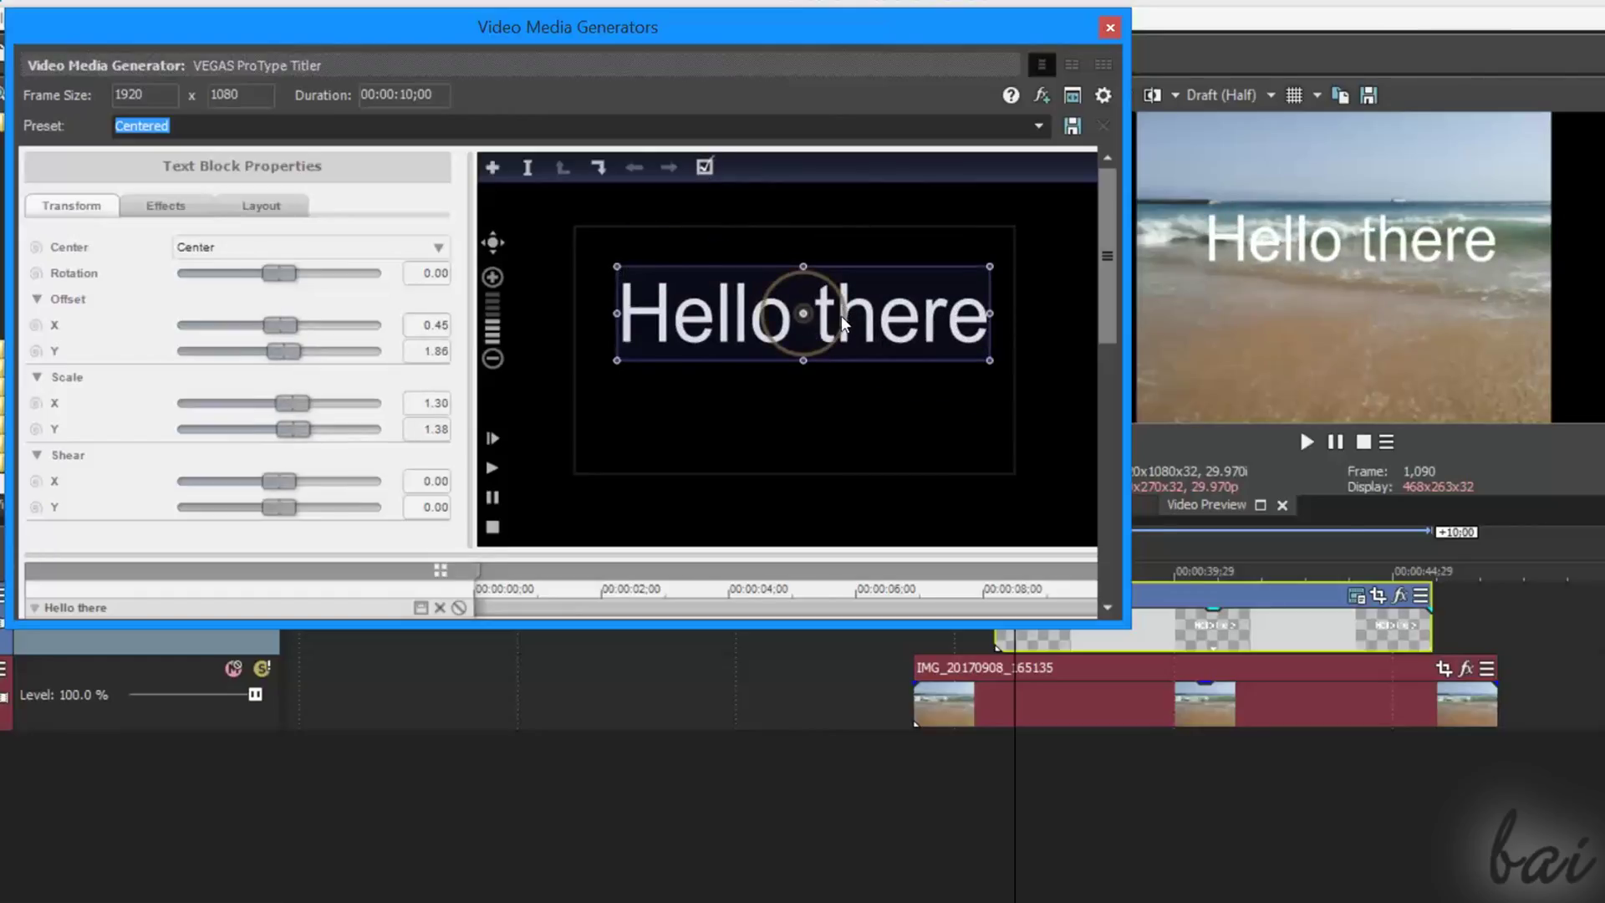
{"action": "mouse_move", "coordinate": [842, 303]}
{"action": "left_mouse_down"}
{"action": "mouse_move", "coordinate": [853, 320]}
{"action": "mouse_move", "coordinate": [865, 299]}
{"action": "mouse_move", "coordinate": [953, 313]}
{"action": "mouse_move", "coordinate": [1000, 291]}
{"action": "left_mouse_up"}
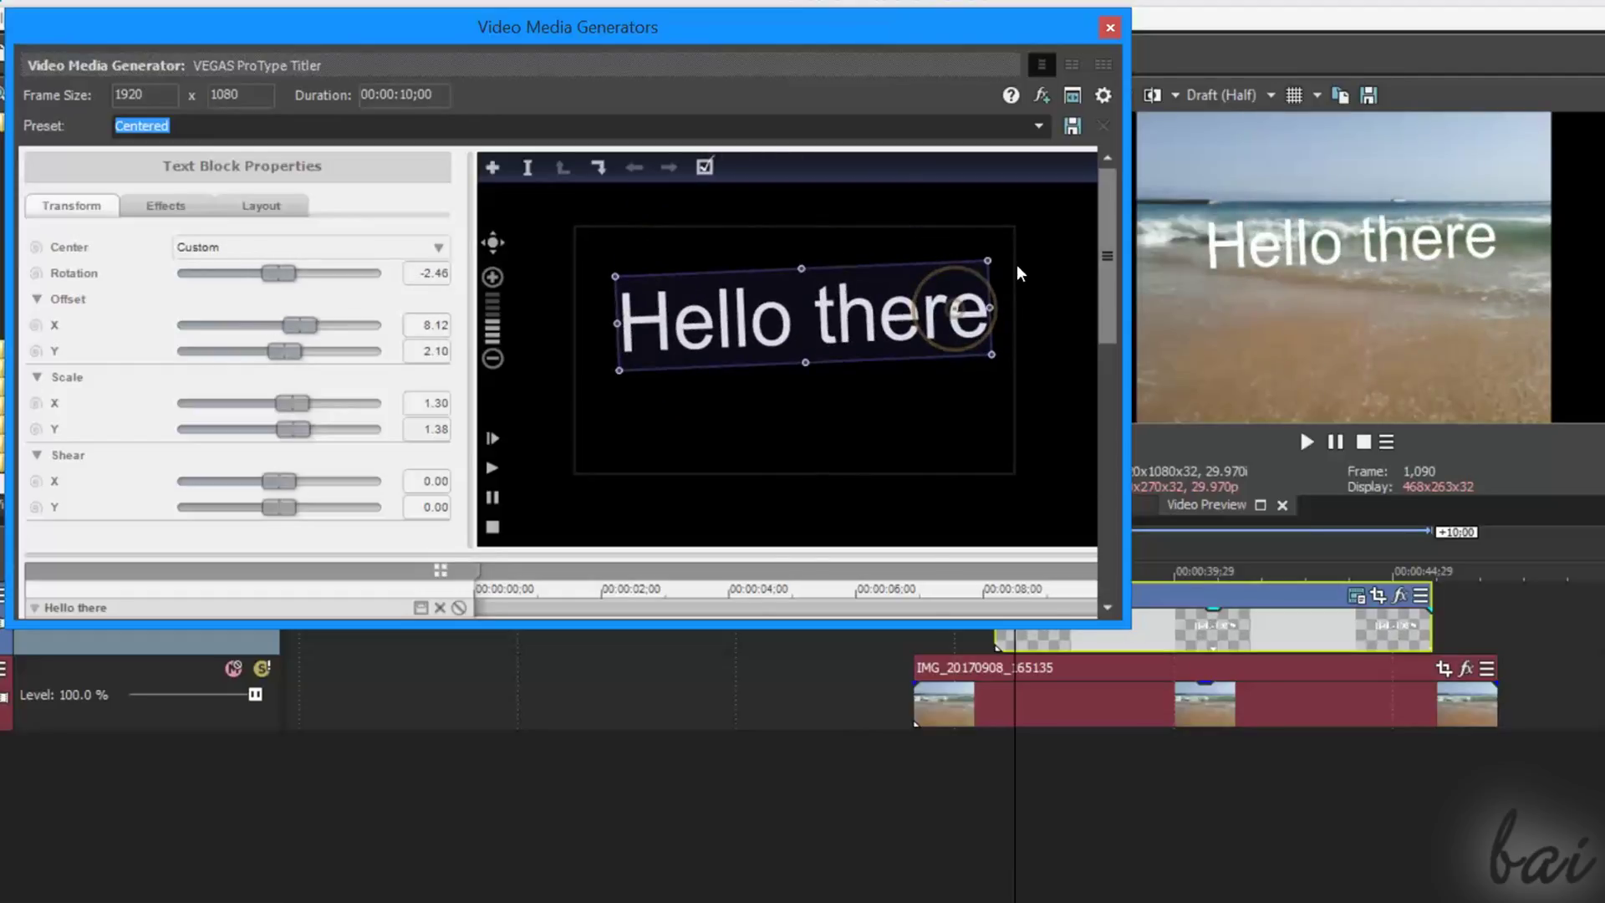
{"action": "mouse_move", "coordinate": [795, 313]}
{"action": "left_mouse_down"}
{"action": "mouse_move", "coordinate": [759, 282]}
{"action": "mouse_move", "coordinate": [797, 327]}
{"action": "mouse_move", "coordinate": [835, 321]}
{"action": "mouse_move", "coordinate": [796, 314]}
{"action": "mouse_move", "coordinate": [742, 359]}
{"action": "left_mouse_up"}
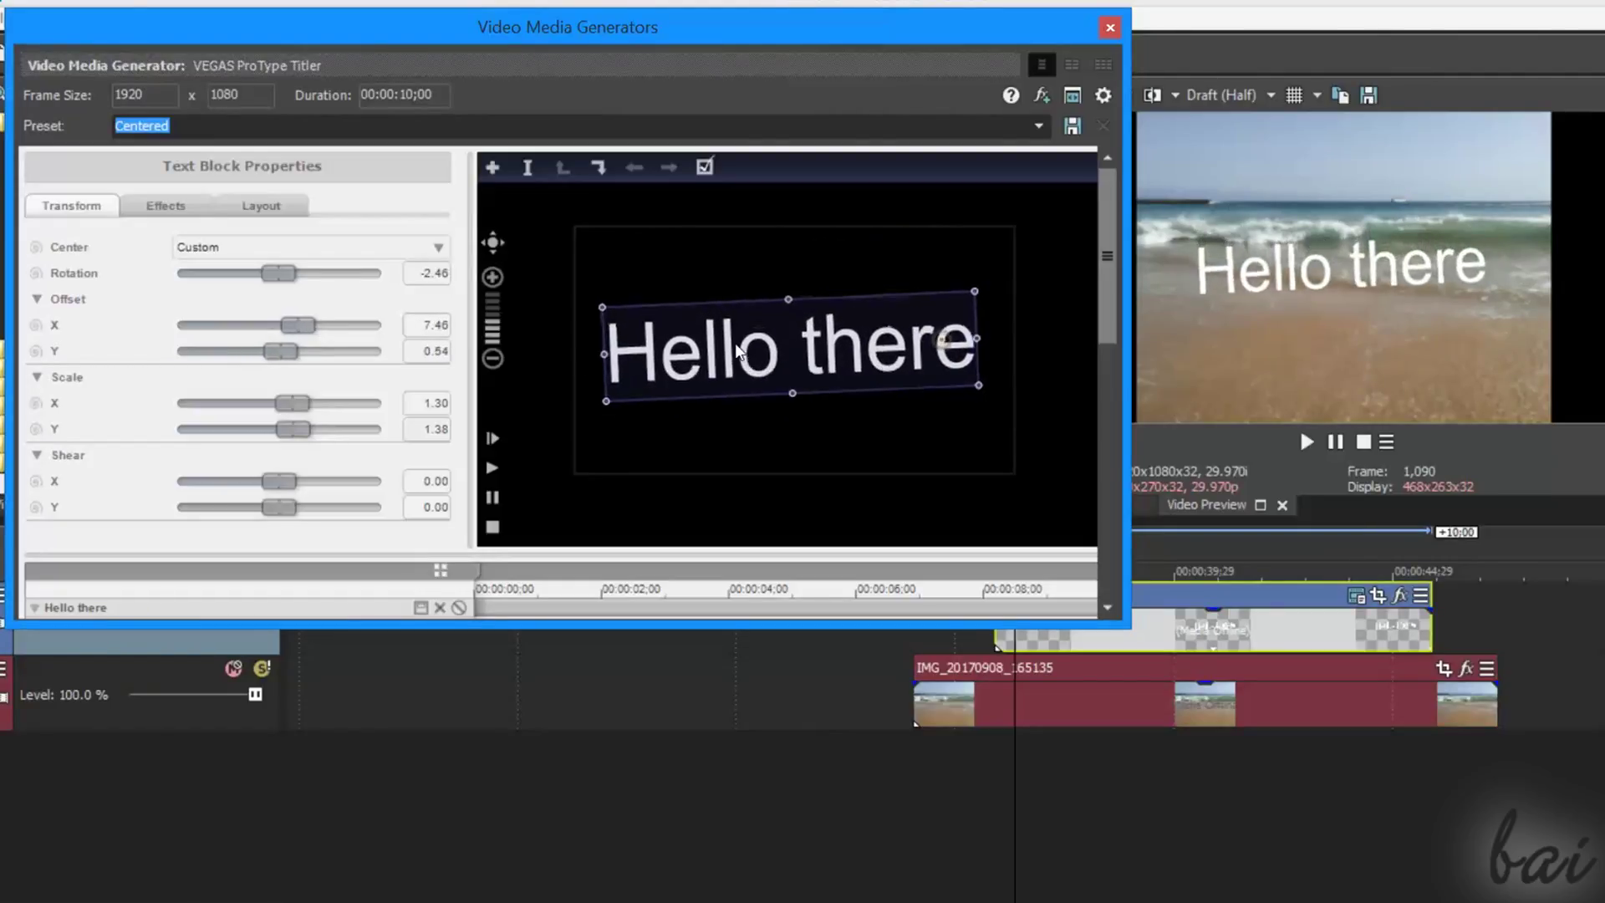
- Move the word Hello up-left and nudge the word there down-right
{"action": "left_click", "coordinate": [598, 169]}
{"action": "mouse_move", "coordinate": [714, 342]}
{"action": "left_mouse_down"}
{"action": "mouse_move", "coordinate": [689, 278]}
{"action": "mouse_move", "coordinate": [701, 311]}
{"action": "left_mouse_up"}
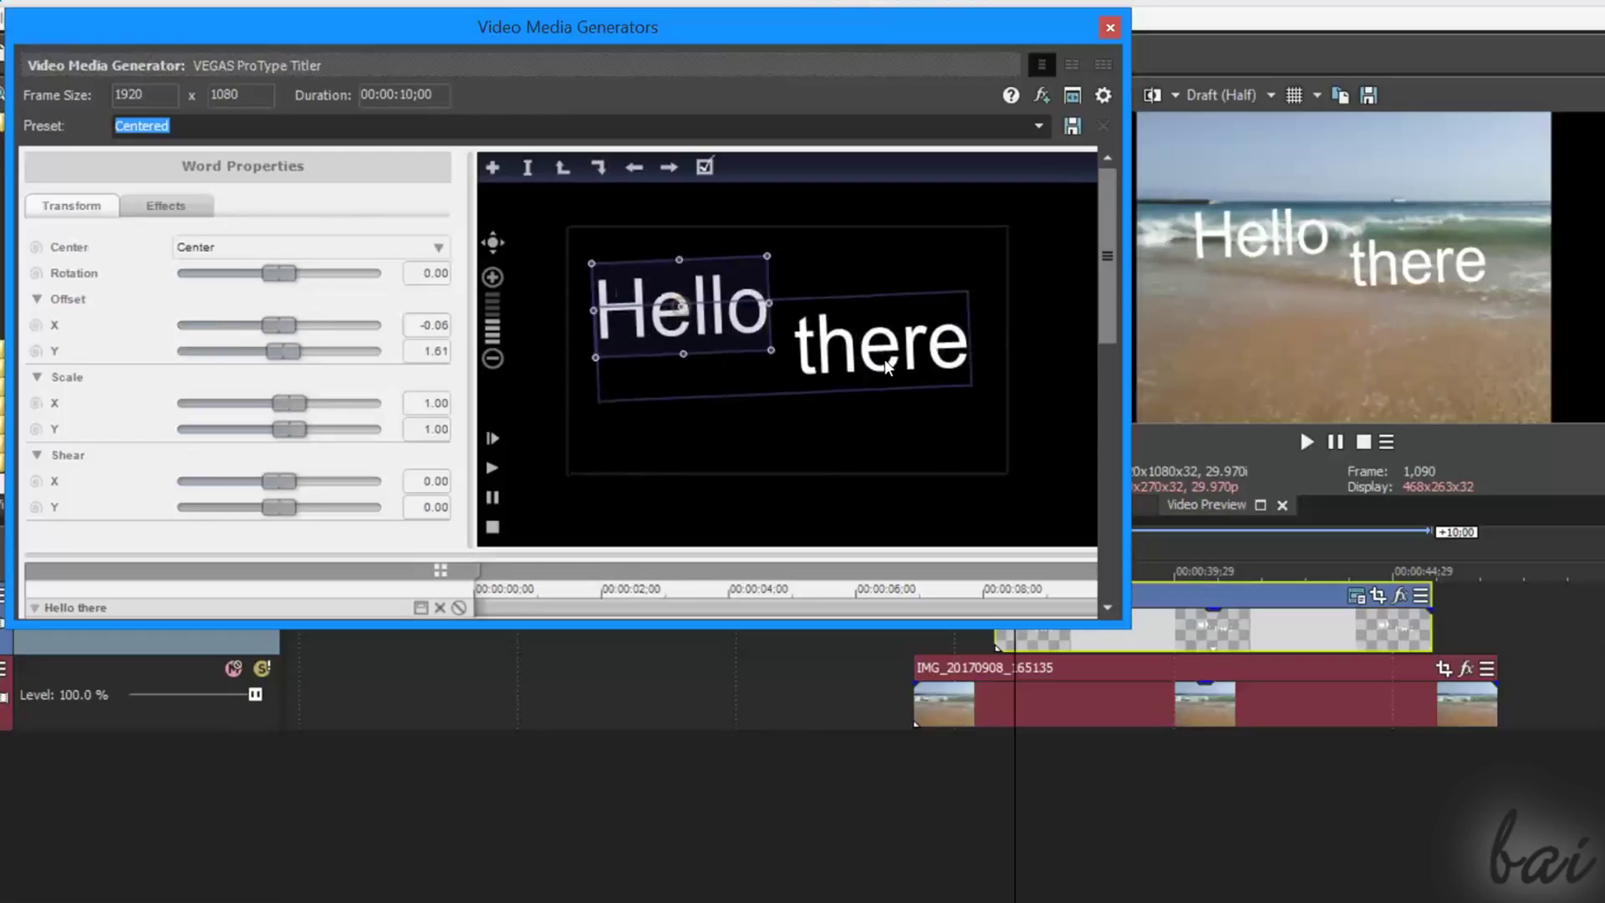
{"action": "left_click_drag", "start_coordinate": [887, 365], "coordinate": [895, 378]}
{"action": "left_click", "coordinate": [725, 323]}
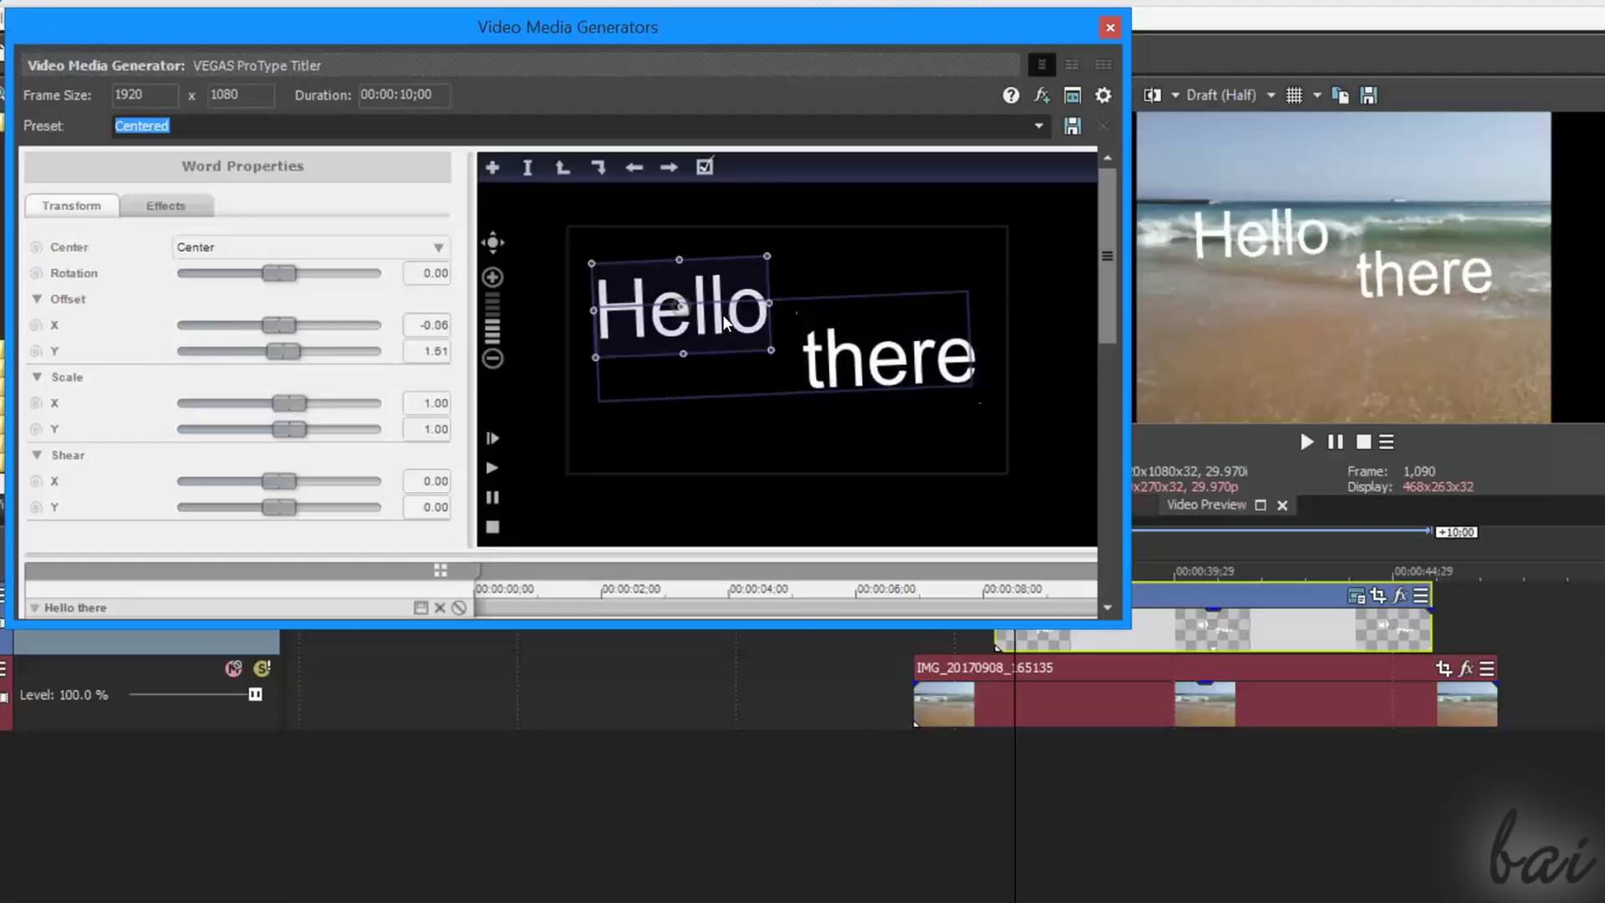
{"action": "left_click_drag", "start_coordinate": [725, 321], "coordinate": [723, 315]}
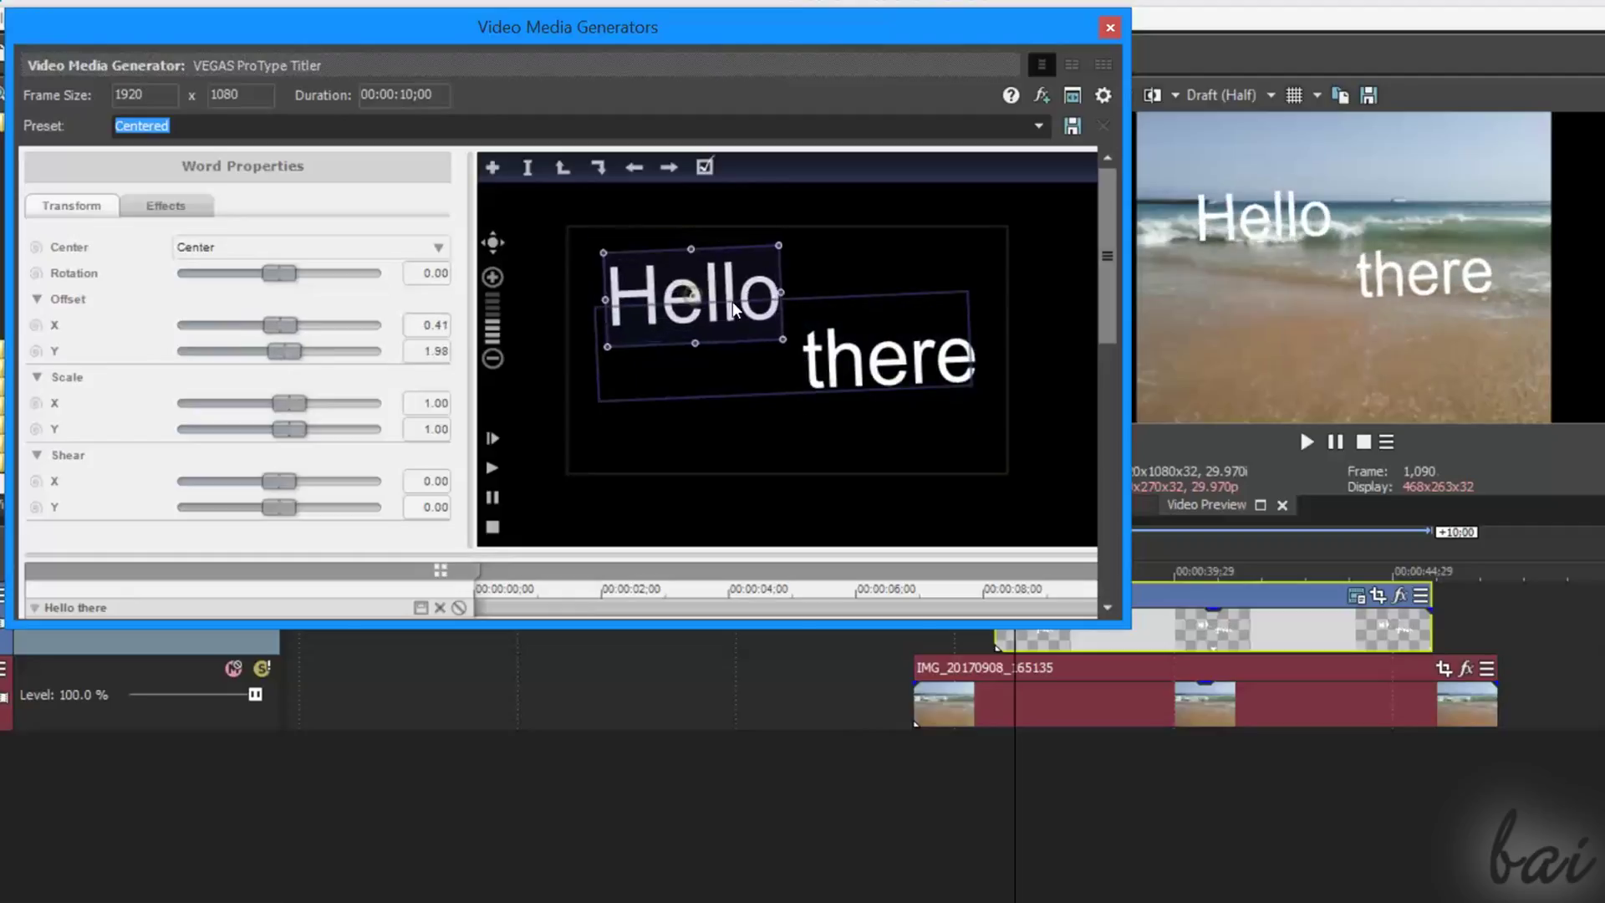
- Test moving the letter o, undo it, and reselect the words there and Hello
{"action": "left_click", "coordinate": [604, 172]}
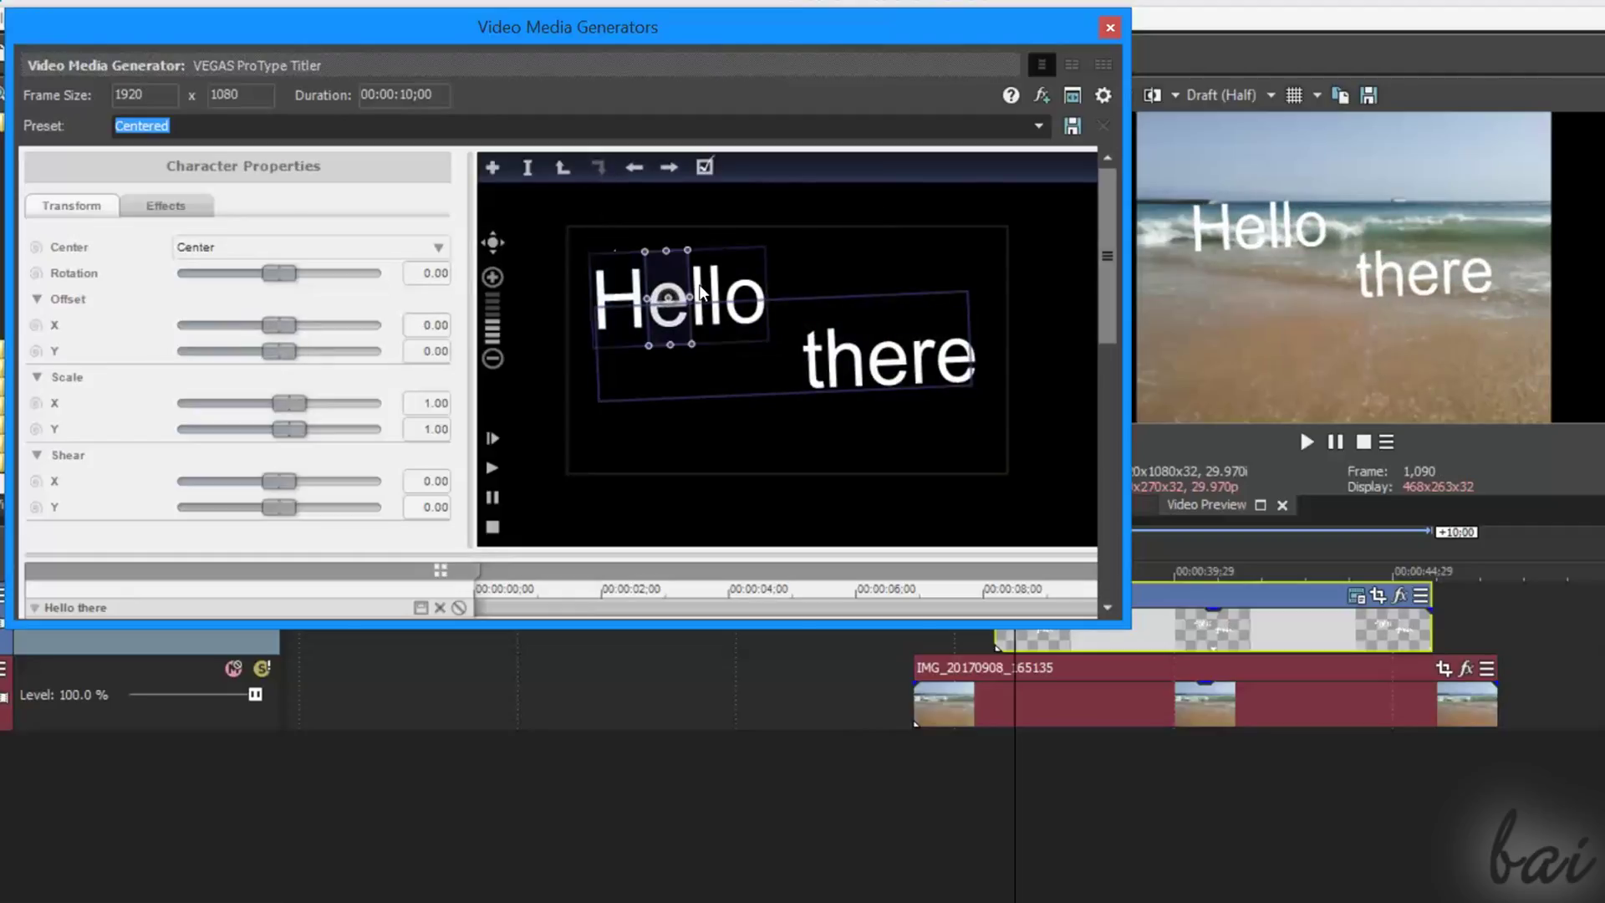
{"action": "left_click", "coordinate": [724, 298]}
{"action": "left_click_drag", "start_coordinate": [798, 294], "coordinate": [760, 305]}
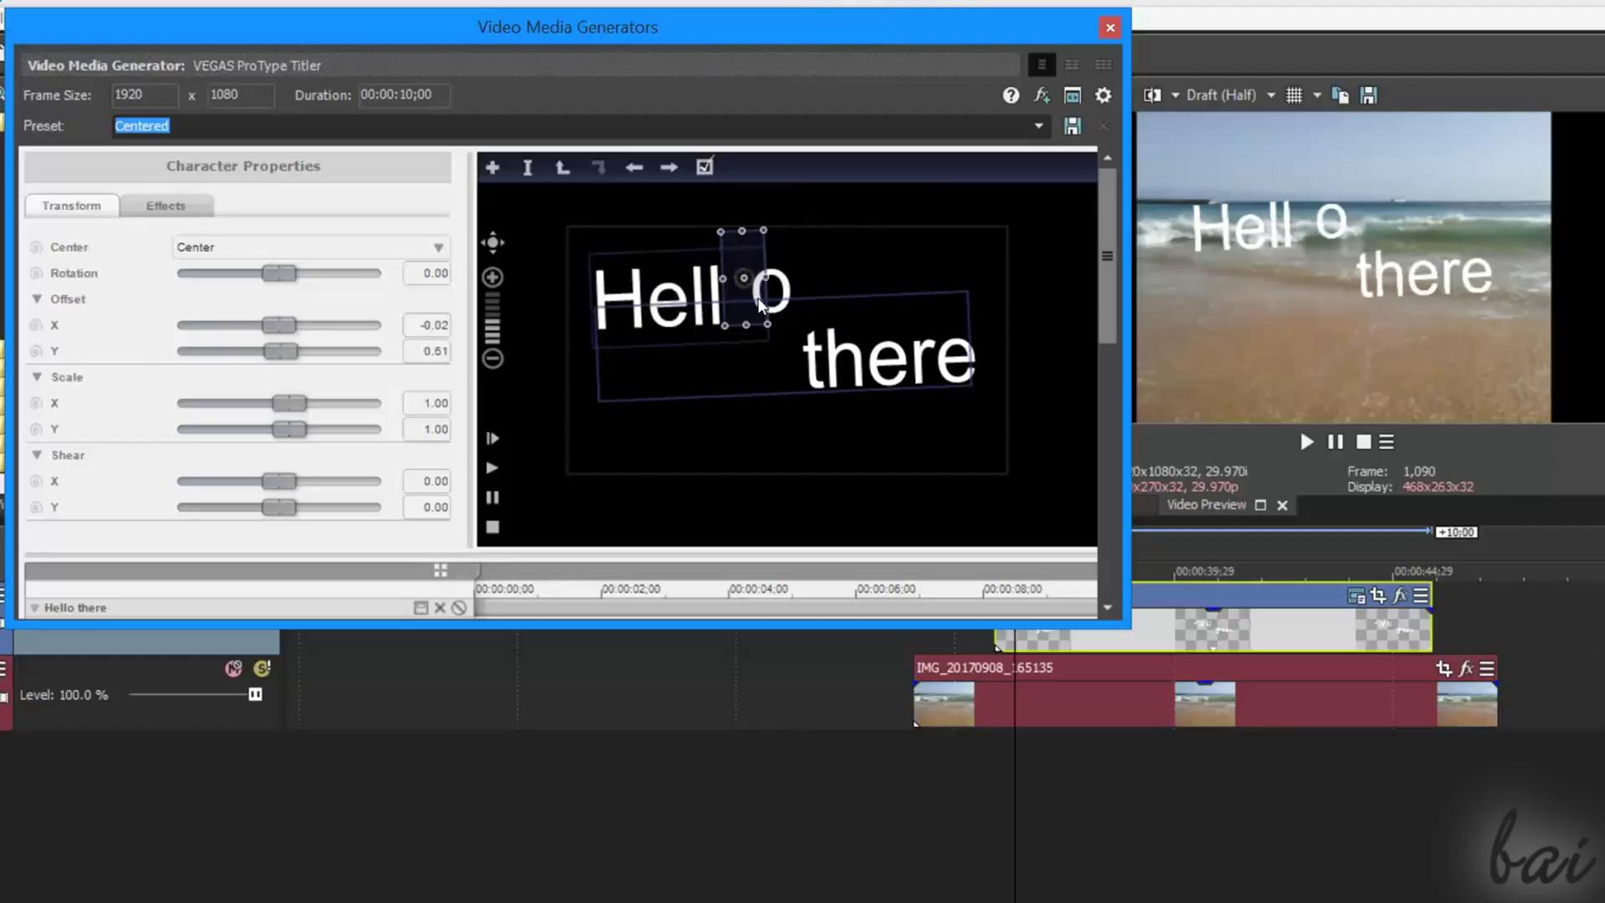
{"action": "key", "text": "ctrl+z"}
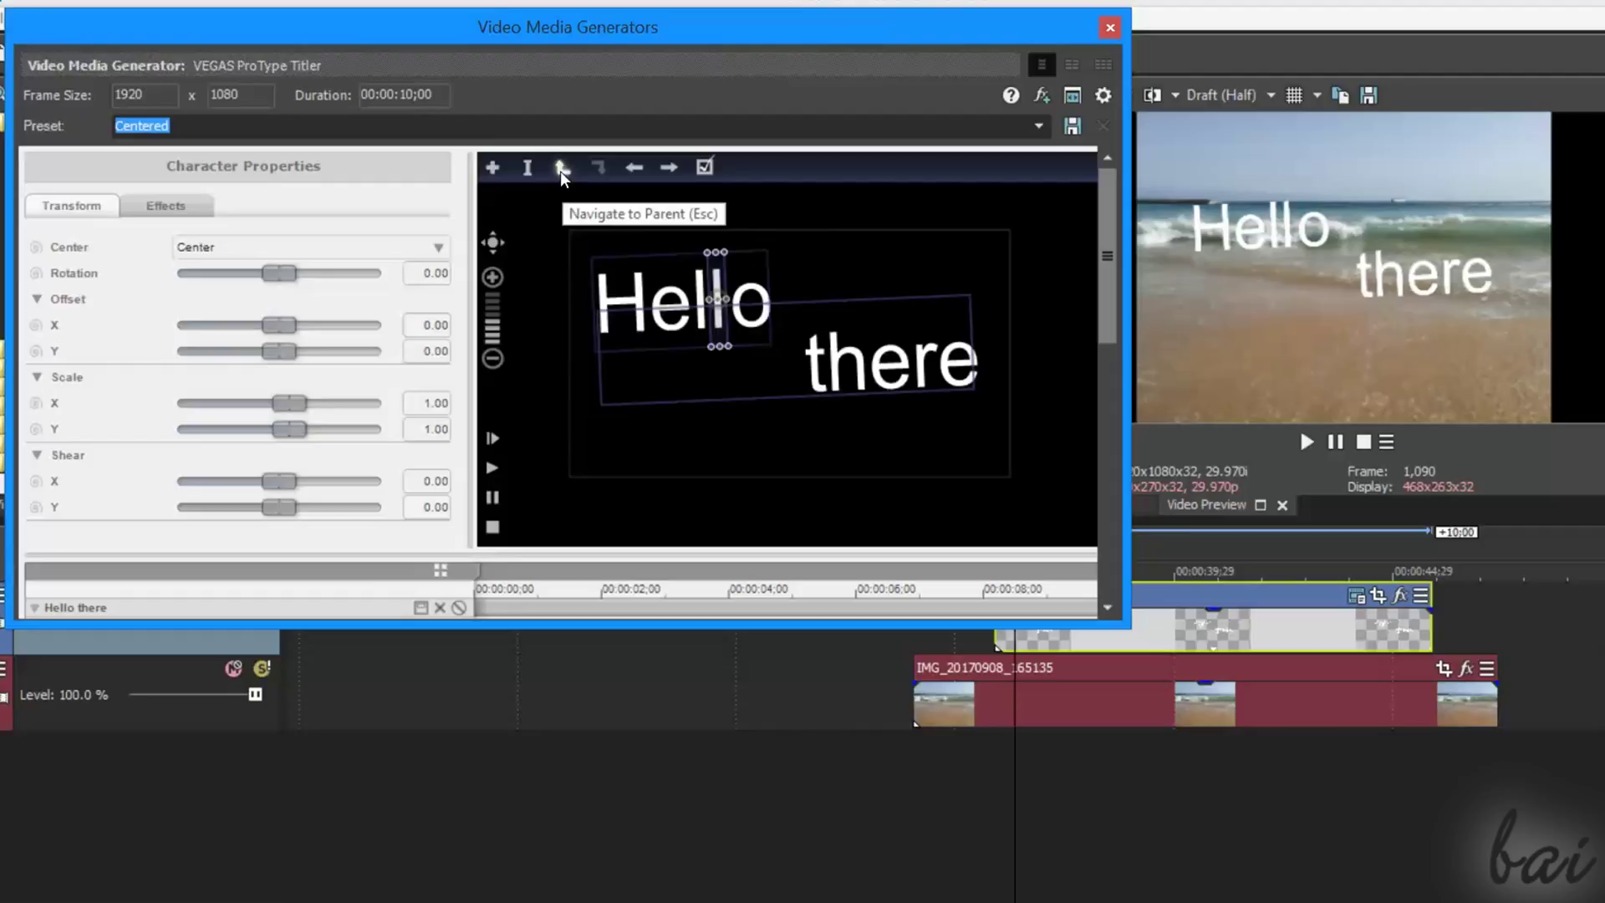
{"action": "left_click", "coordinate": [561, 170]}
{"action": "left_click", "coordinate": [786, 319]}
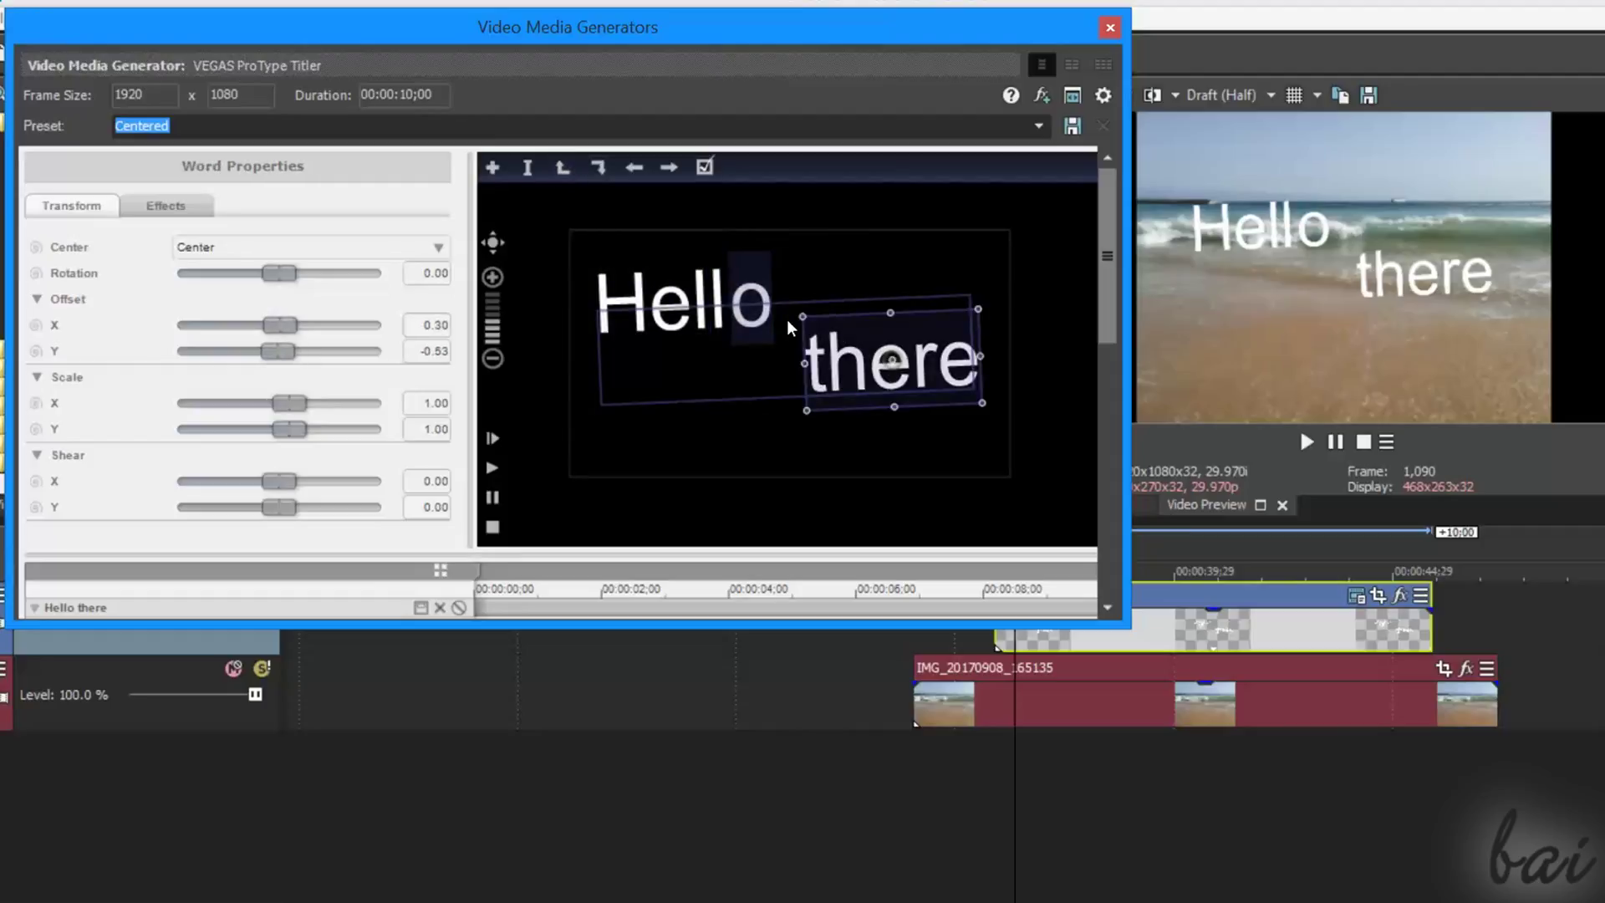
{"action": "left_click", "coordinate": [704, 291]}
- Nudge the whole title, then set rotation -19.20 and vertical shear -0.29
{"action": "left_click", "coordinate": [561, 171]}
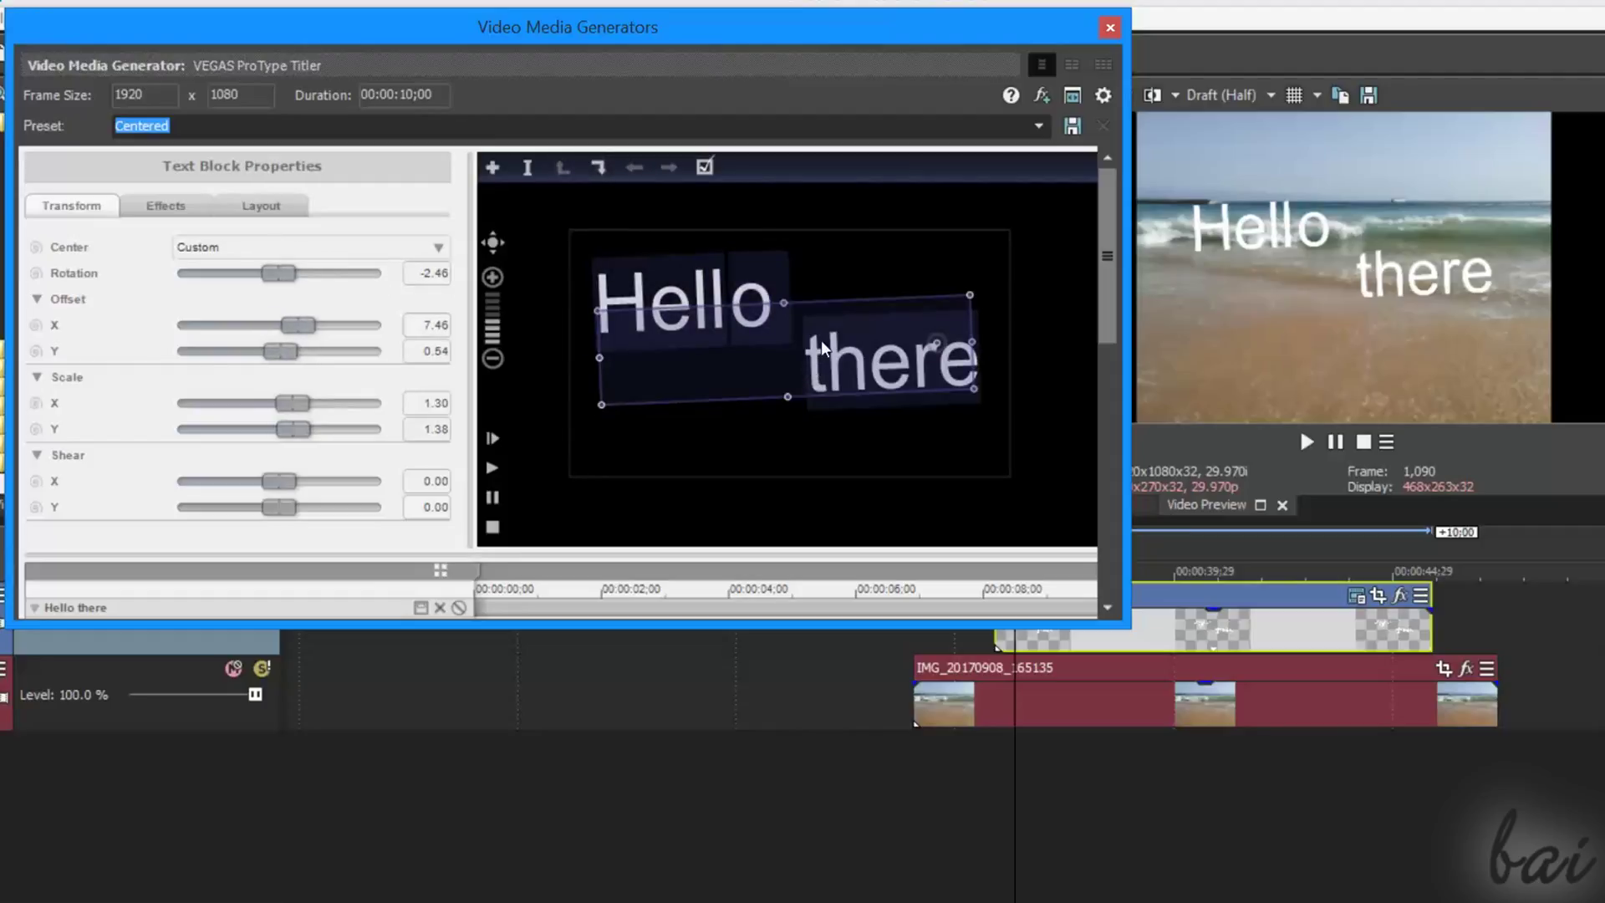
{"action": "left_click_drag", "start_coordinate": [821, 340], "coordinate": [827, 347]}
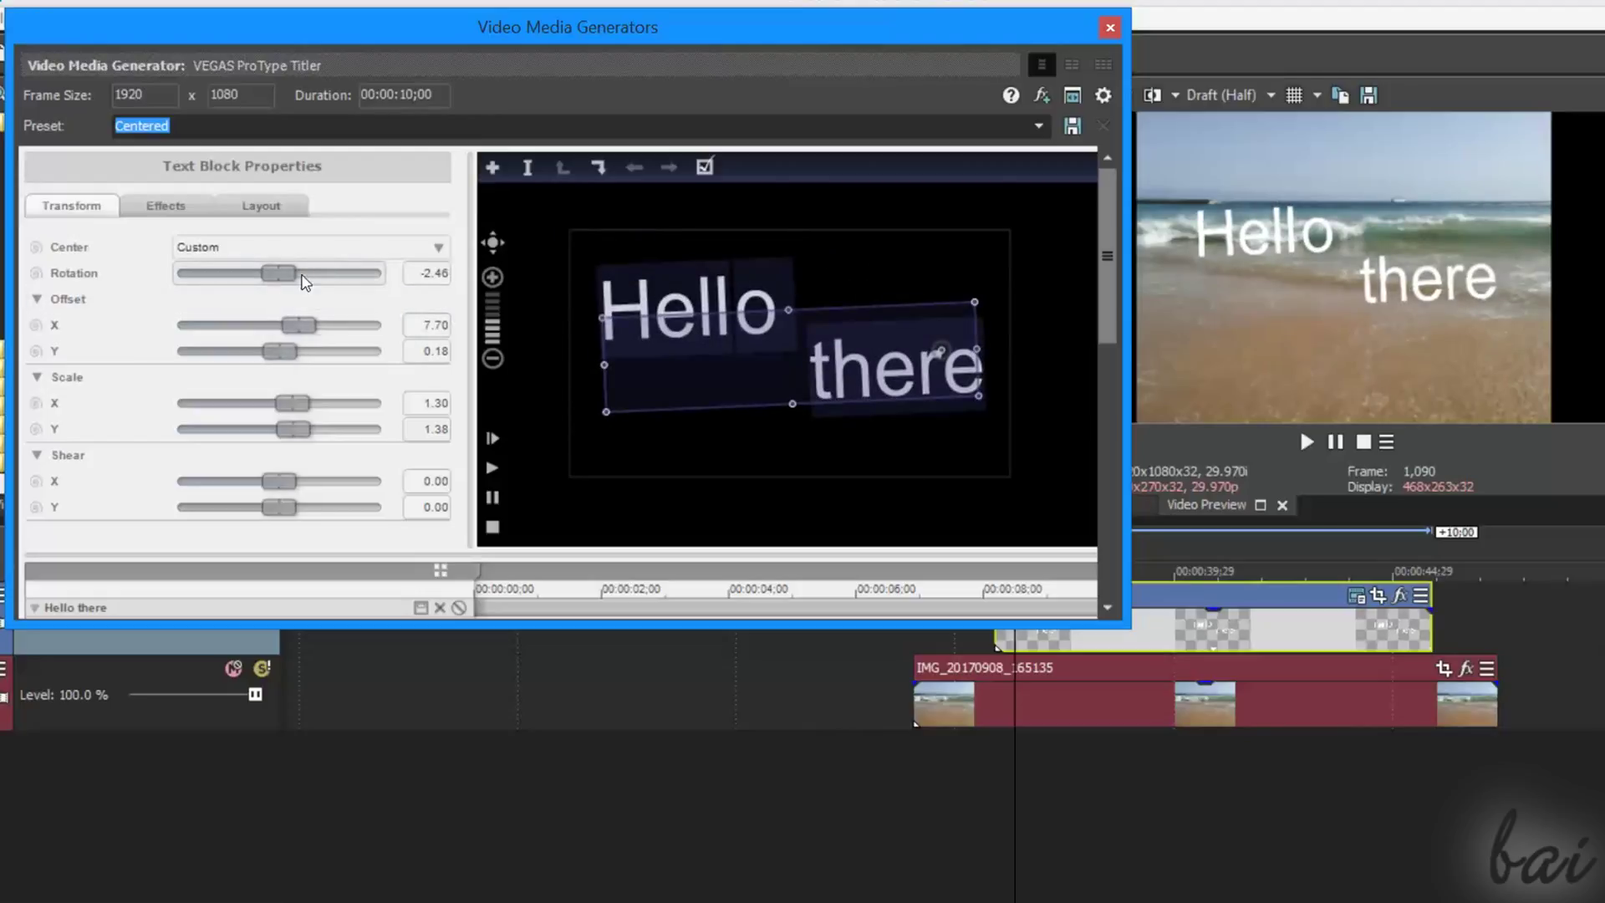
{"action": "mouse_move", "coordinate": [283, 277]}
{"action": "left_mouse_down"}
{"action": "mouse_move", "coordinate": [297, 483]}
{"action": "mouse_move", "coordinate": [282, 478]}
{"action": "left_mouse_up"}
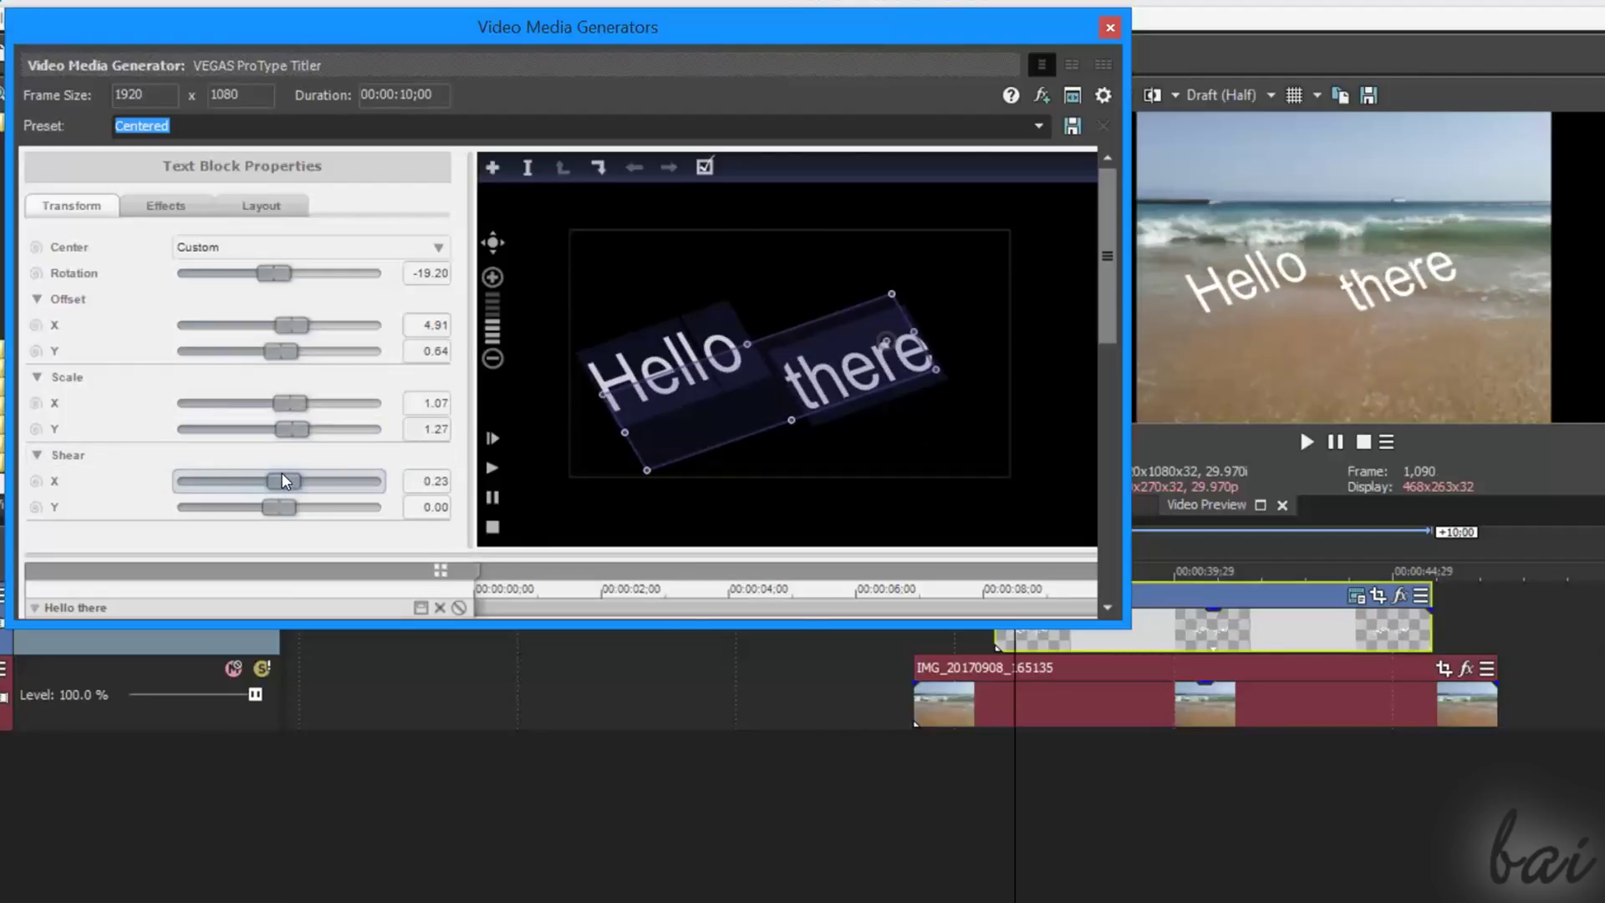
{"action": "left_click_drag", "start_coordinate": [279, 506], "coordinate": [282, 506]}
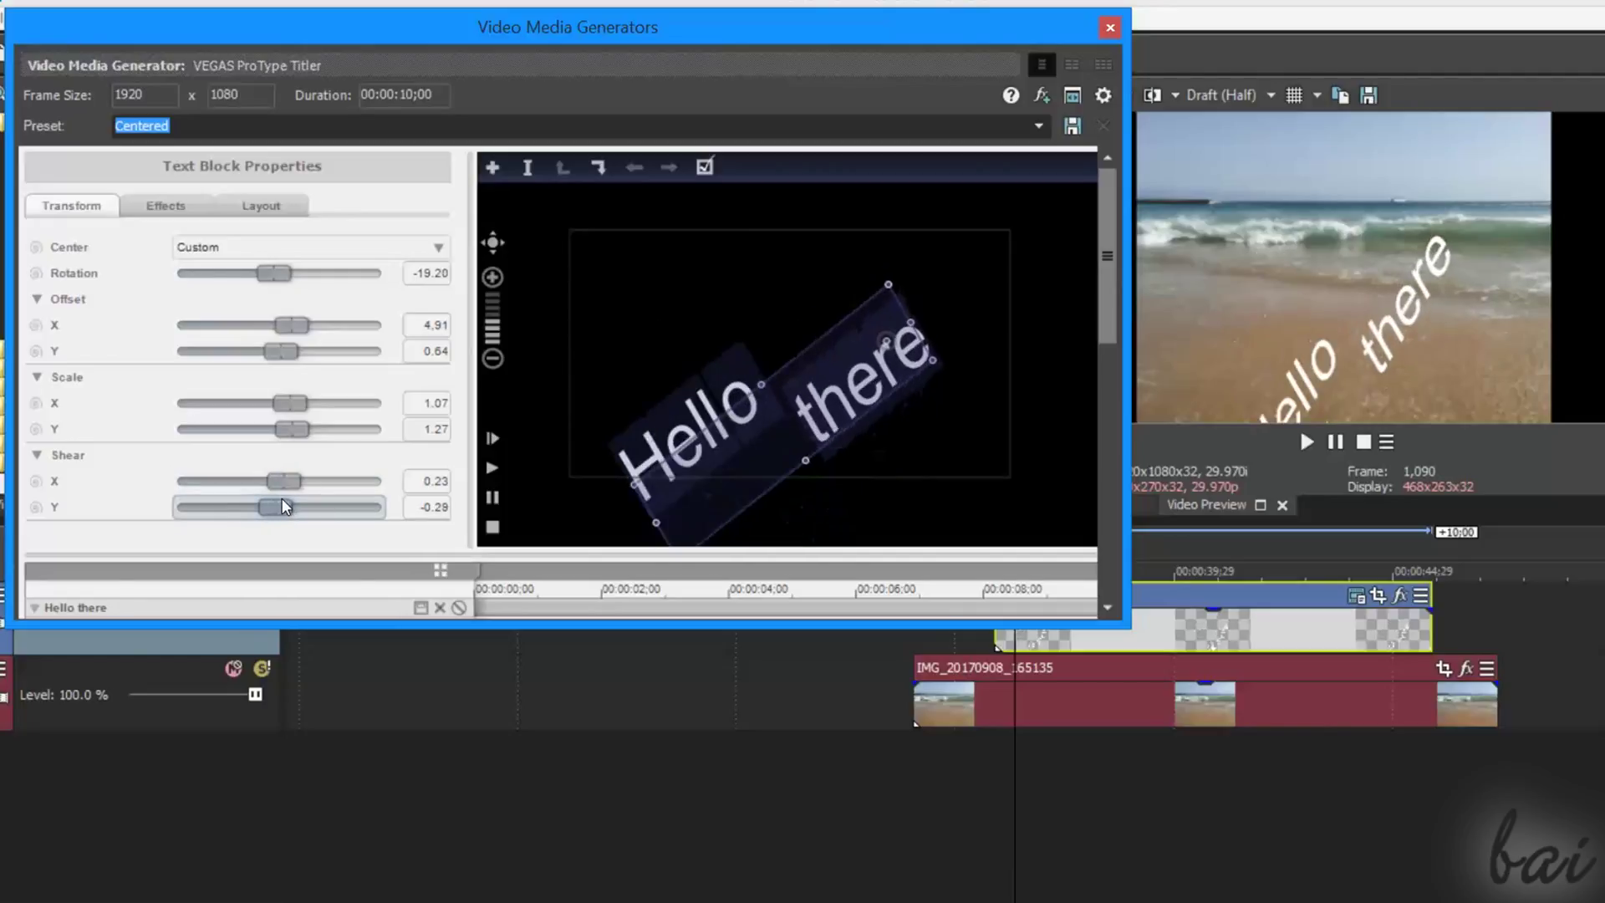
- Give the title text a blue gradient fill at full opacity
{"action": "left_click", "coordinate": [166, 204]}
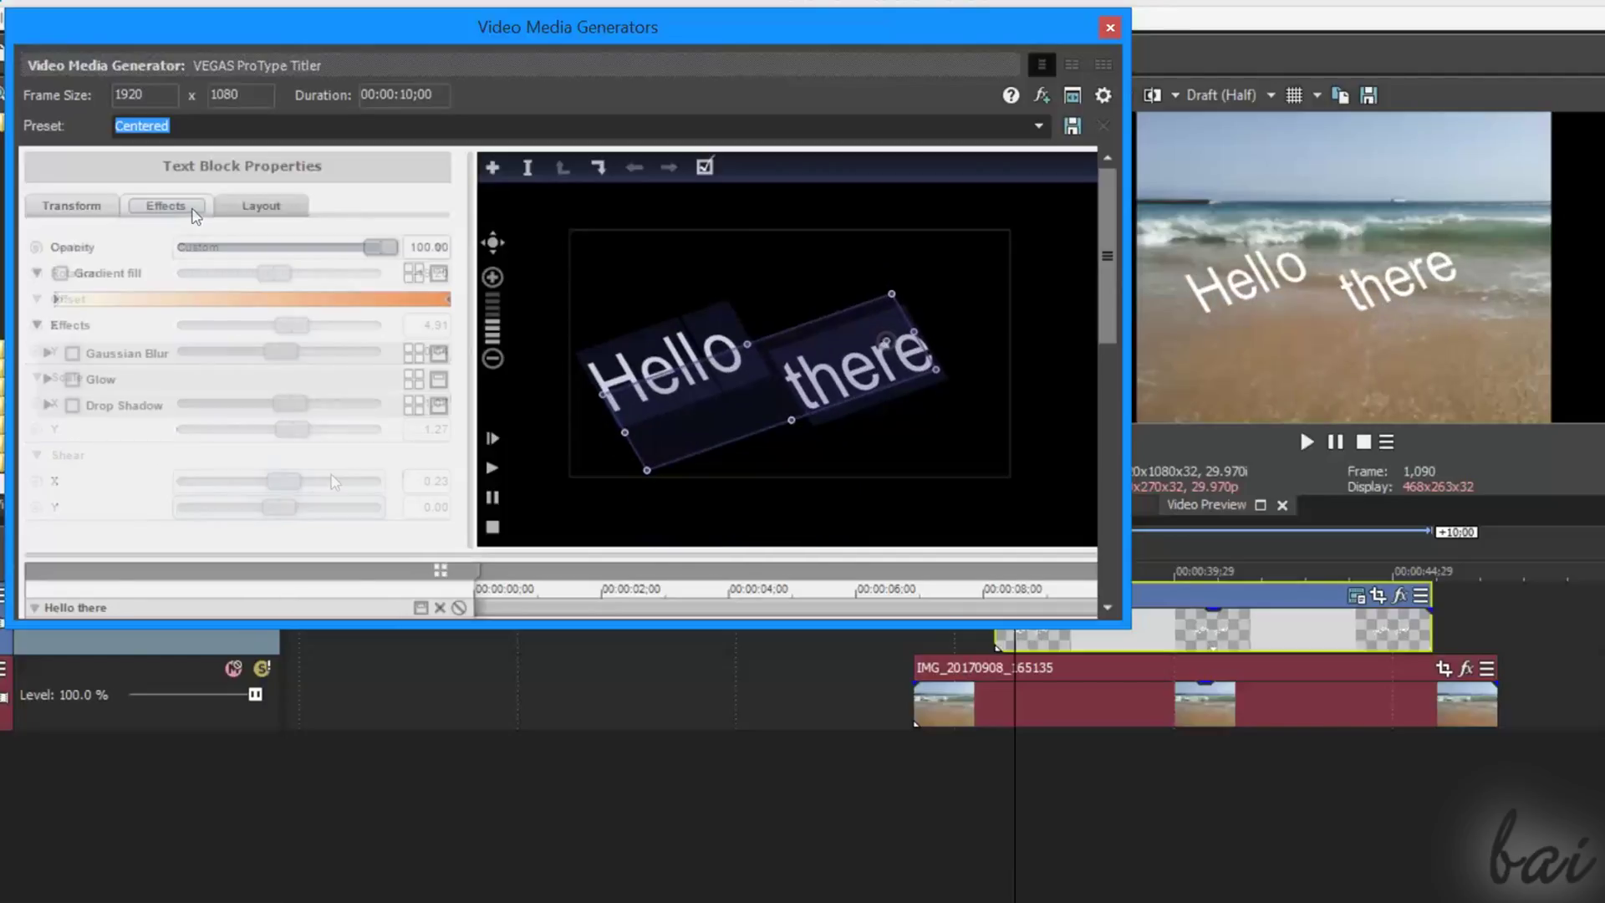
{"action": "mouse_move", "coordinate": [388, 256]}
{"action": "left_mouse_down"}
{"action": "mouse_move", "coordinate": [188, 257]}
{"action": "mouse_move", "coordinate": [382, 249]}
{"action": "left_mouse_up"}
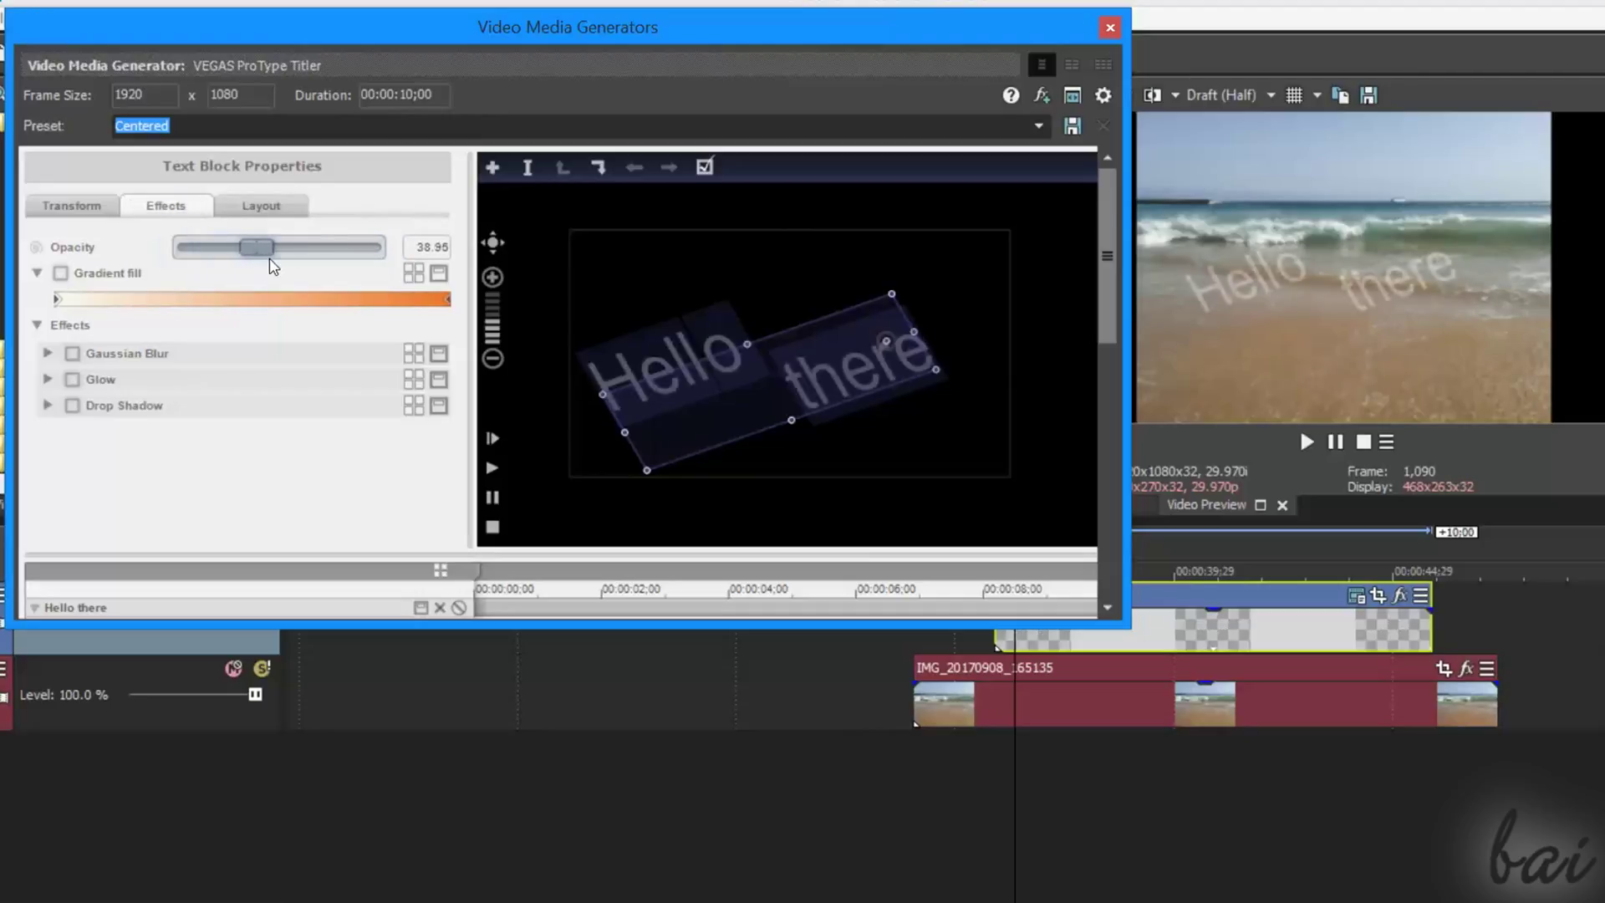
{"action": "left_click", "coordinate": [61, 271]}
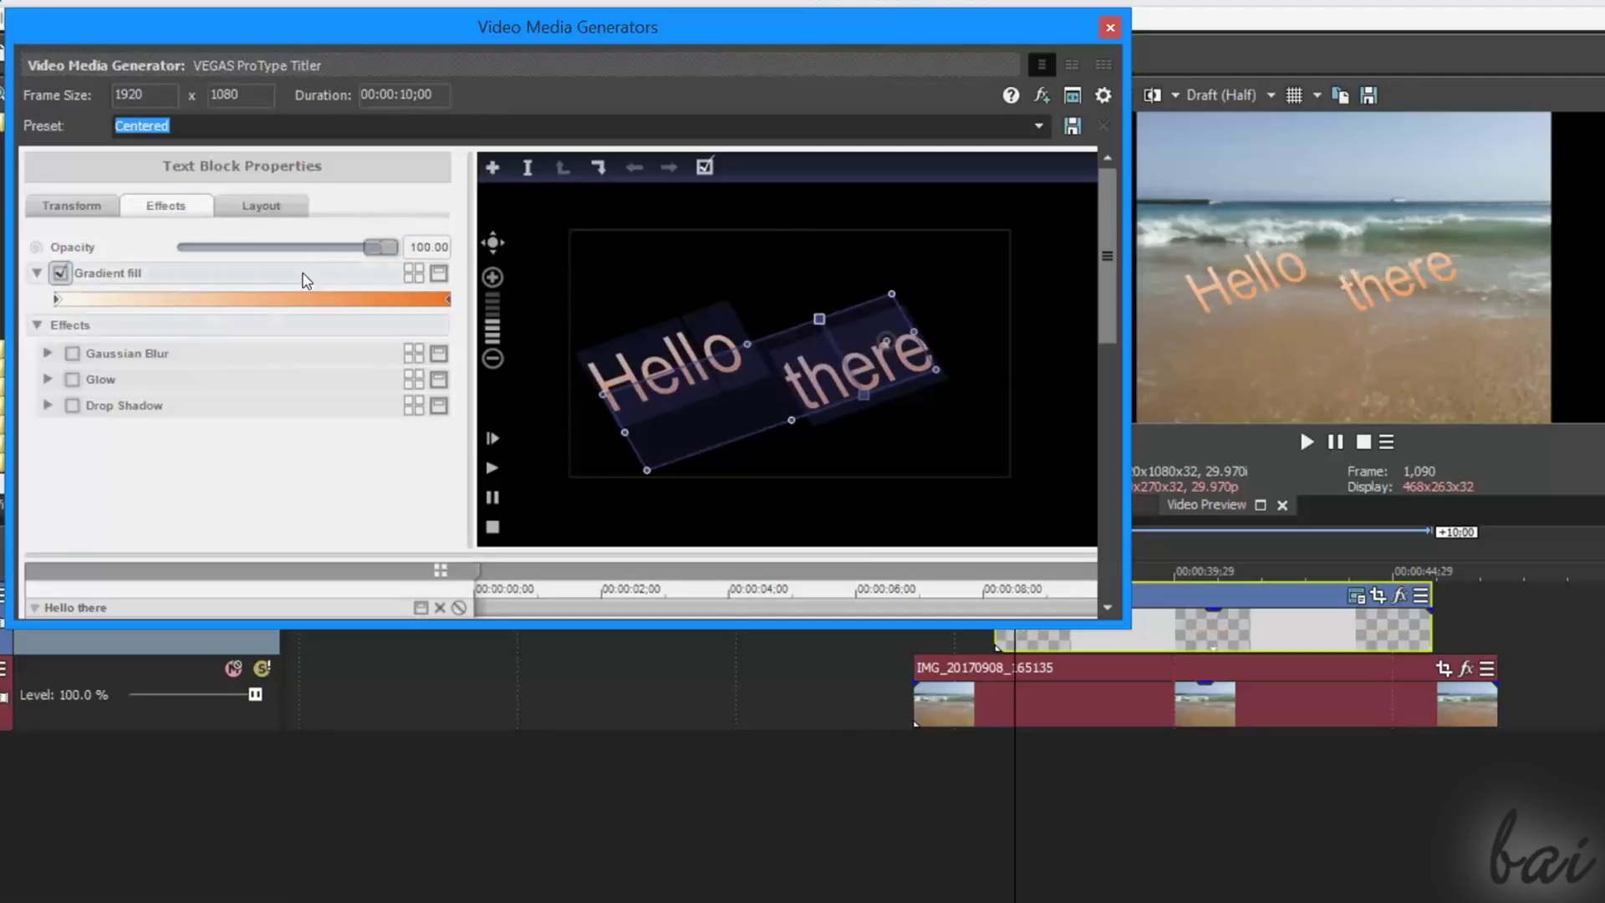
{"action": "left_click", "coordinate": [447, 299]}
{"action": "left_click_drag", "start_coordinate": [526, 465], "coordinate": [665, 489]}
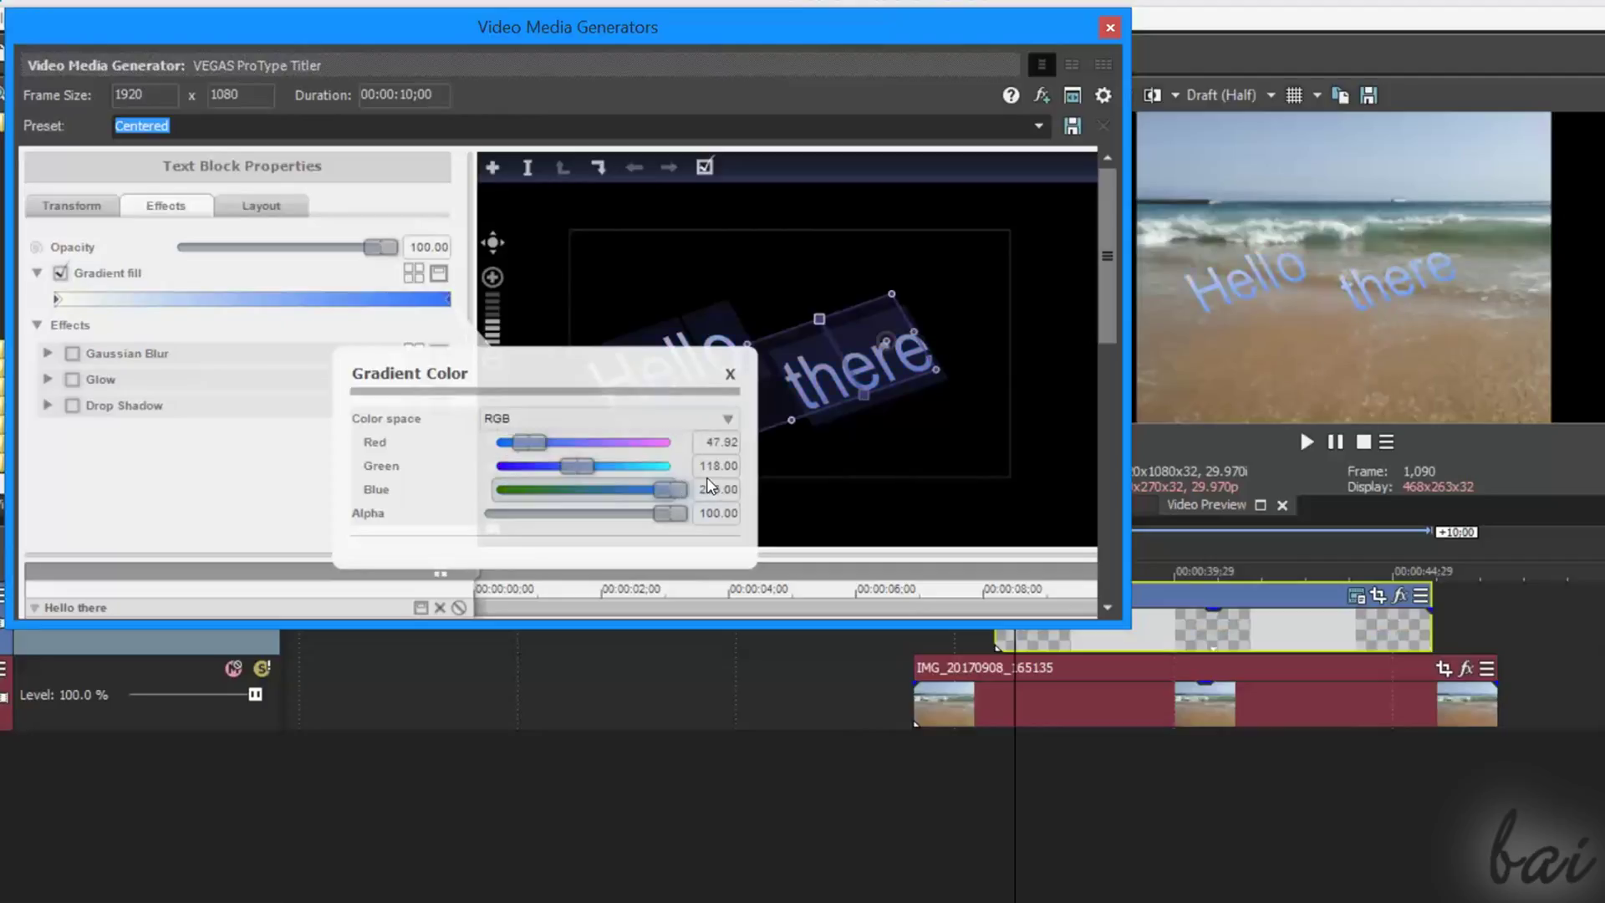
- Try Gaussian blur and glow on the text, then add a drop shadow instead
{"action": "left_click", "coordinate": [72, 355]}
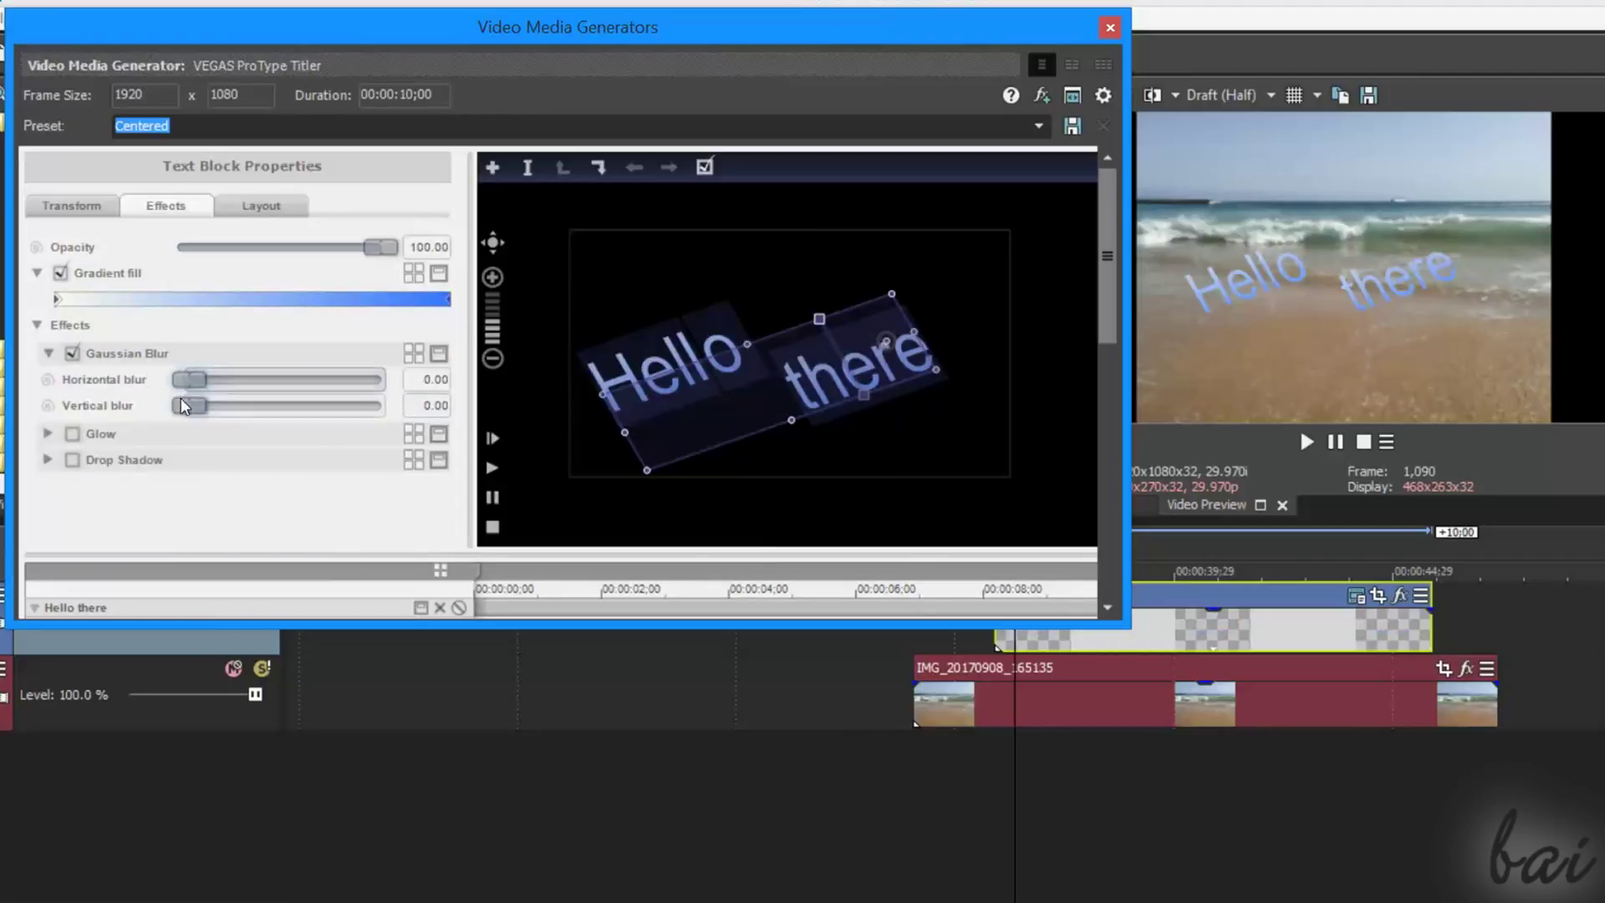
{"action": "left_click", "coordinate": [71, 355]}
{"action": "mouse_move", "coordinate": [270, 404]}
{"action": "left_mouse_down"}
{"action": "mouse_move", "coordinate": [320, 408]}
{"action": "mouse_move", "coordinate": [332, 435]}
{"action": "mouse_move", "coordinate": [286, 457]}
{"action": "left_mouse_up"}
{"action": "left_click", "coordinate": [72, 379]}
{"action": "left_click", "coordinate": [72, 405]}
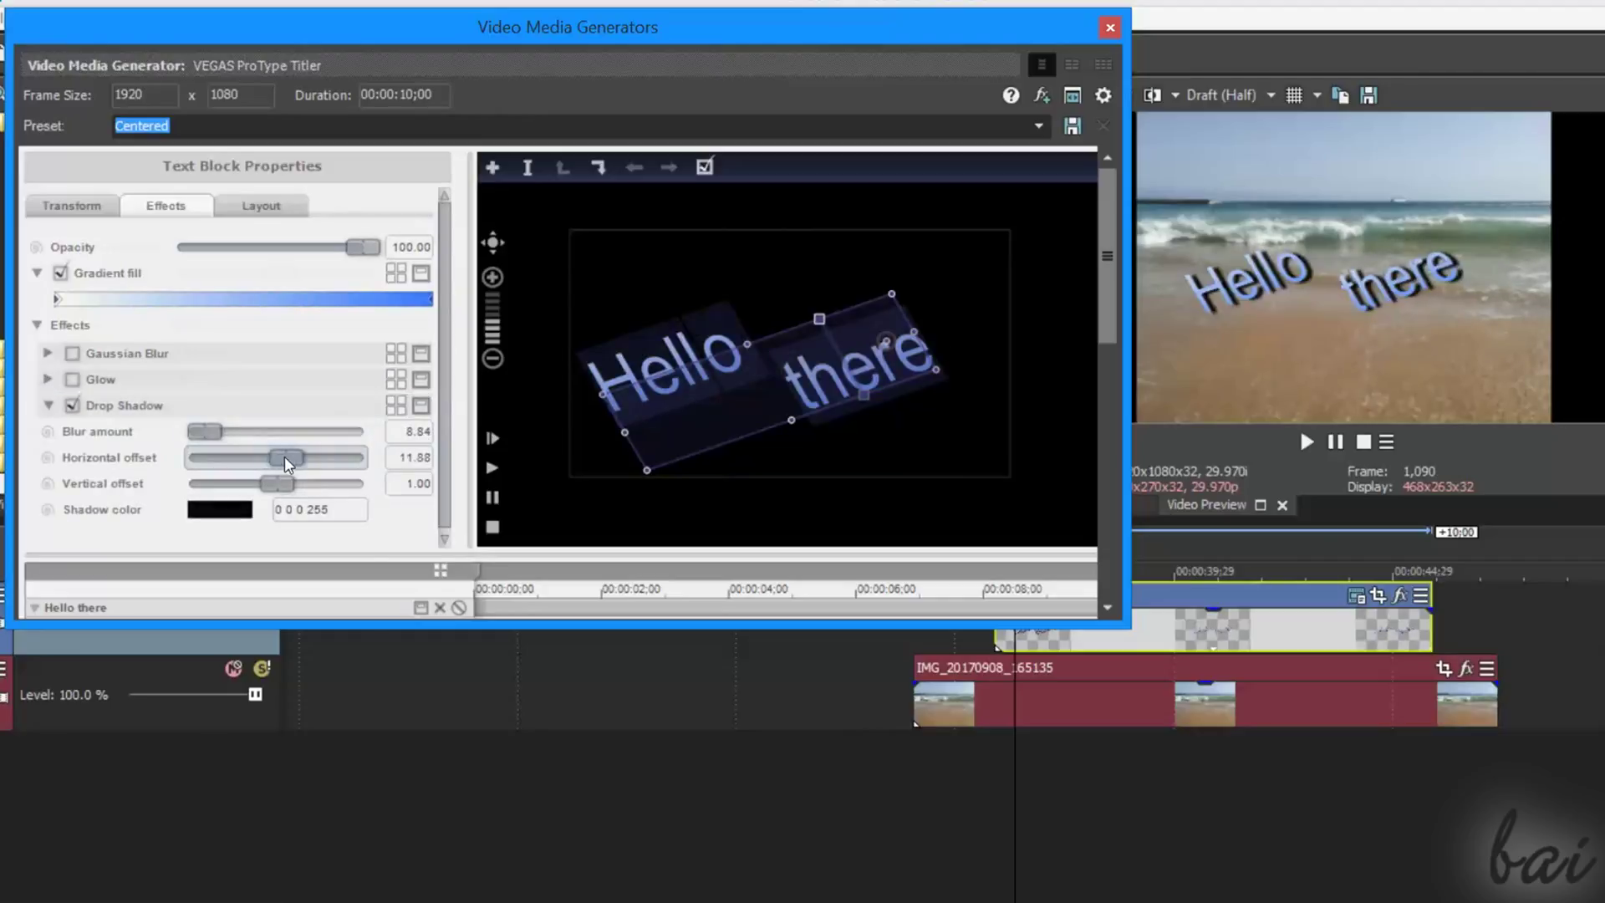
- Offset the drop shadow sideways and reset the letter tracking to zero
{"action": "left_click", "coordinate": [261, 204]}
{"action": "left_click_drag", "start_coordinate": [266, 273], "coordinate": [284, 277]}
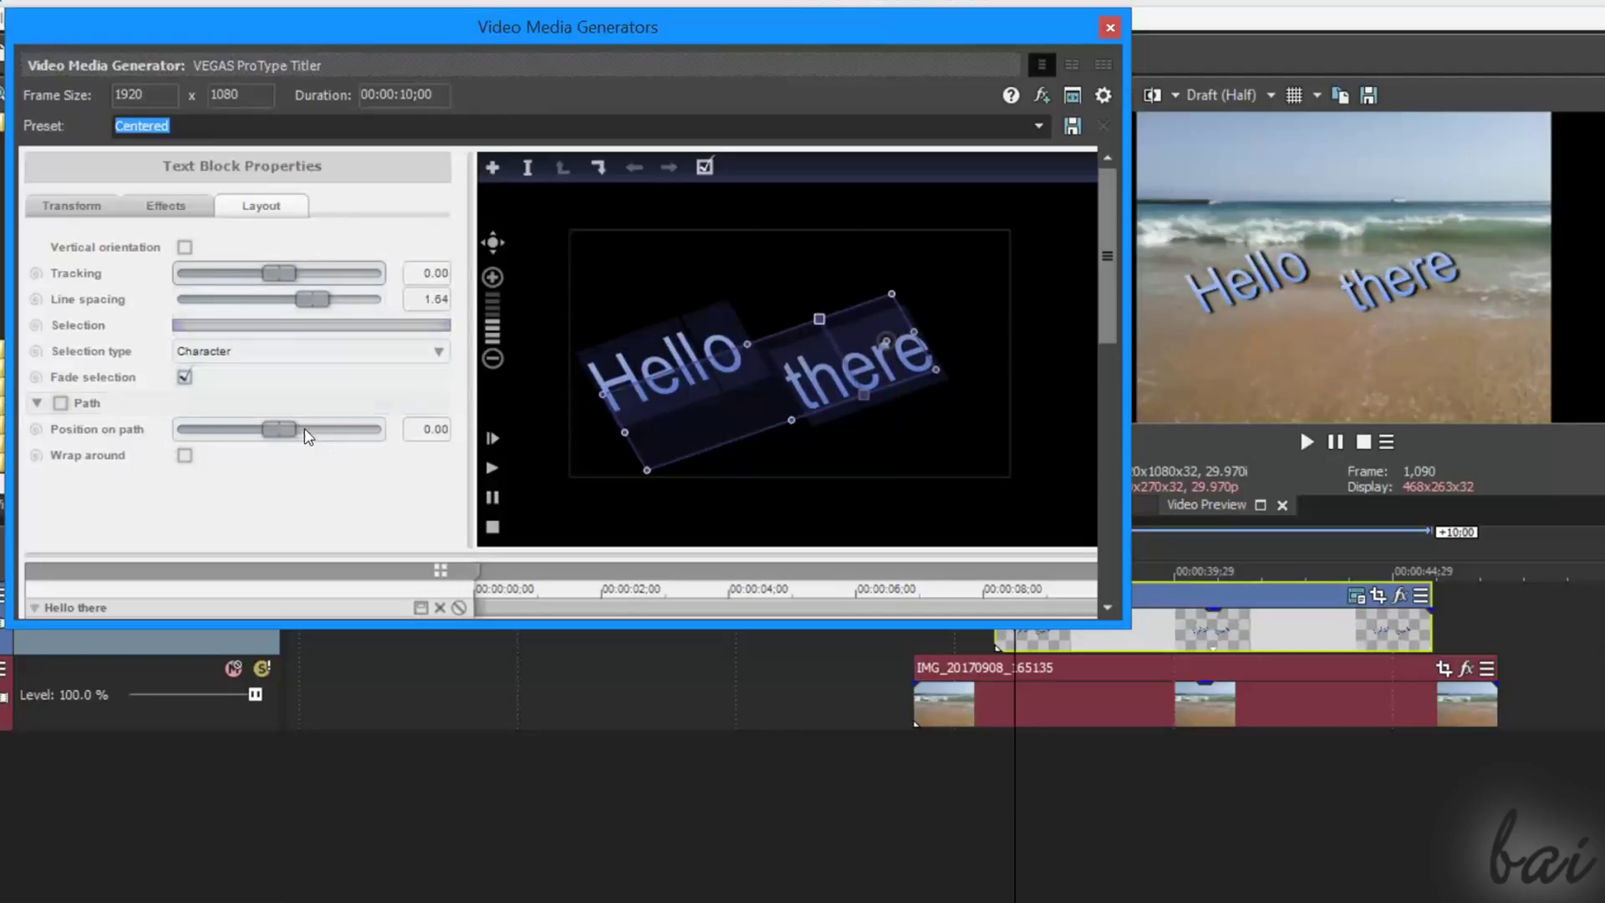
{"action": "left_click_drag", "start_coordinate": [279, 429], "coordinate": [310, 434]}
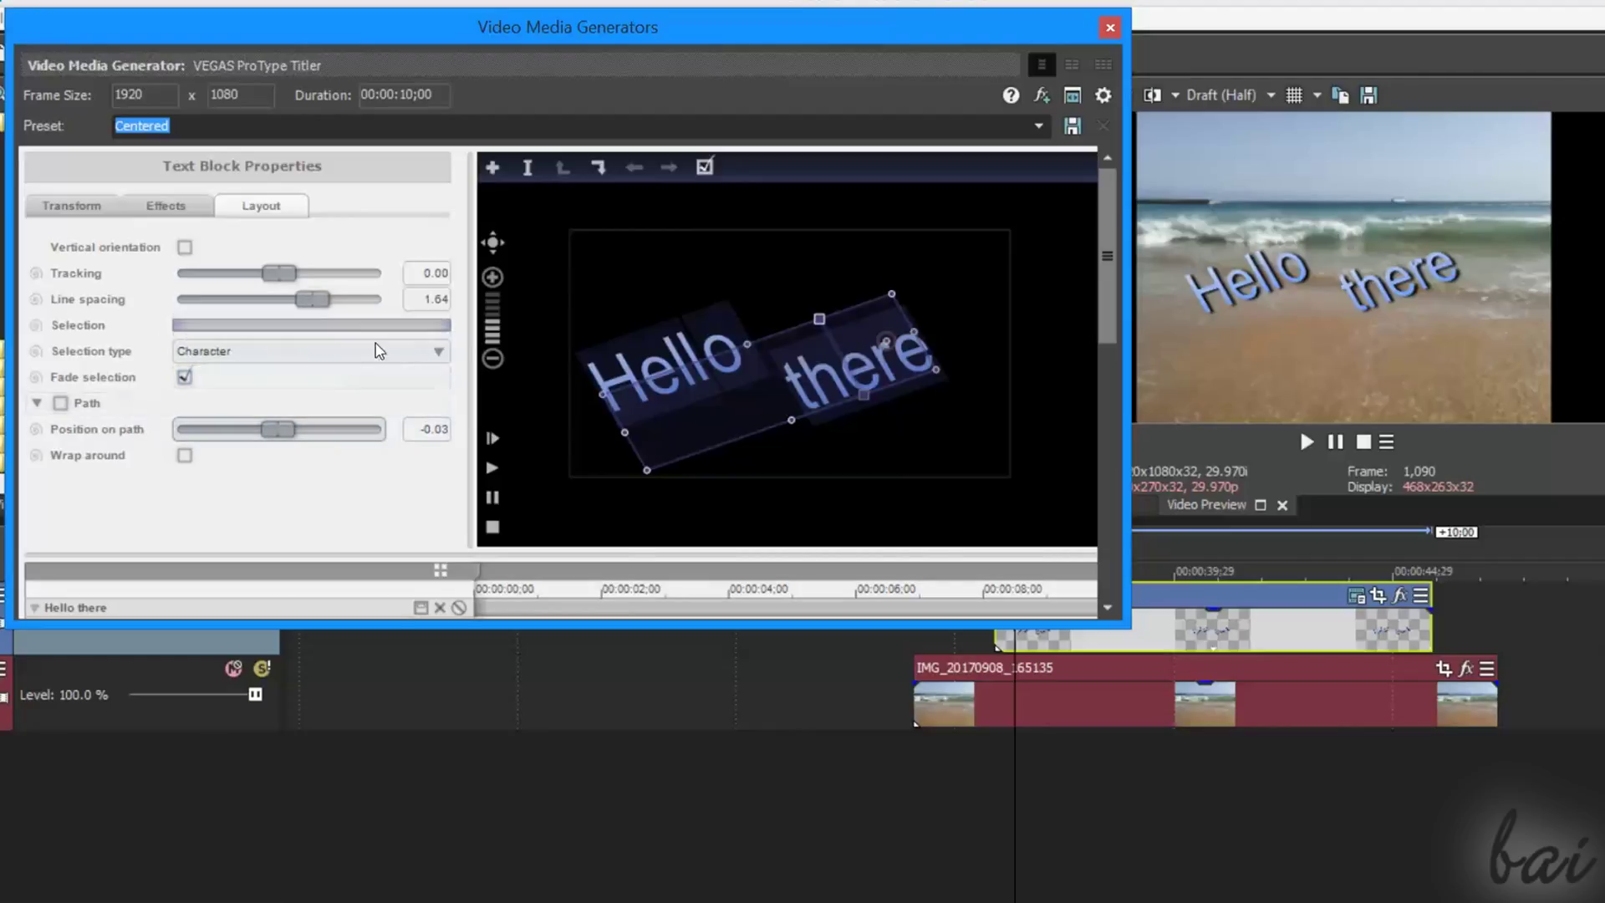
{"action": "left_click", "coordinate": [822, 363]}
- Set the word Hello in a larger Geometr212 BkCn BT font
{"action": "double_click", "coordinate": [818, 369]}
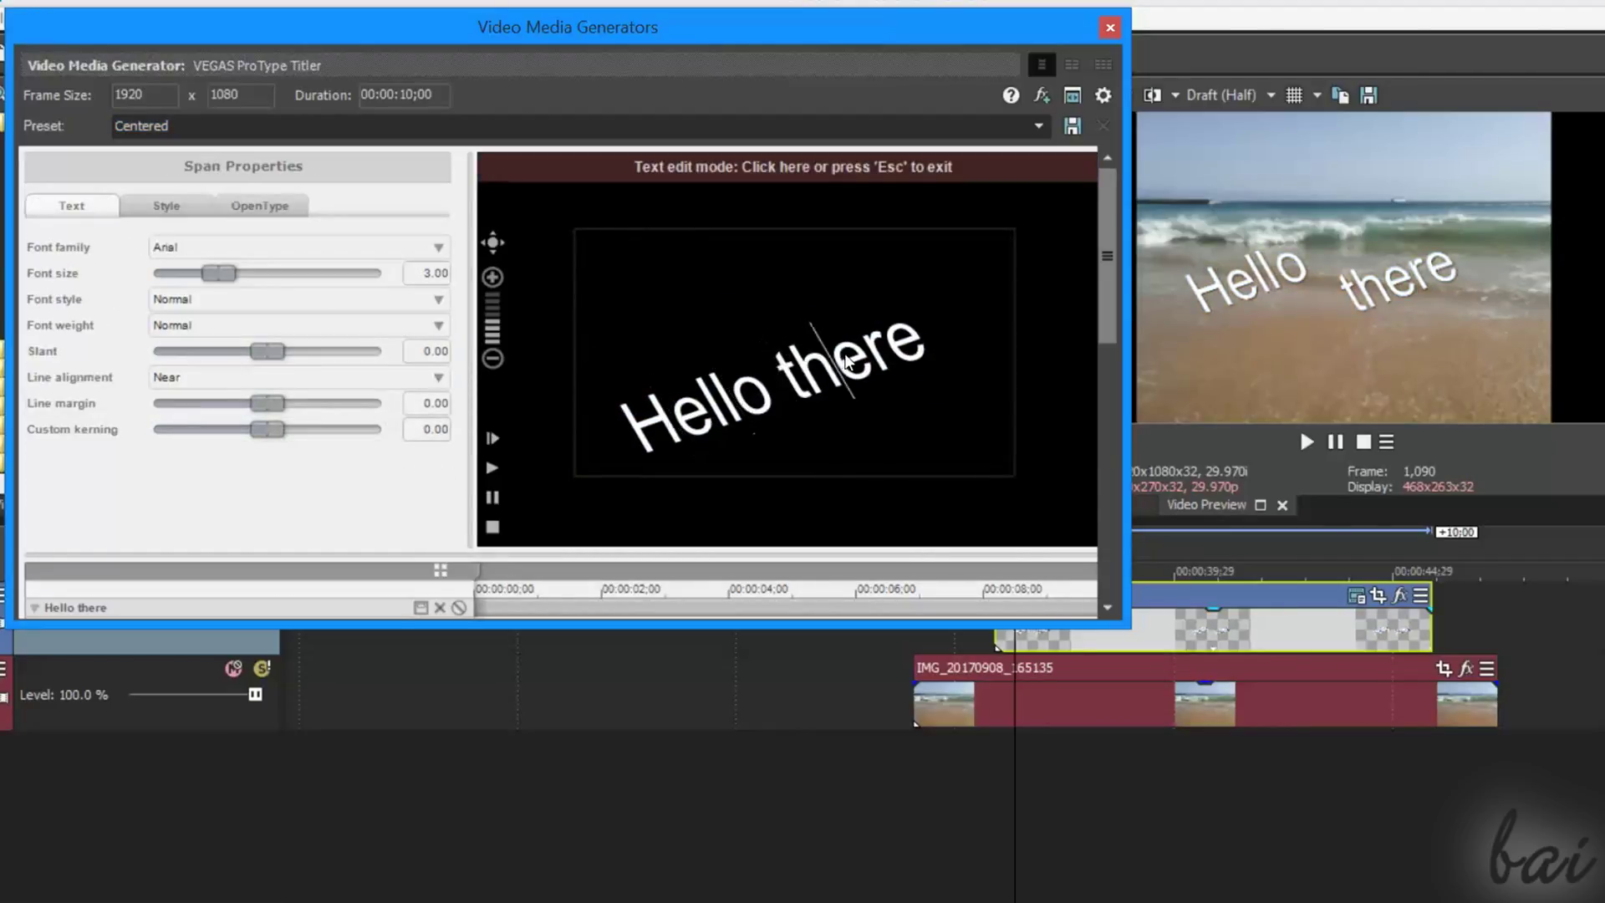
{"action": "key", "text": "BackSpace"}
{"action": "key", "text": "BackSpace"}
{"action": "key", "text": "BackSpace"}
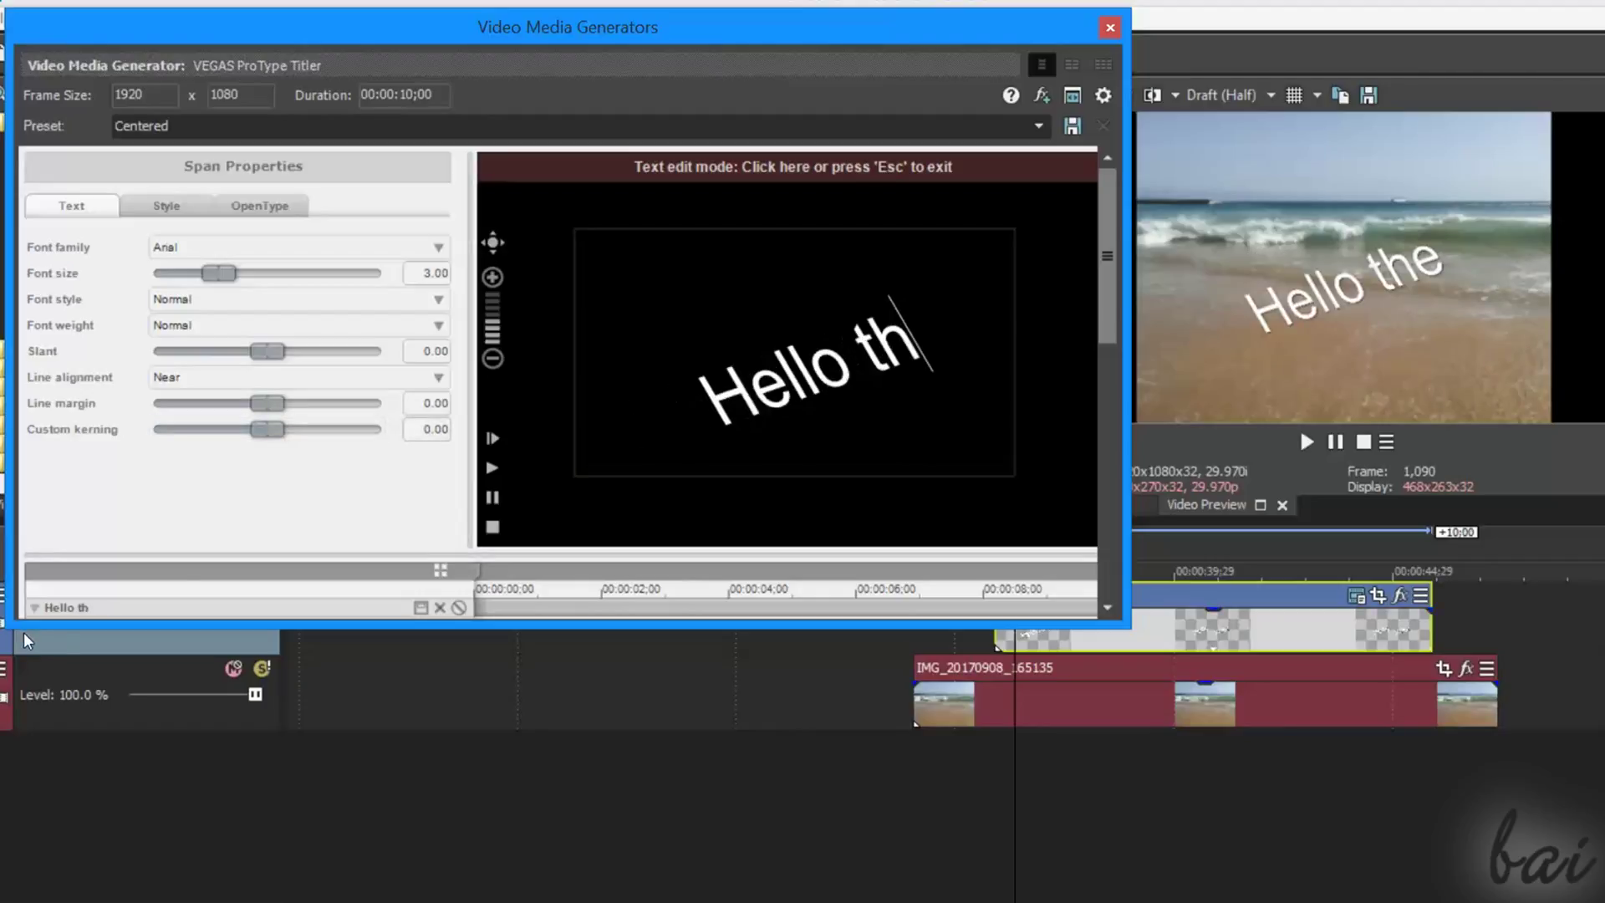
{"action": "type", "text": "ere"}
{"action": "left_click", "coordinate": [742, 419]}
{"action": "double_click", "coordinate": [741, 410]}
{"action": "left_click", "coordinate": [295, 248]}
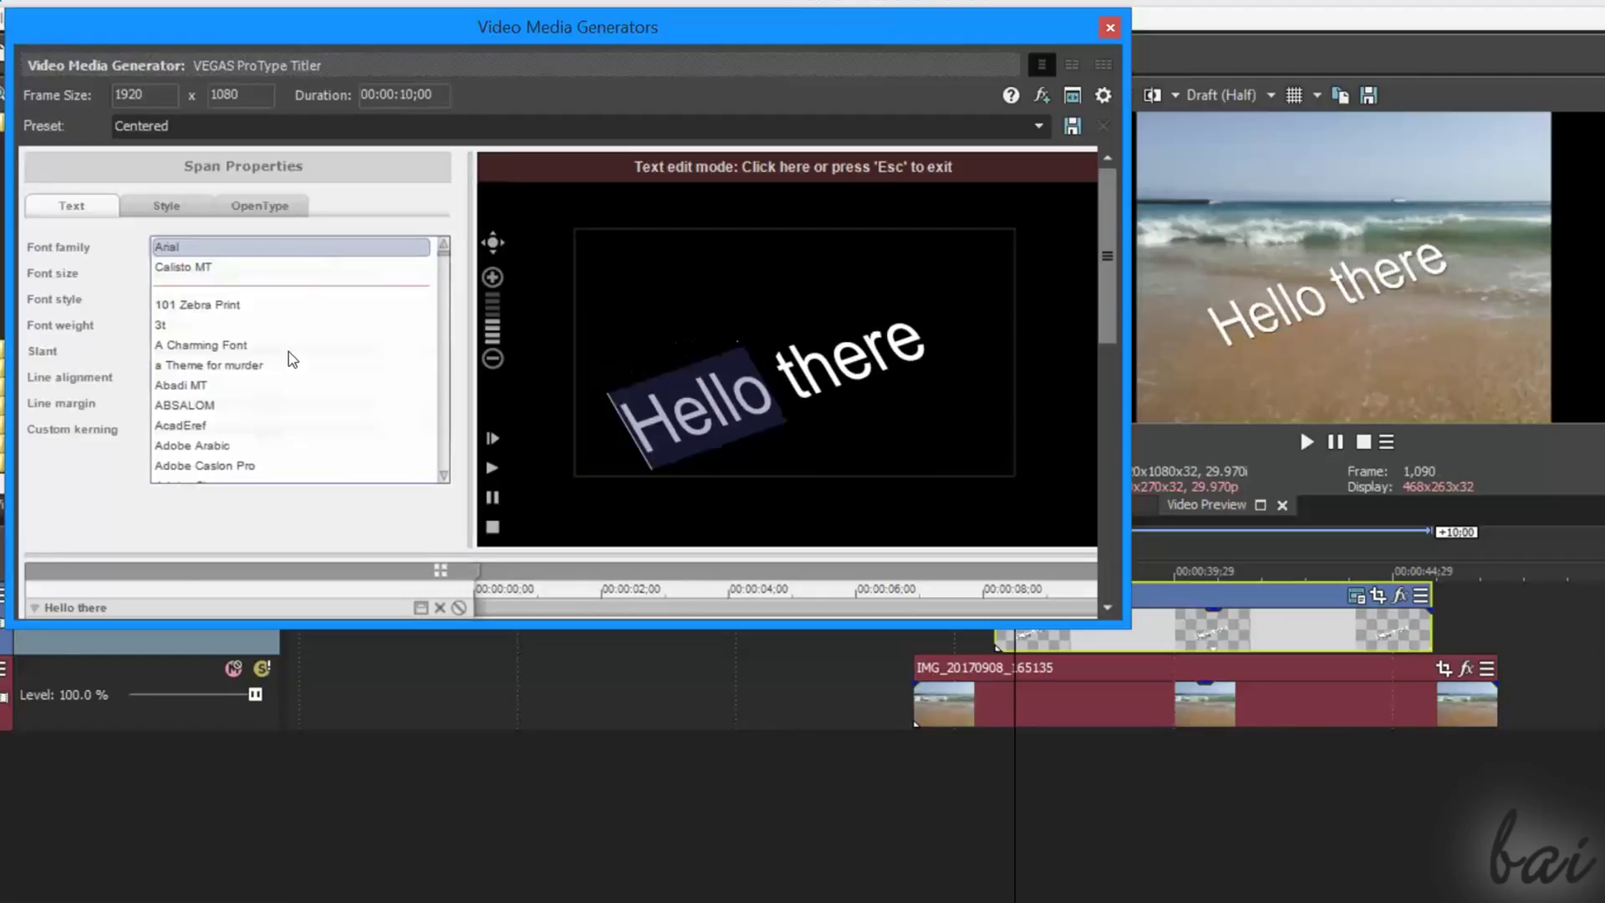
{"action": "scroll", "coordinate": [226, 326], "scroll_direction": "down", "scroll_amount": 5}
{"action": "scroll", "coordinate": [226, 278], "scroll_direction": "down", "scroll_amount": 3}
{"action": "left_click", "coordinate": [220, 295]}
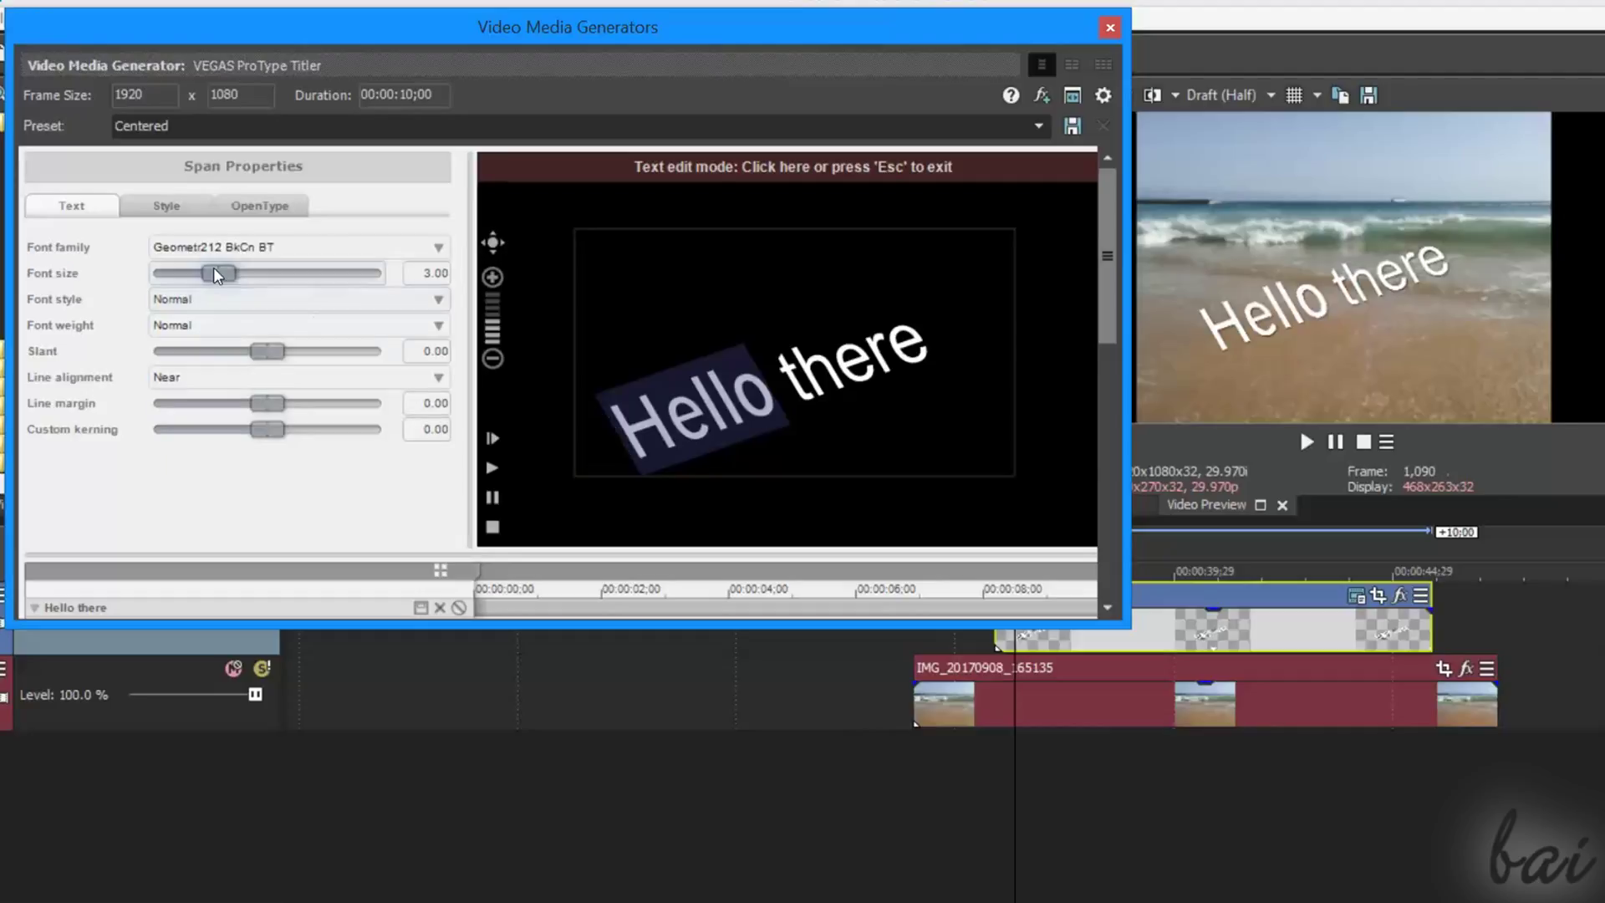
{"action": "mouse_move", "coordinate": [213, 272]}
{"action": "left_mouse_down"}
{"action": "mouse_move", "coordinate": [261, 288]}
{"action": "mouse_move", "coordinate": [233, 278]}
{"action": "left_mouse_up"}
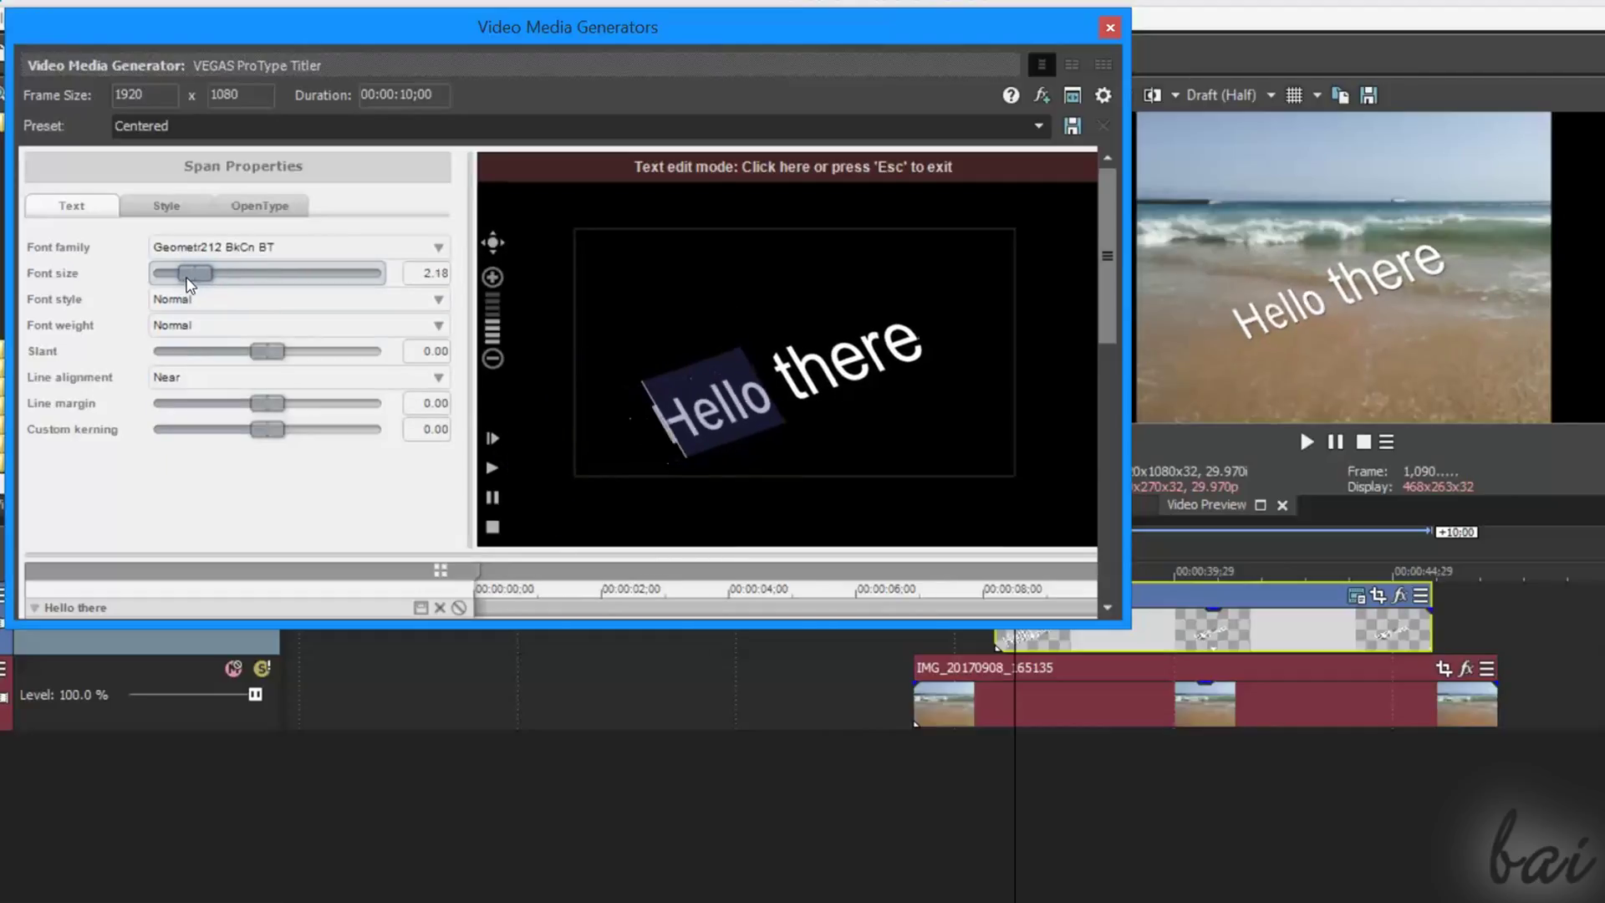
- Colour the word Hello yellow and the word there blue
{"action": "left_click", "coordinate": [166, 206]}
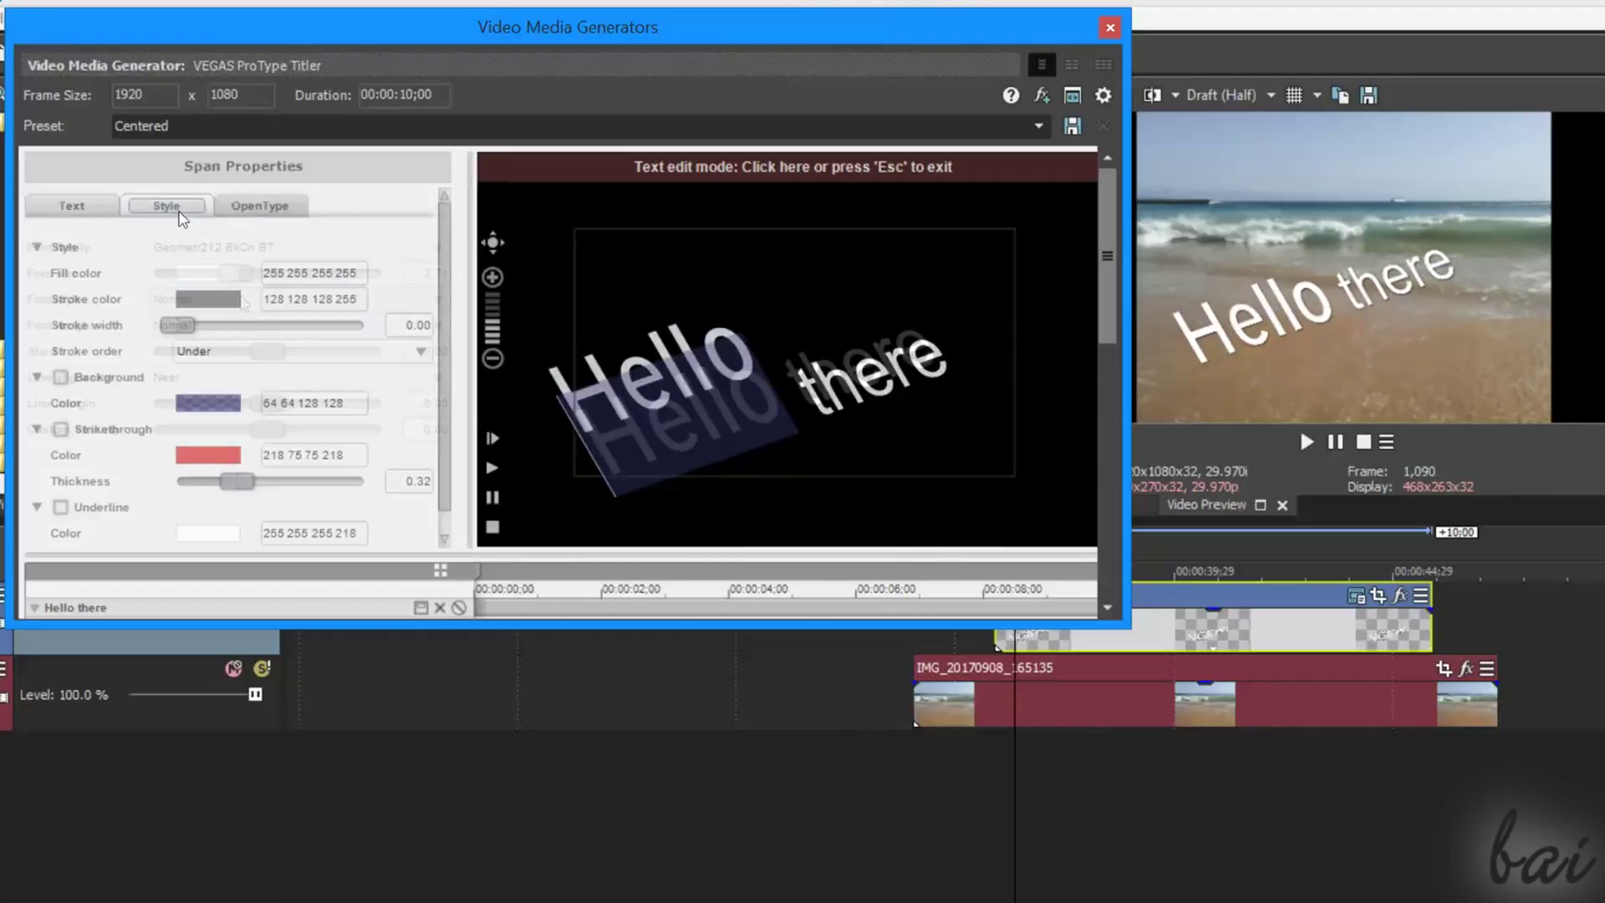
{"action": "left_click", "coordinate": [207, 272]}
{"action": "left_click_drag", "start_coordinate": [535, 403], "coordinate": [473, 415]}
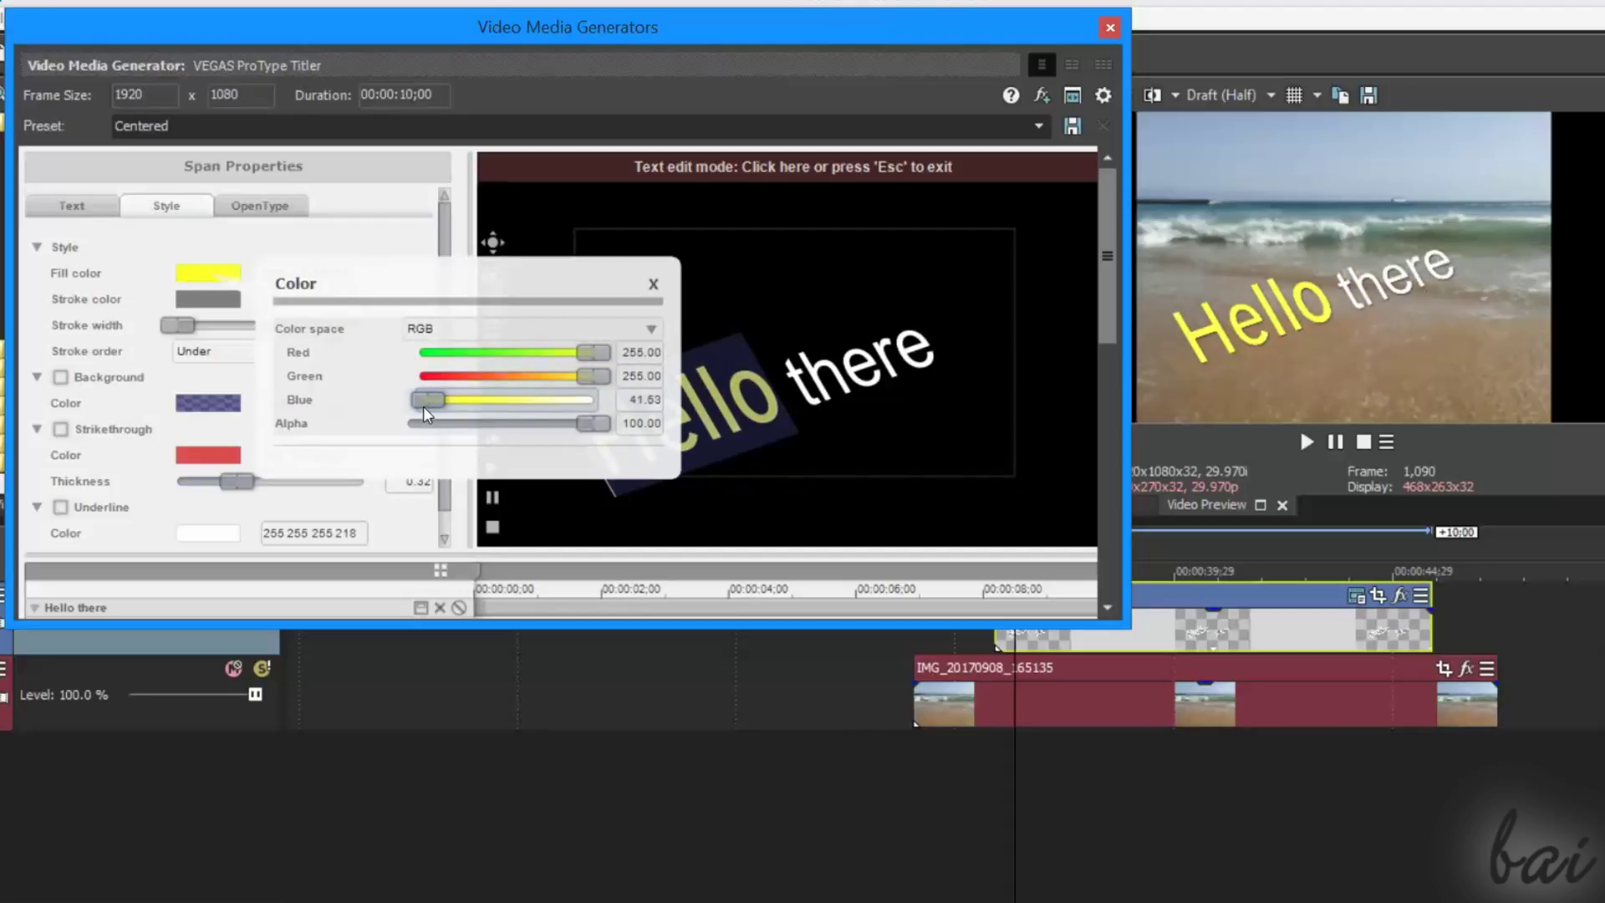
{"action": "left_click", "coordinate": [647, 278]}
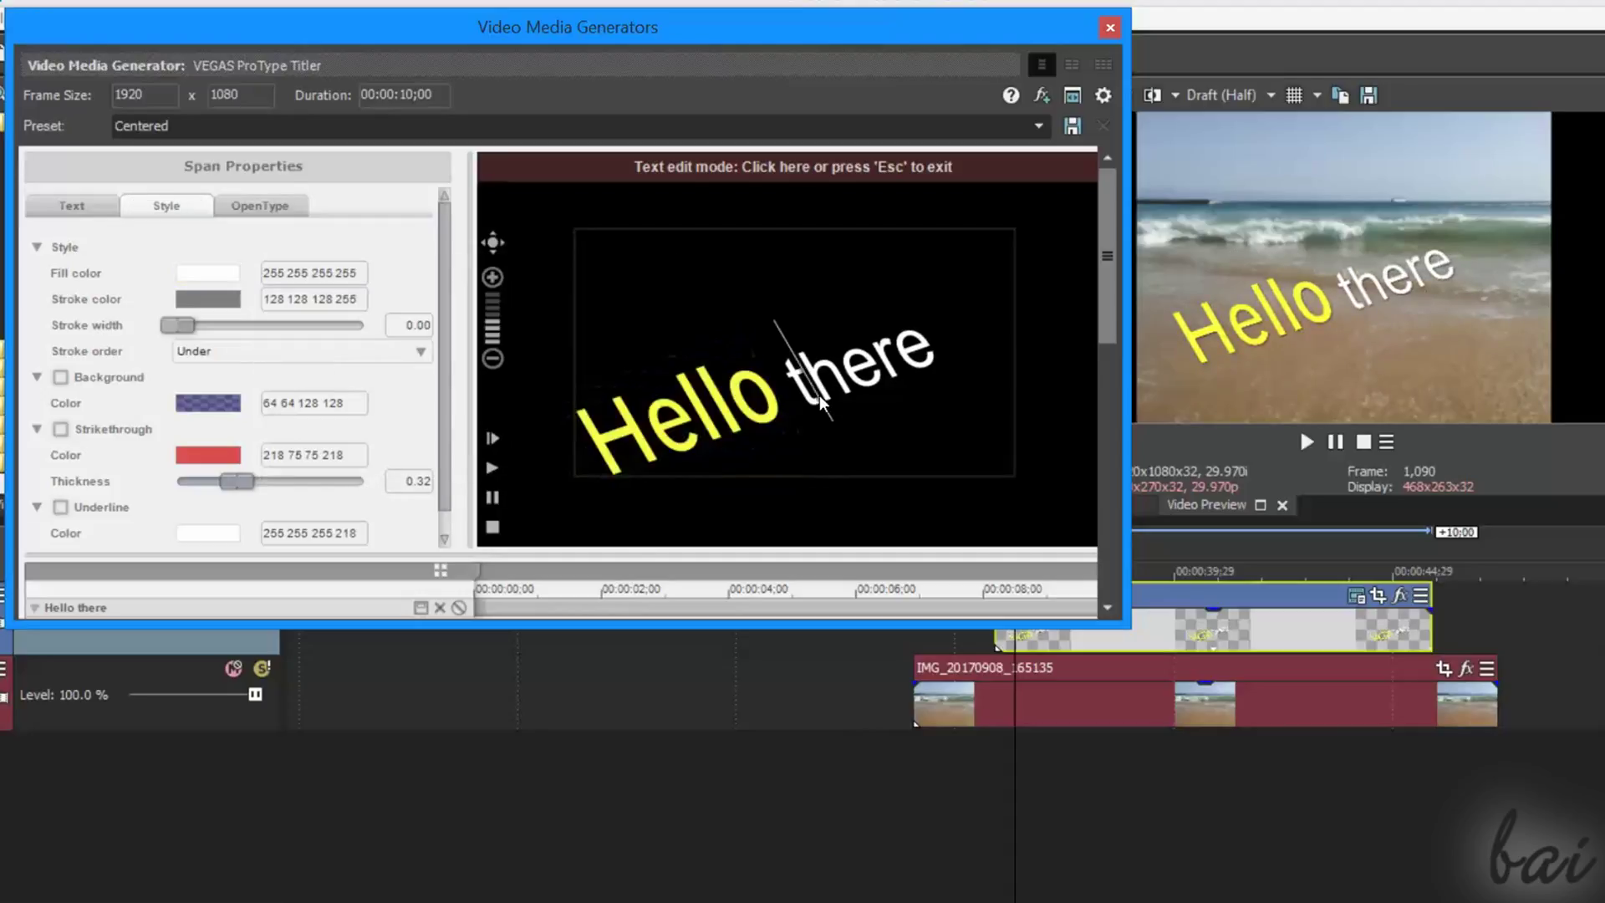
{"action": "double_click", "coordinate": [852, 357]}
{"action": "left_click", "coordinate": [207, 272]}
{"action": "left_click_drag", "start_coordinate": [559, 355], "coordinate": [426, 353]}
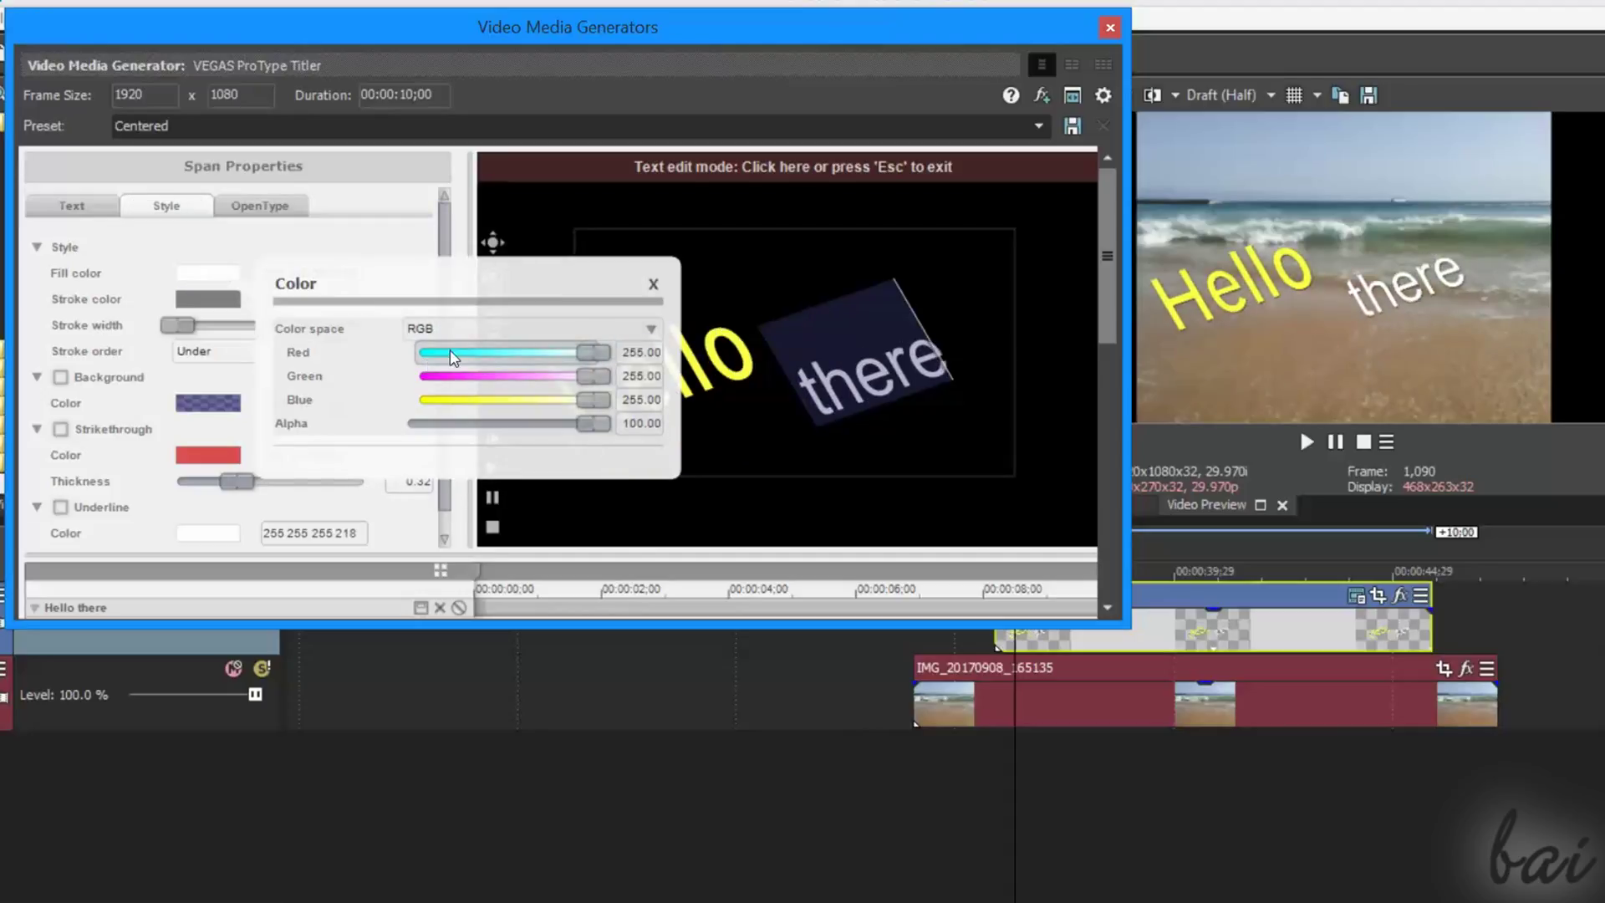
{"action": "left_click_drag", "start_coordinate": [592, 376], "coordinate": [463, 377]}
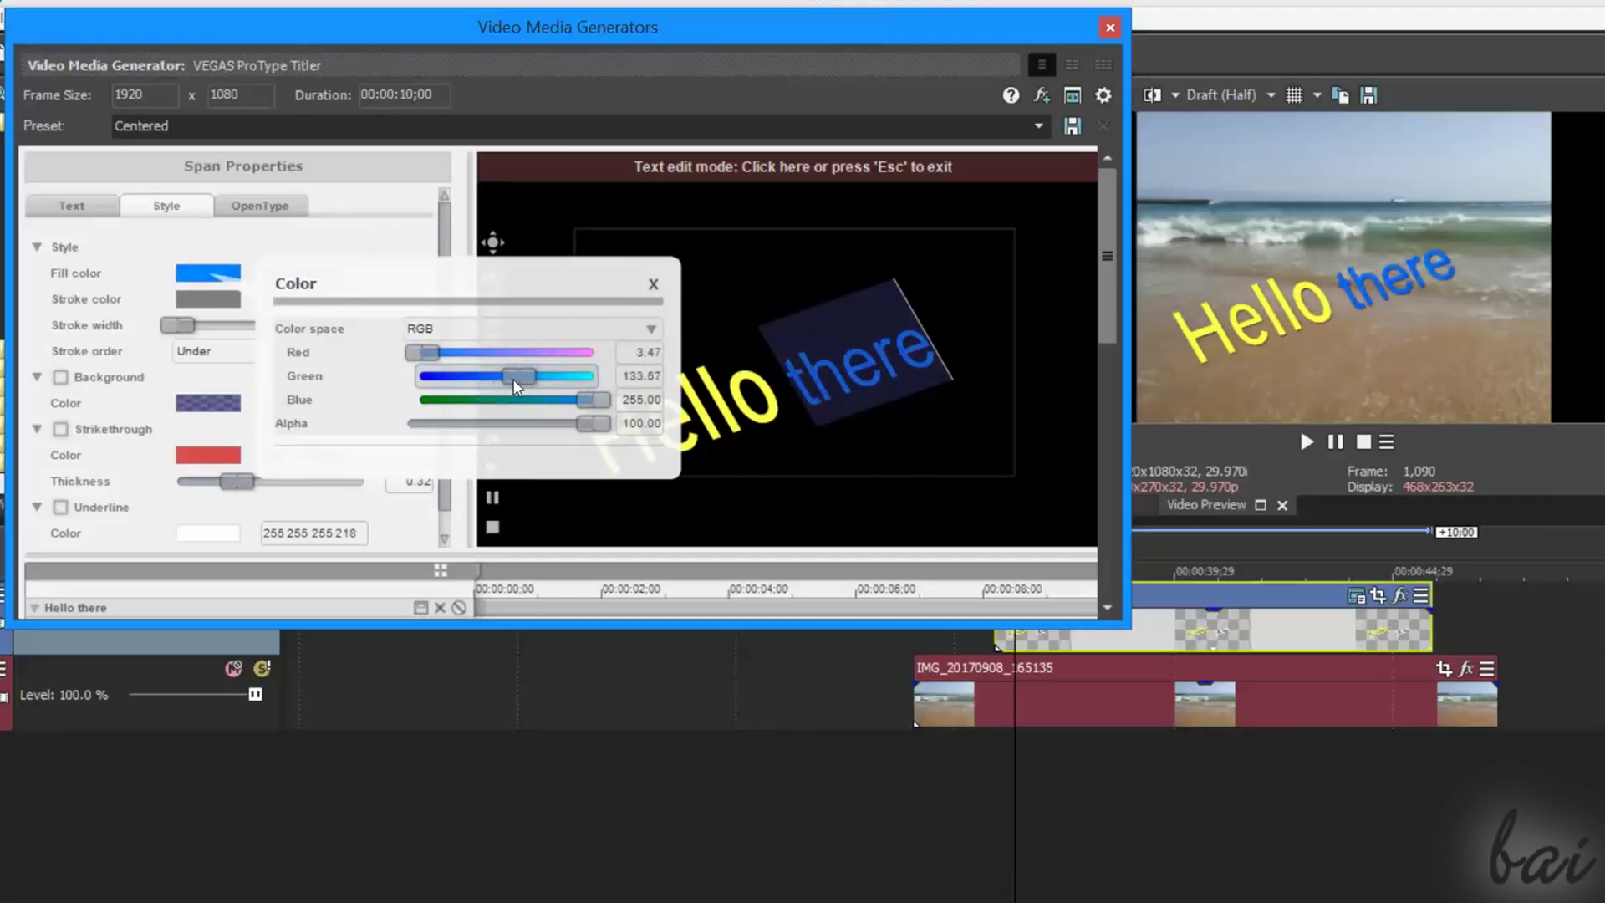
- Outline both words with a pink stroke and adjust its thickness
{"action": "left_click_drag", "start_coordinate": [940, 357], "coordinate": [584, 445]}
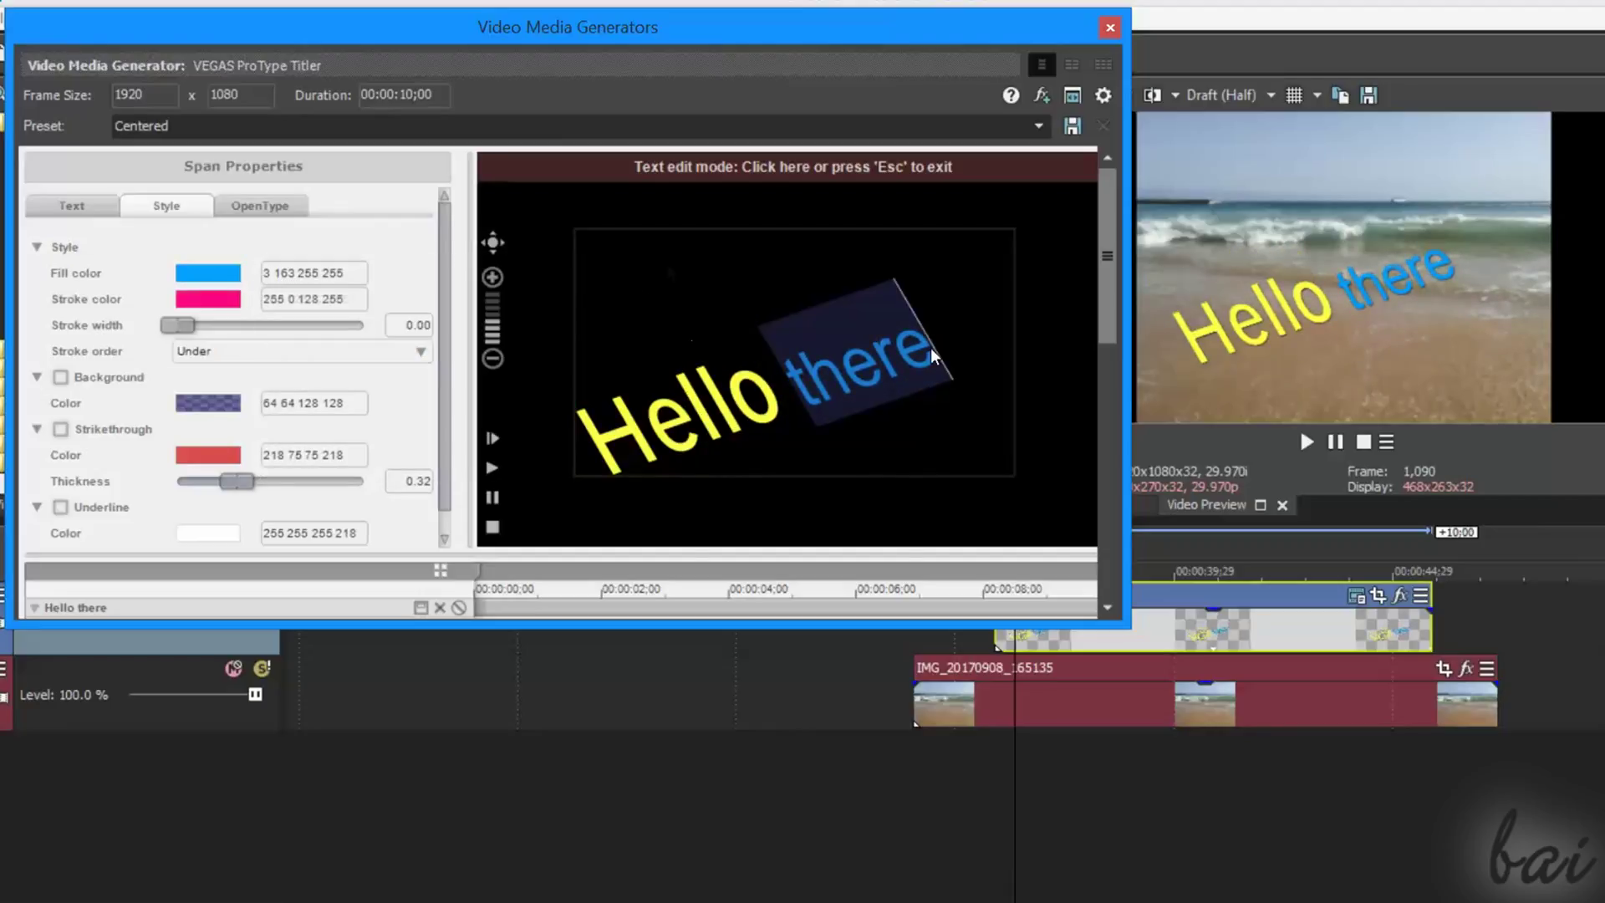
{"action": "left_click", "coordinate": [208, 298]}
{"action": "left_click_drag", "start_coordinate": [507, 377], "coordinate": [594, 377]}
{"action": "left_click_drag", "start_coordinate": [408, 402], "coordinate": [398, 401]}
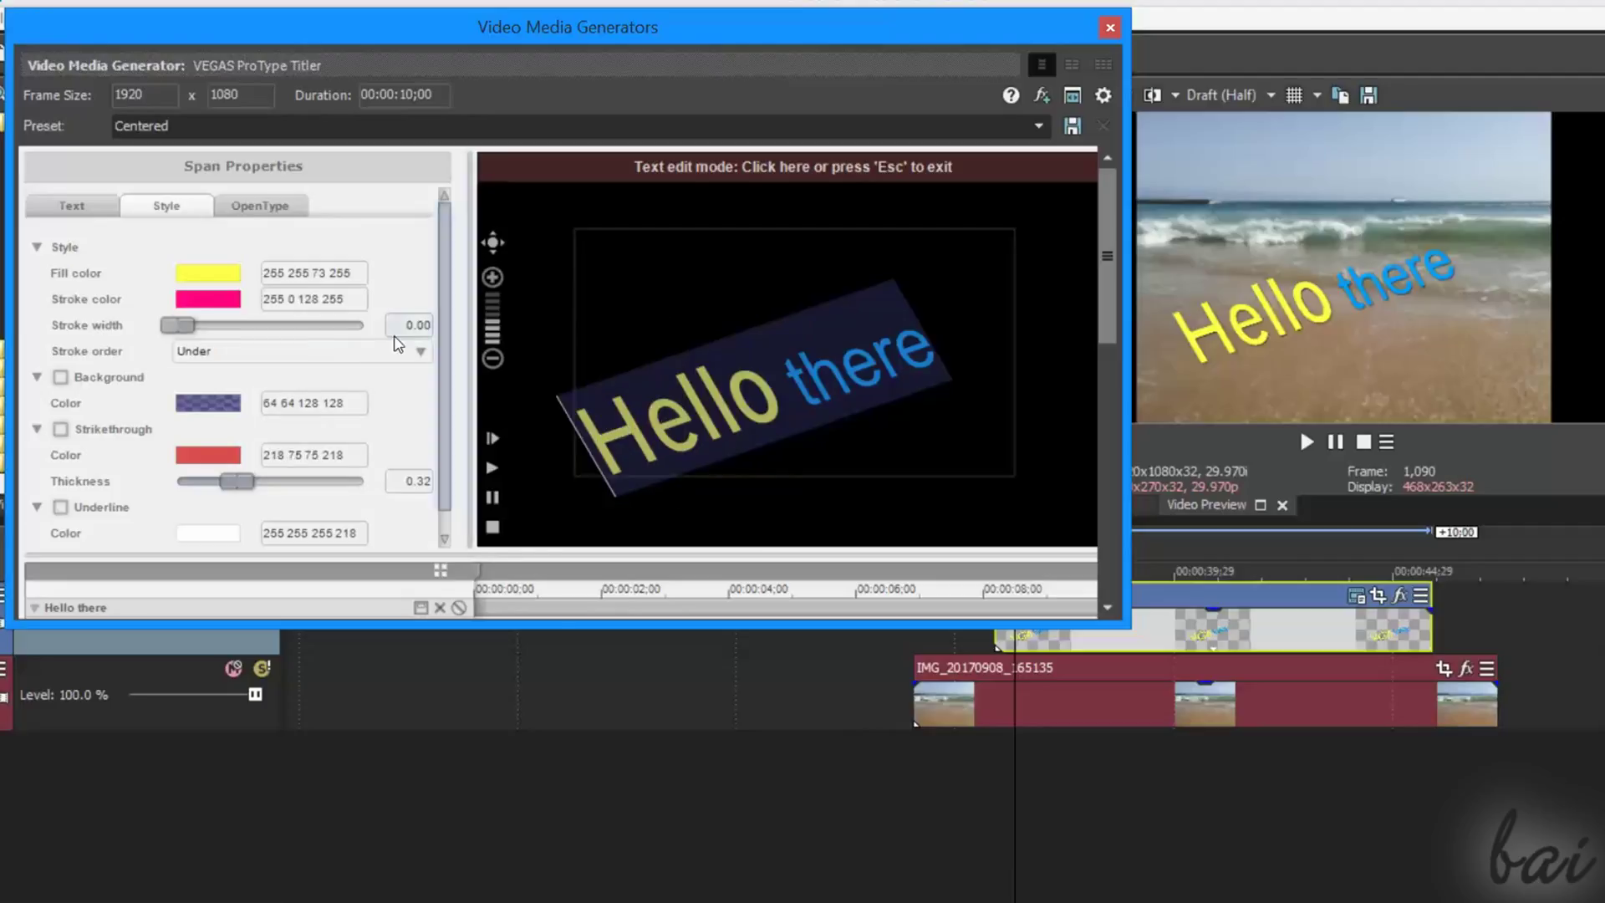
{"action": "mouse_move", "coordinate": [182, 325]}
{"action": "left_mouse_down"}
{"action": "mouse_move", "coordinate": [290, 323]}
{"action": "mouse_move", "coordinate": [251, 325]}
{"action": "left_mouse_up"}
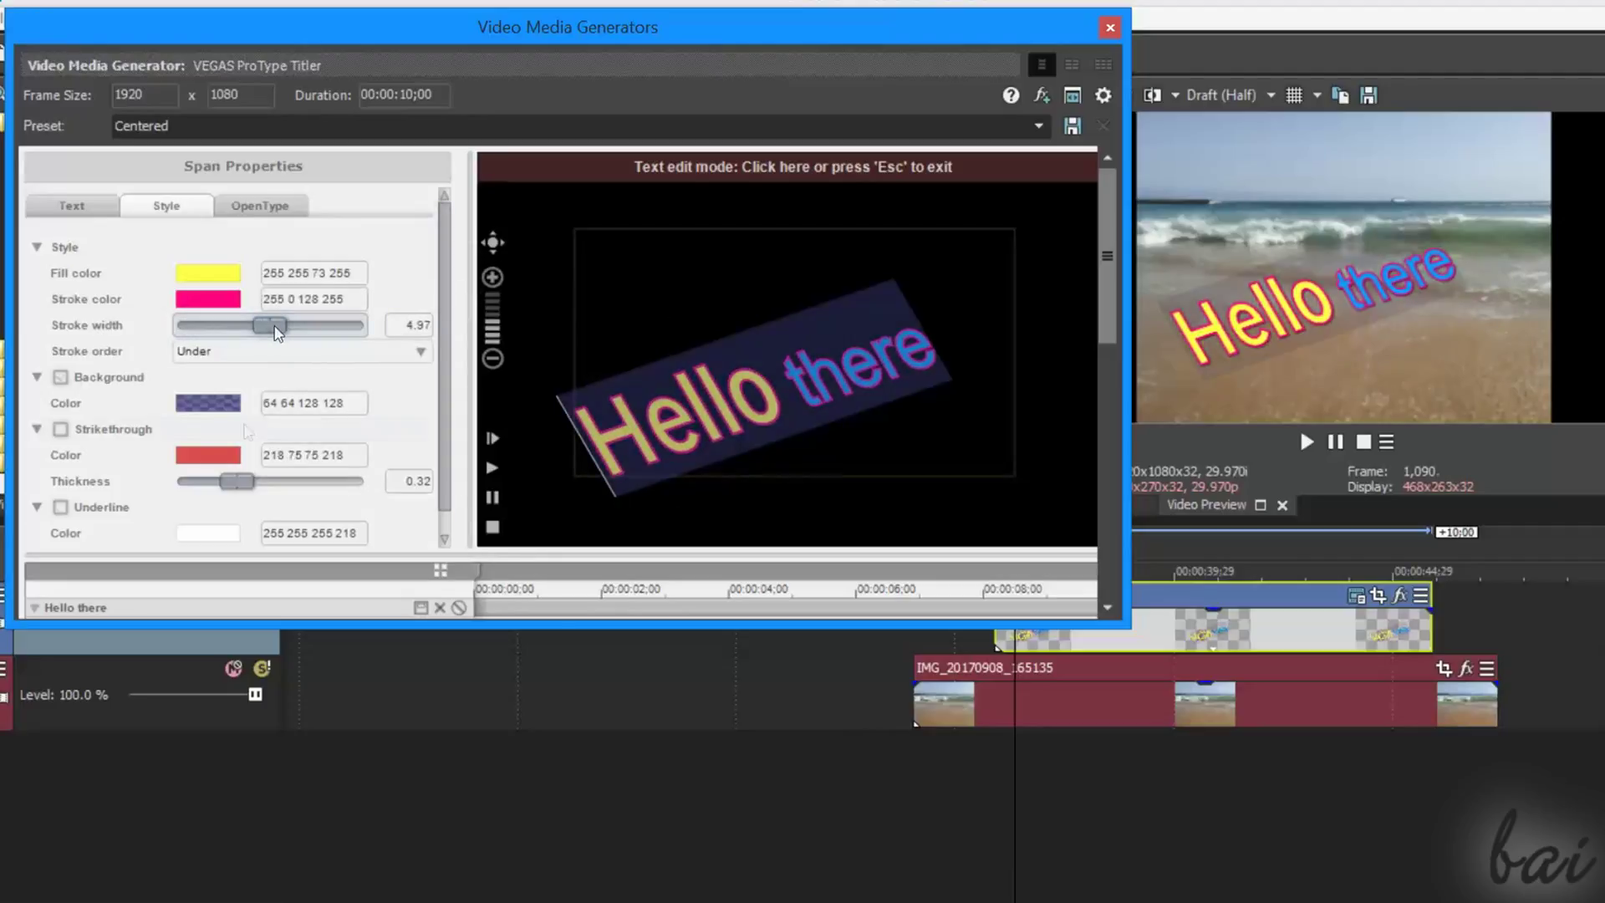
{"action": "left_click", "coordinate": [61, 376]}
- Add a semi-transparent background box, try strikethrough and underline, then exit text editing
{"action": "left_click", "coordinate": [207, 403]}
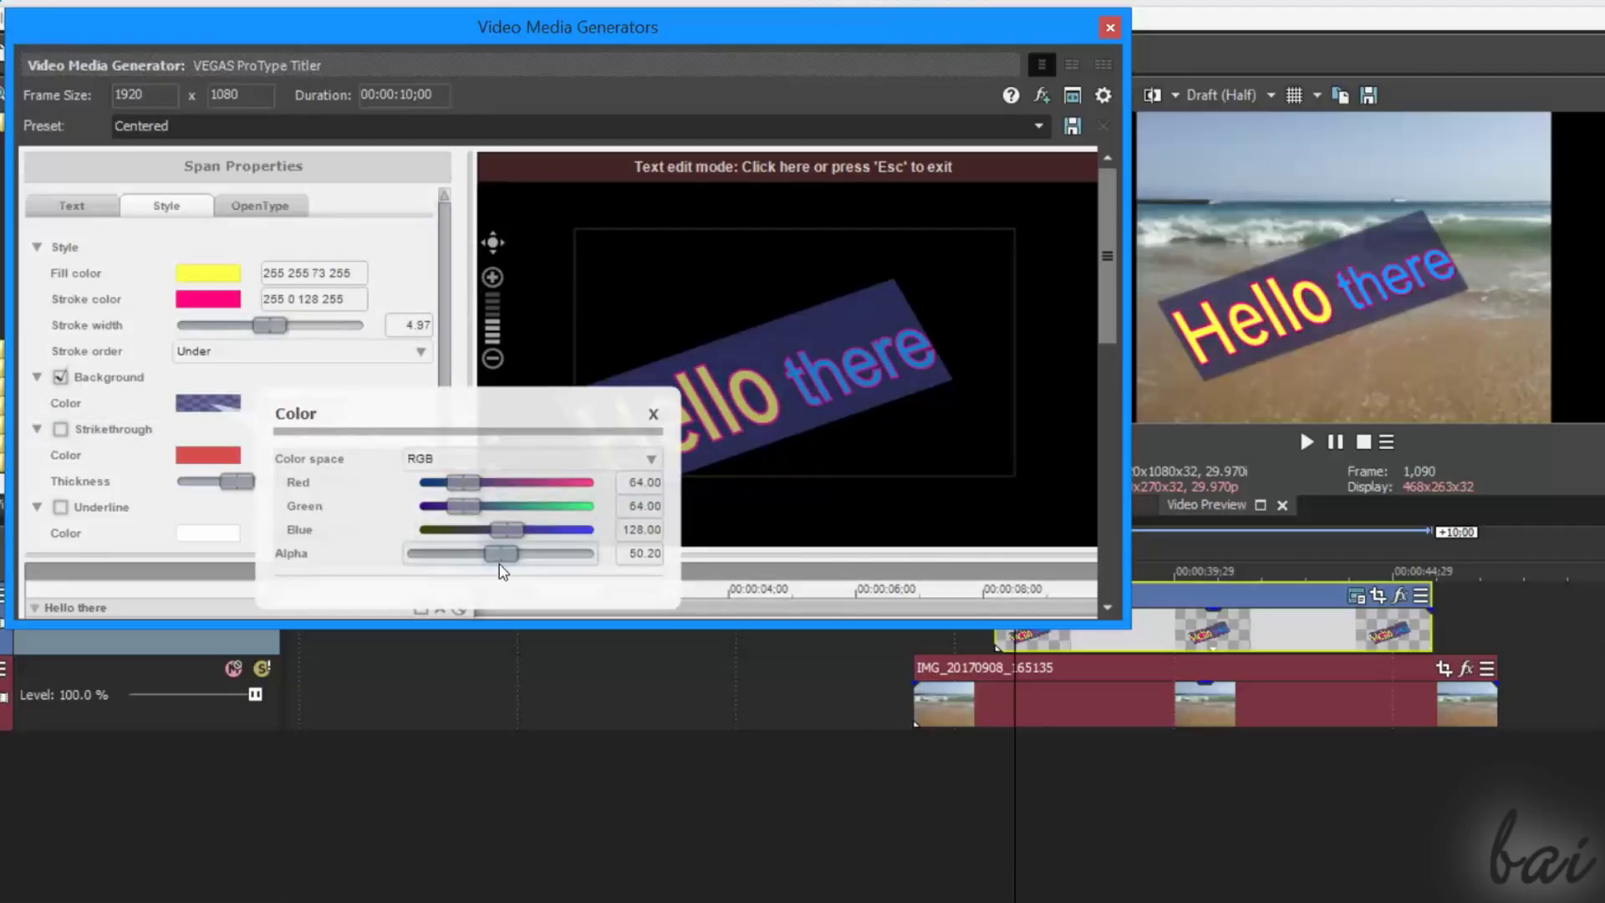
{"action": "left_click_drag", "start_coordinate": [502, 552], "coordinate": [408, 553]}
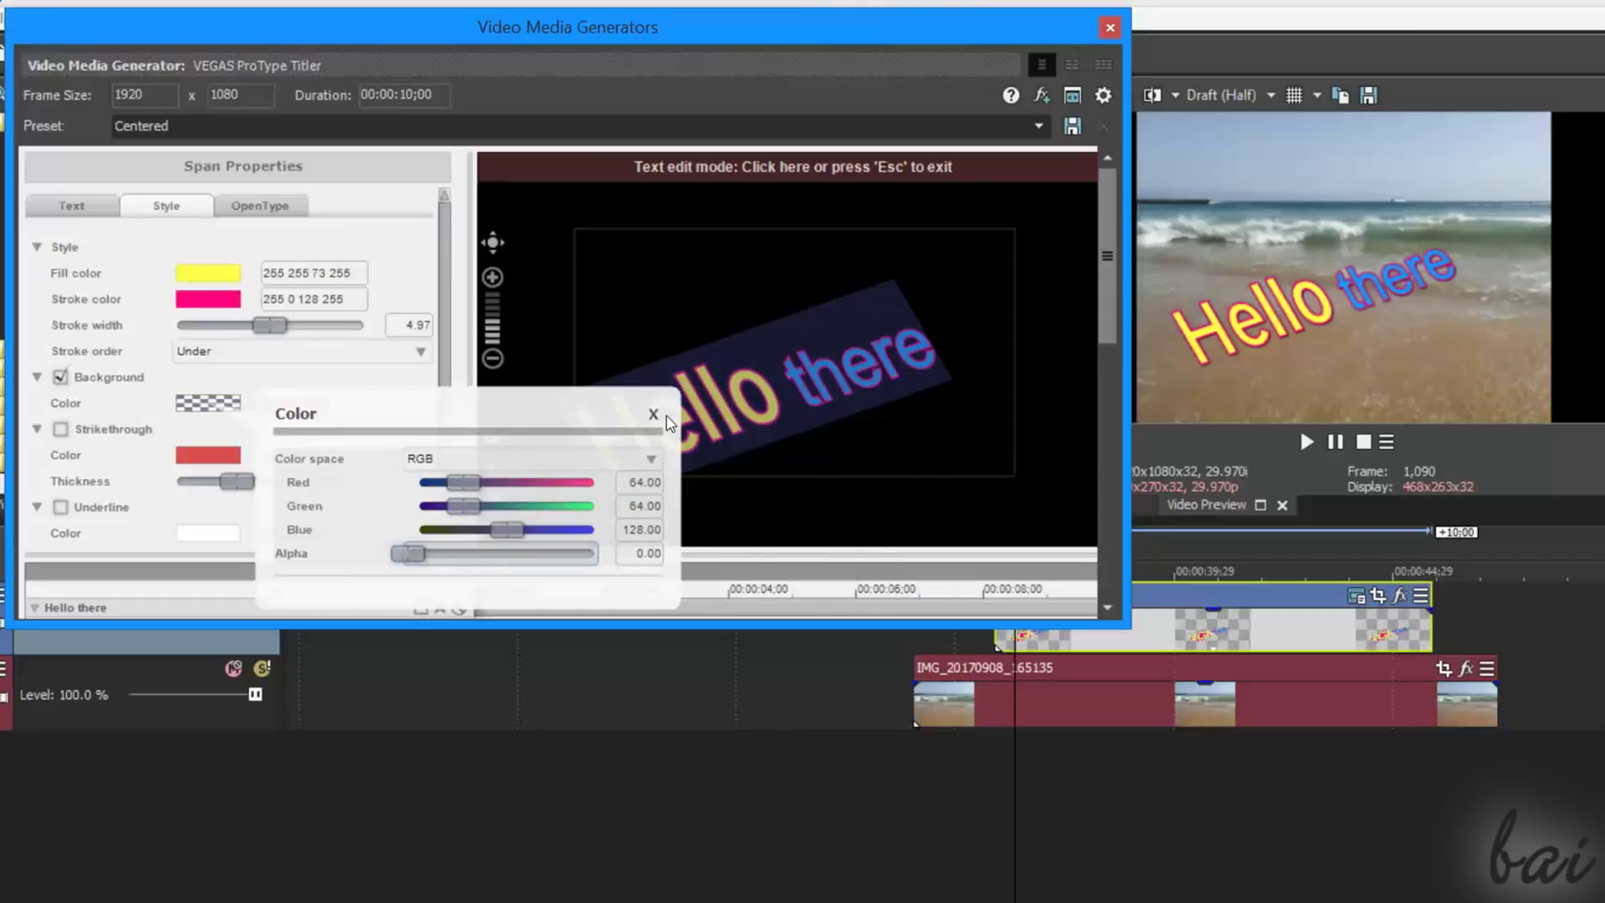
{"action": "left_click", "coordinate": [653, 413]}
{"action": "left_click", "coordinate": [60, 429]}
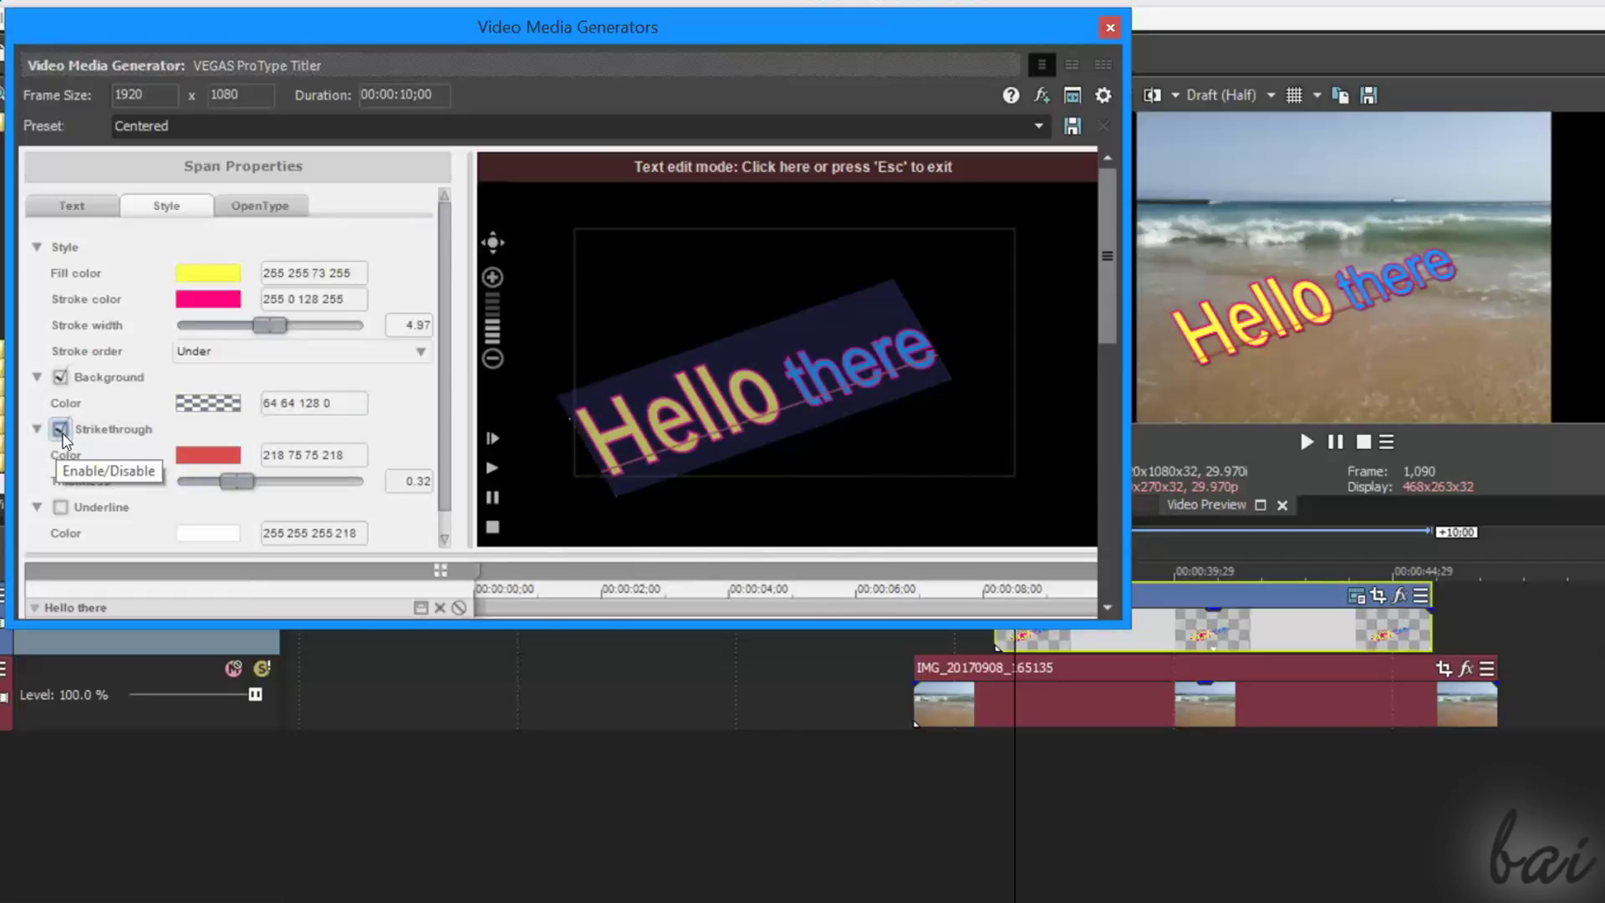
{"action": "left_click", "coordinate": [60, 508]}
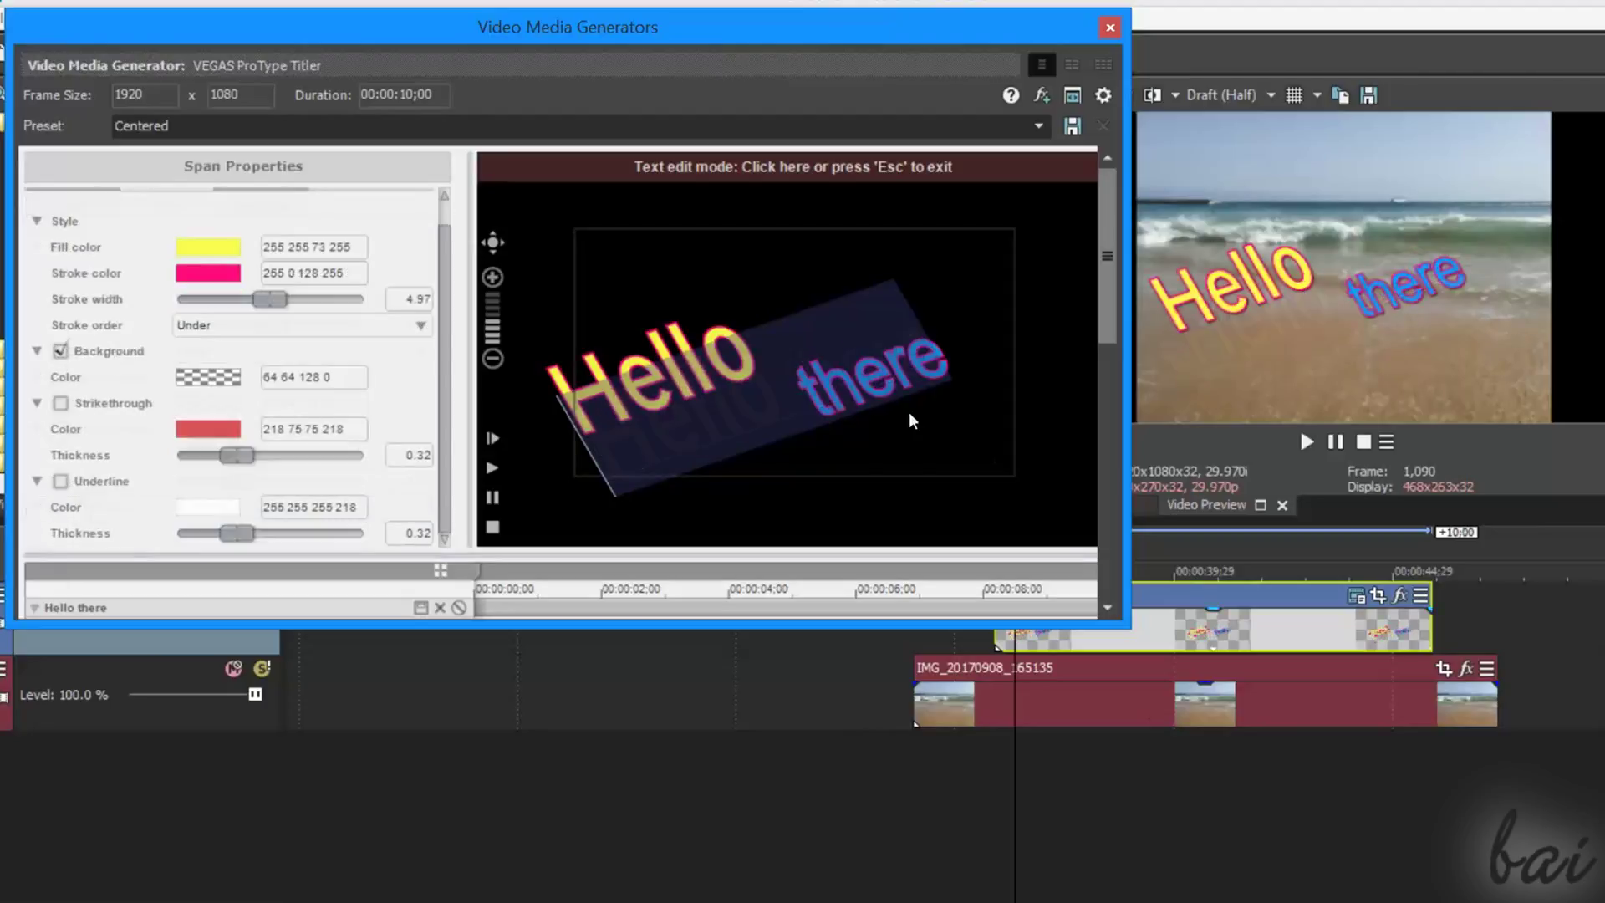
{"action": "left_click", "coordinate": [814, 337]}
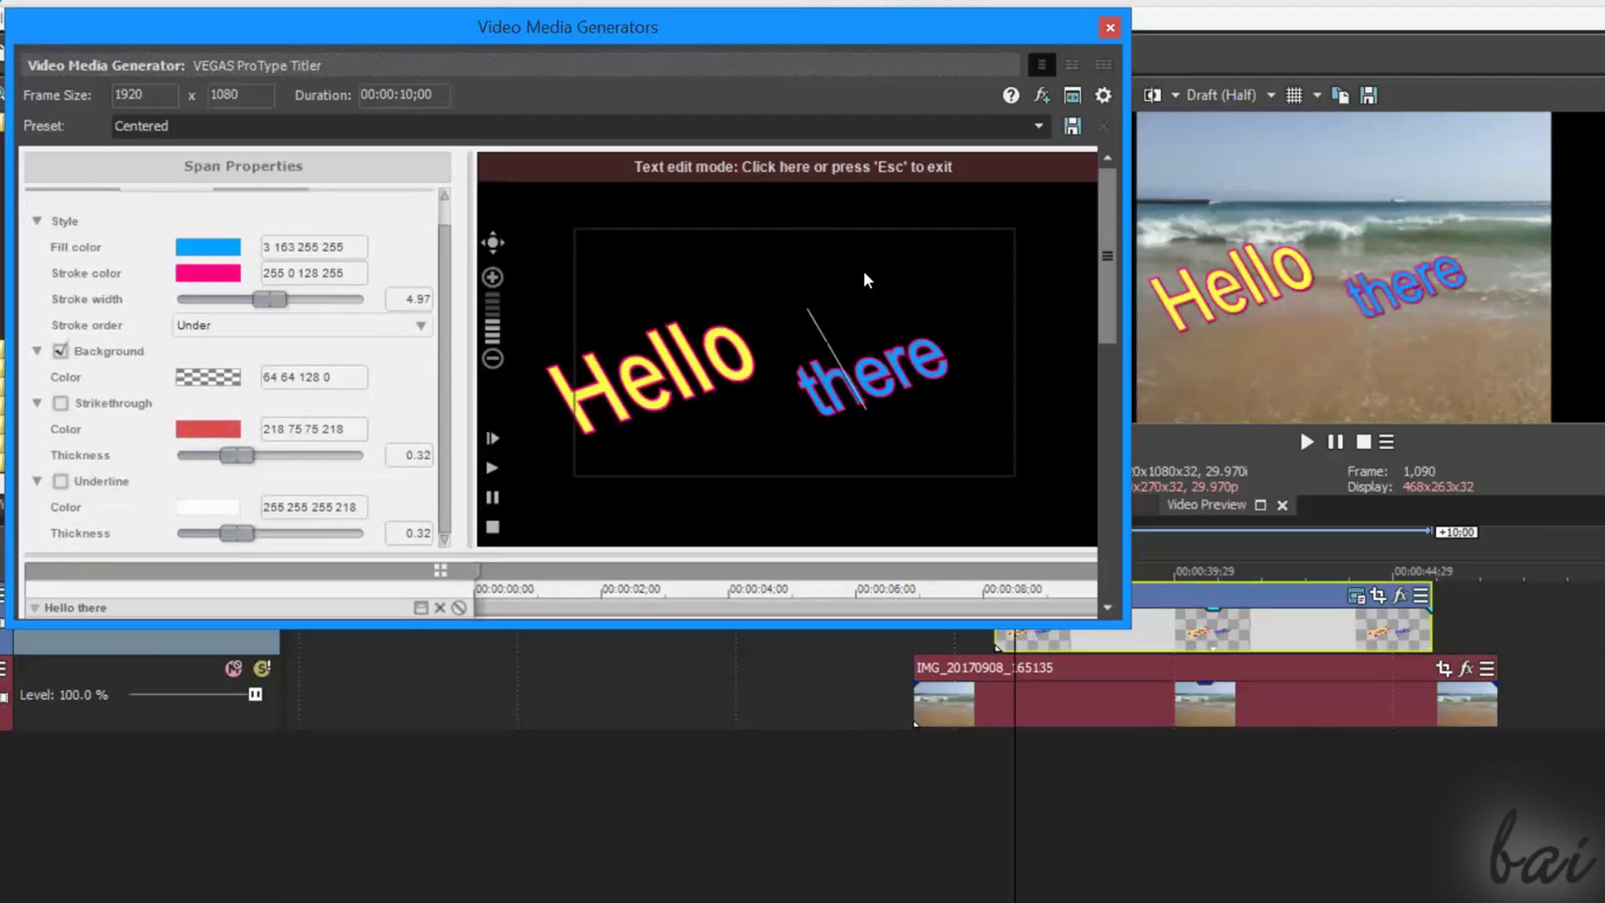
{"action": "key", "text": "Escape"}
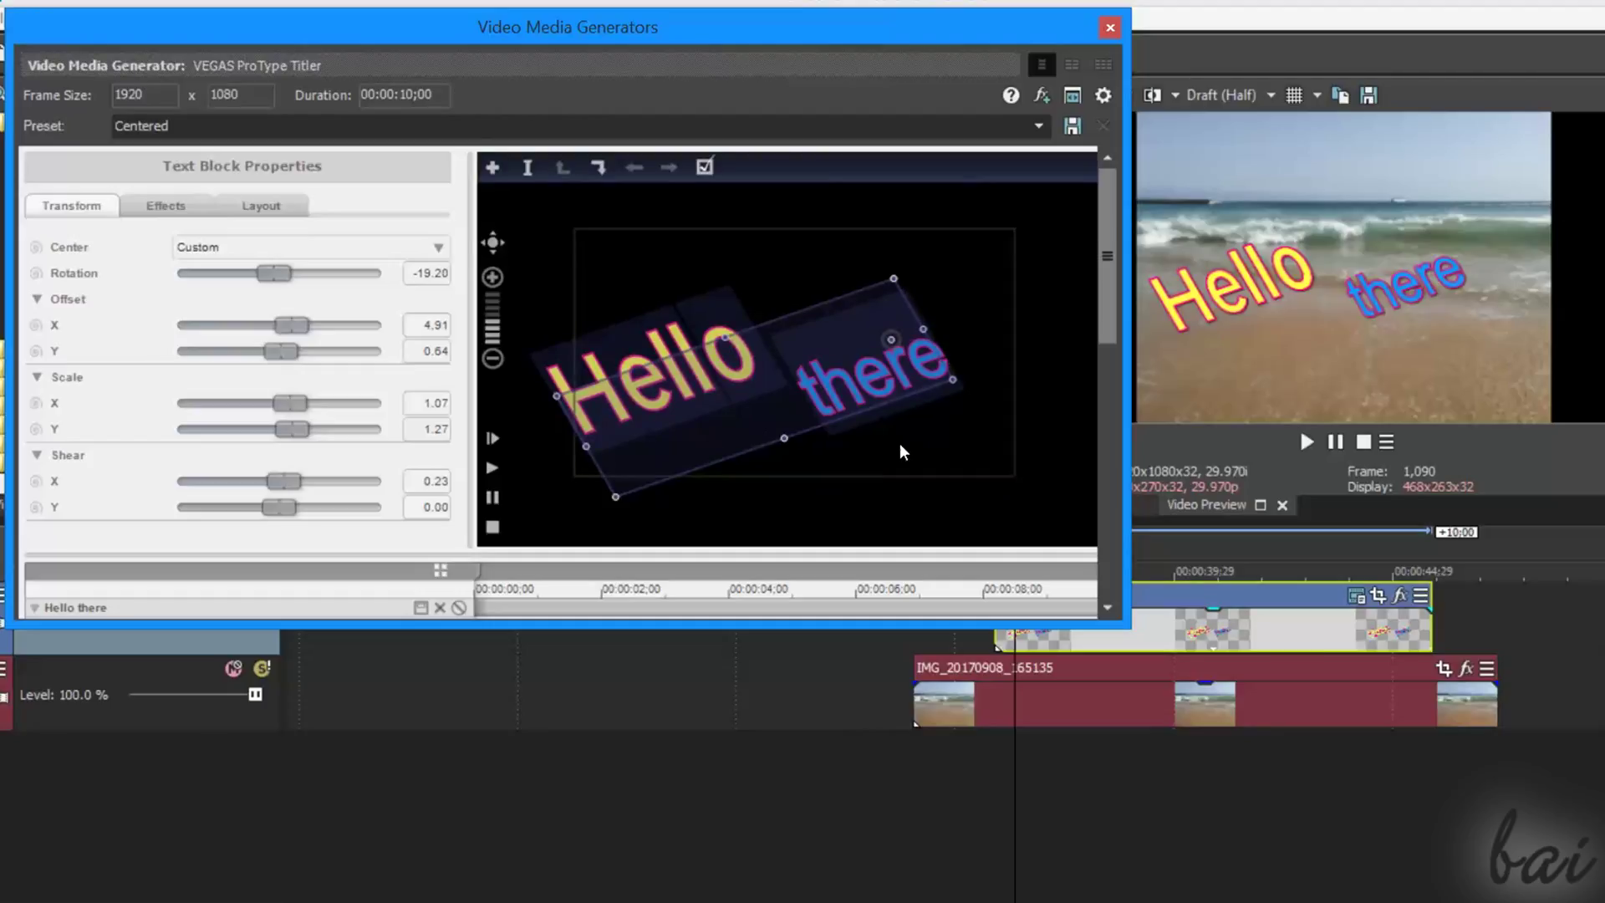
{"action": "left_click", "coordinate": [900, 445]}
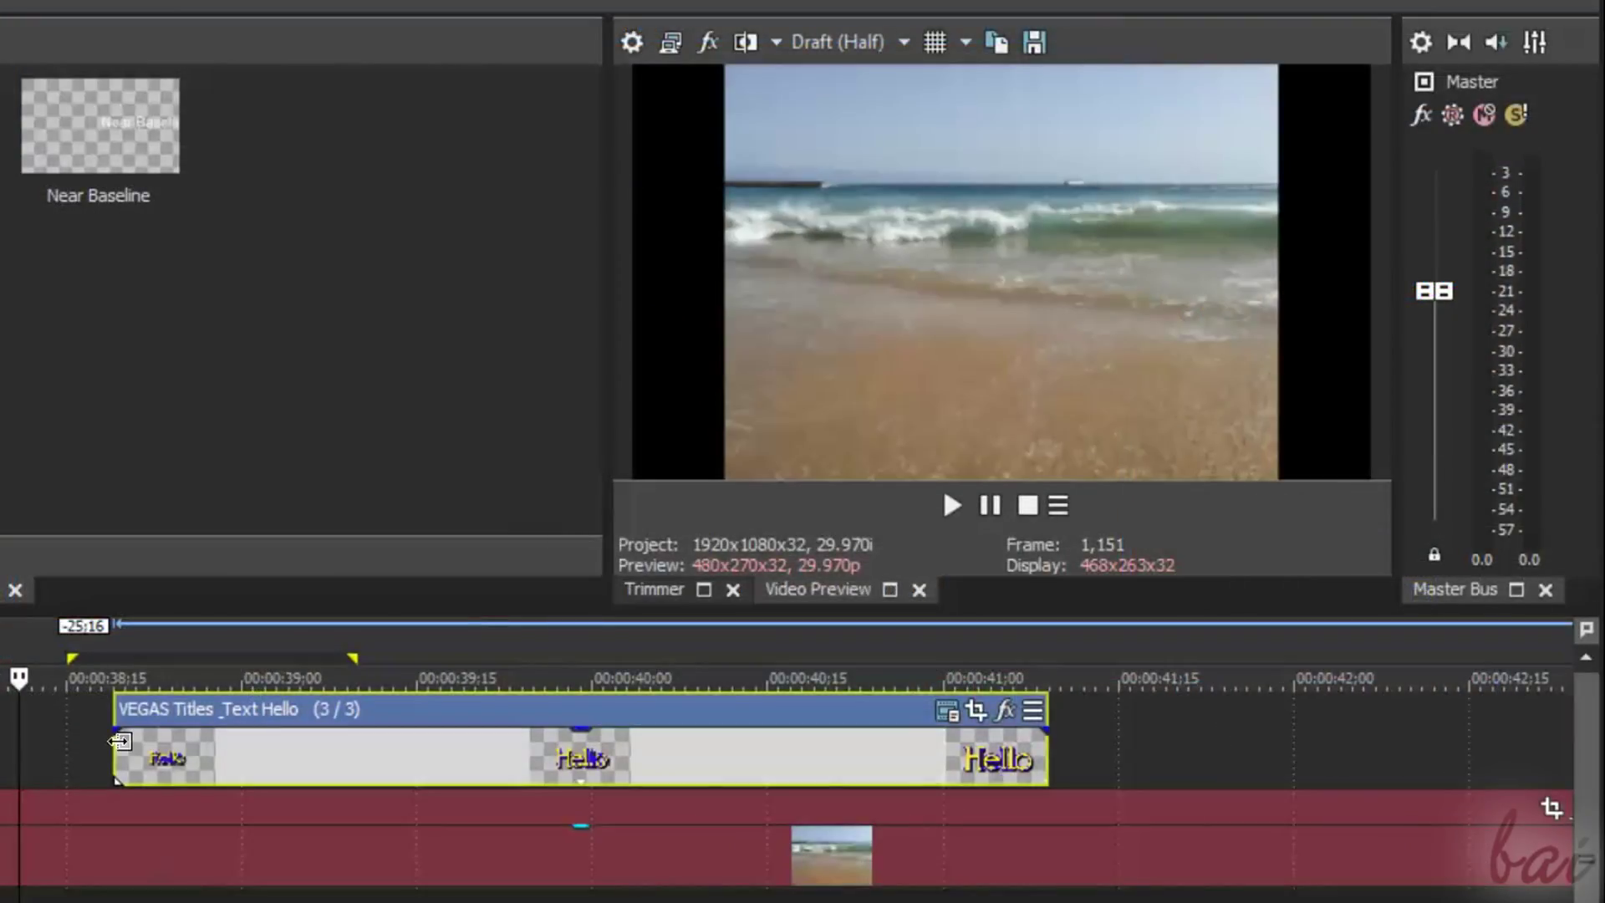
{"action": "mouse_move", "coordinate": [72, 640]}
{"action": "left_mouse_down"}
{"action": "mouse_move", "coordinate": [336, 708]}
{"action": "mouse_move", "coordinate": [658, 720]}
{"action": "left_mouse_up"}
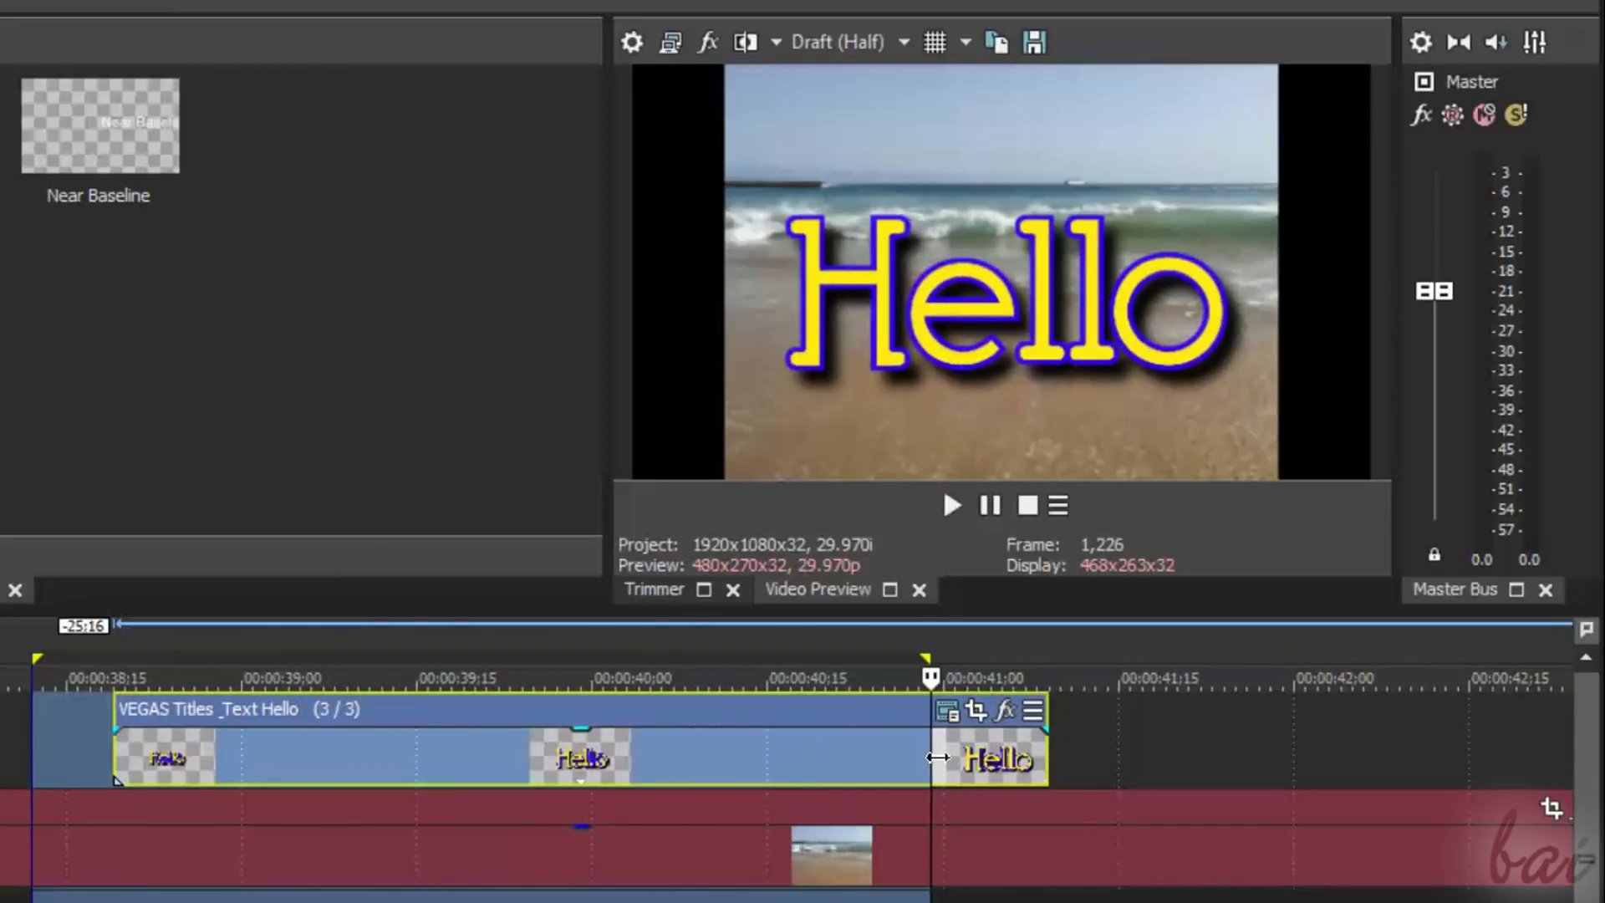
{"action": "left_click_drag", "start_coordinate": [658, 721], "coordinate": [992, 758]}
{"action": "left_click", "coordinate": [947, 710]}
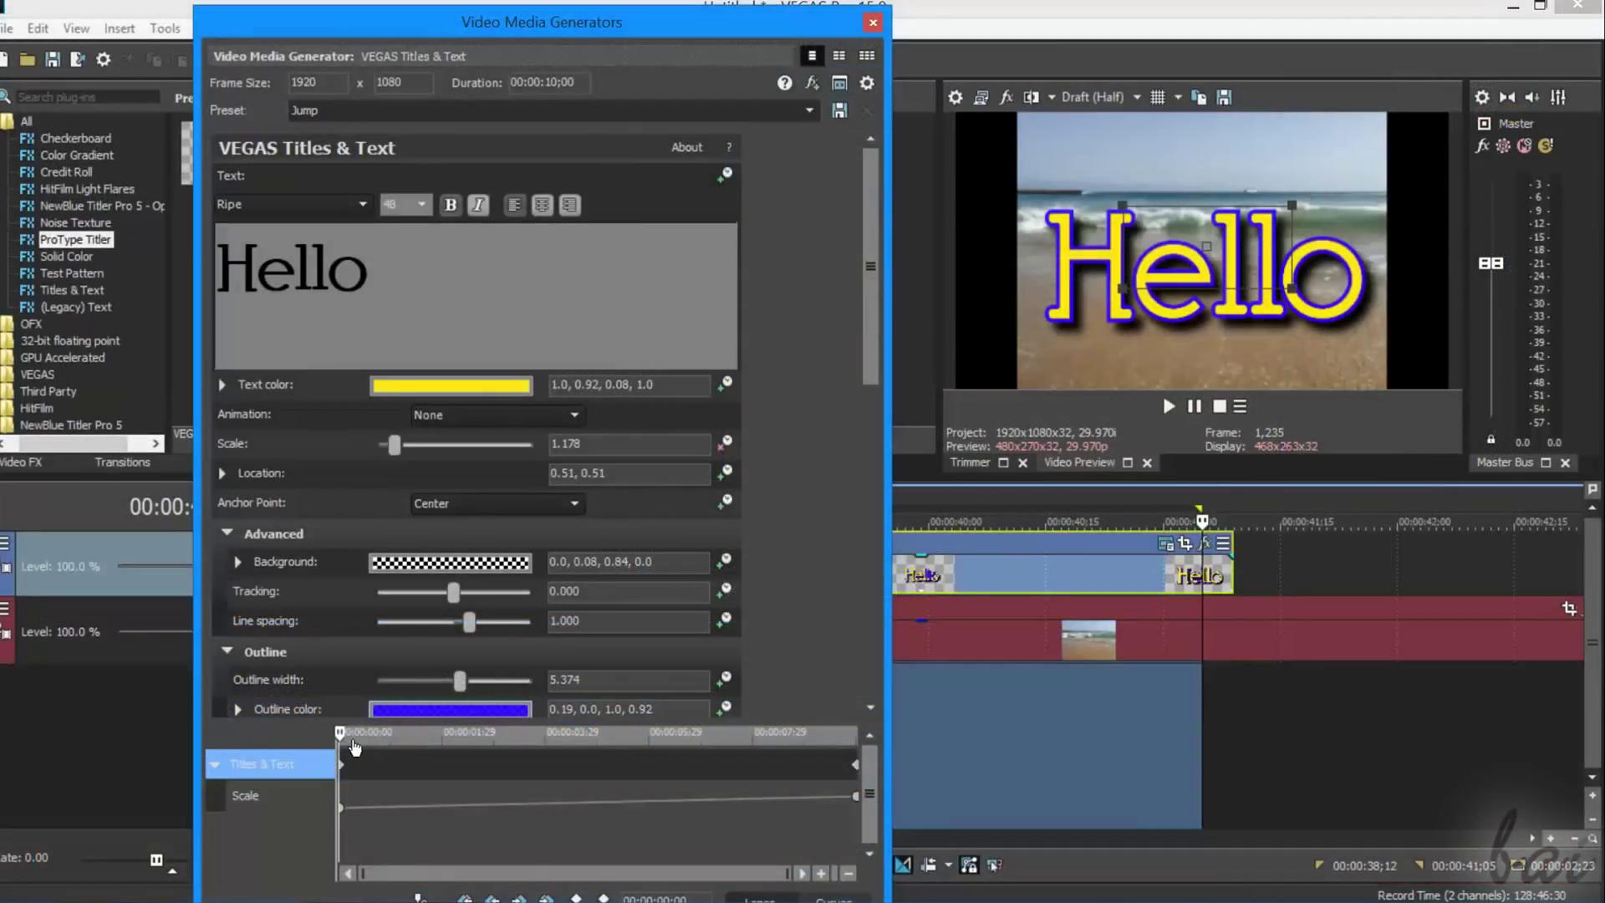
{"action": "mouse_move", "coordinate": [340, 735]}
{"action": "left_mouse_down"}
{"action": "mouse_move", "coordinate": [605, 756]}
{"action": "mouse_move", "coordinate": [803, 728]}
{"action": "mouse_move", "coordinate": [597, 749]}
{"action": "mouse_move", "coordinate": [347, 734]}
{"action": "mouse_move", "coordinate": [822, 723]}
{"action": "mouse_move", "coordinate": [865, 740]}
{"action": "left_mouse_up"}
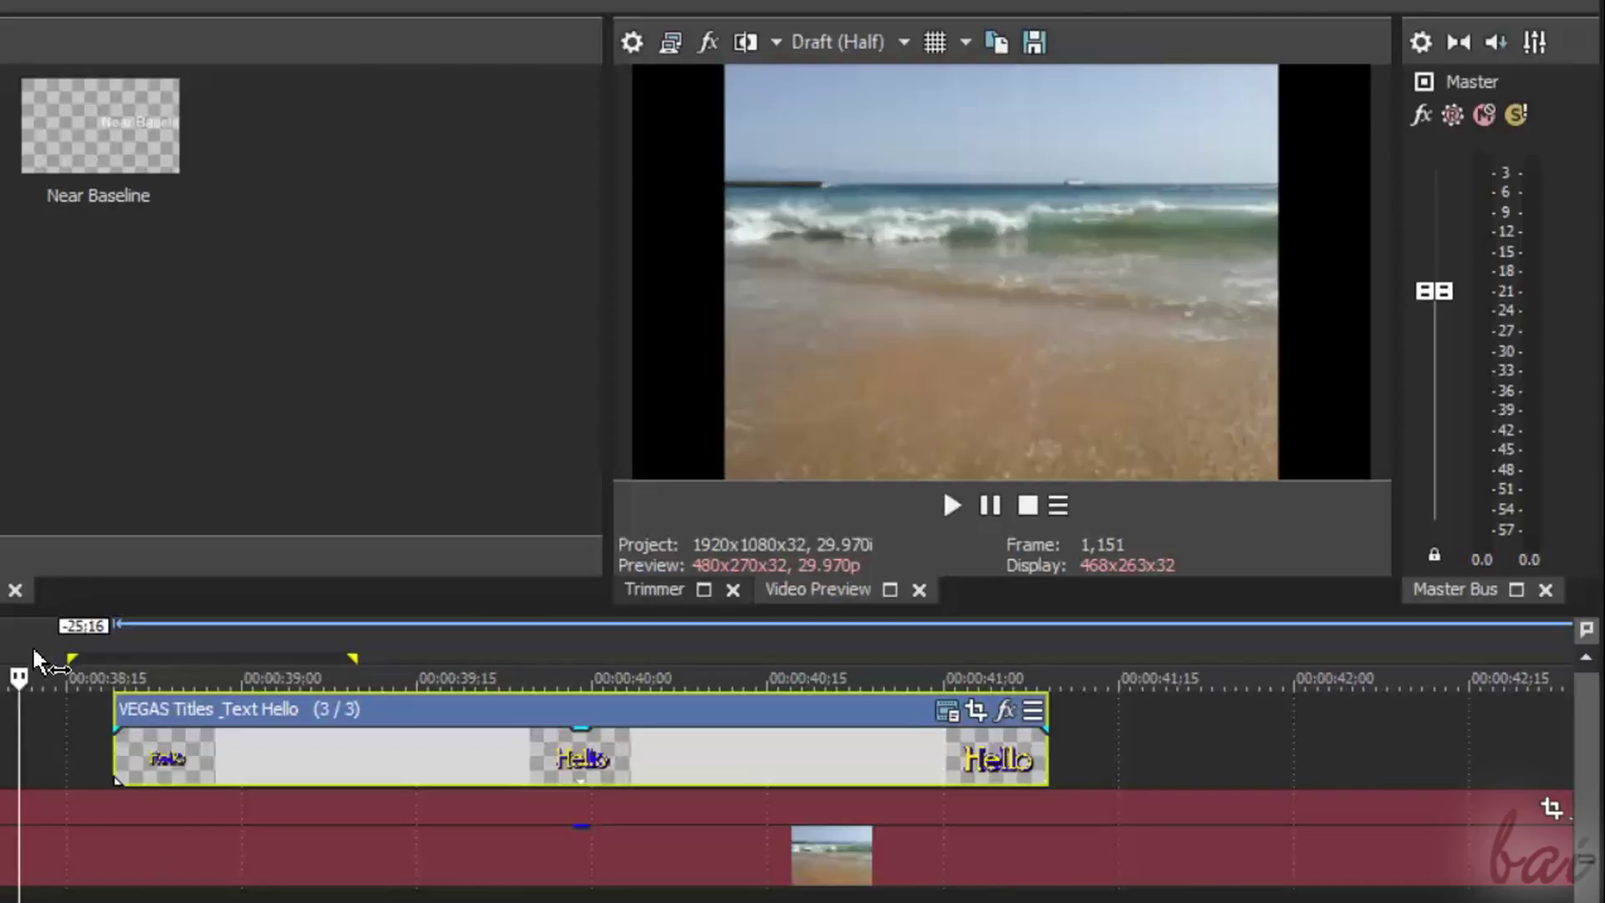
{"action": "mouse_move", "coordinate": [30, 660]}
{"action": "left_mouse_down"}
{"action": "mouse_move", "coordinate": [313, 673]}
{"action": "mouse_move", "coordinate": [385, 717]}
{"action": "mouse_move", "coordinate": [975, 727]}
{"action": "left_mouse_up"}
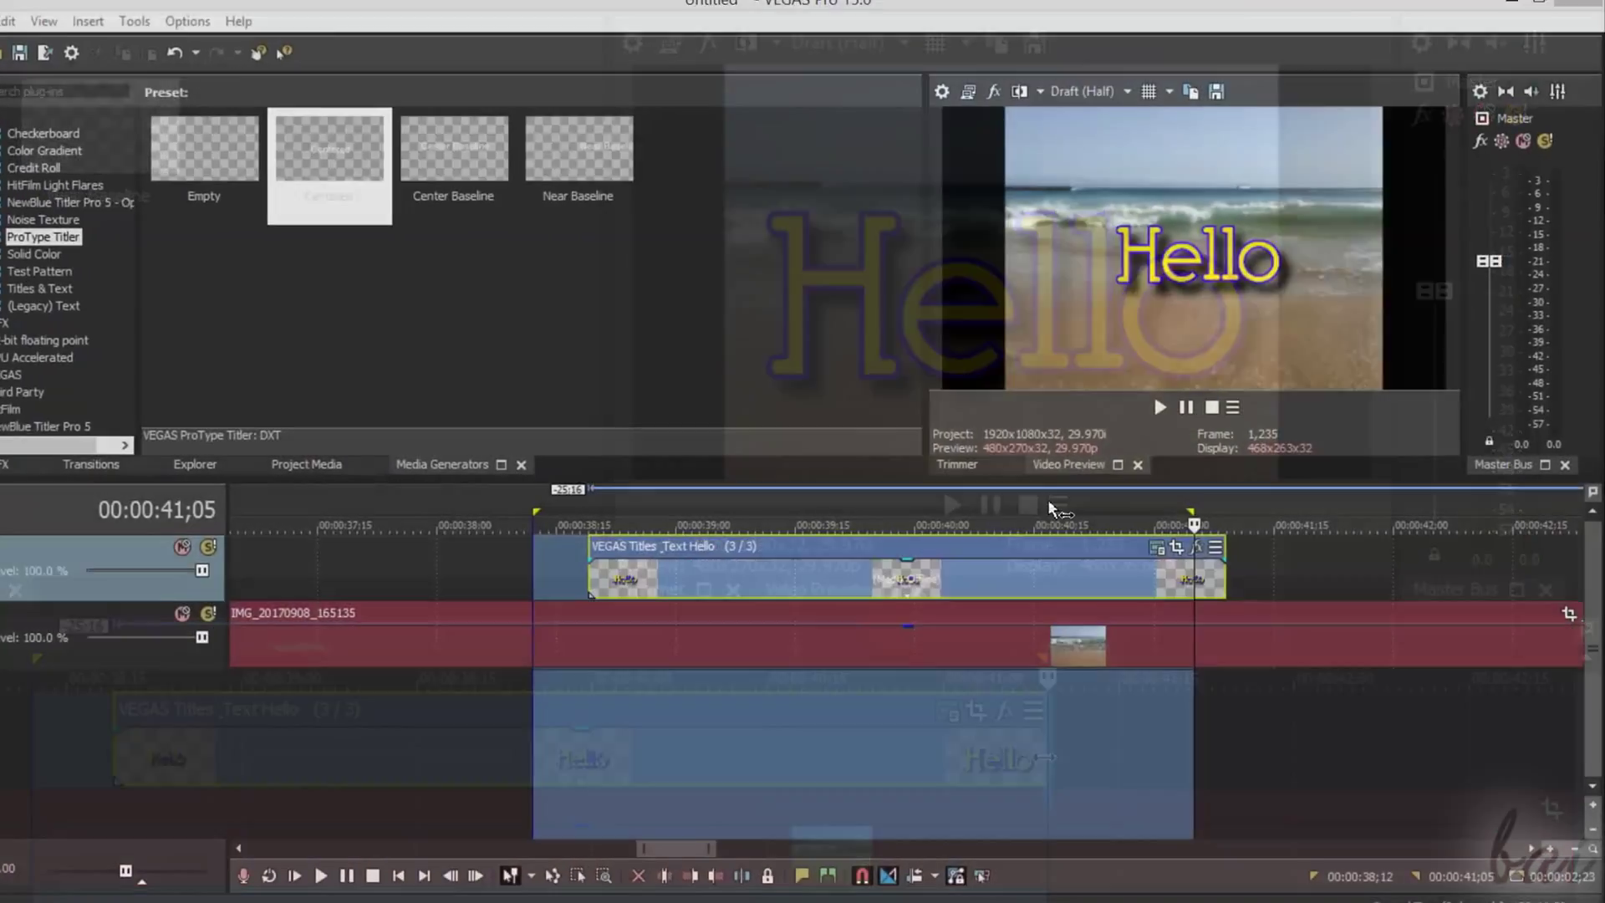
{"action": "left_click", "coordinate": [1051, 507]}
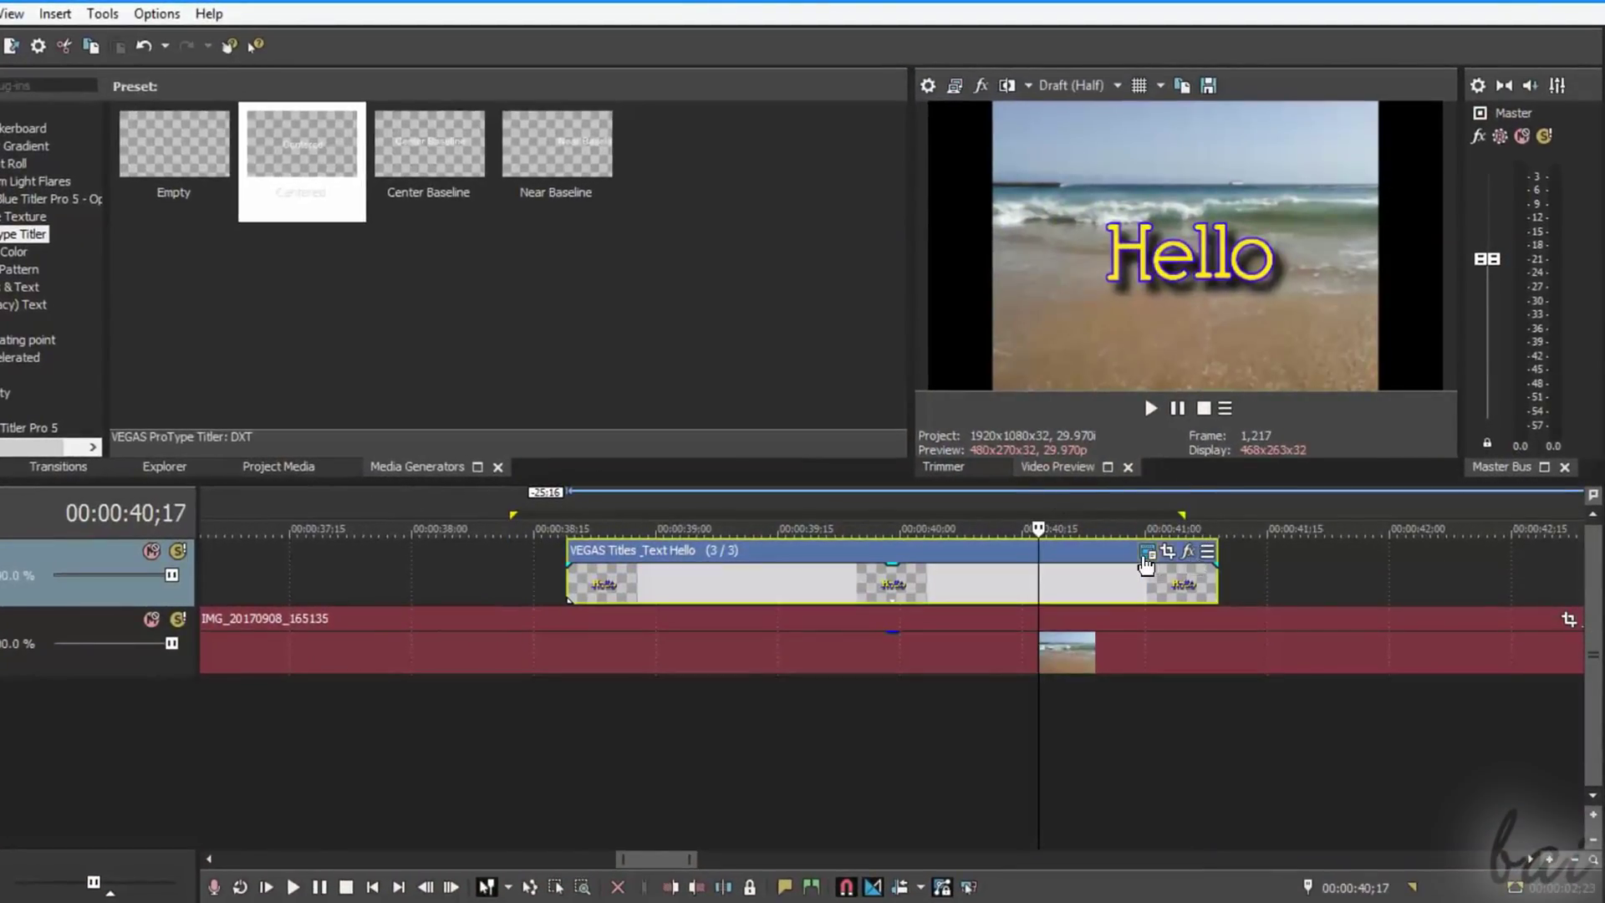
- Add keyframe tracks for the Hello title's Text color and Scale
{"action": "left_click", "coordinate": [1148, 555]}
{"action": "left_click_drag", "start_coordinate": [897, 235], "coordinate": [894, 266]}
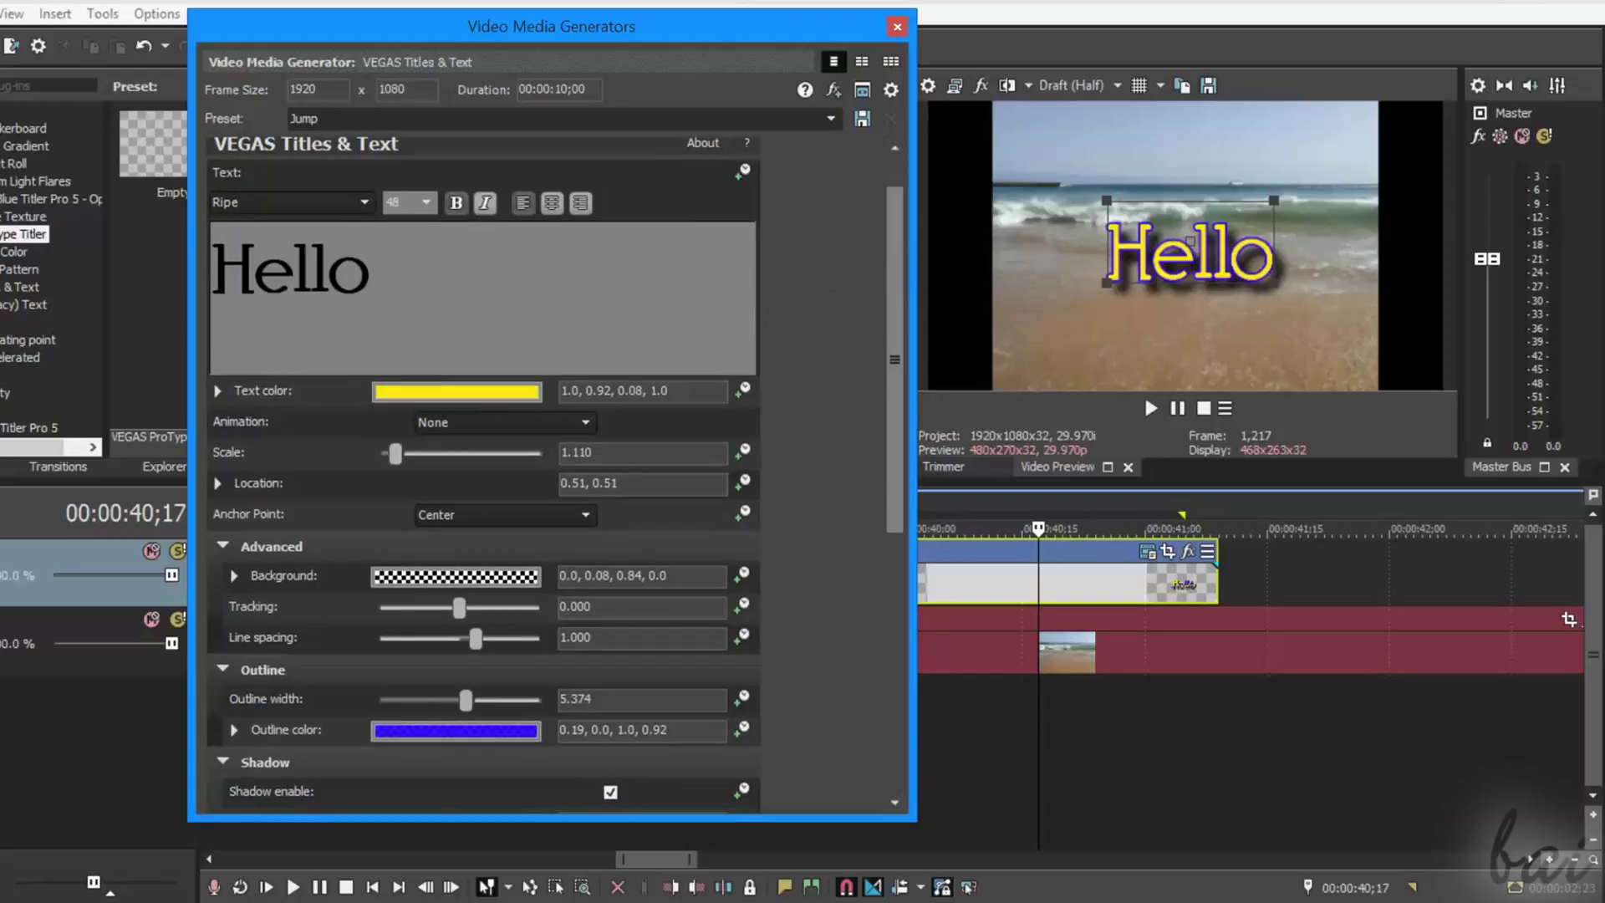
{"action": "left_click", "coordinate": [745, 391]}
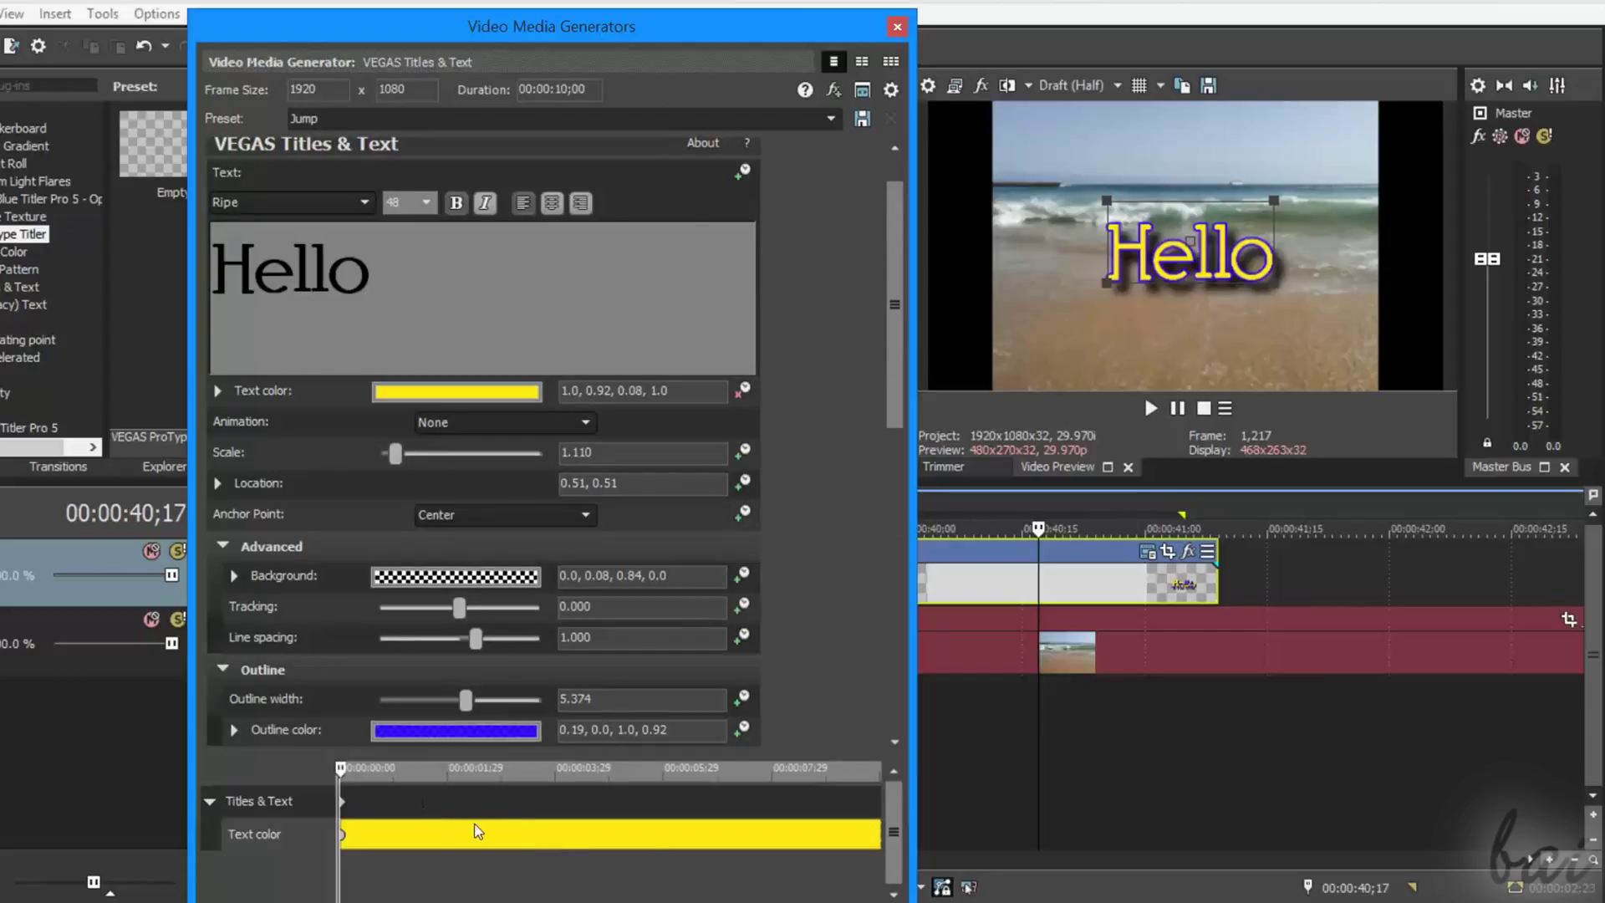
{"action": "left_click", "coordinate": [744, 451]}
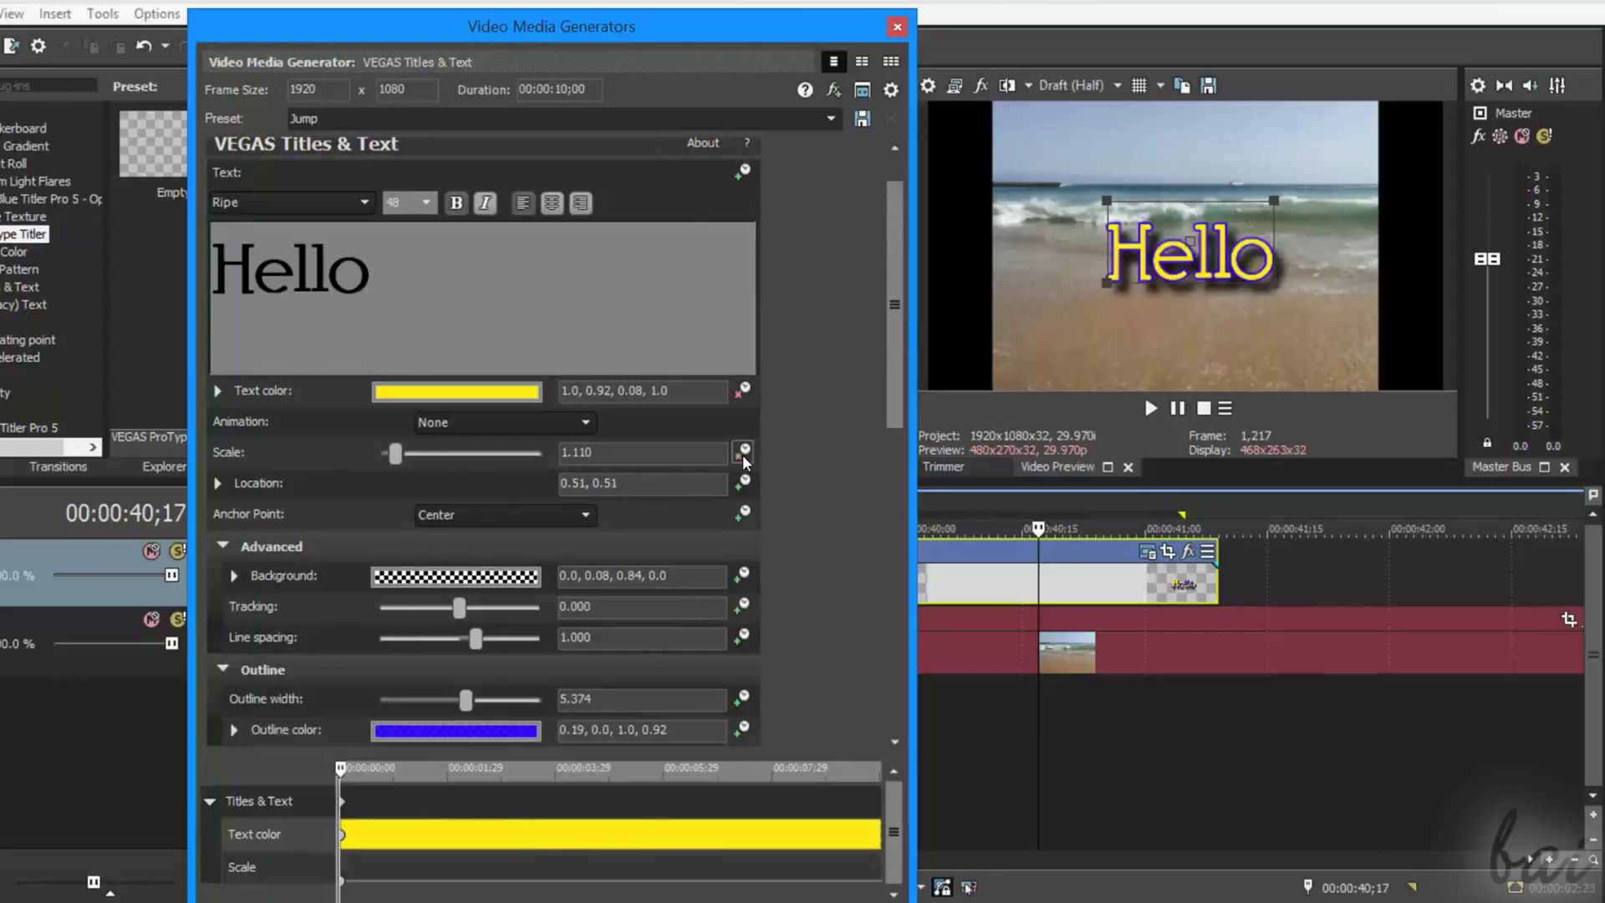
{"action": "left_click", "coordinate": [281, 833]}
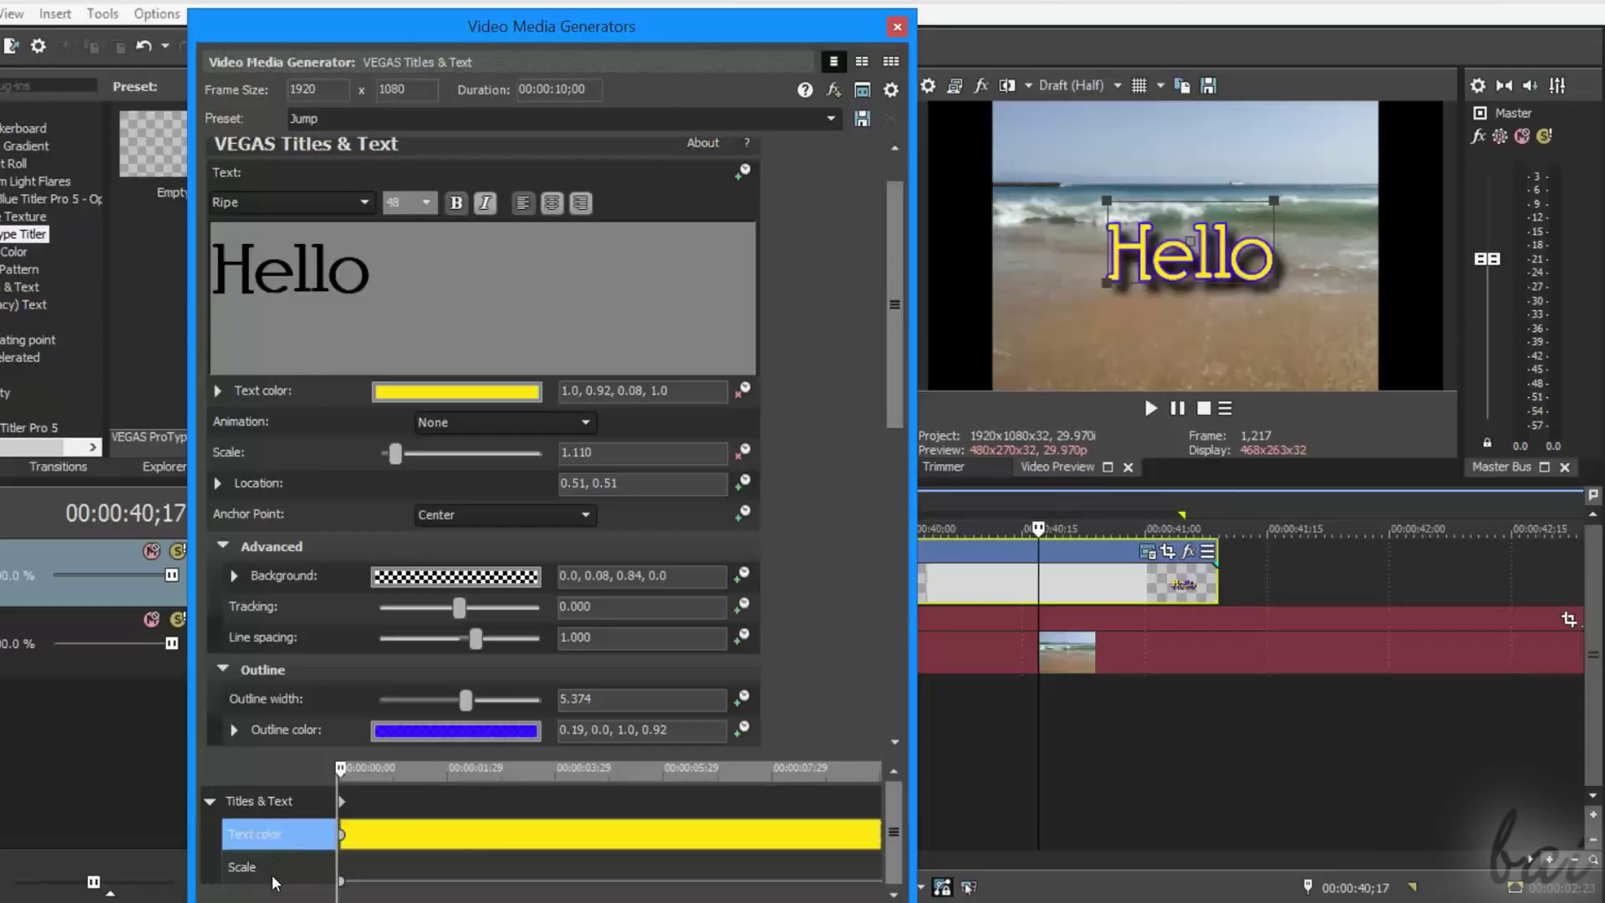
{"action": "left_click", "coordinate": [277, 868]}
{"action": "left_click", "coordinate": [275, 841]}
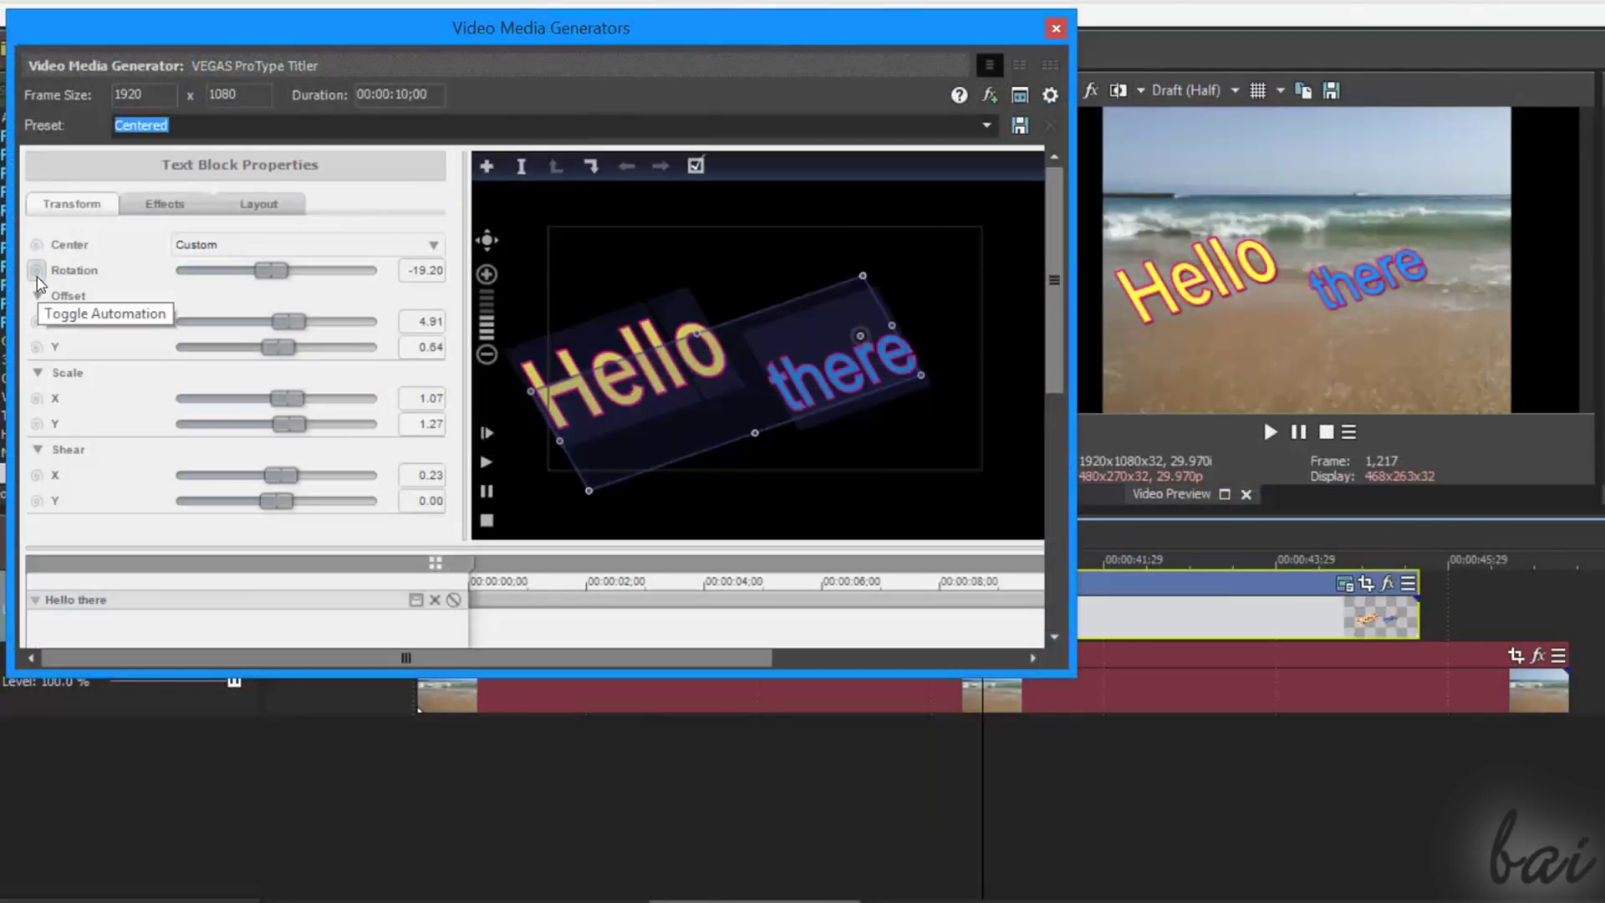
- Make the Hello there title's Rotation and Scale X animatable
{"action": "left_click", "coordinate": [37, 270]}
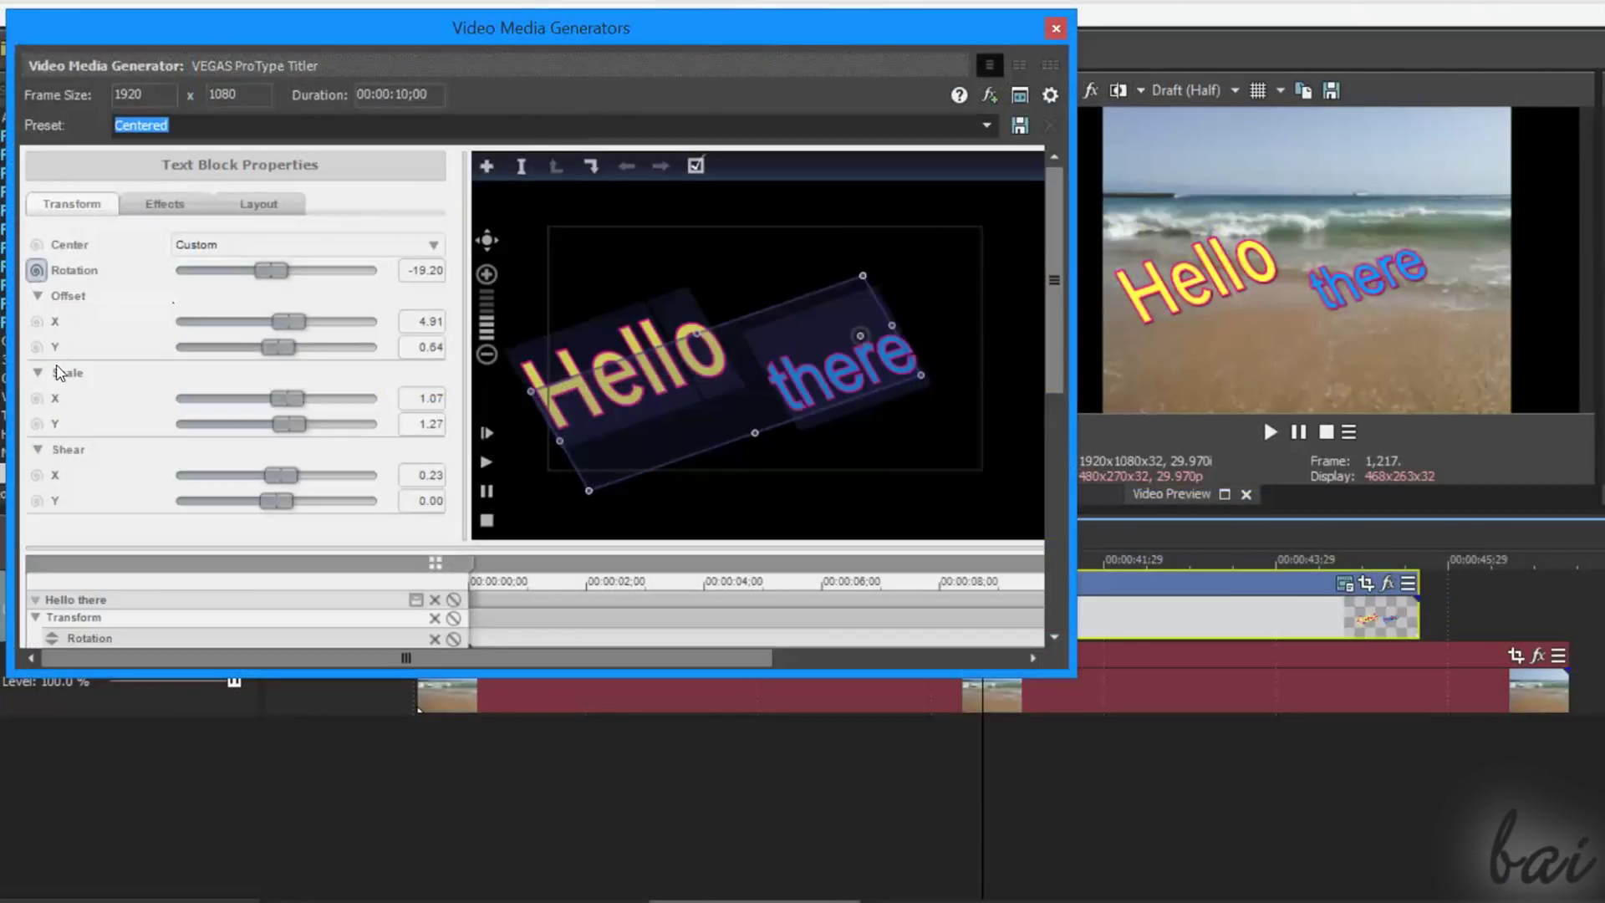
{"action": "left_click_drag", "start_coordinate": [1054, 300], "coordinate": [1064, 496]}
{"action": "left_click", "coordinate": [37, 376]}
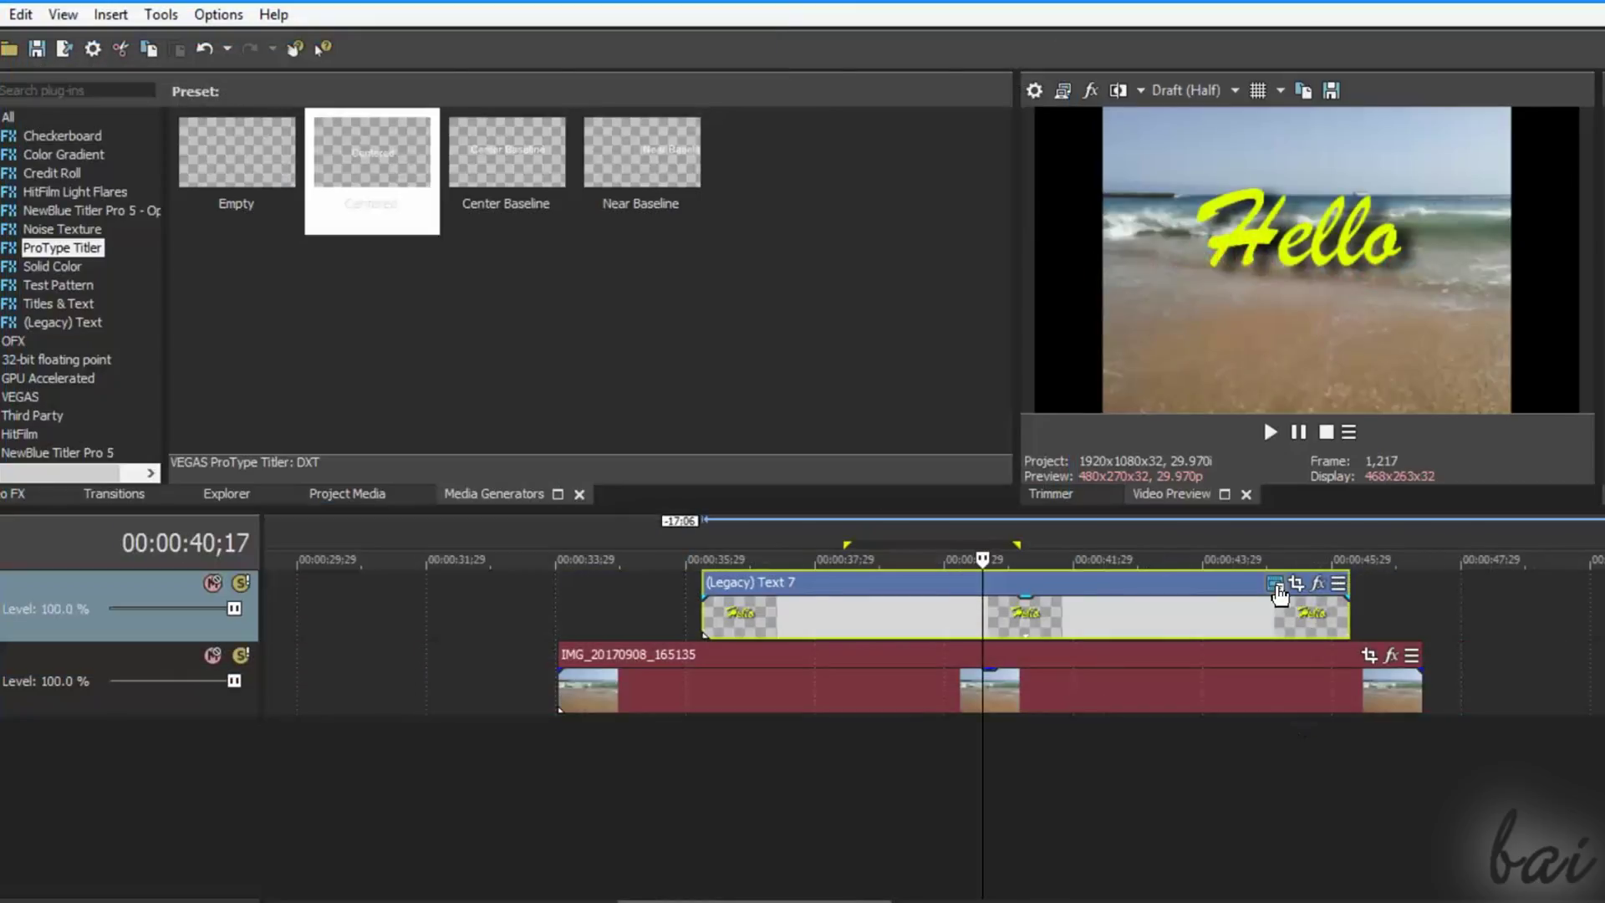
{"action": "left_click", "coordinate": [1274, 583]}
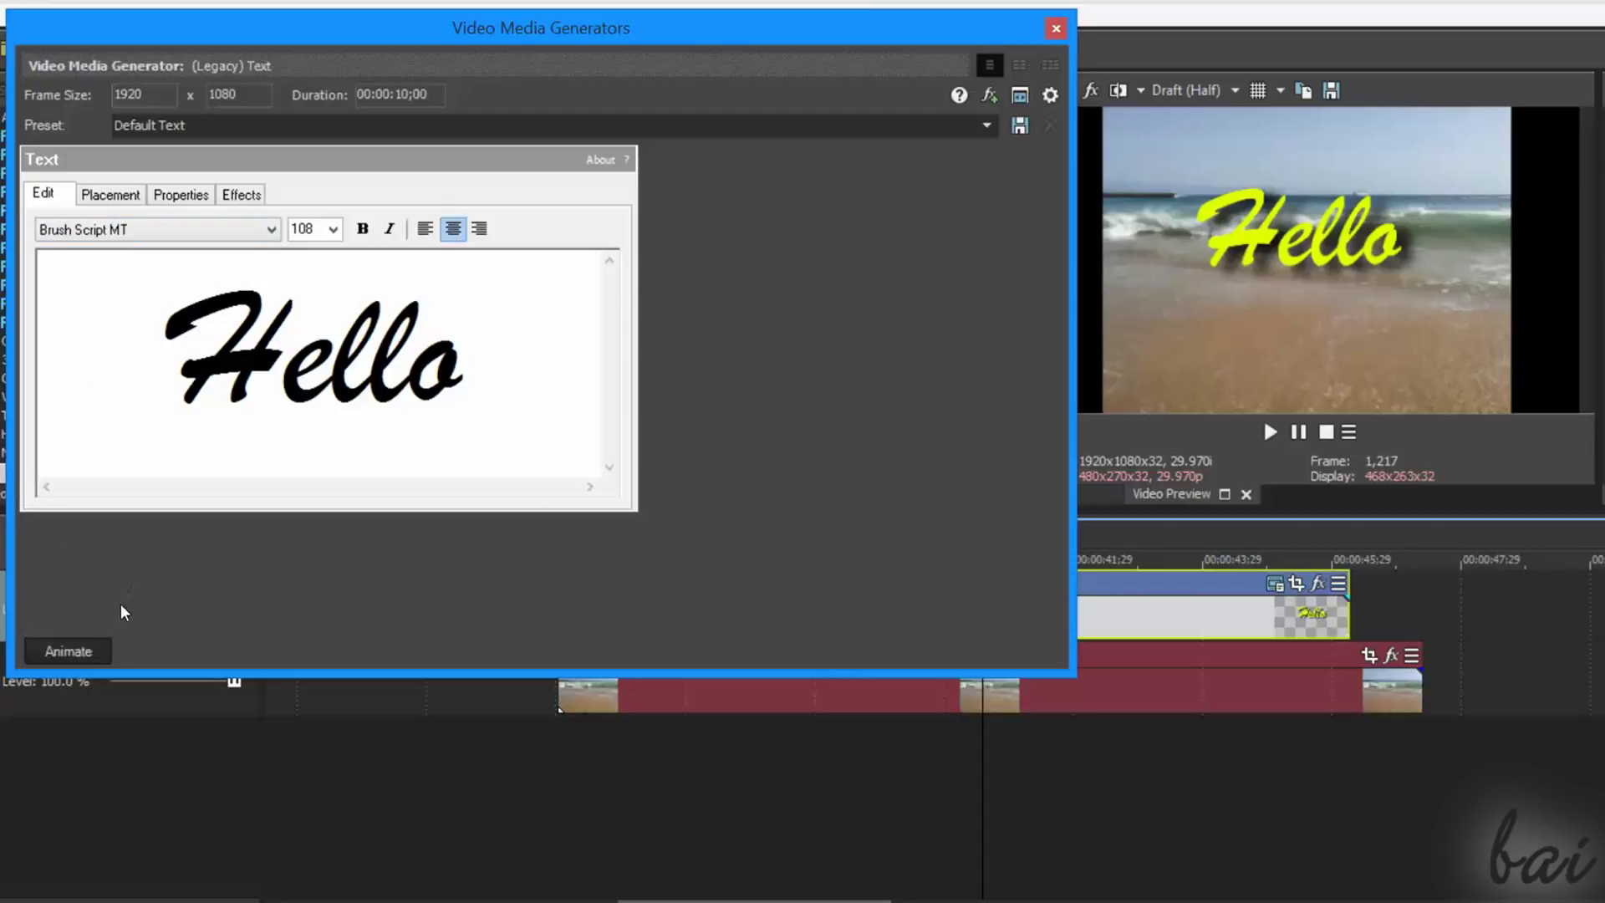
- Open the legacy Hello text's keyframe timeline and scrub through its animation
{"action": "left_click", "coordinate": [92, 653]}
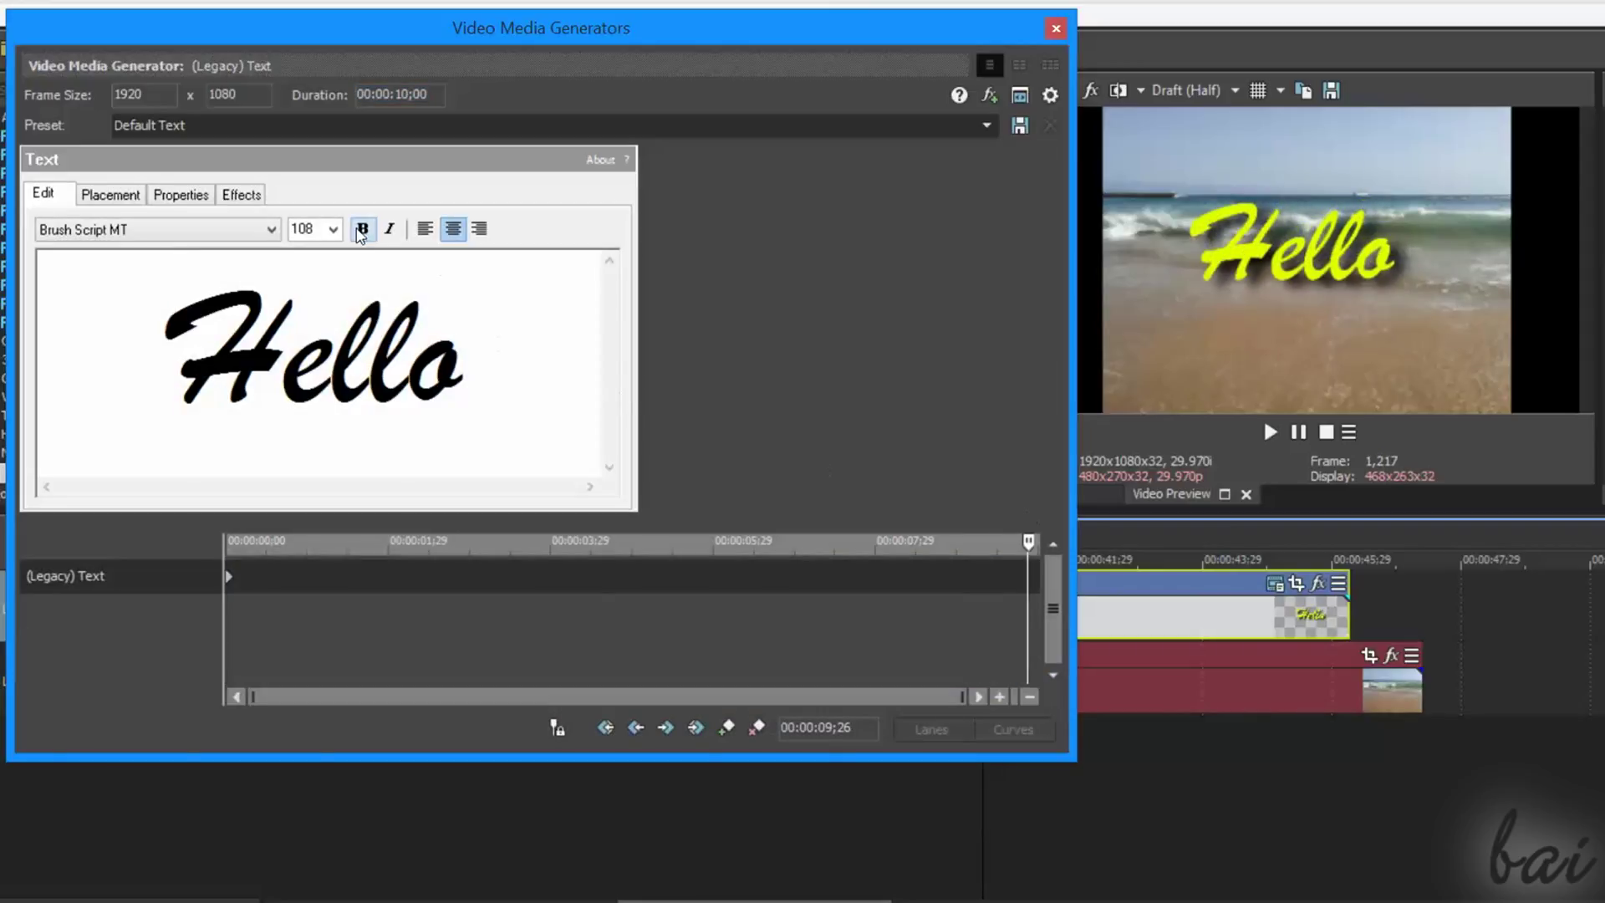
{"action": "left_click", "coordinate": [110, 195]}
{"action": "left_click", "coordinate": [181, 195]}
{"action": "left_click_drag", "start_coordinate": [226, 546], "coordinate": [859, 618]}
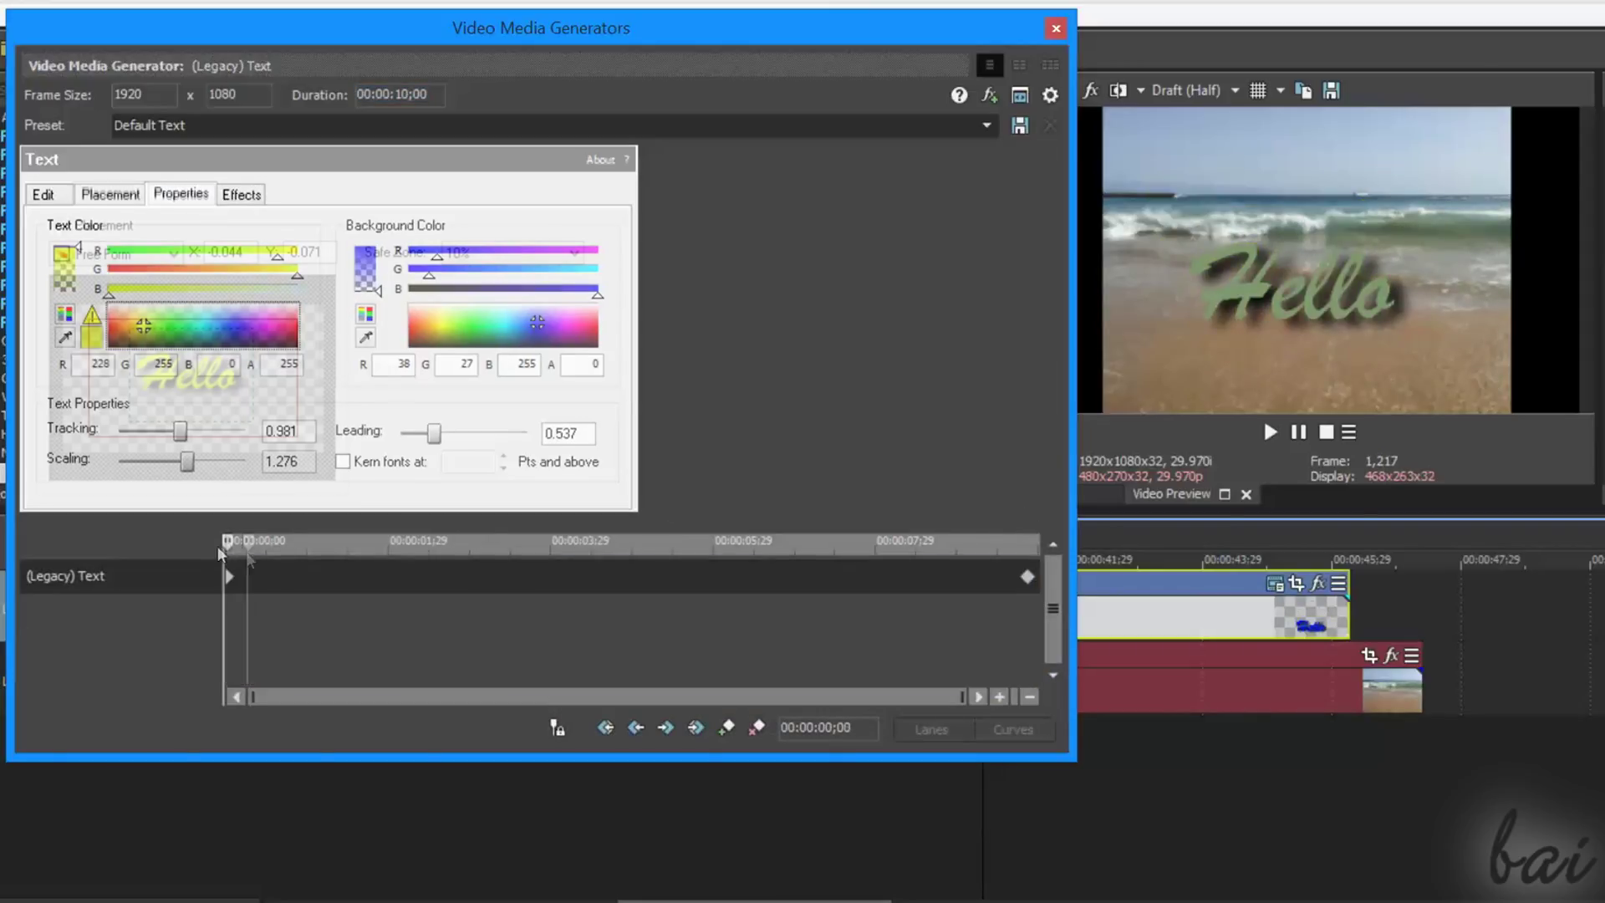
{"action": "left_click", "coordinate": [226, 549]}
{"action": "left_click_drag", "start_coordinate": [228, 558], "coordinate": [835, 615]}
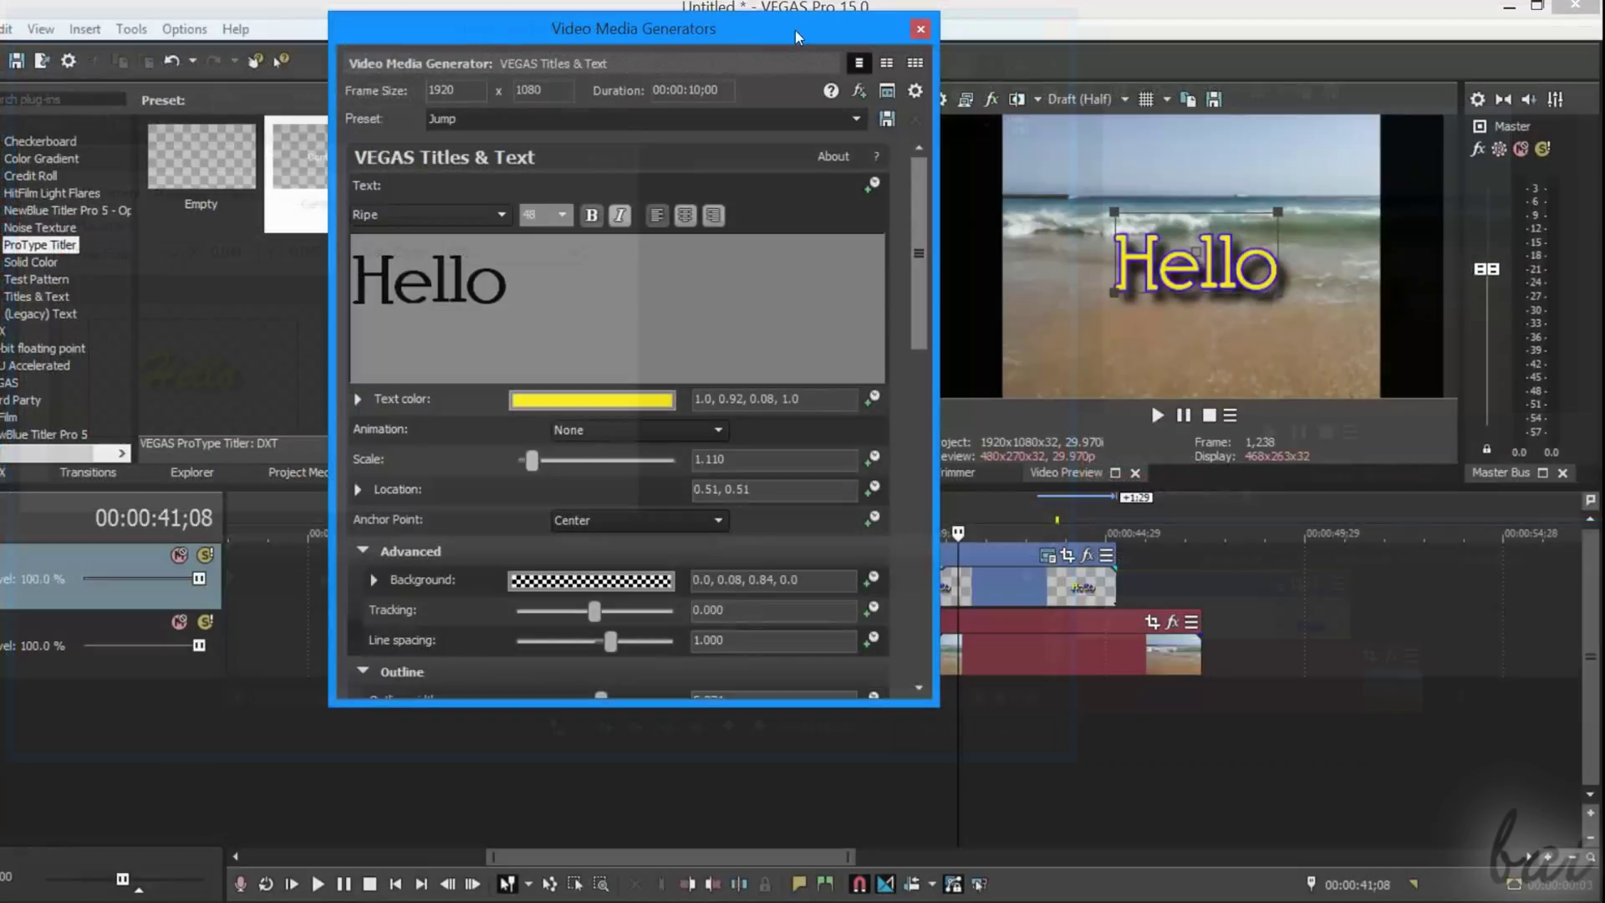
- Set the Hello title's Text color to pure red at the end of its animation
{"action": "left_click", "coordinate": [849, 391]}
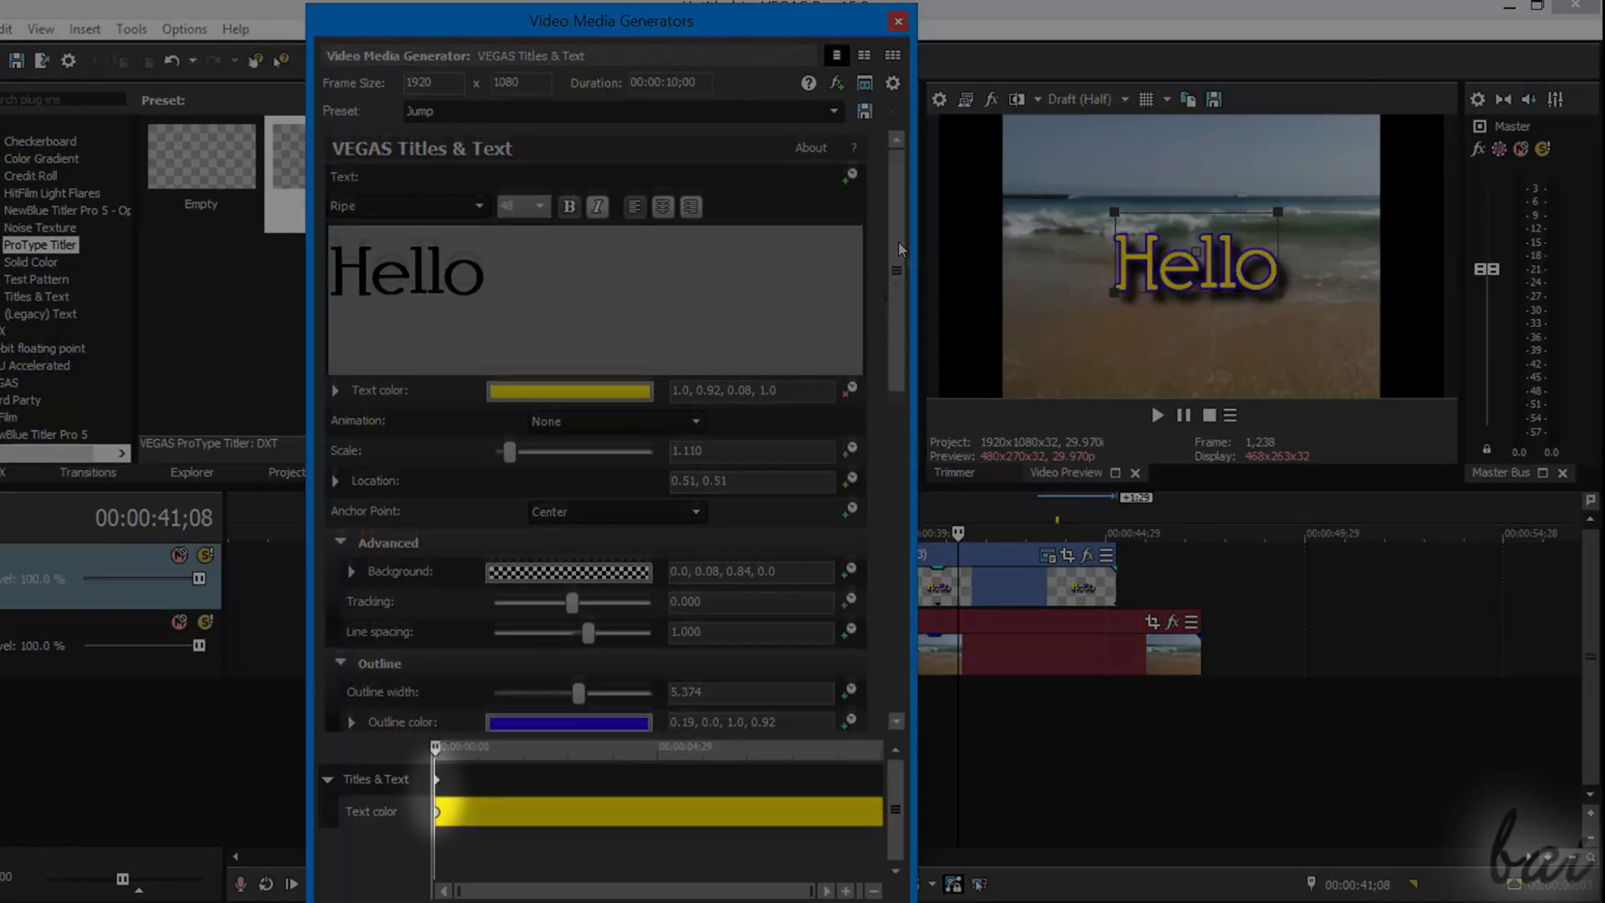
{"action": "mouse_move", "coordinate": [898, 241]}
{"action": "left_mouse_down"}
{"action": "mouse_move", "coordinate": [909, 262]}
{"action": "mouse_move", "coordinate": [911, 240]}
{"action": "left_mouse_up"}
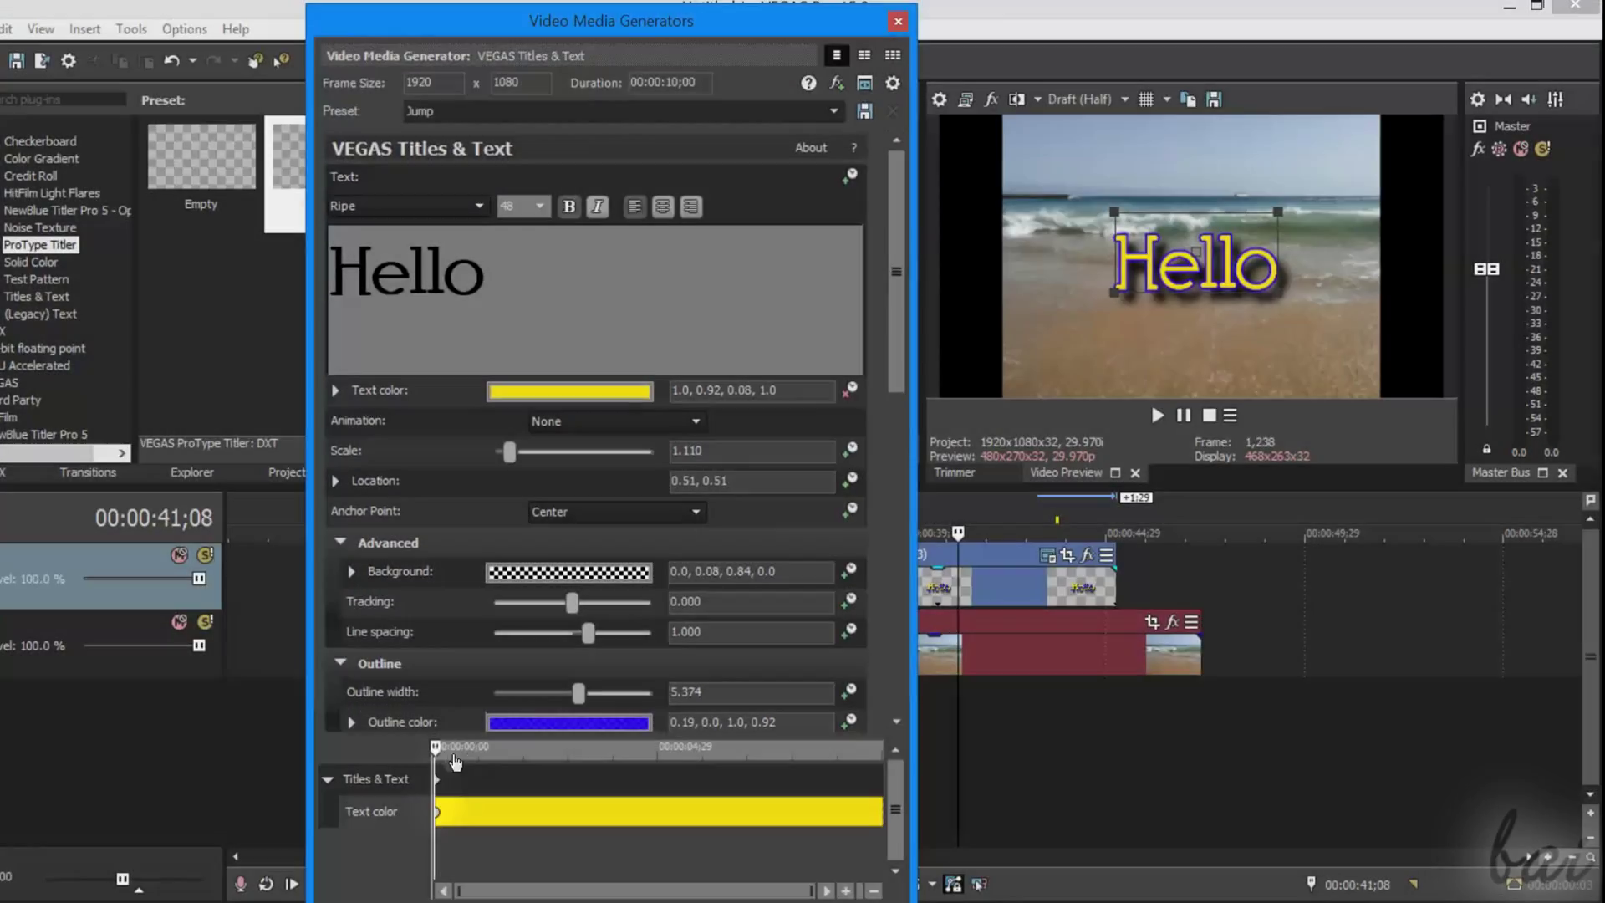
{"action": "left_click_drag", "start_coordinate": [520, 747], "coordinate": [914, 749]}
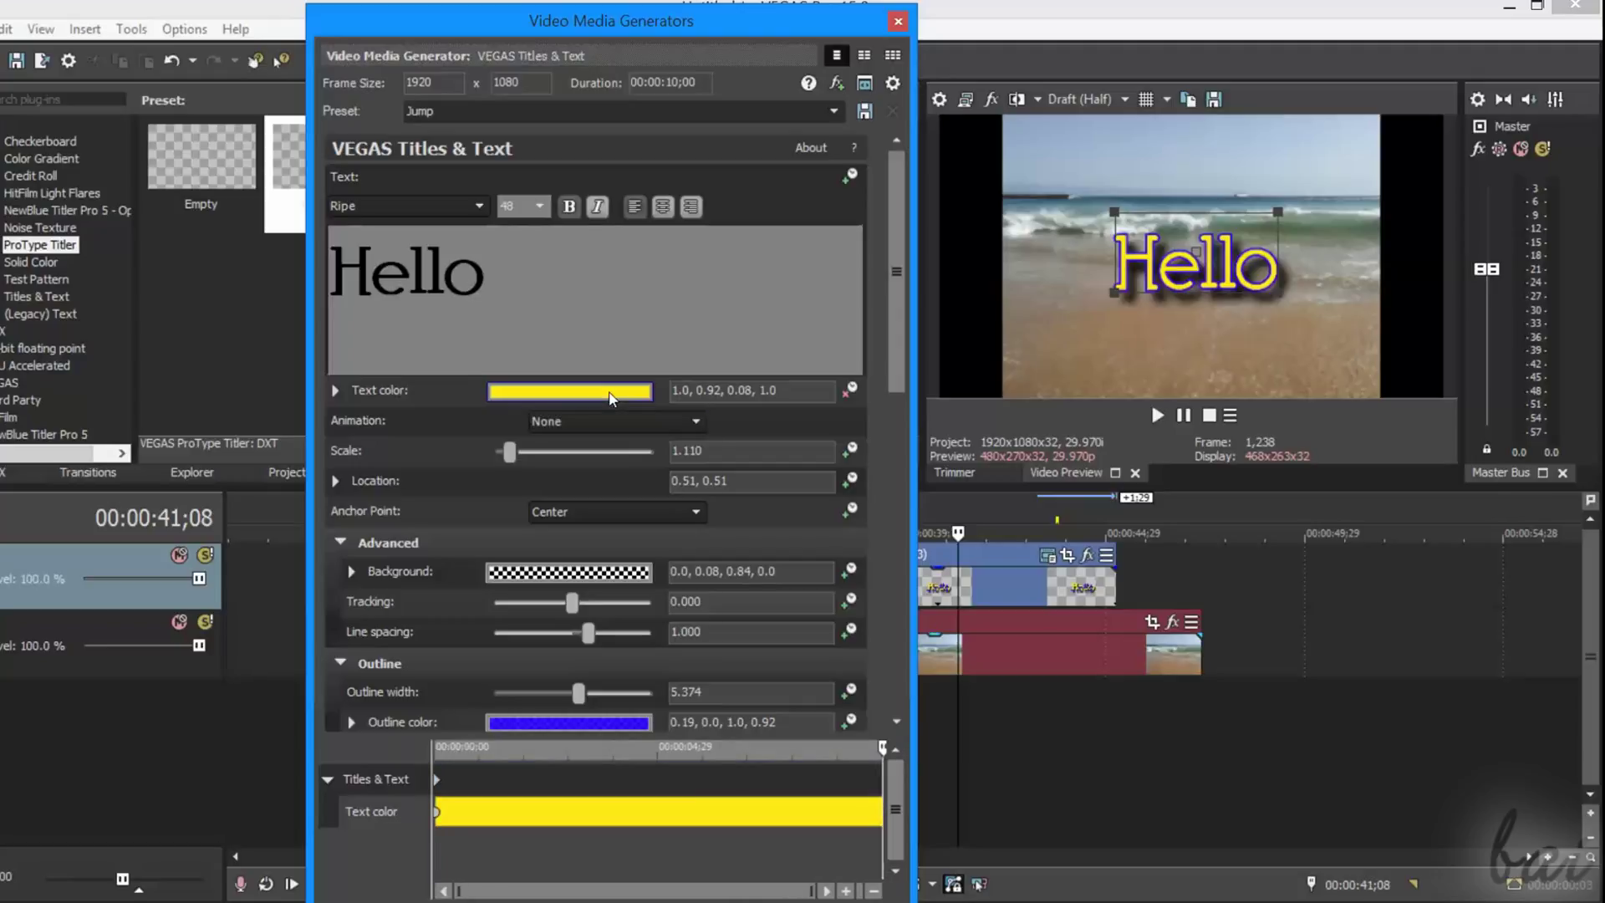
{"action": "left_click", "coordinate": [570, 391]}
{"action": "left_click", "coordinate": [398, 620]}
{"action": "left_click_drag", "start_coordinate": [398, 621], "coordinate": [383, 652]}
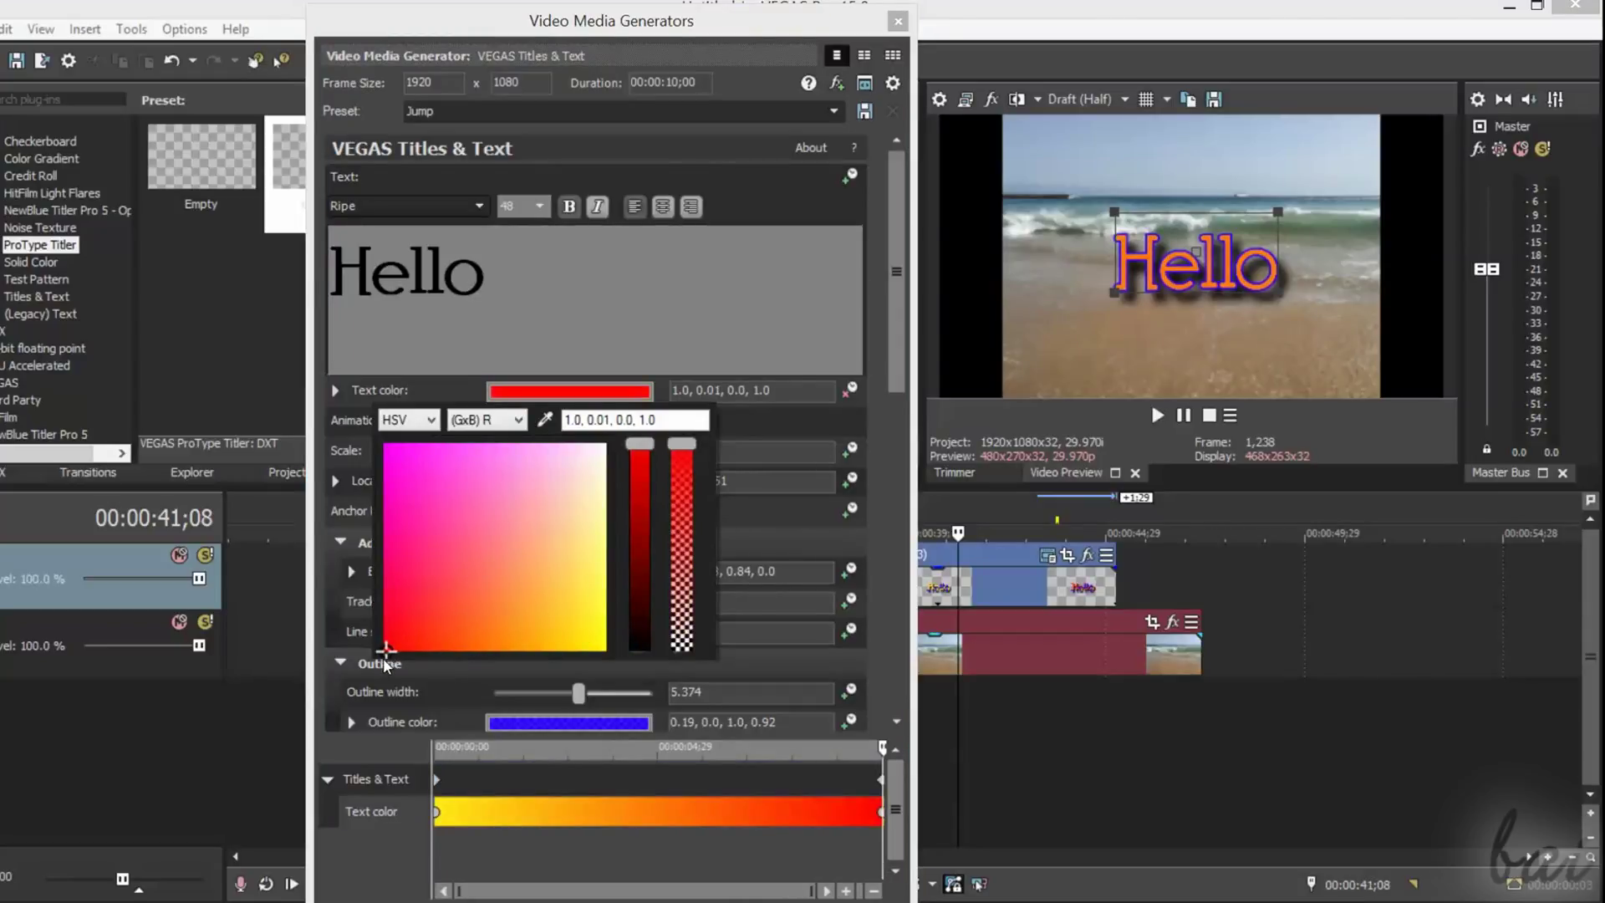
{"action": "left_click", "coordinate": [659, 387]}
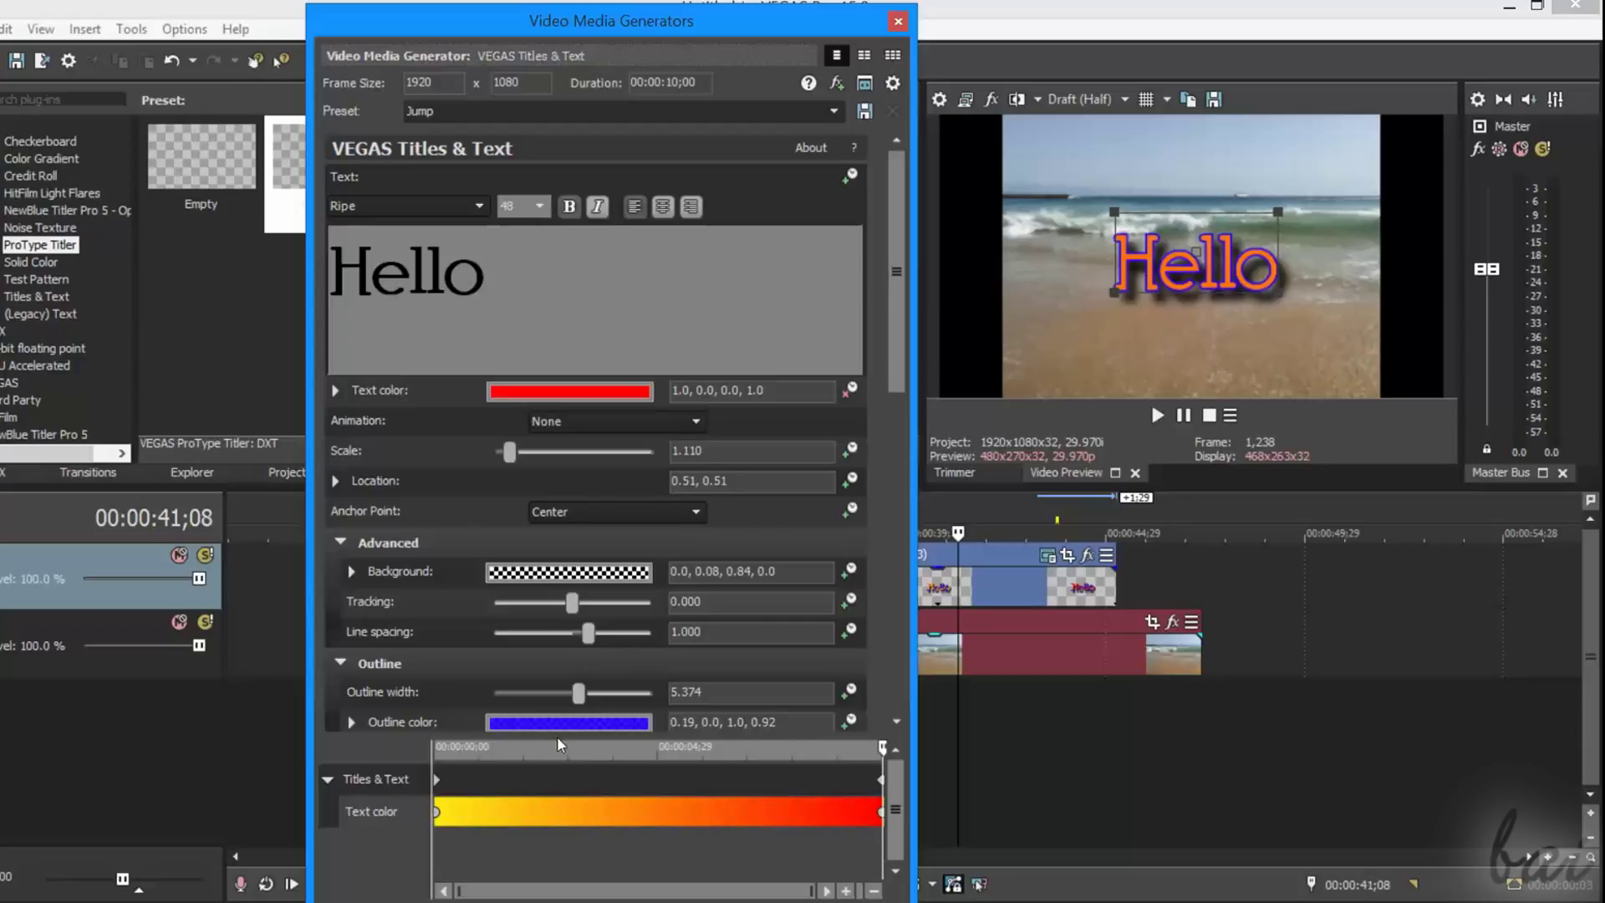
- Preview the yellow-to-red fade and drag the red end keyframe earlier, to about 1.4 seconds
{"action": "mouse_move", "coordinate": [885, 748]}
{"action": "left_mouse_down"}
{"action": "mouse_move", "coordinate": [437, 749]}
{"action": "mouse_move", "coordinate": [540, 749]}
{"action": "left_mouse_up"}
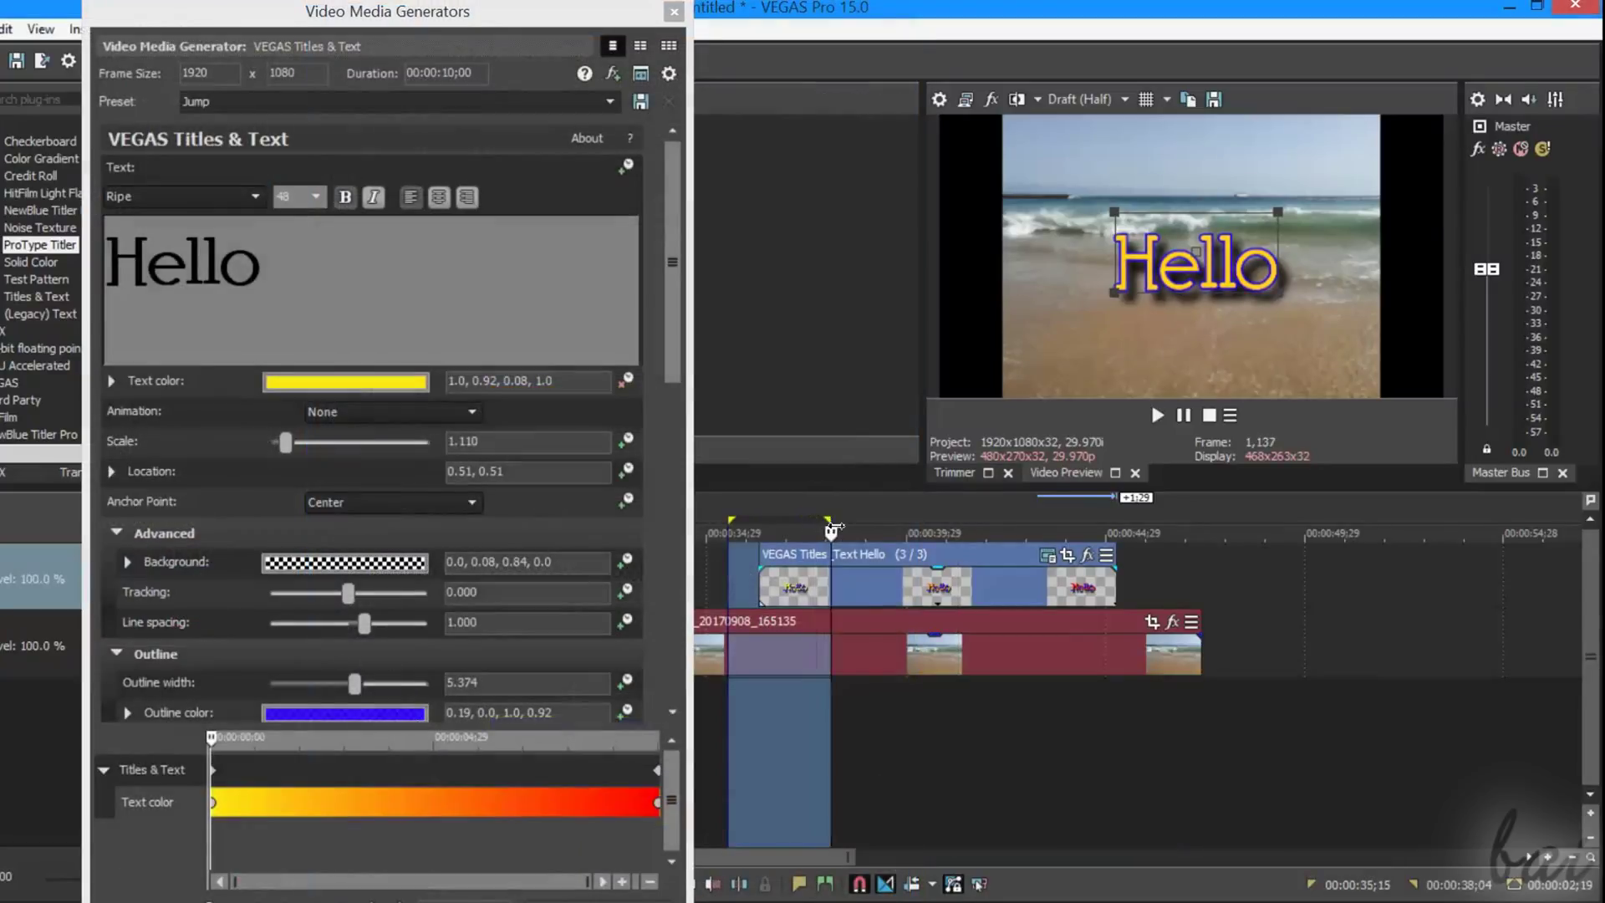
{"action": "mouse_move", "coordinate": [833, 532]}
{"action": "left_mouse_down"}
{"action": "mouse_move", "coordinate": [1092, 532]}
{"action": "mouse_move", "coordinate": [753, 566]}
{"action": "mouse_move", "coordinate": [766, 568]}
{"action": "left_mouse_up"}
{"action": "left_click_drag", "start_coordinate": [541, 27], "coordinate": [701, 32]}
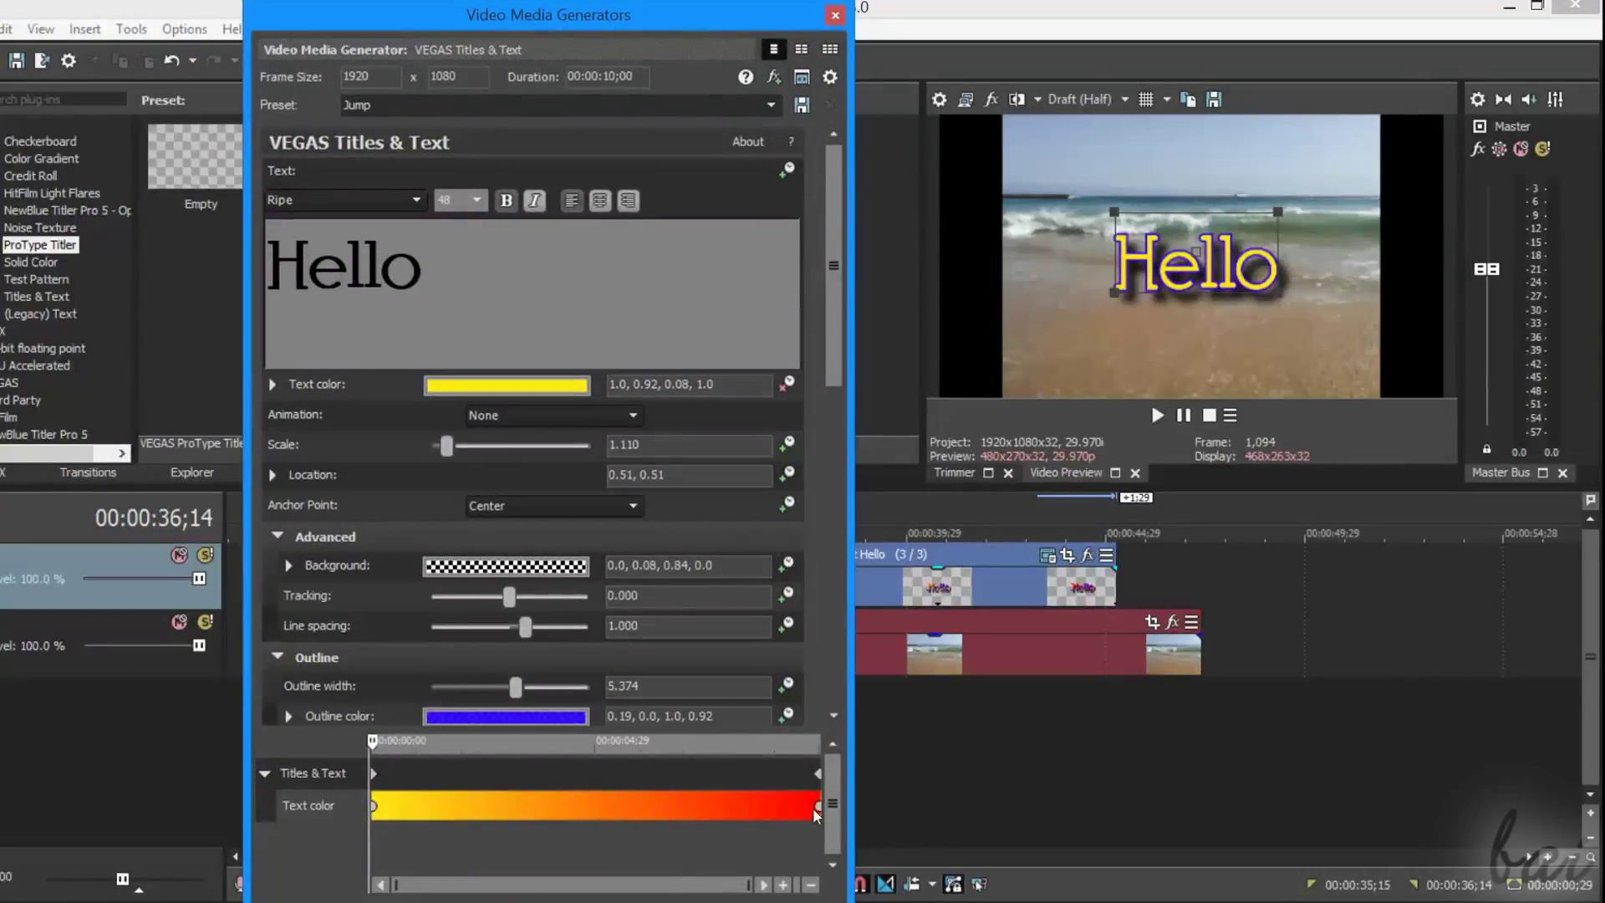
{"action": "left_click", "coordinate": [817, 807]}
{"action": "left_click_drag", "start_coordinate": [817, 807], "coordinate": [431, 807]}
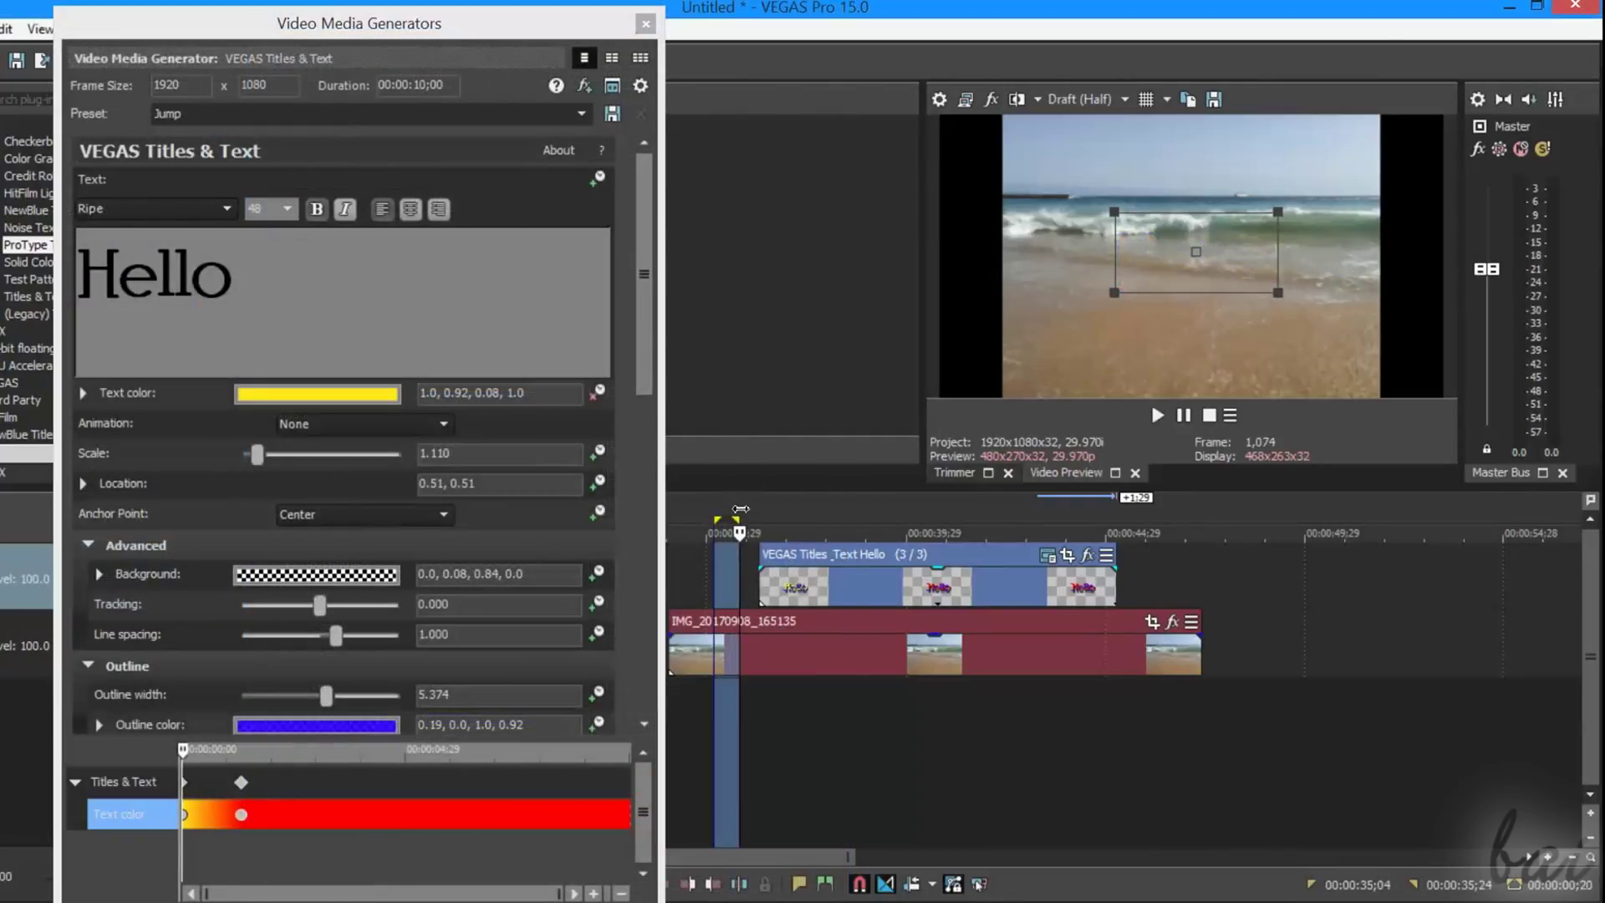
- Set the final Text color keyframe's colour to green, so the text fades yellow to green
{"action": "left_click_drag", "start_coordinate": [740, 508], "coordinate": [1029, 533]}
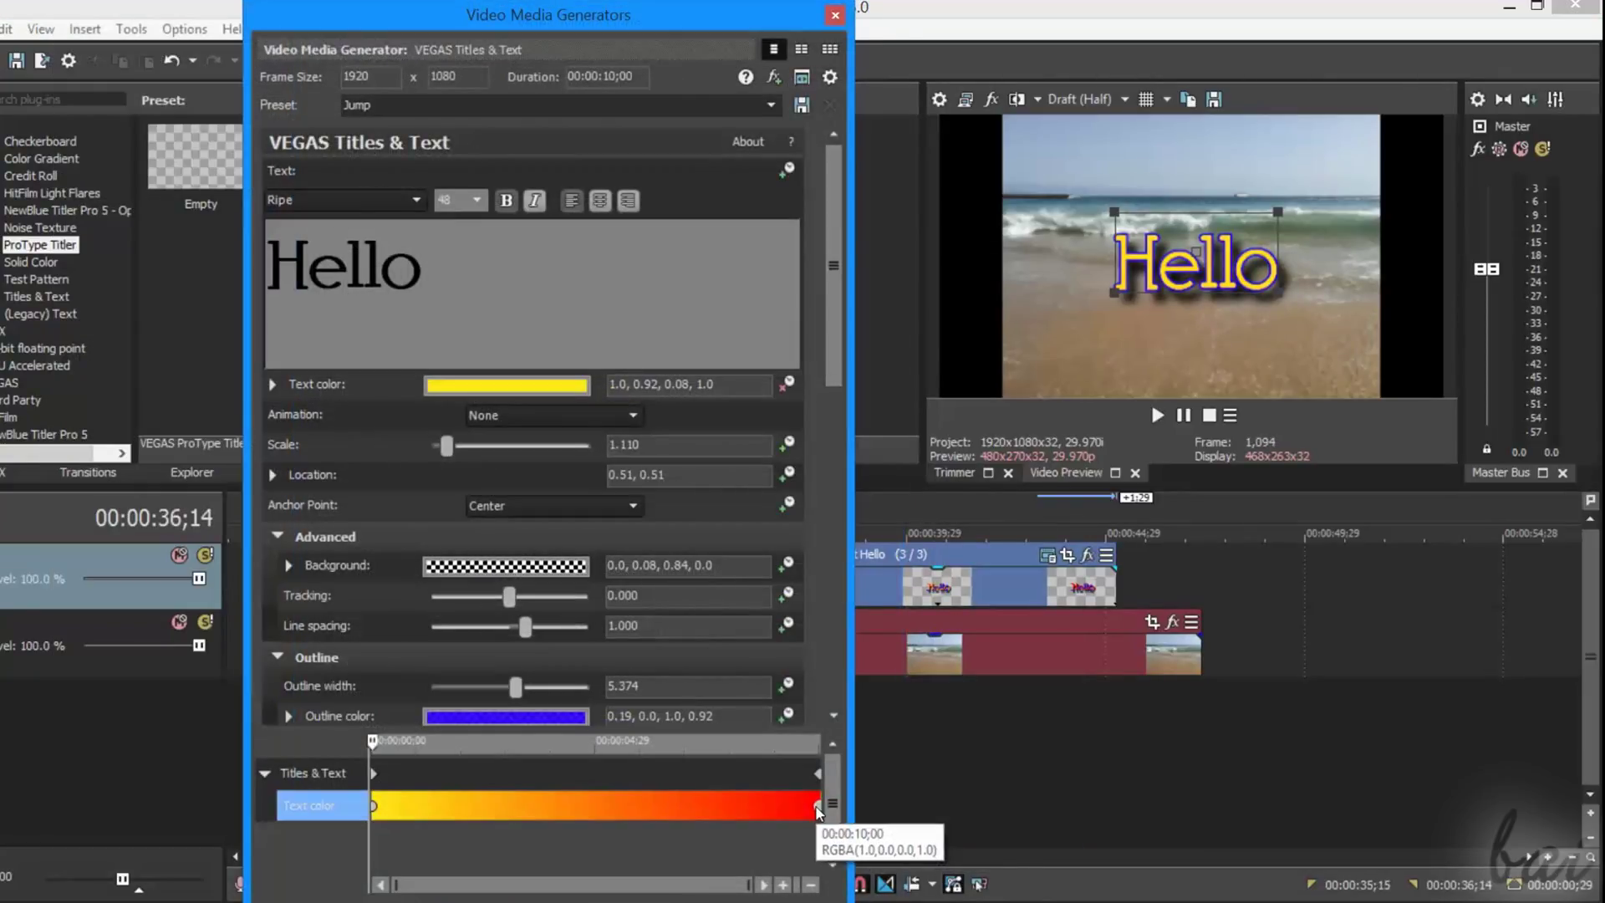
{"action": "left_click_drag", "start_coordinate": [819, 809], "coordinate": [427, 815]}
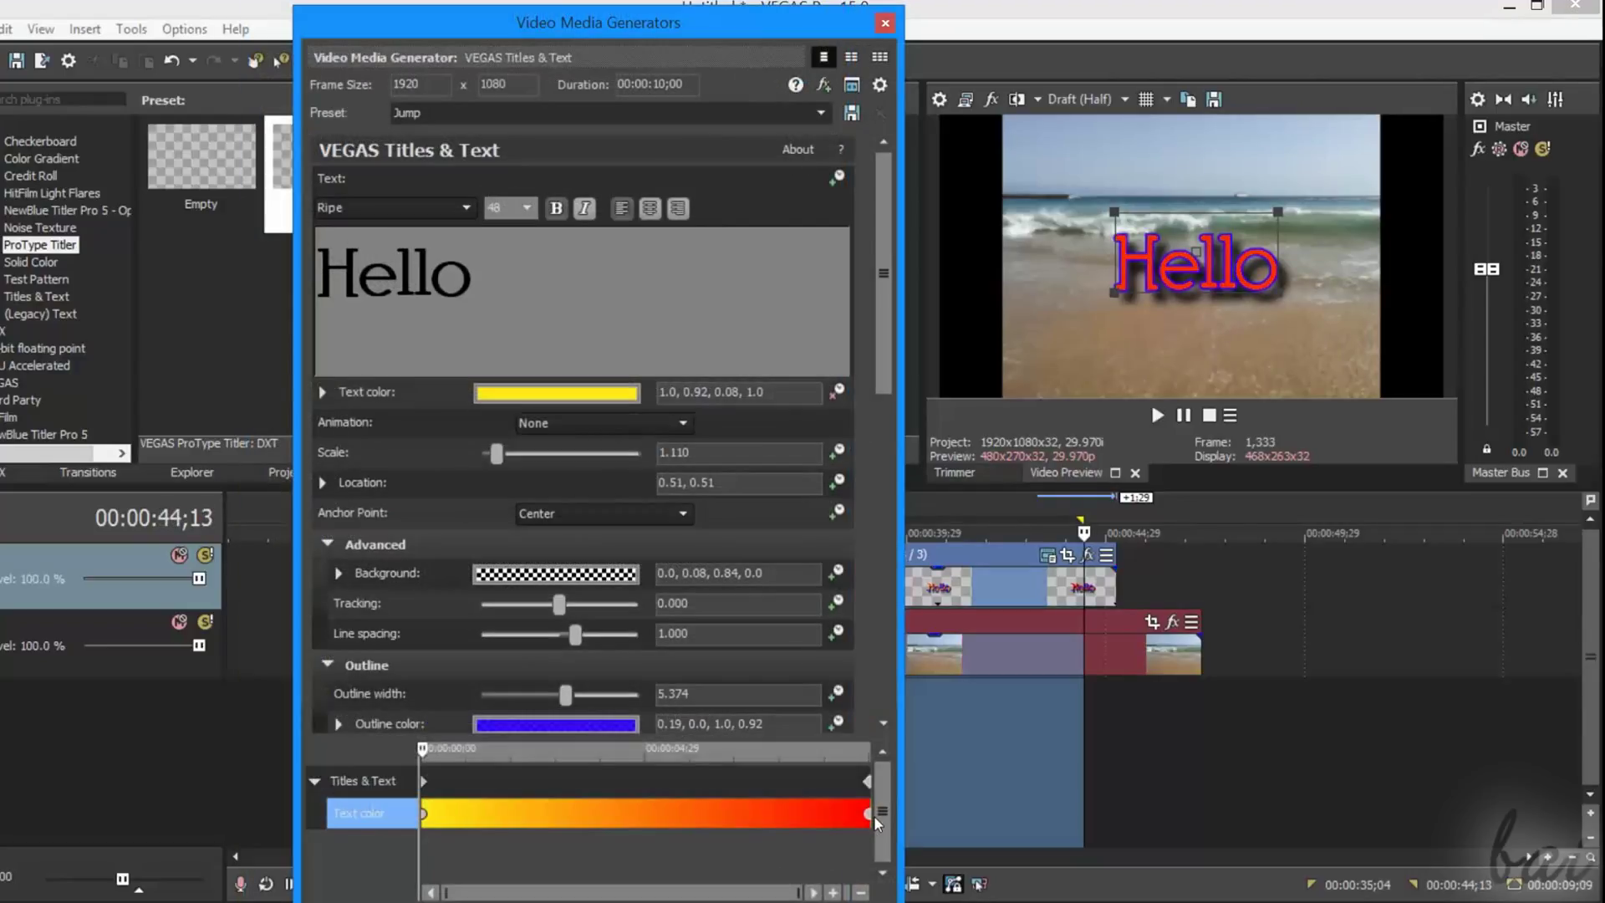
{"action": "left_click", "coordinate": [867, 815]}
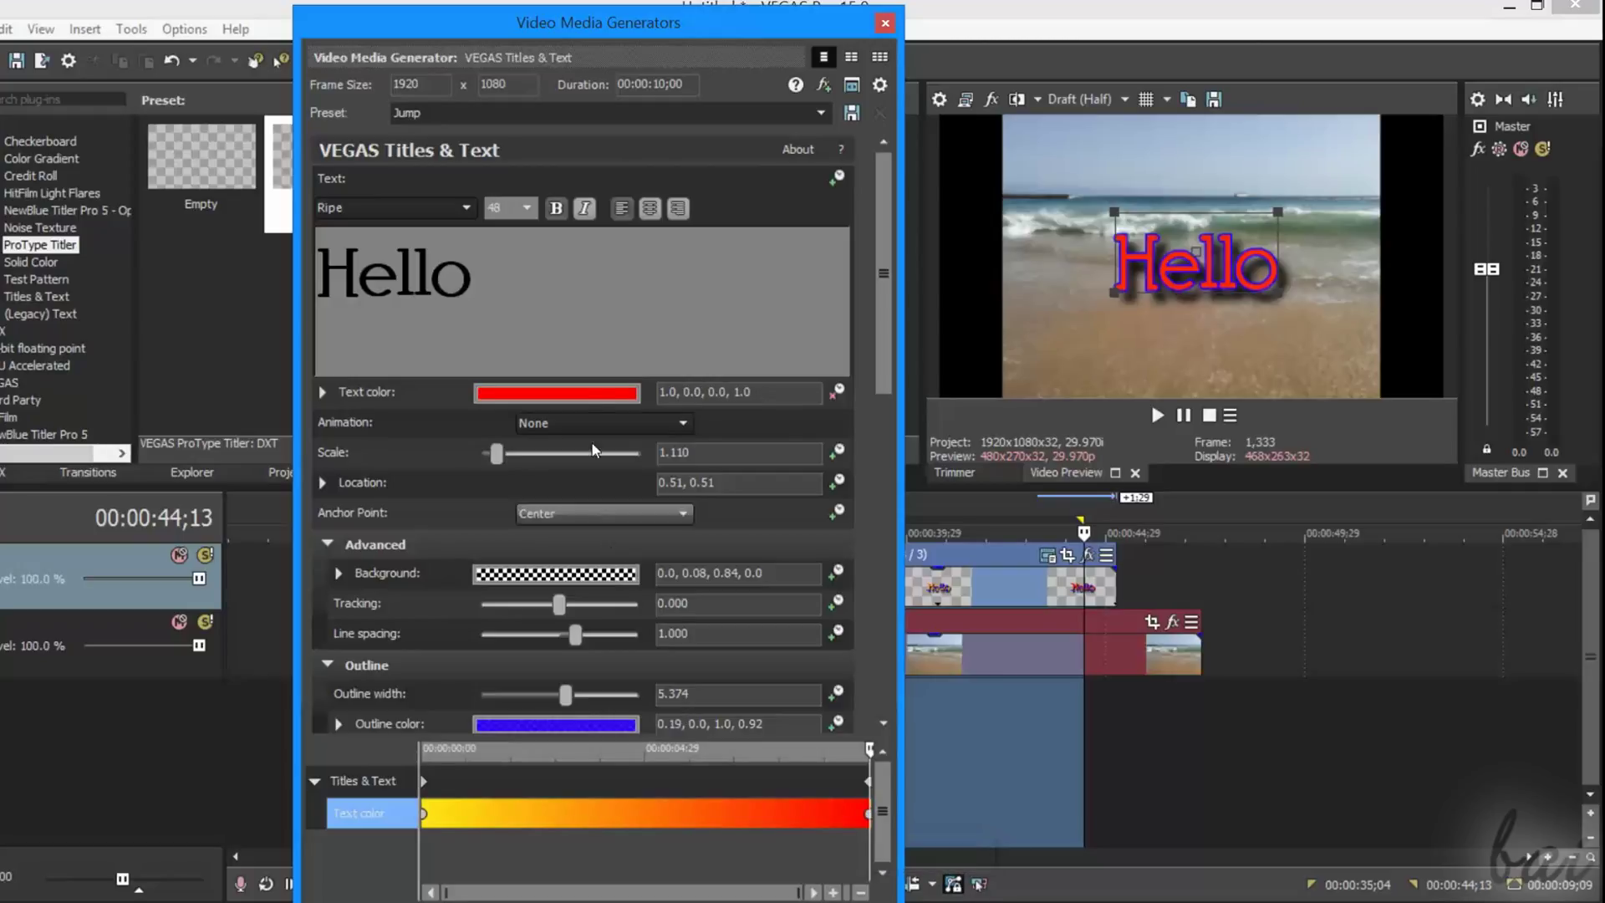
{"action": "left_click", "coordinate": [582, 391]}
{"action": "left_click", "coordinate": [572, 646]}
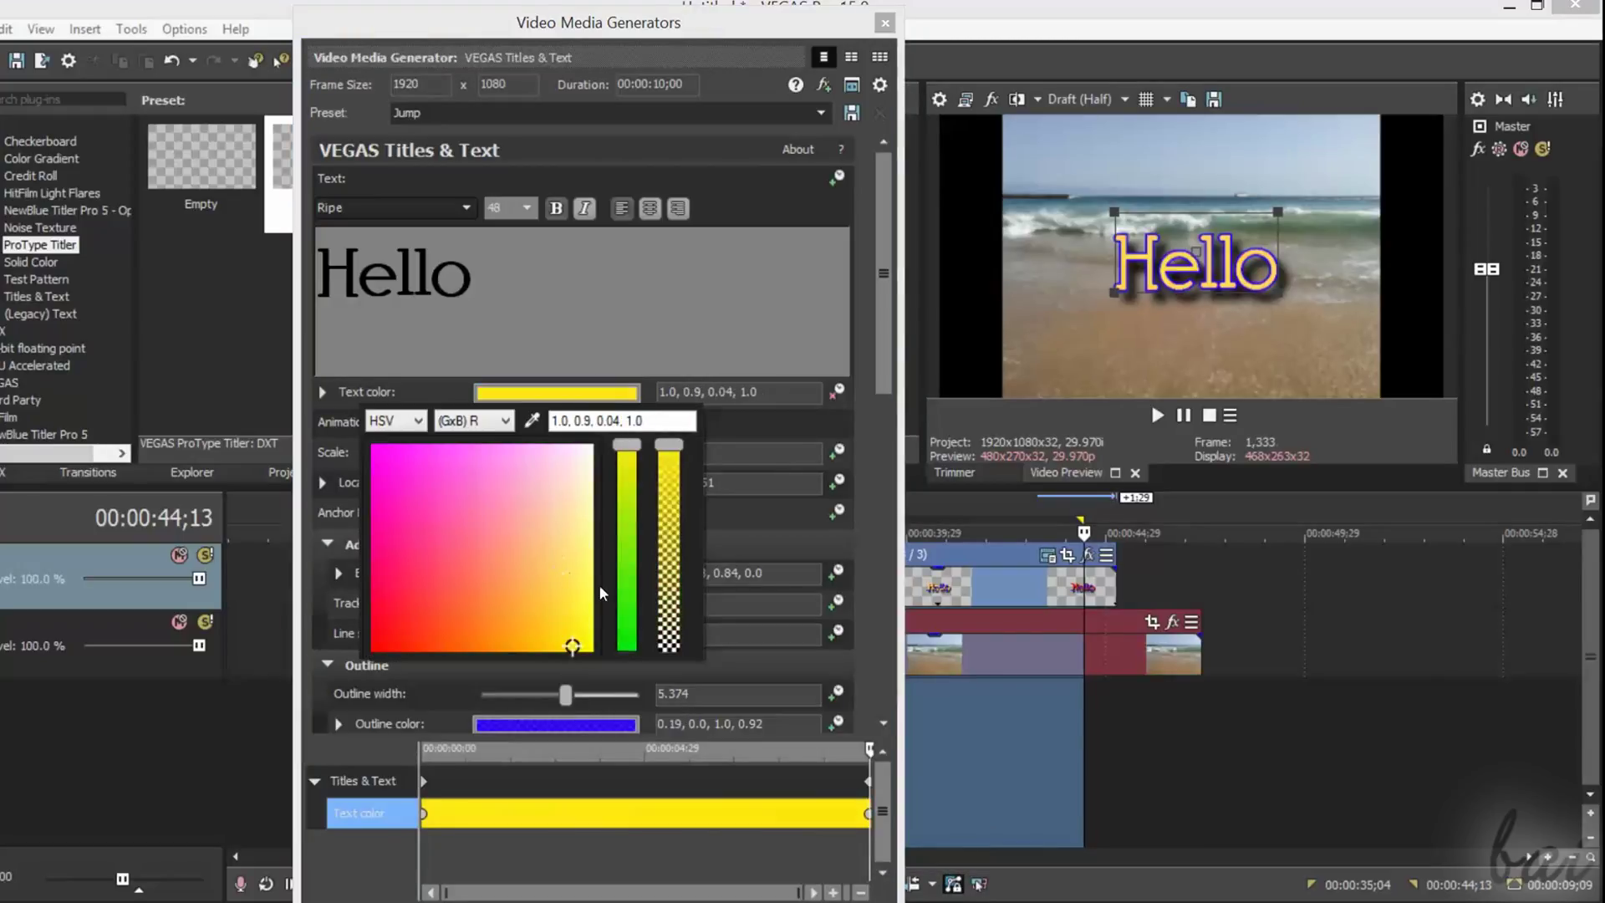
{"action": "left_click_drag", "start_coordinate": [628, 448], "coordinate": [622, 623]}
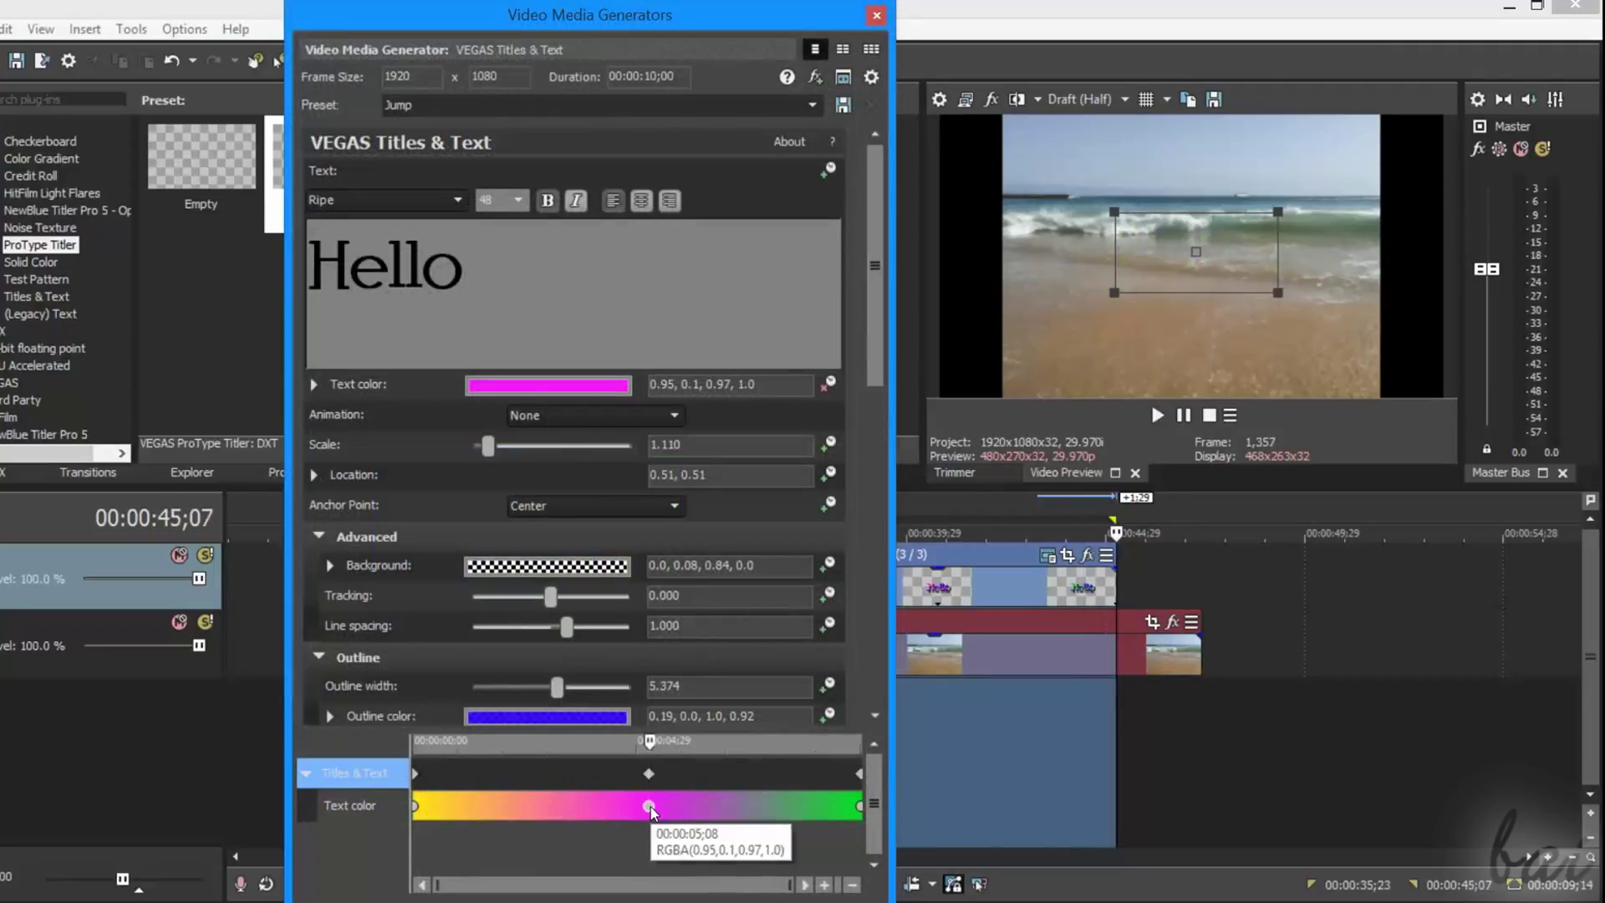
- Delete the magenta middle keyframe from the Text color track
{"action": "right_click", "coordinate": [652, 809]}
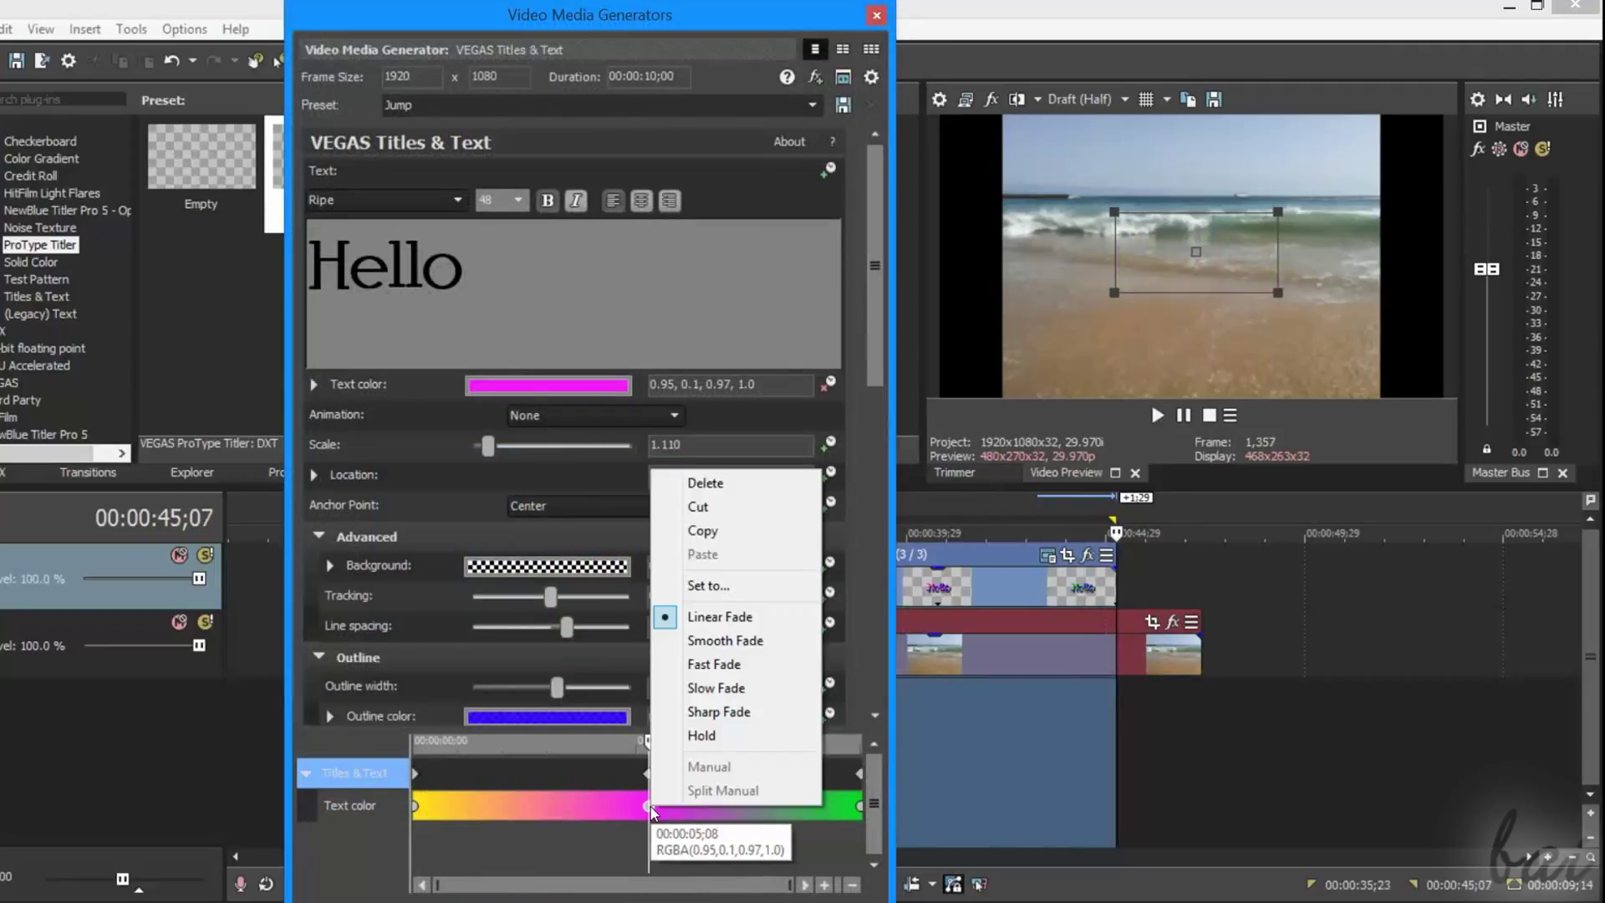
{"action": "left_click", "coordinate": [729, 481]}
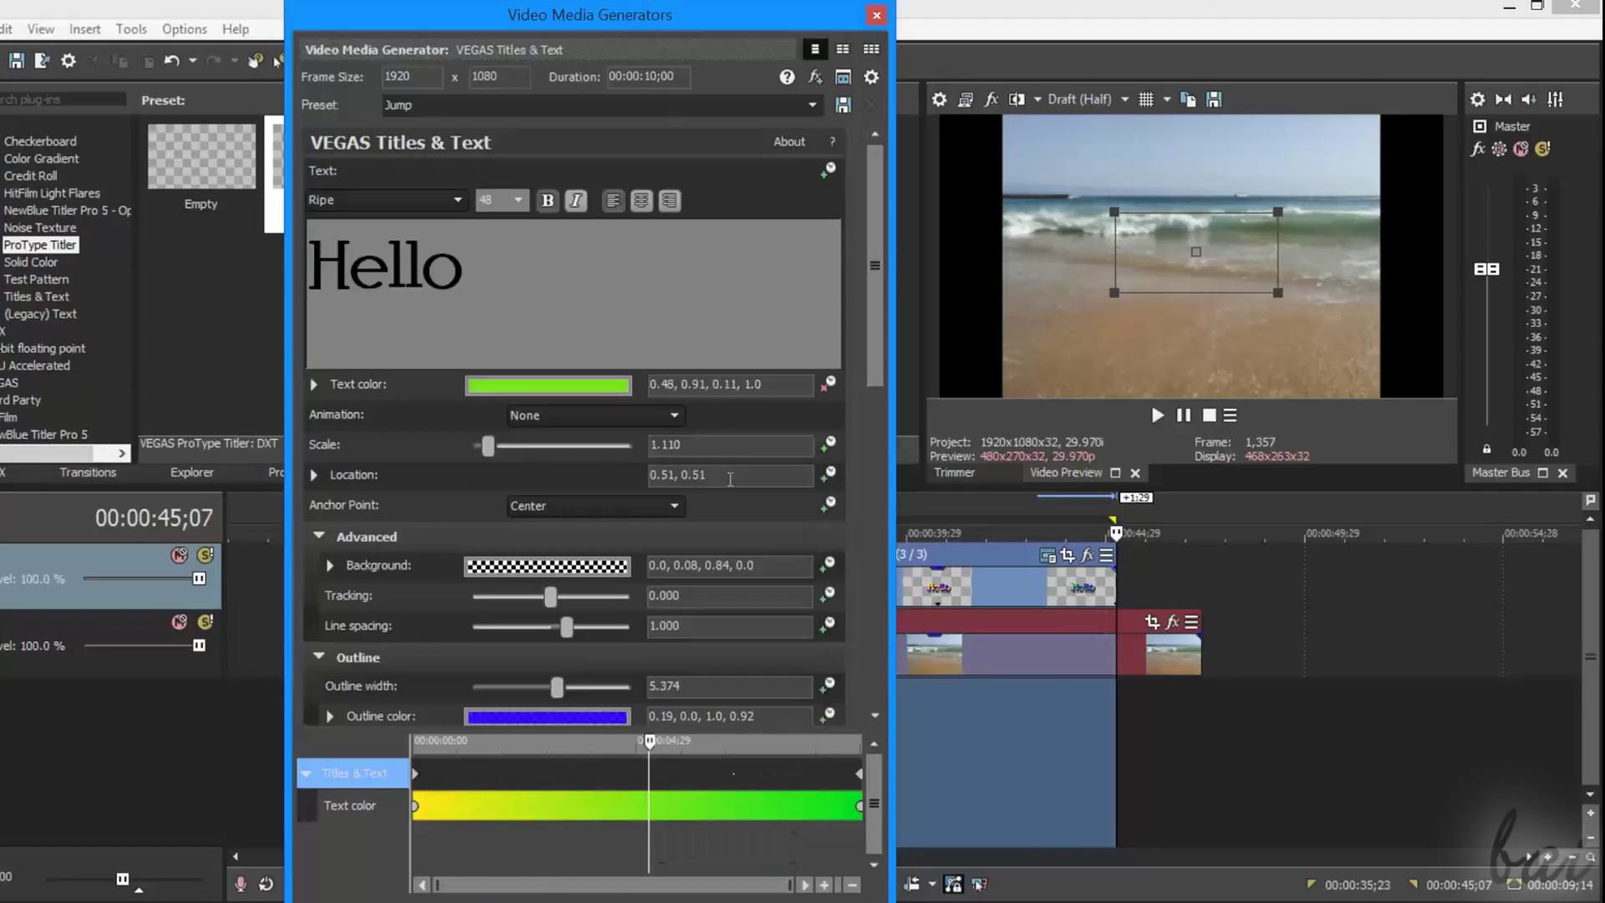